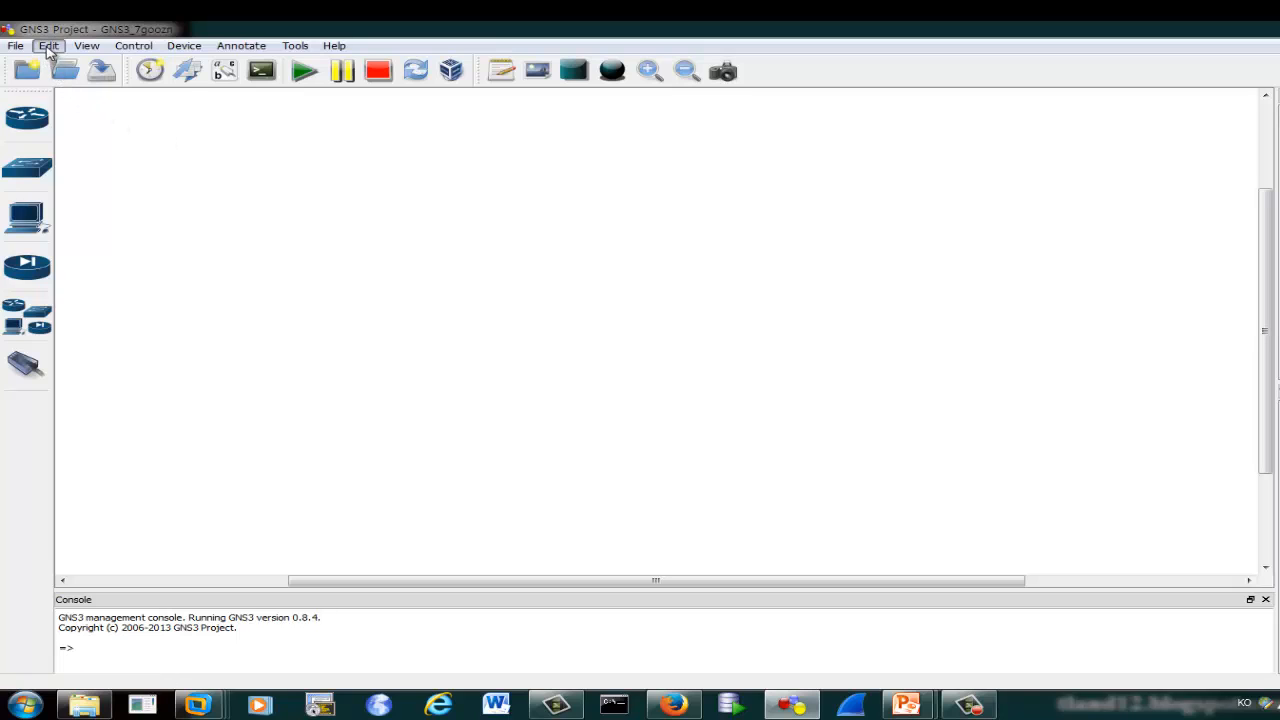
- Open the IOS images and hypervisors settings and delete every registered router image from the list
left_click(48, 47)
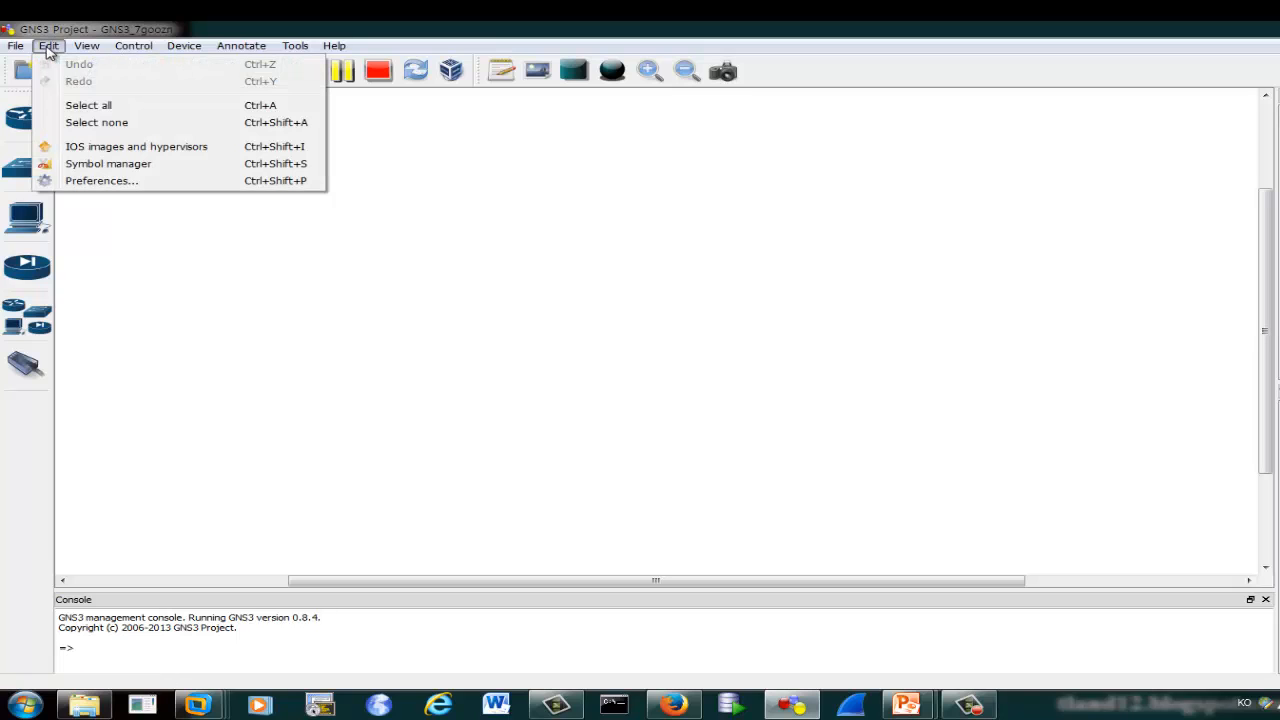
left_click(173, 147)
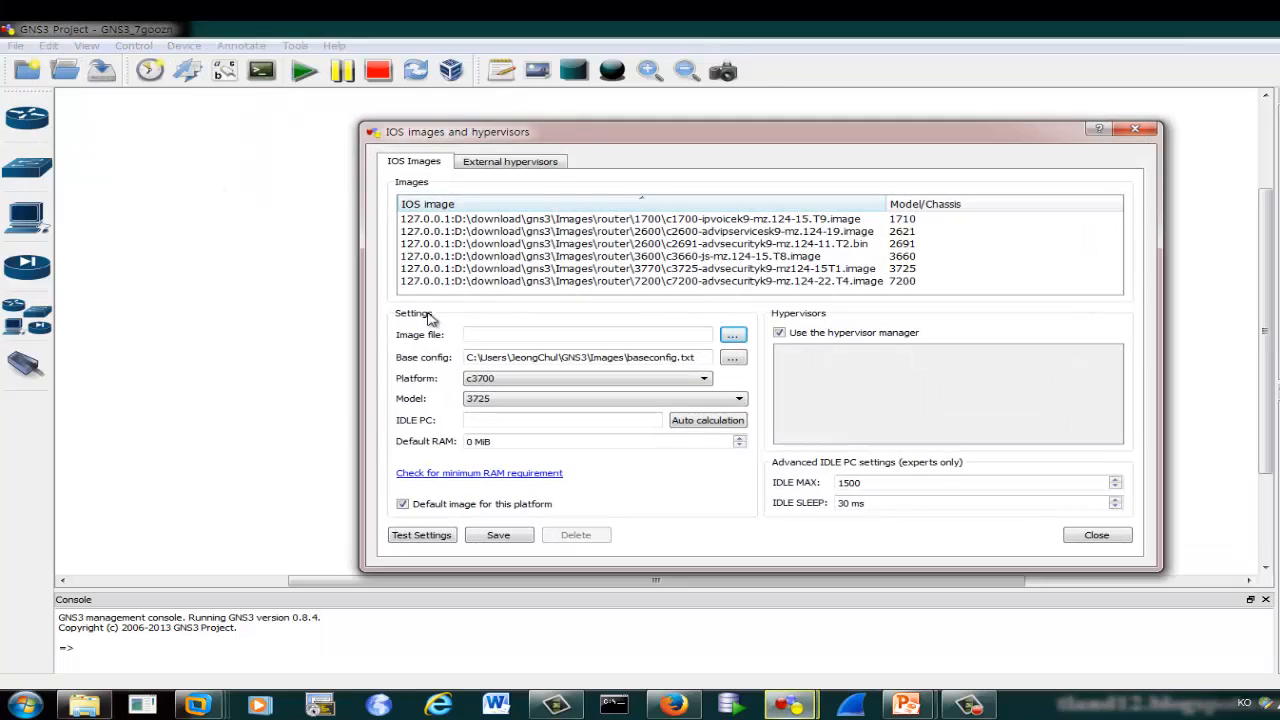
left_click_drag(590, 137, 416, 135)
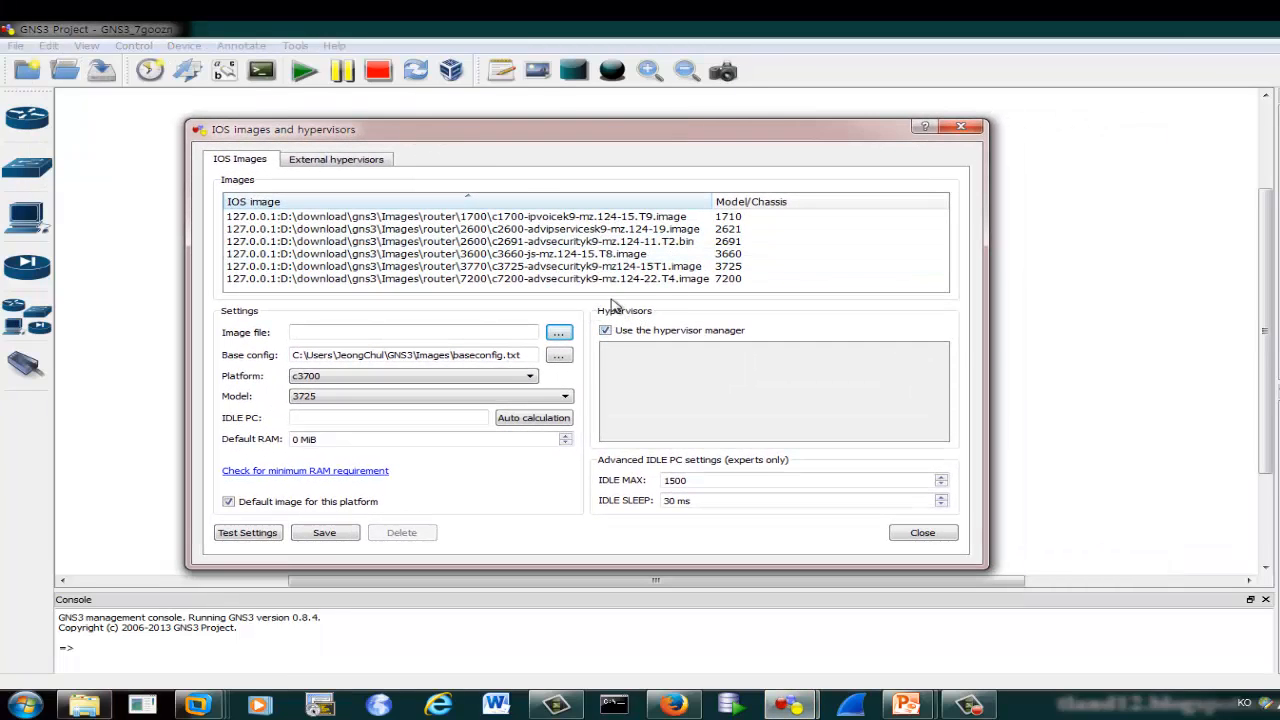
left_click(609, 218)
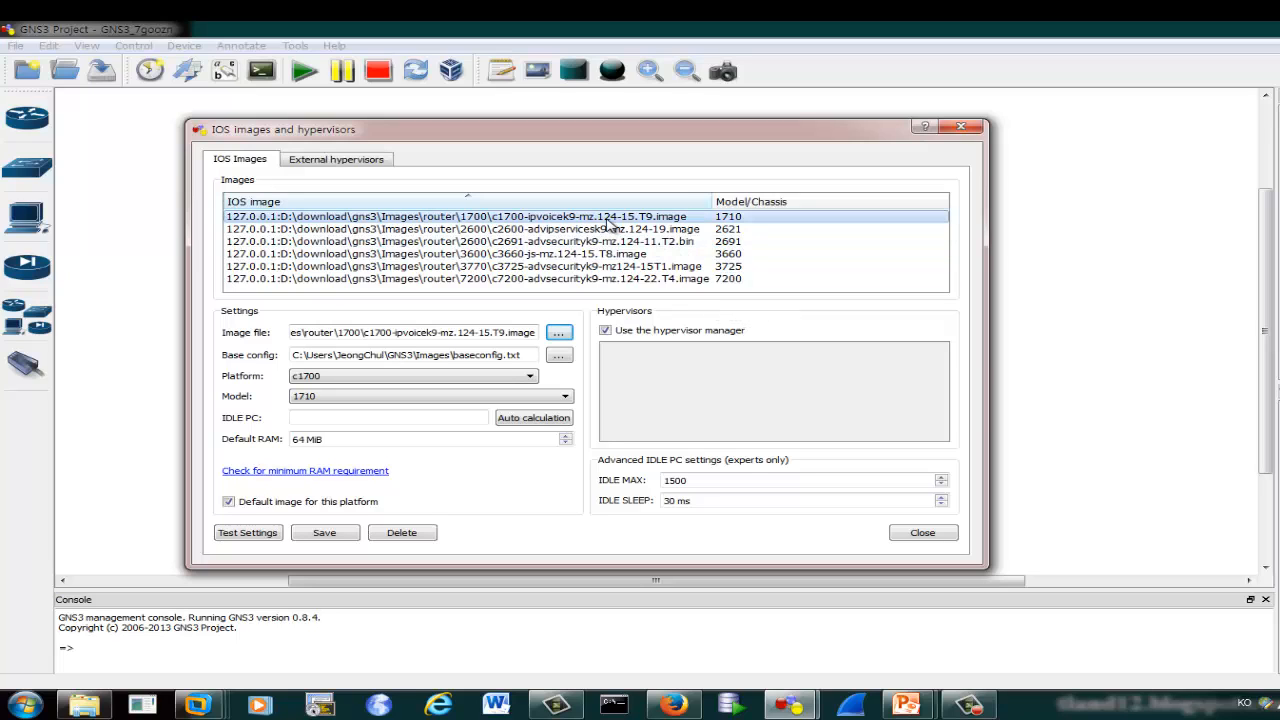
left_click(402, 533)
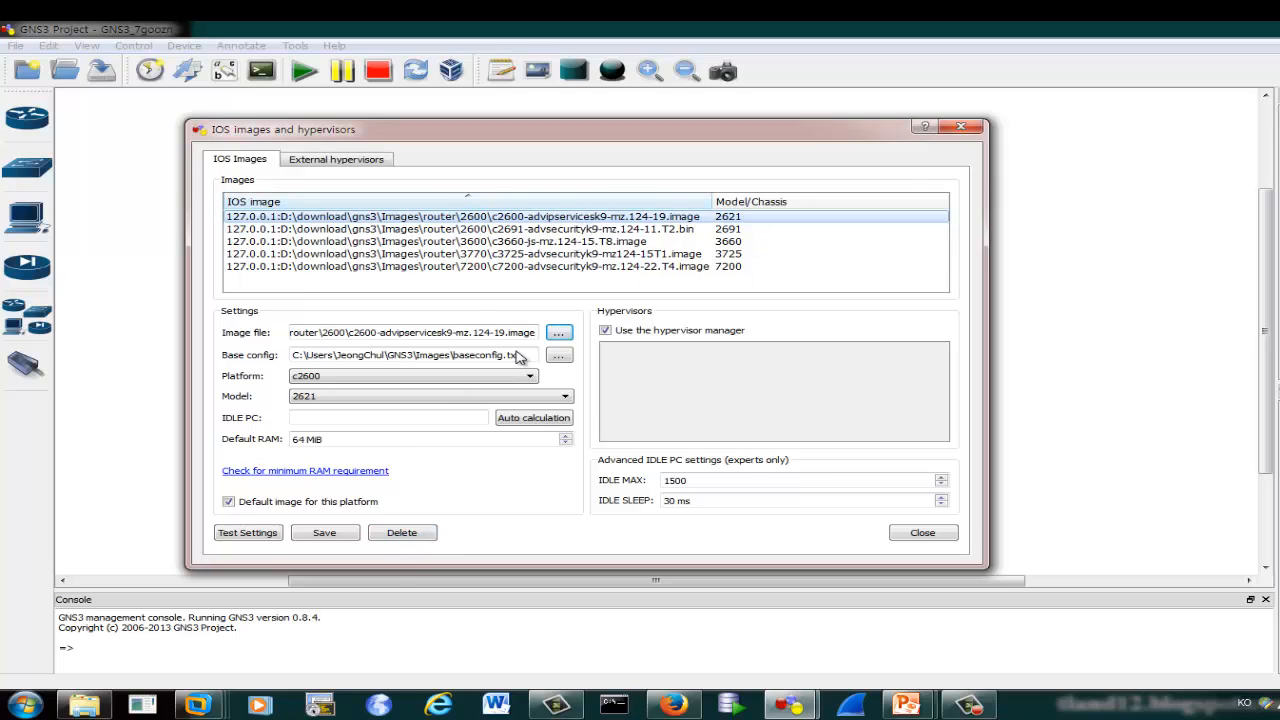
left_click(404, 533)
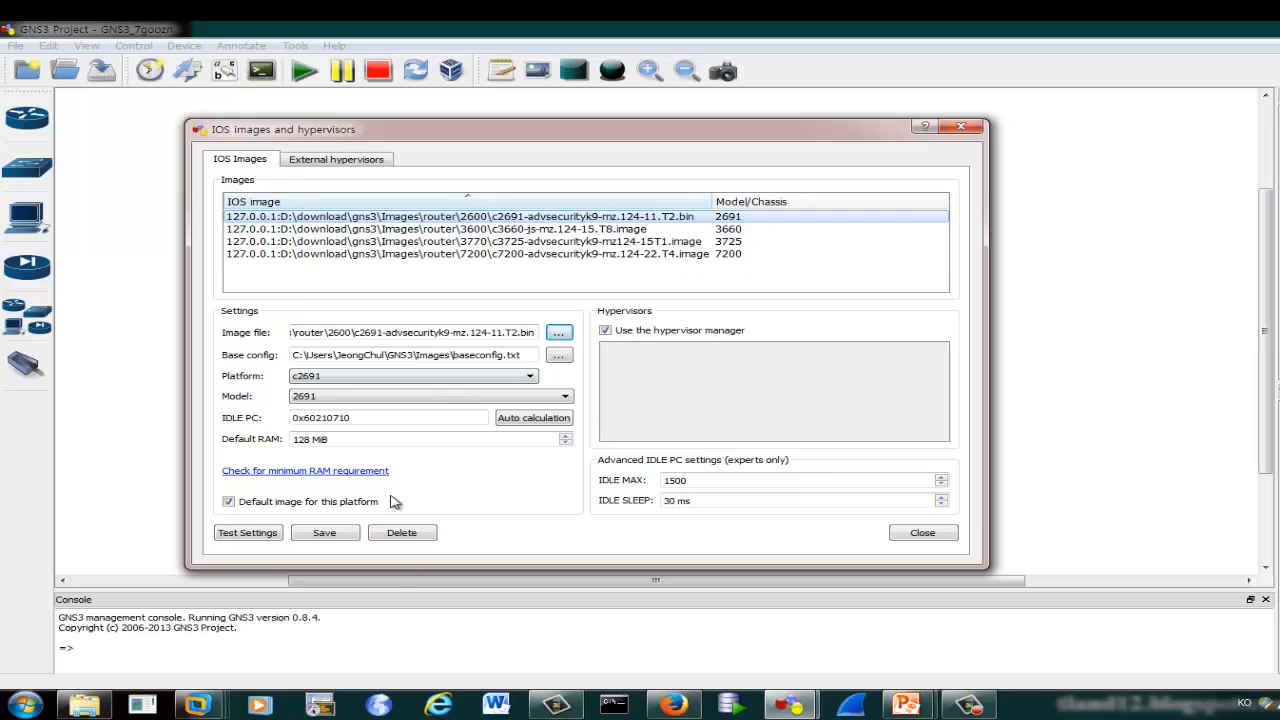
left_click(402, 533)
left_click(402, 533)
left_click(402, 533)
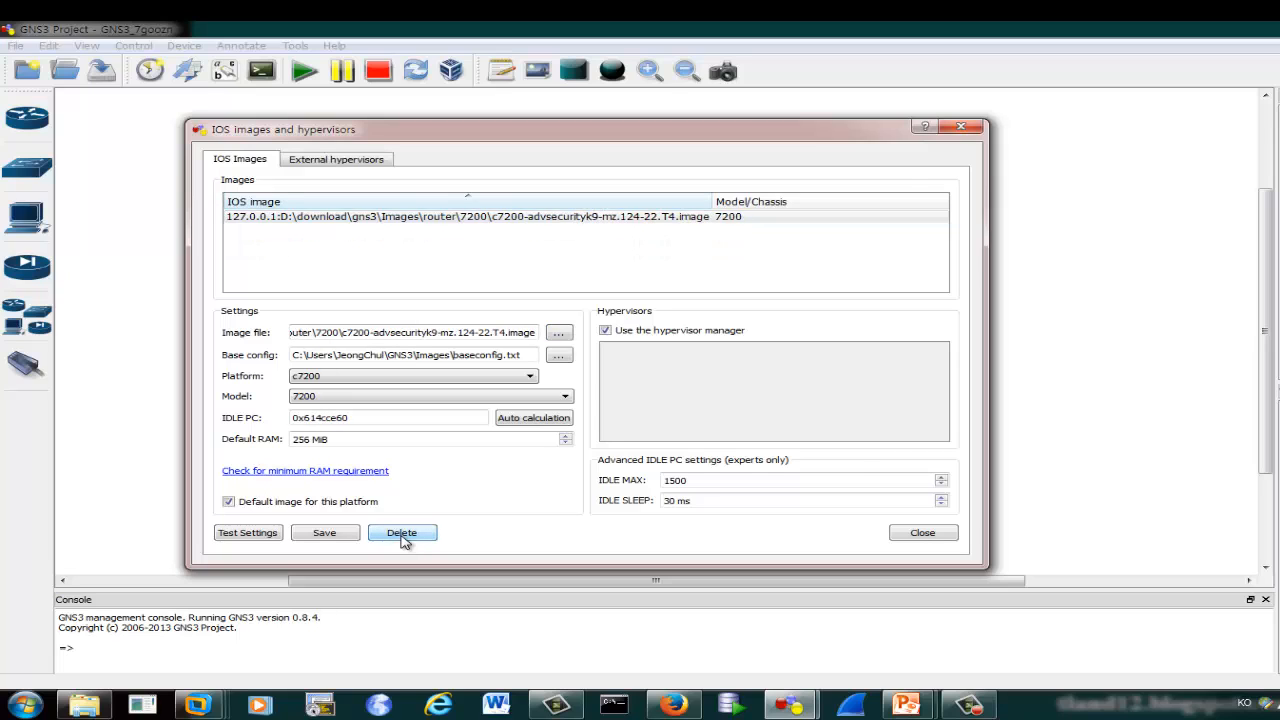
left_click(402, 533)
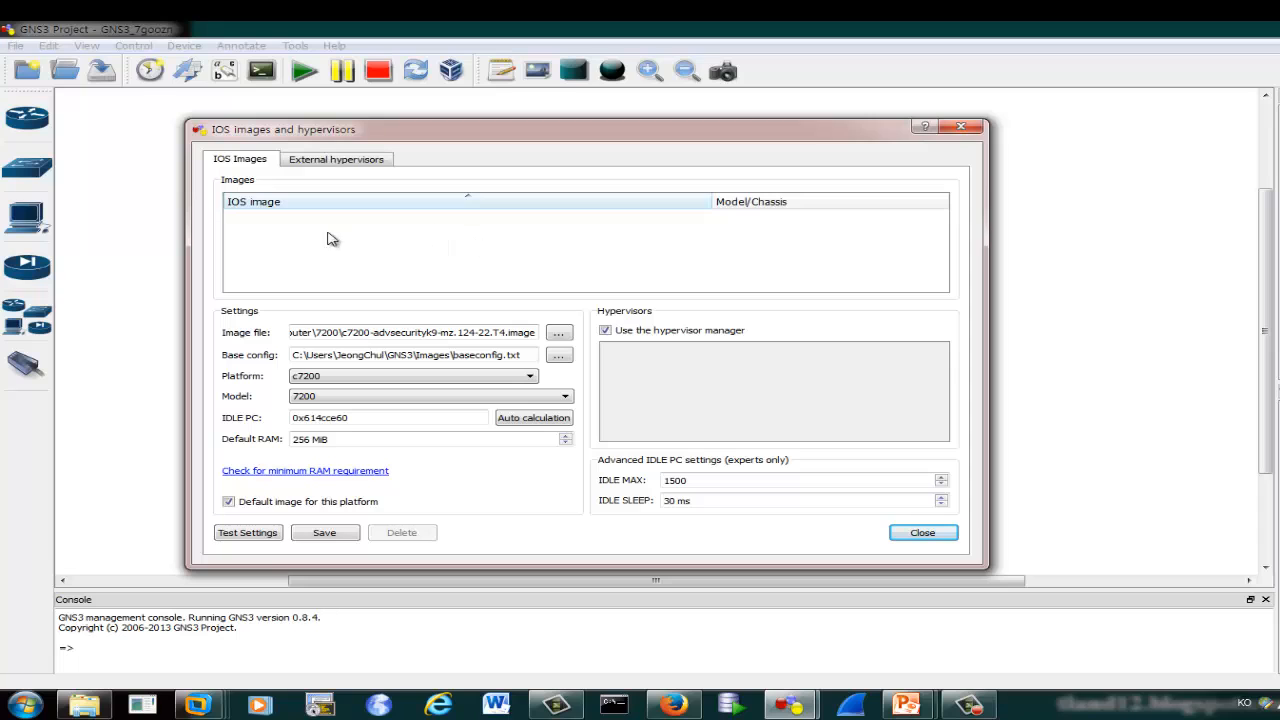
left_click_drag(306, 136, 296, 144)
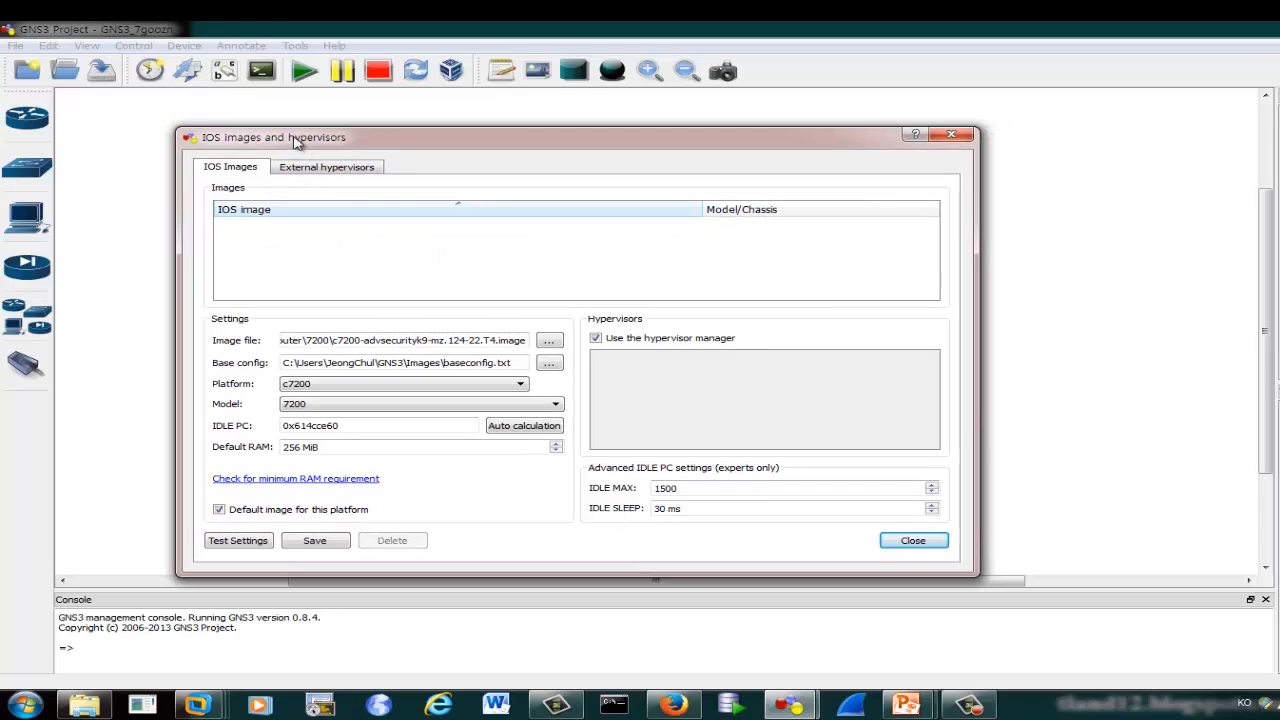
- Set the platform to c1700 and load c1700-ipvoicek9-mz.124-15.T9.image from D:\download\gns3\Images\router\1700 as the image file
left_click(521, 386)
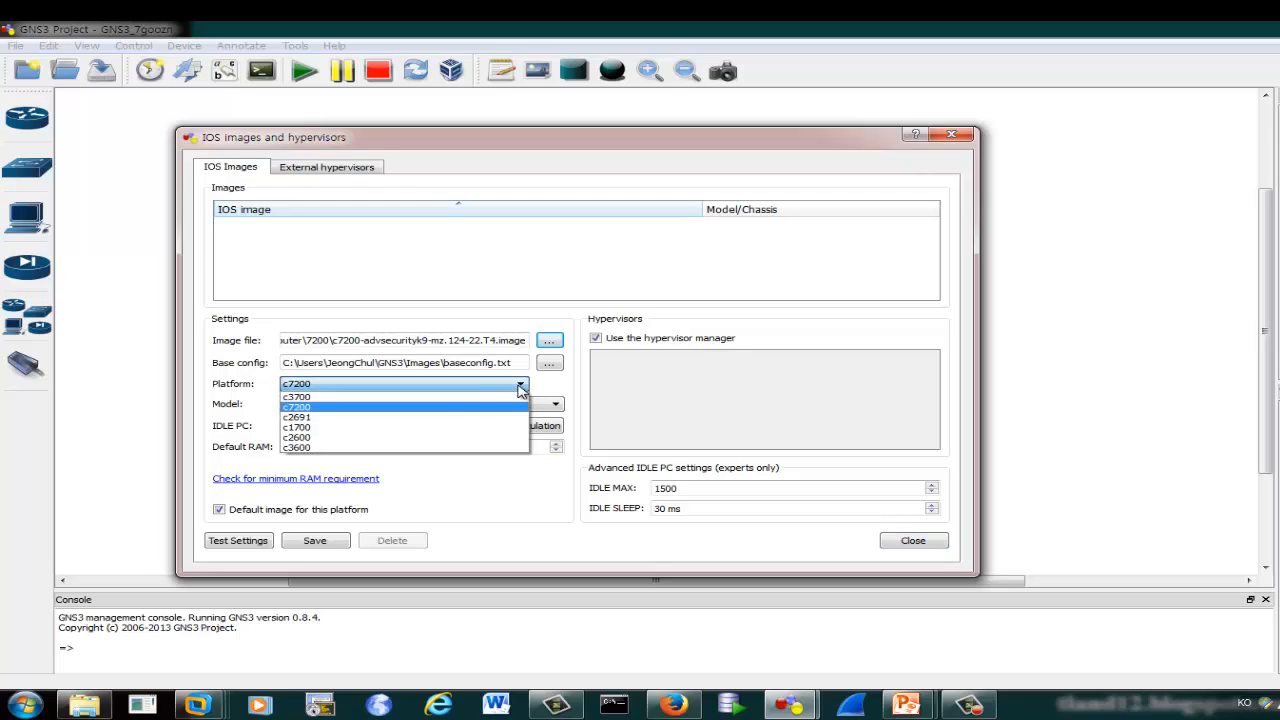
left_click(327, 427)
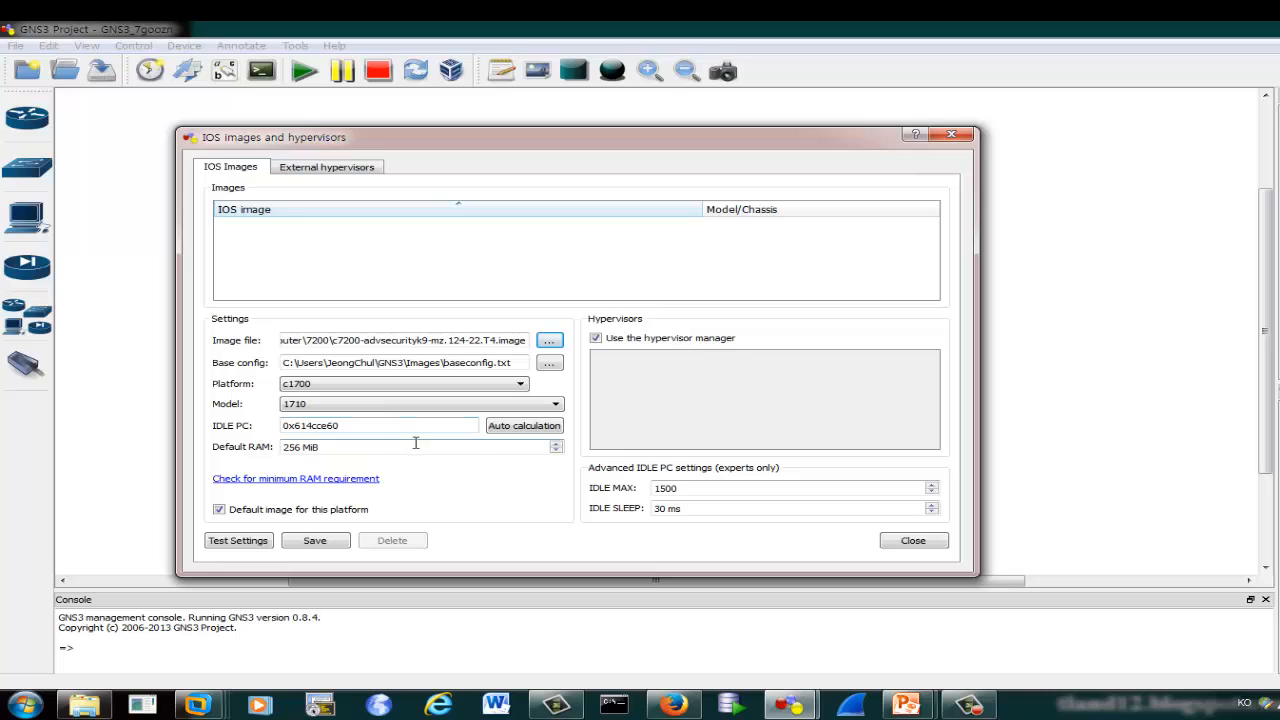
left_click(551, 342)
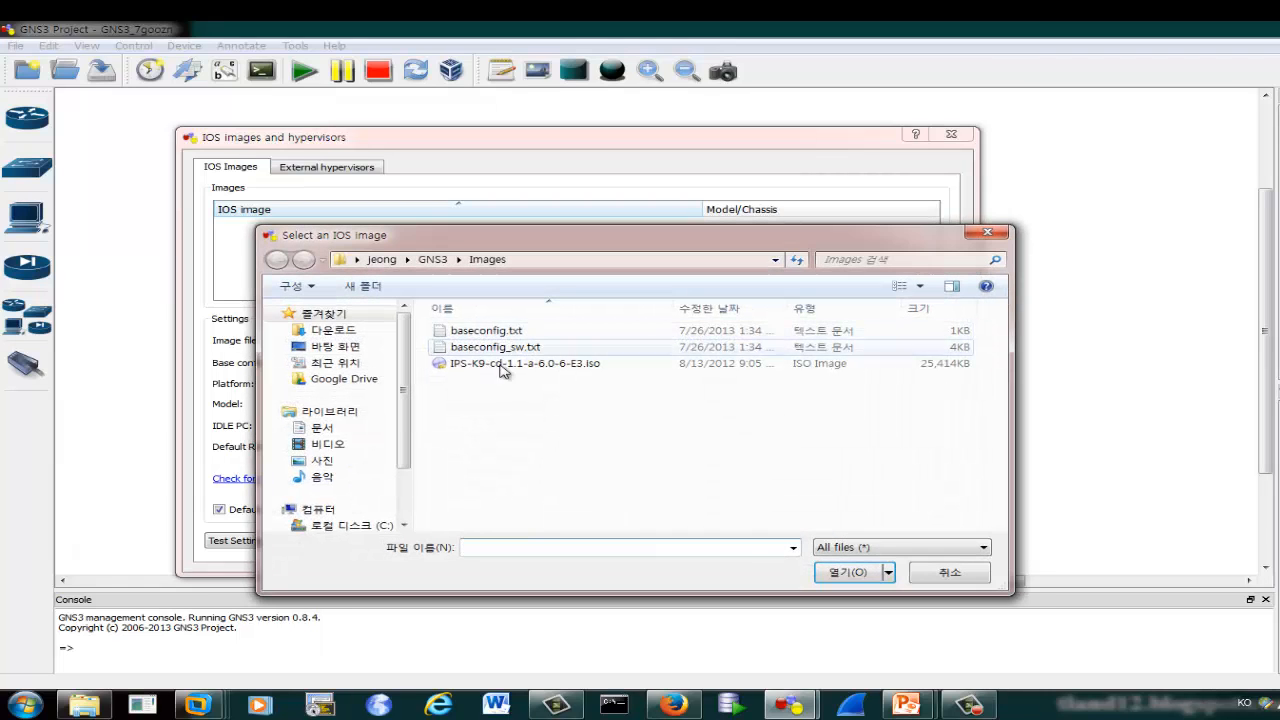
scroll(370, 480, "down", 2)
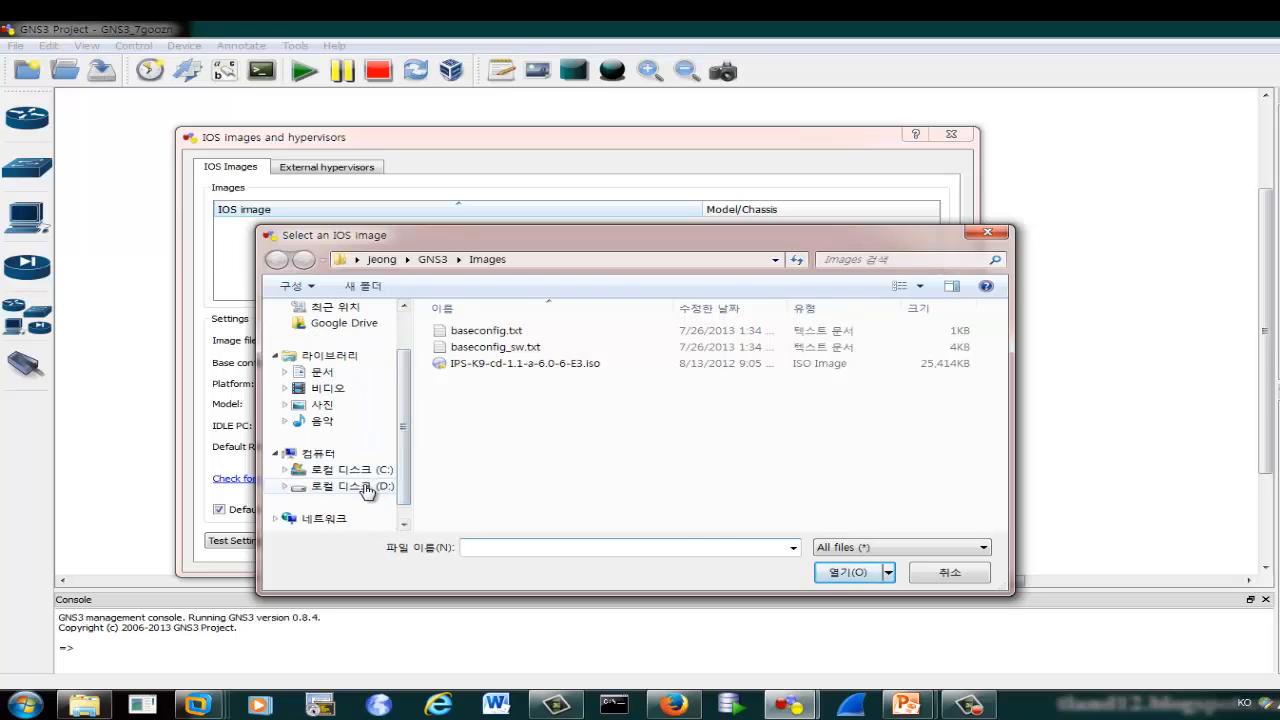
left_click(368, 487)
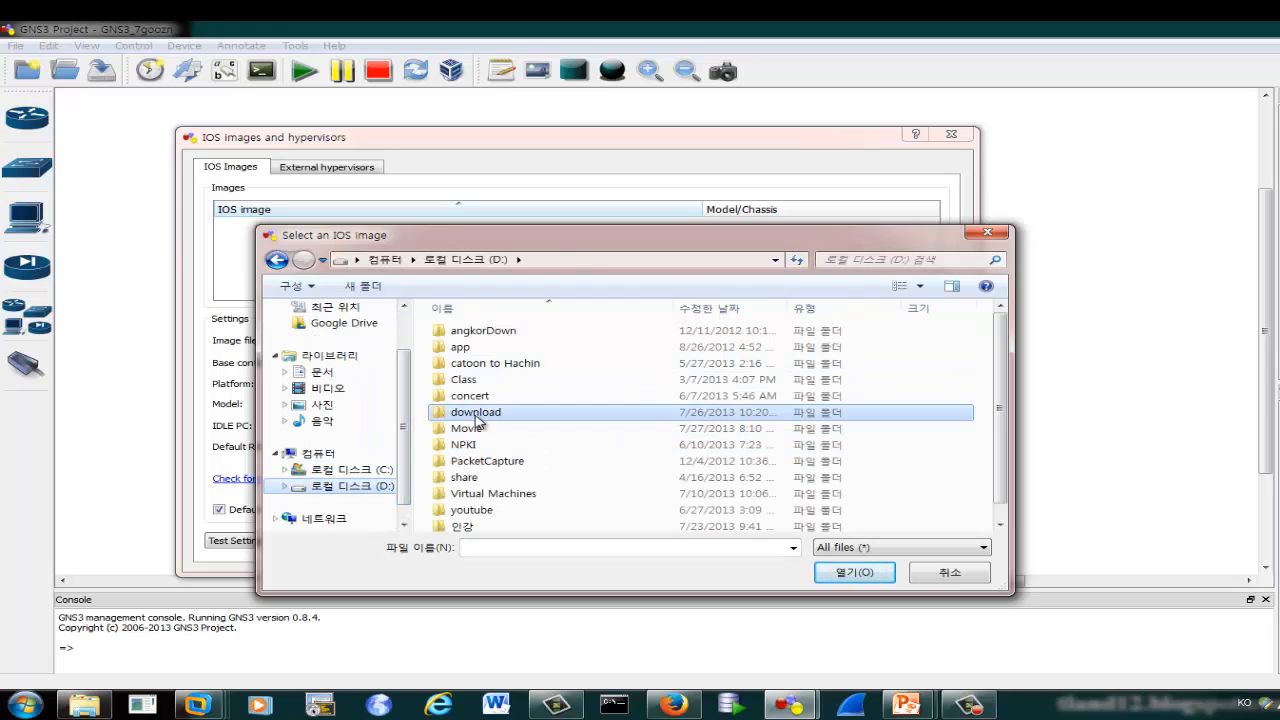
double_click(476, 414)
double_click(470, 363)
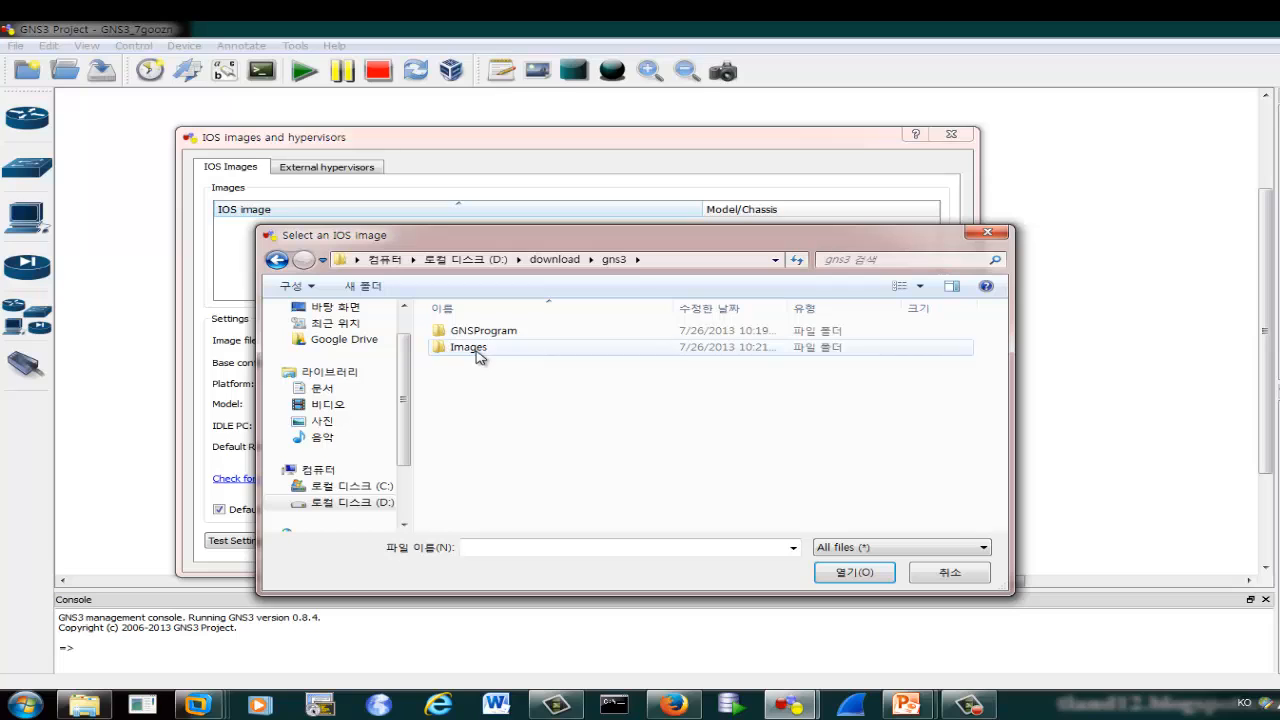
double_click(478, 348)
double_click(466, 413)
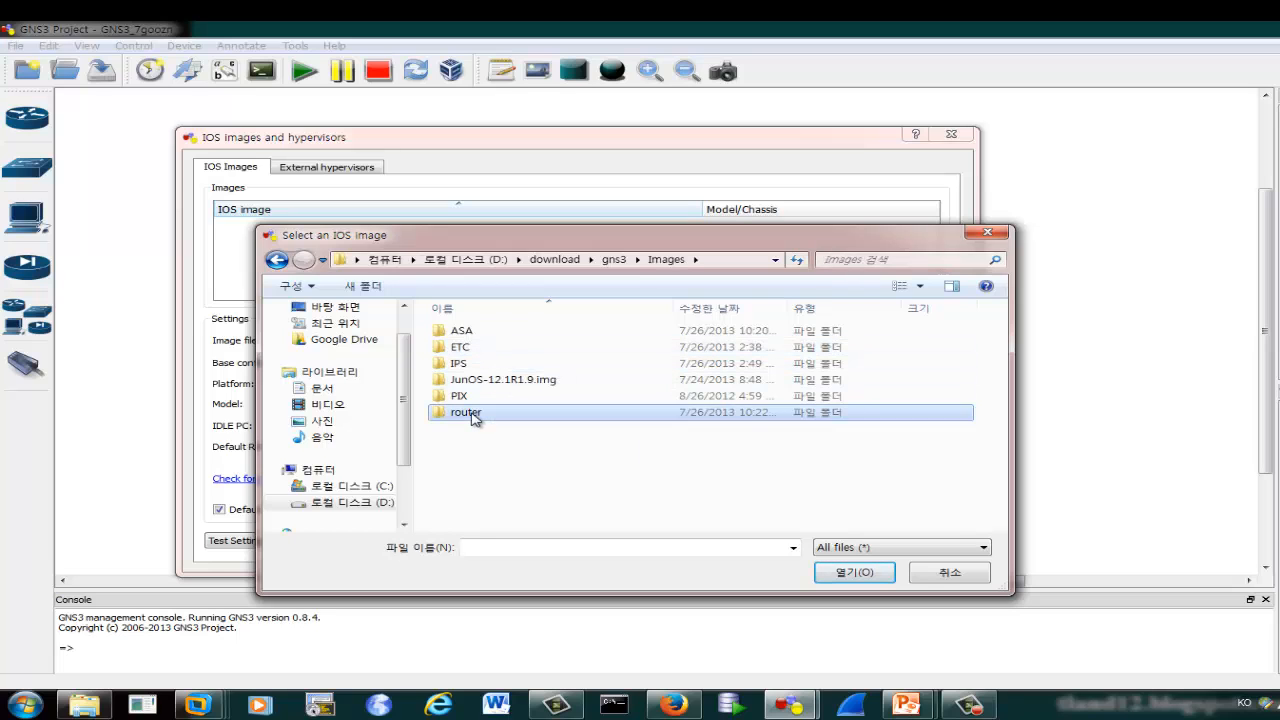
double_click(470, 334)
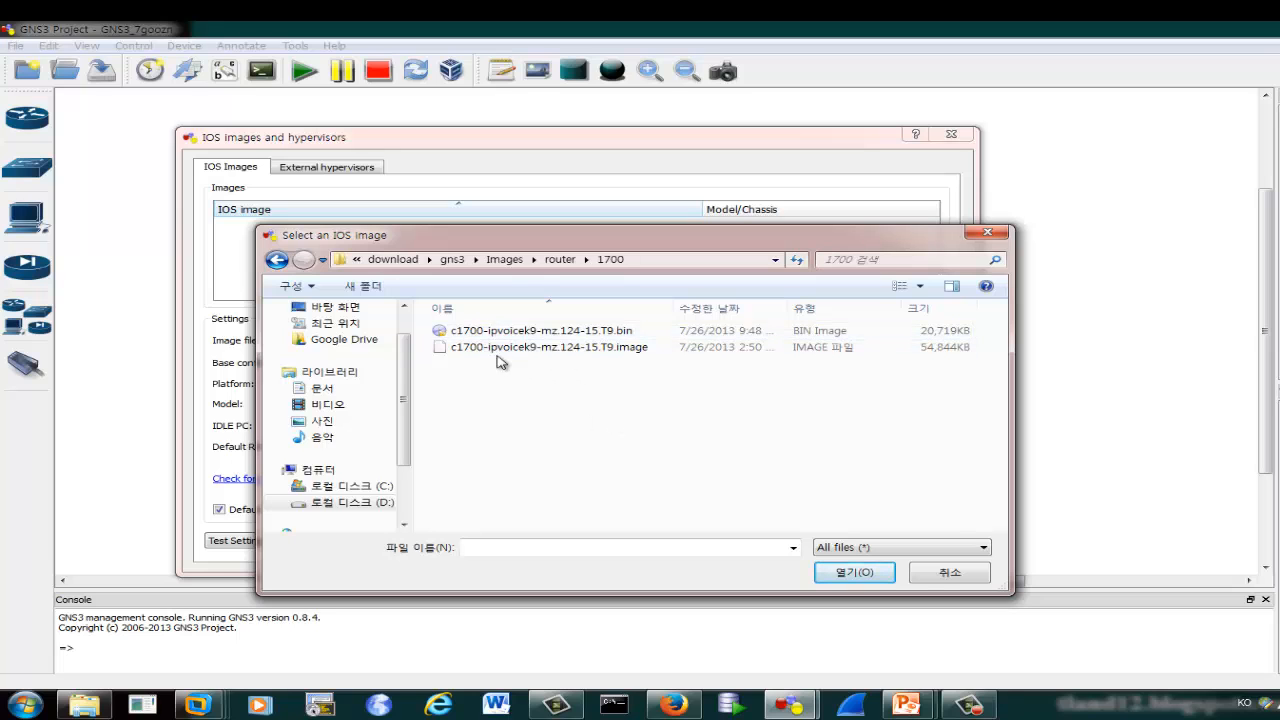
left_click(532, 352)
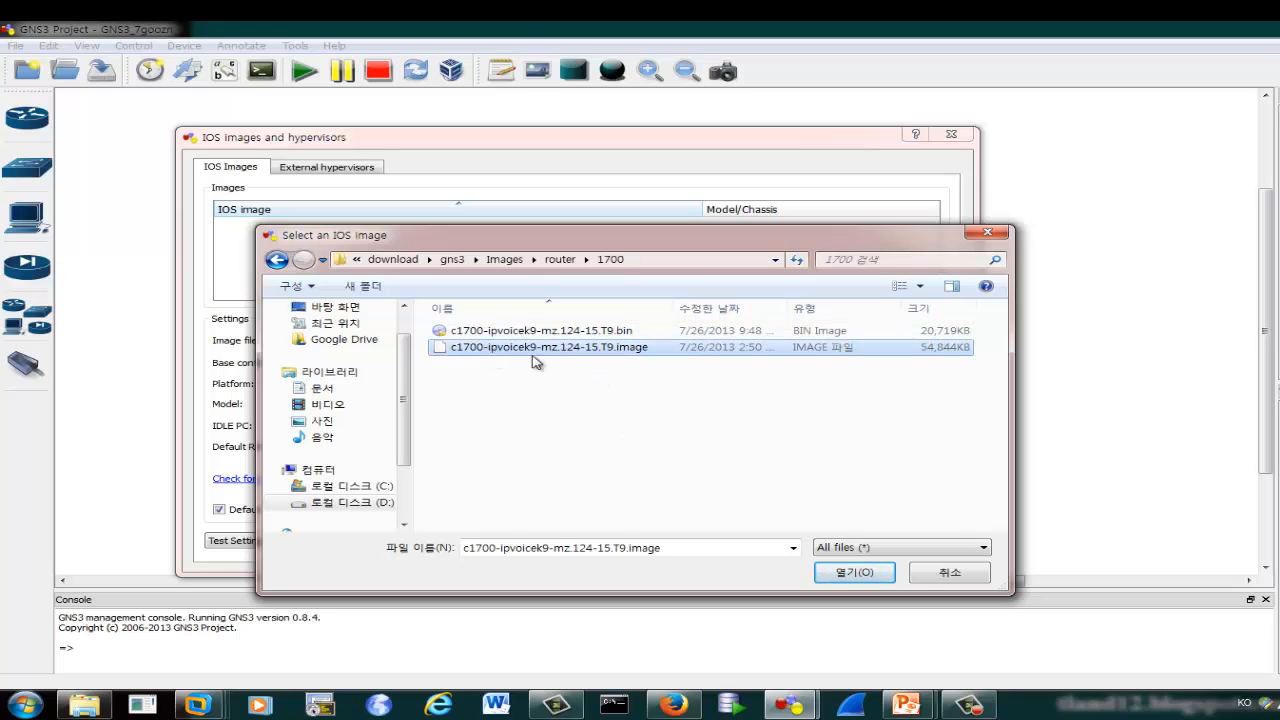
left_click(836, 580)
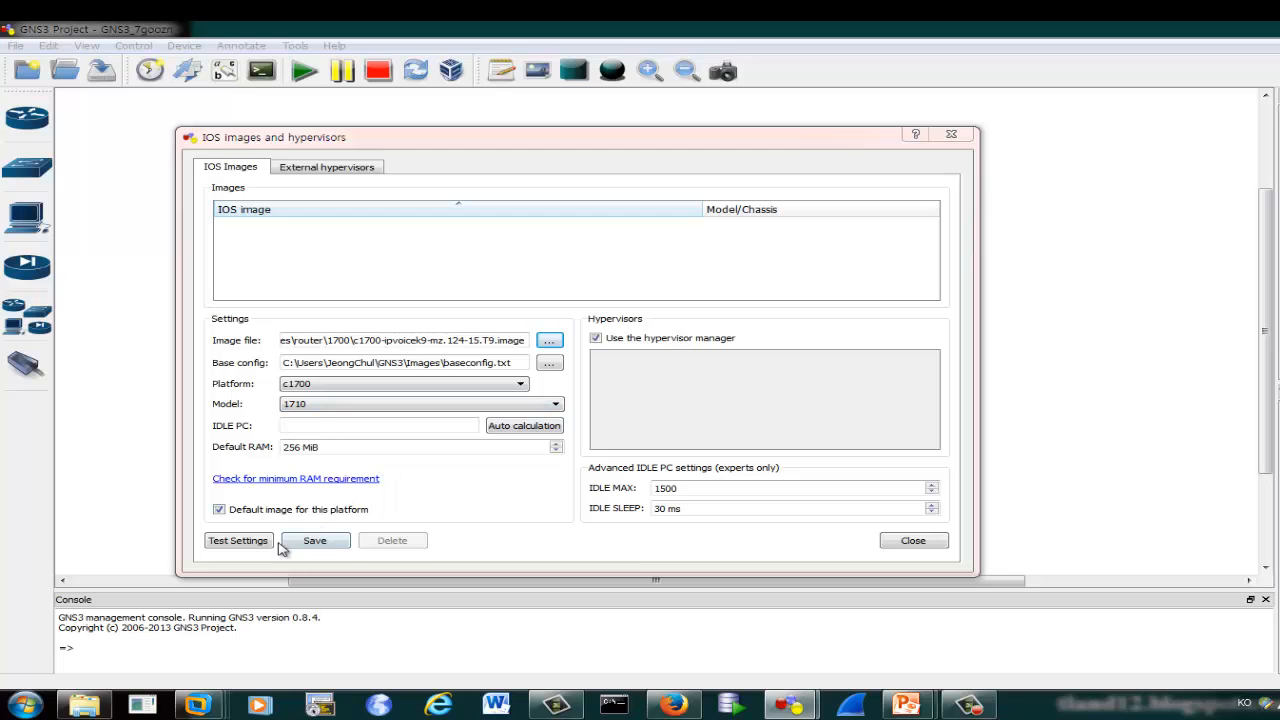
- Test the c1700 image settings, close the test console, and save the image to the IOS images list
left_click(237, 541)
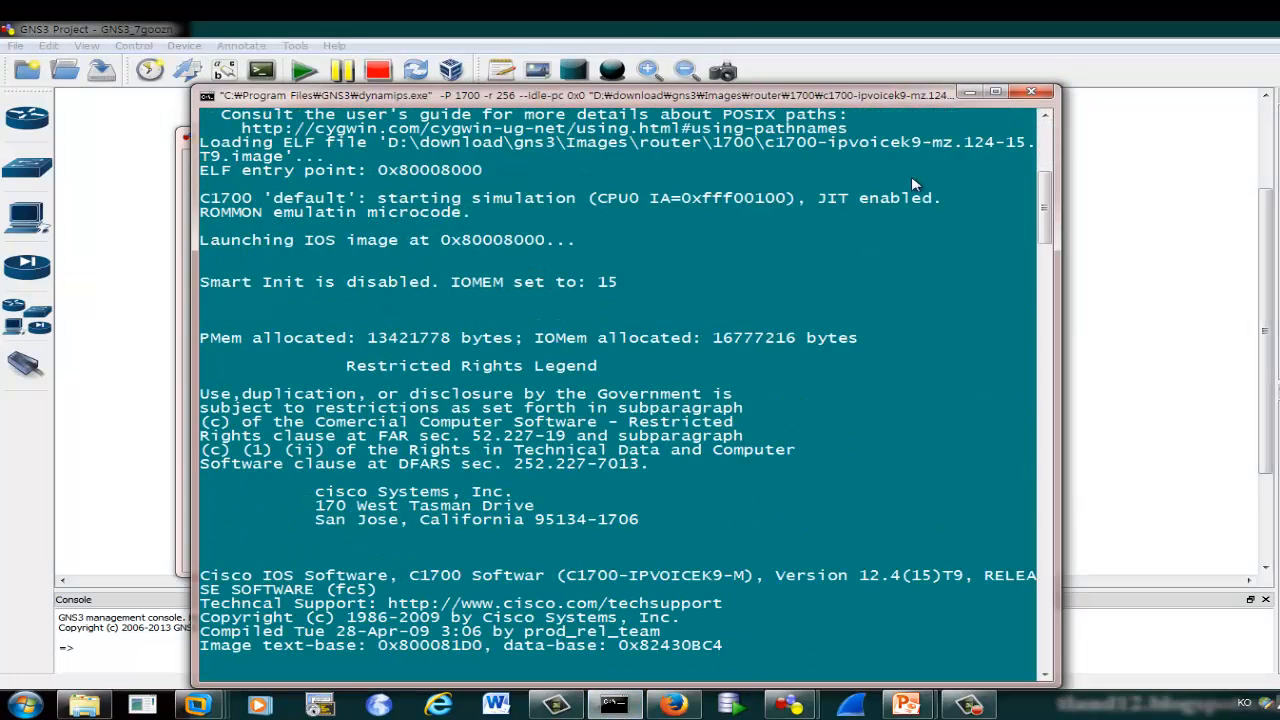
left_click_drag(789, 97, 785, 49)
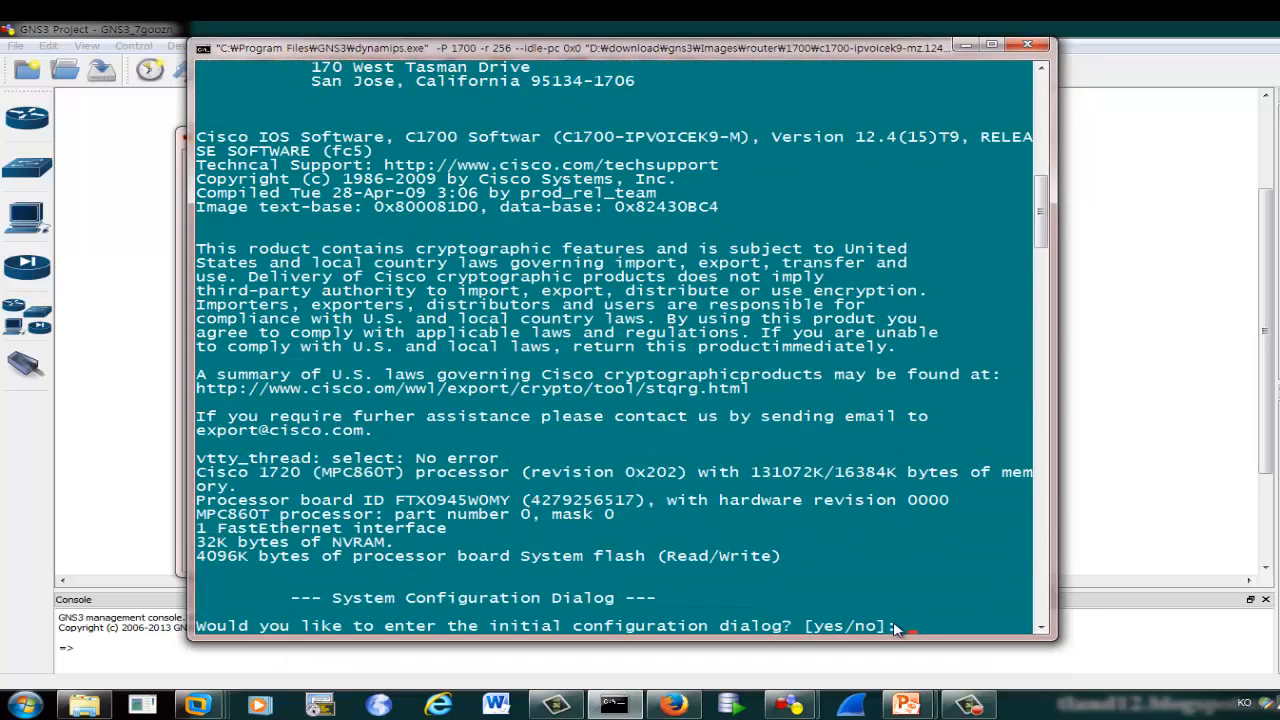
left_click(1027, 45)
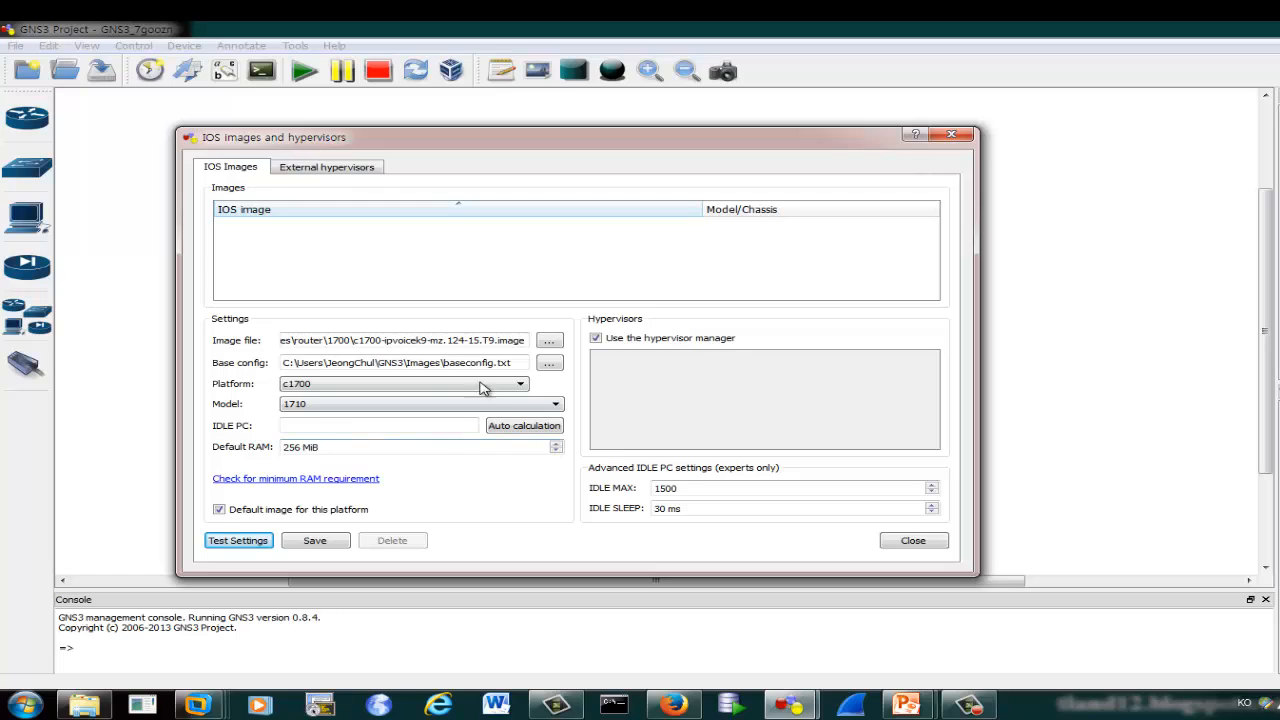
left_click(314, 540)
left_click(590, 224)
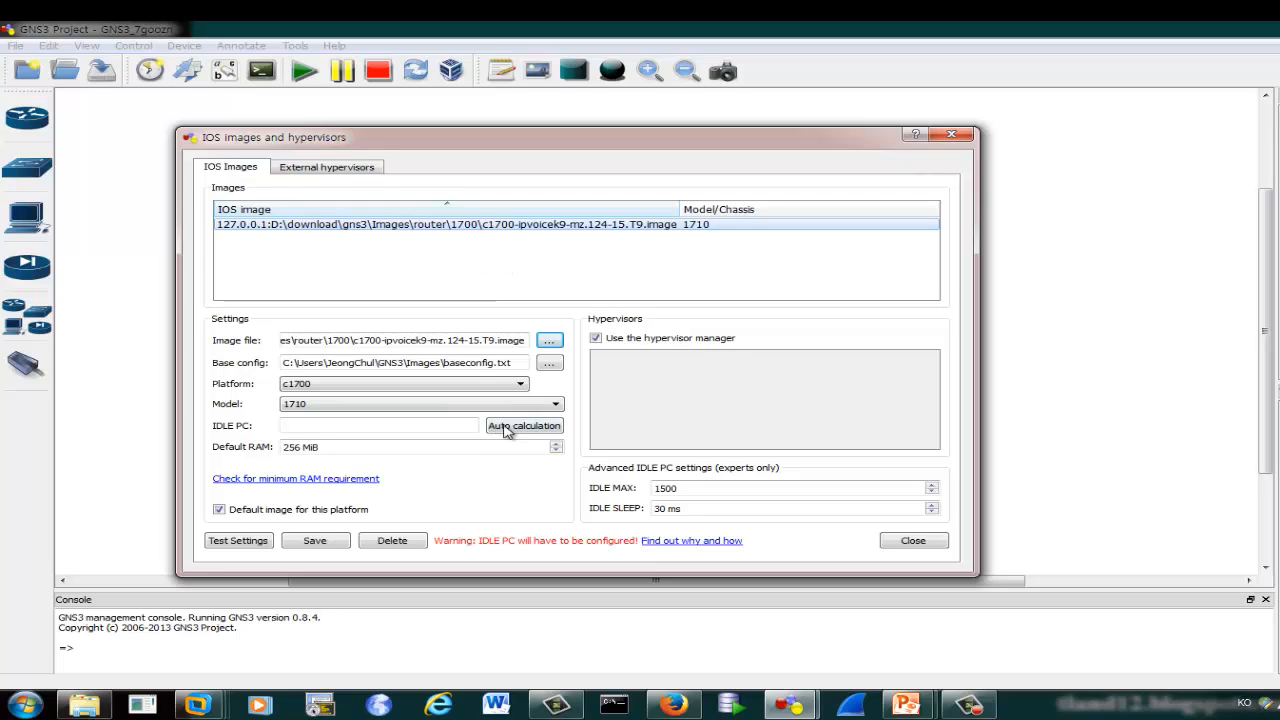
- Set the platform to c2600 and load c2600-advipservicesk9-mz.124-19.image from D:\download\gns3\Images\router\2600 as the image file
left_click(520, 385)
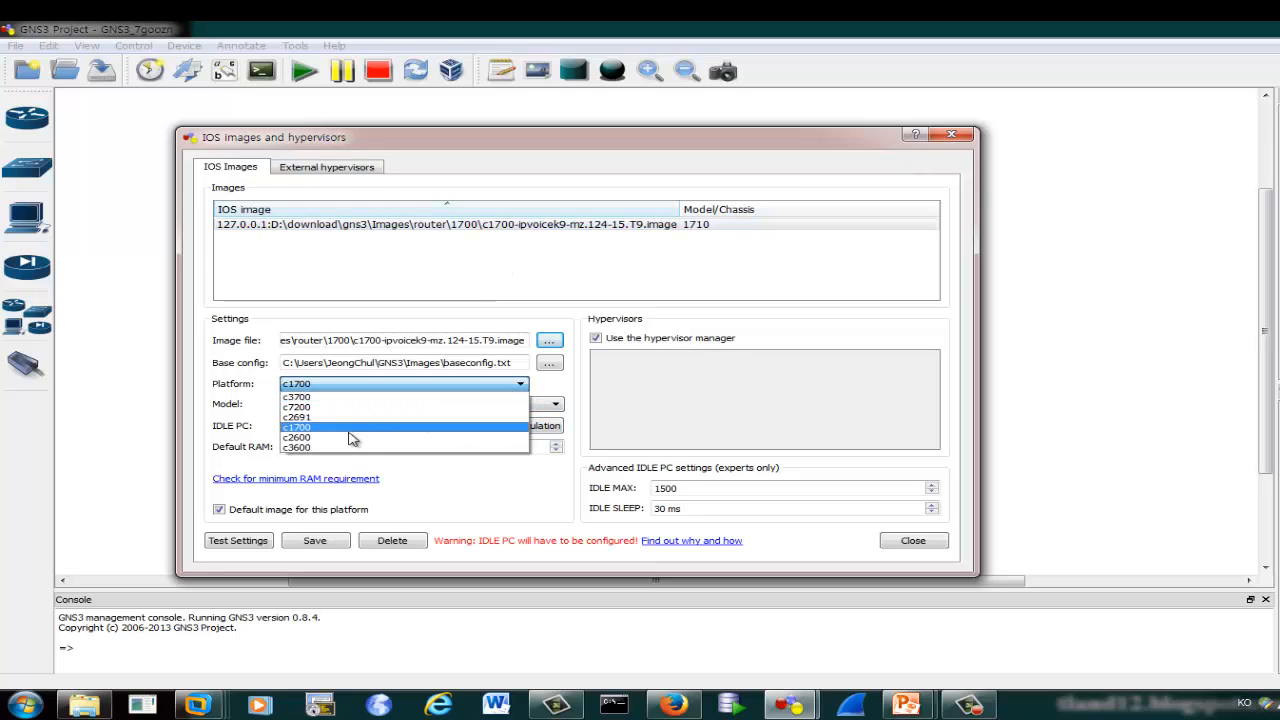
left_click(327, 439)
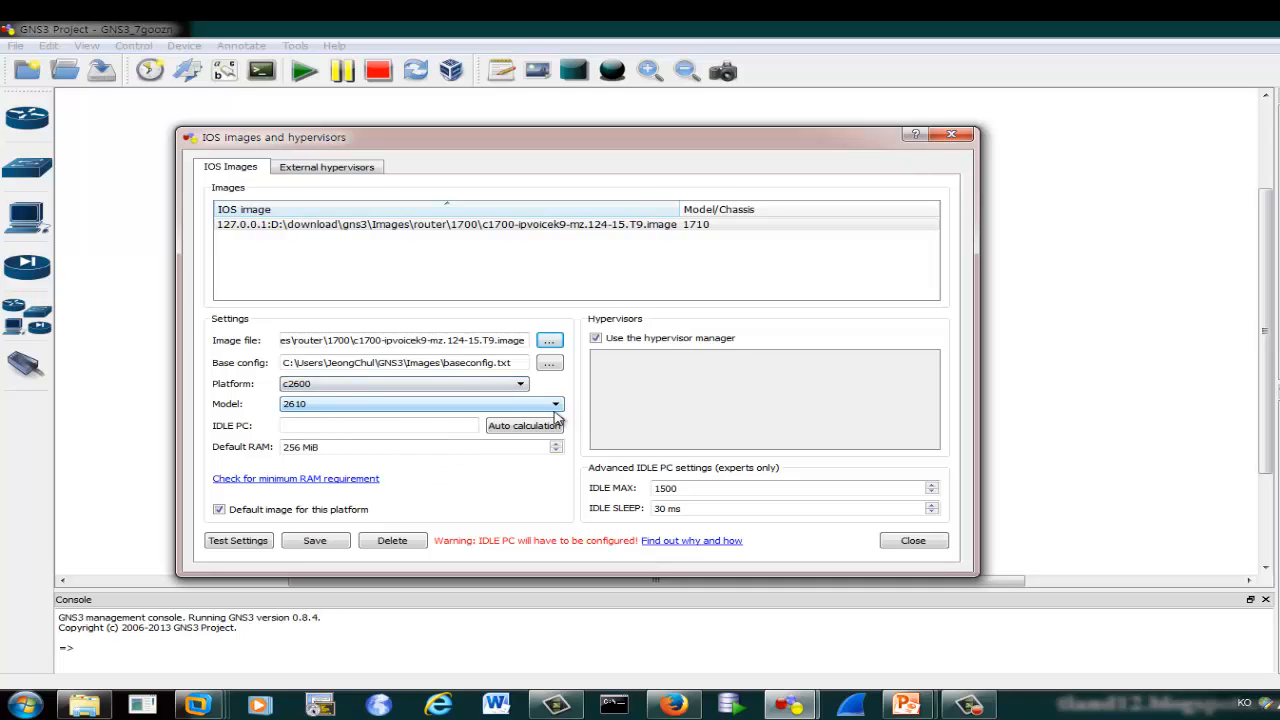
left_click(551, 345)
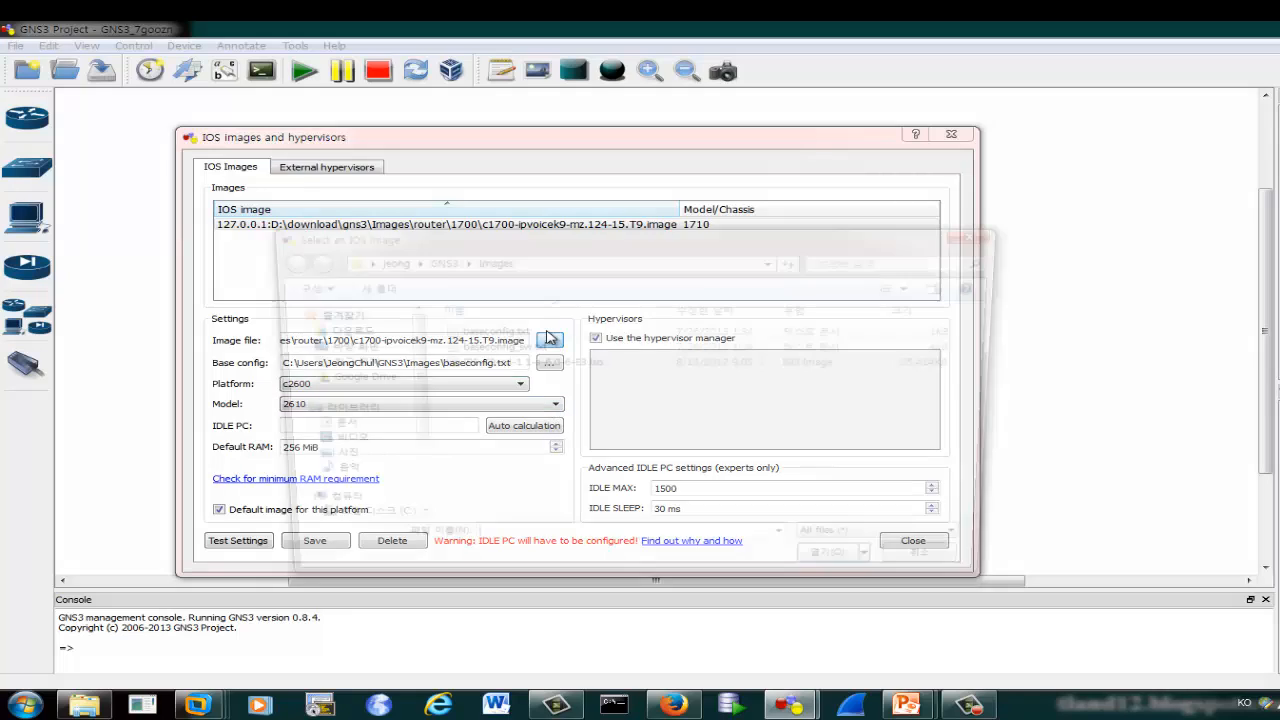
scroll(405, 480, "down", 5)
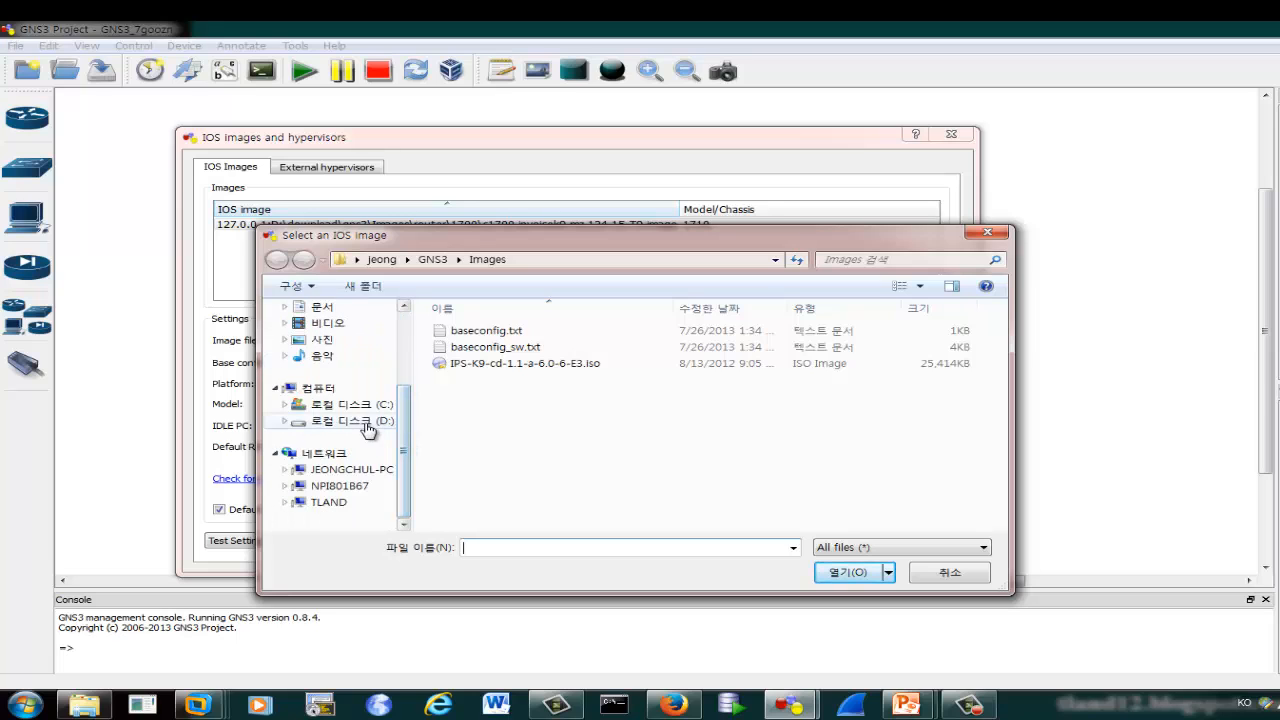
left_click(350, 420)
double_click(480, 414)
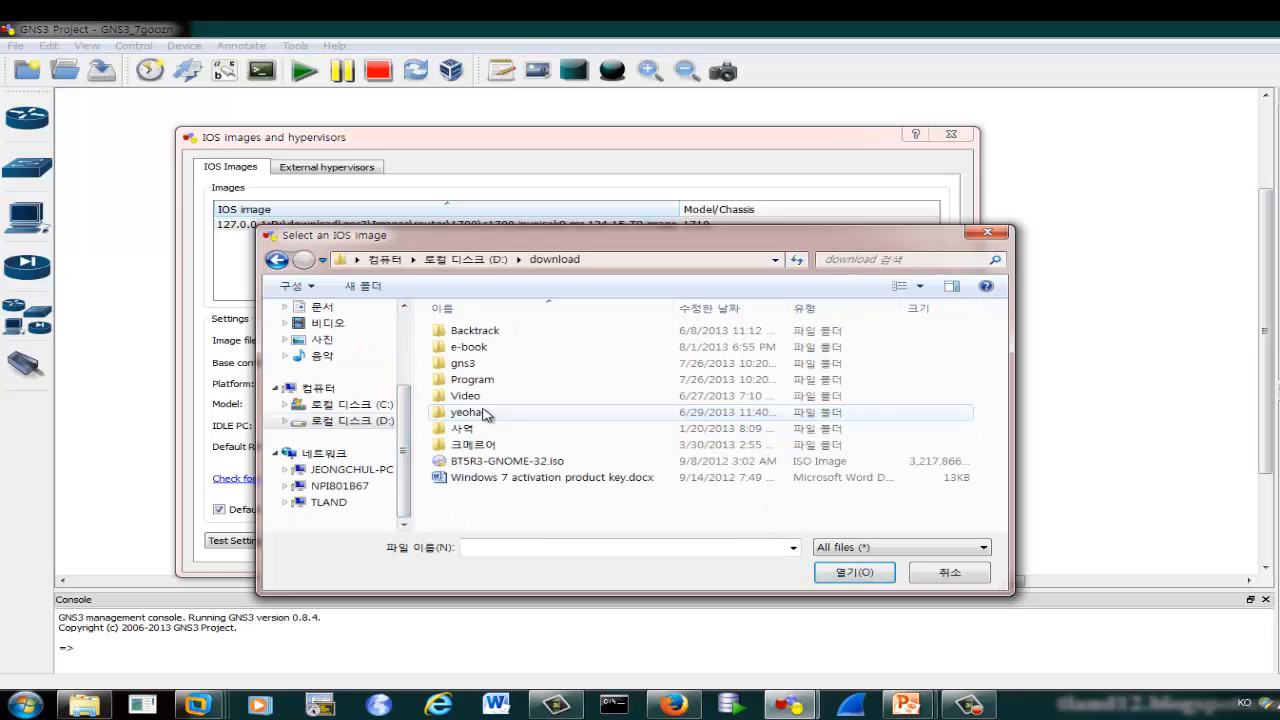
double_click(463, 363)
left_click(472, 350)
double_click(472, 350)
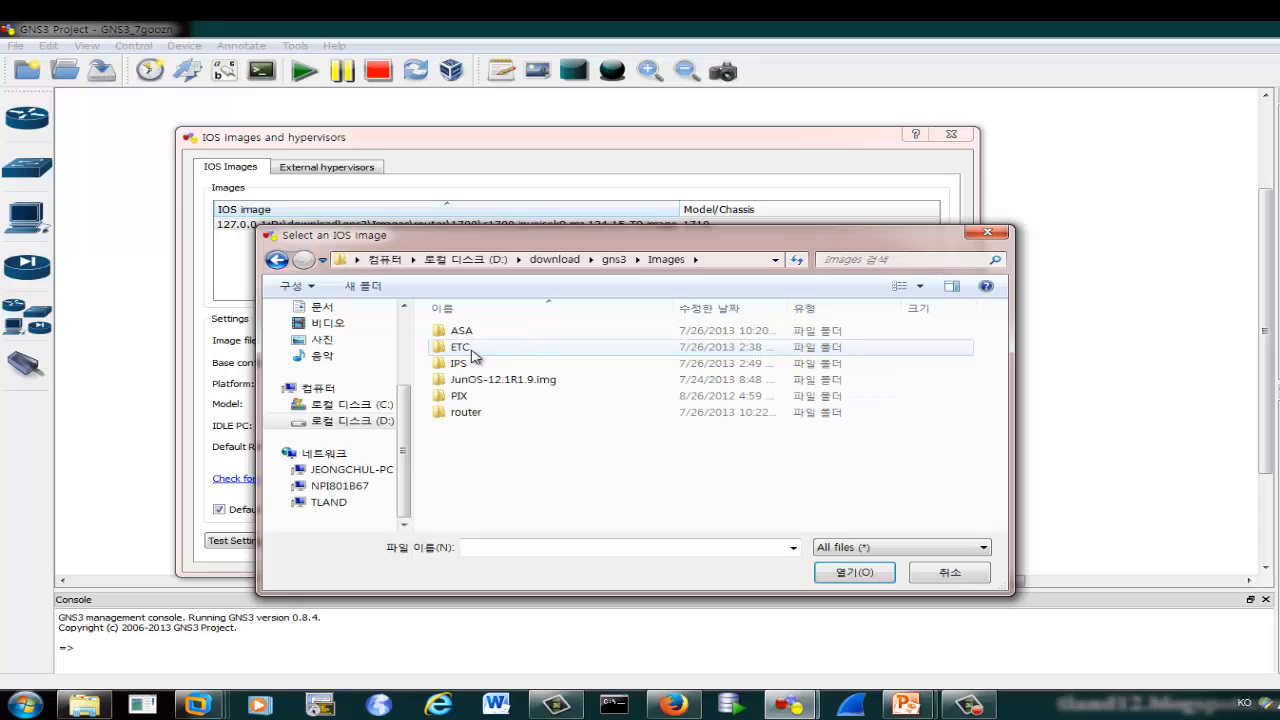
double_click(466, 412)
double_click(478, 347)
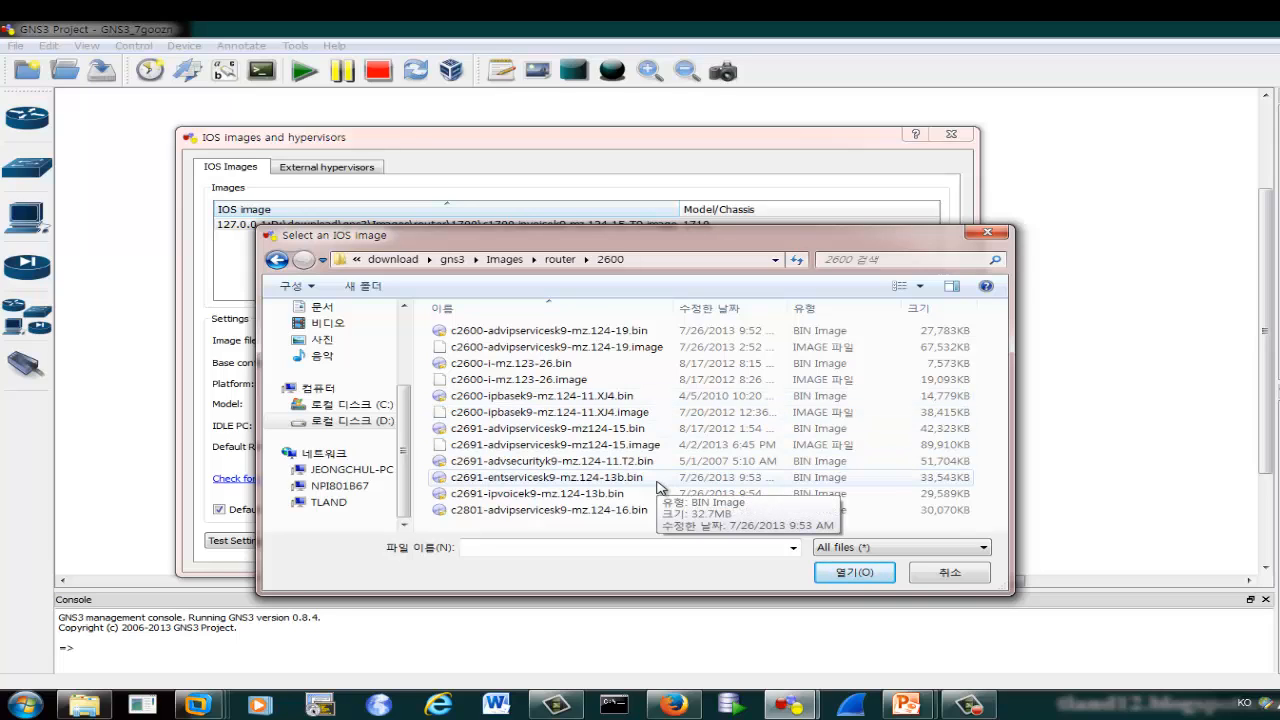
left_click(548, 350)
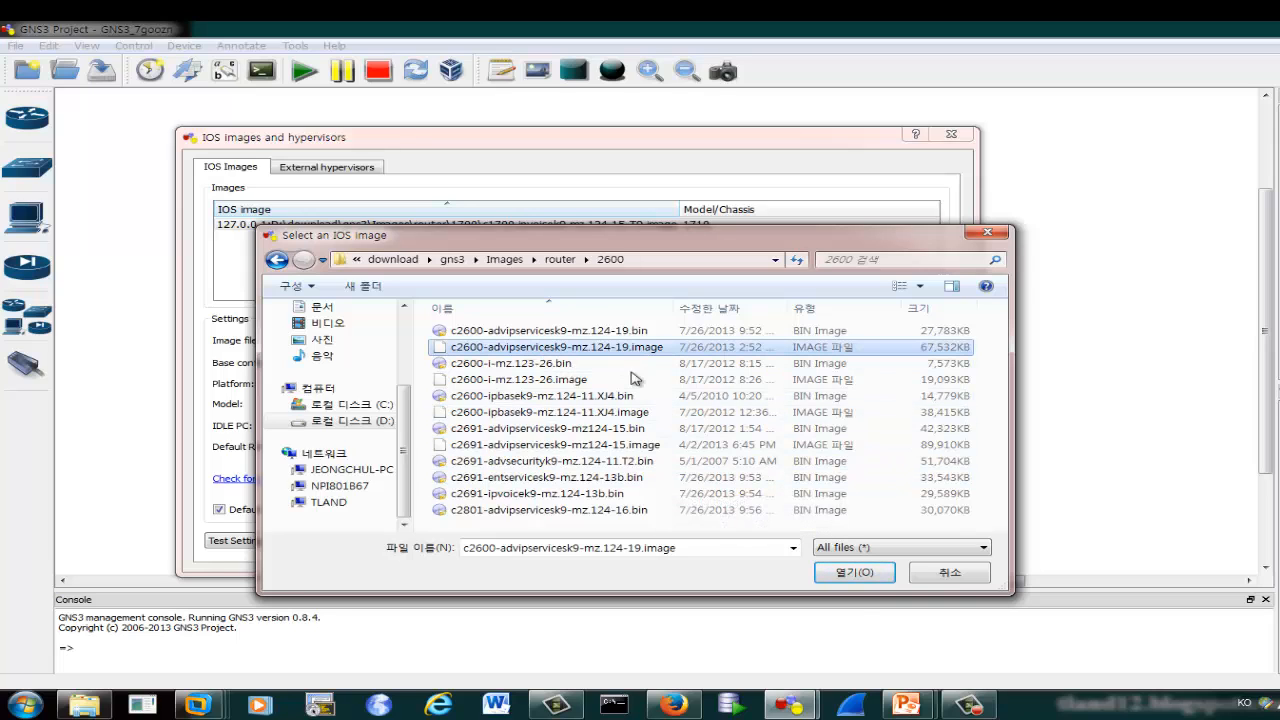
left_click(855, 573)
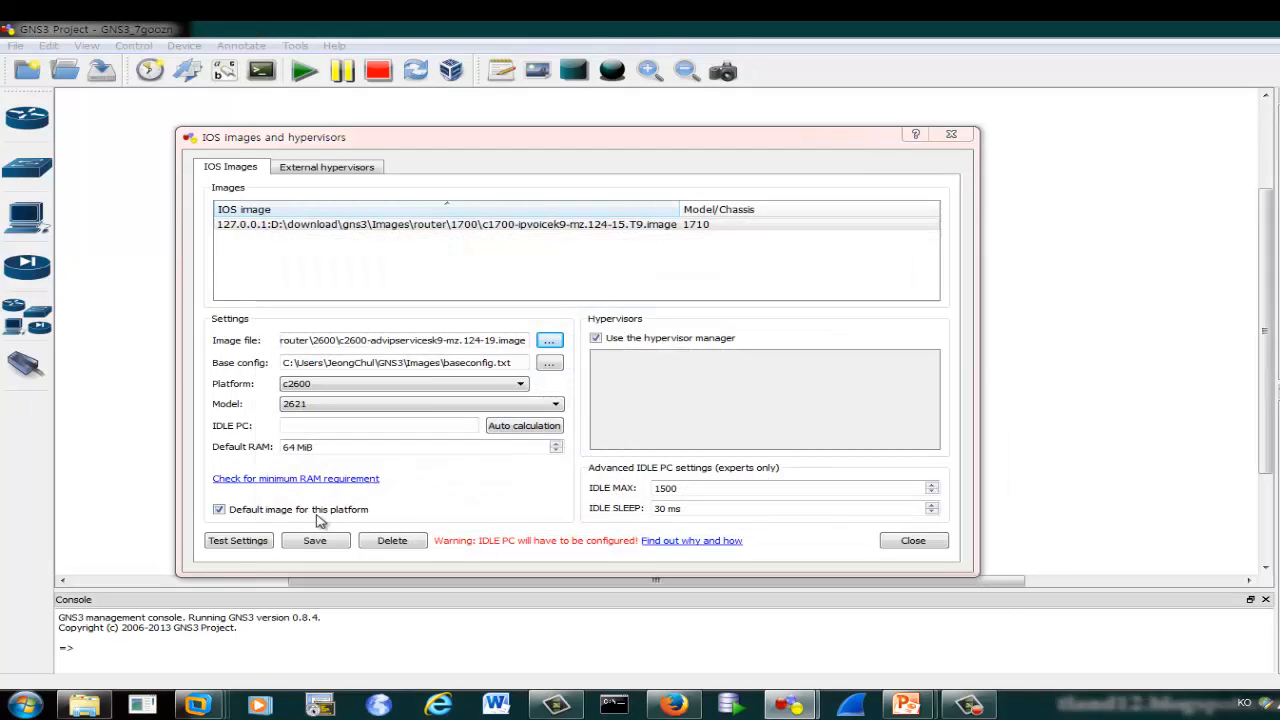
- Test the c2600 image settings, close the test console, and save the image to the IOS images list
left_click(250, 541)
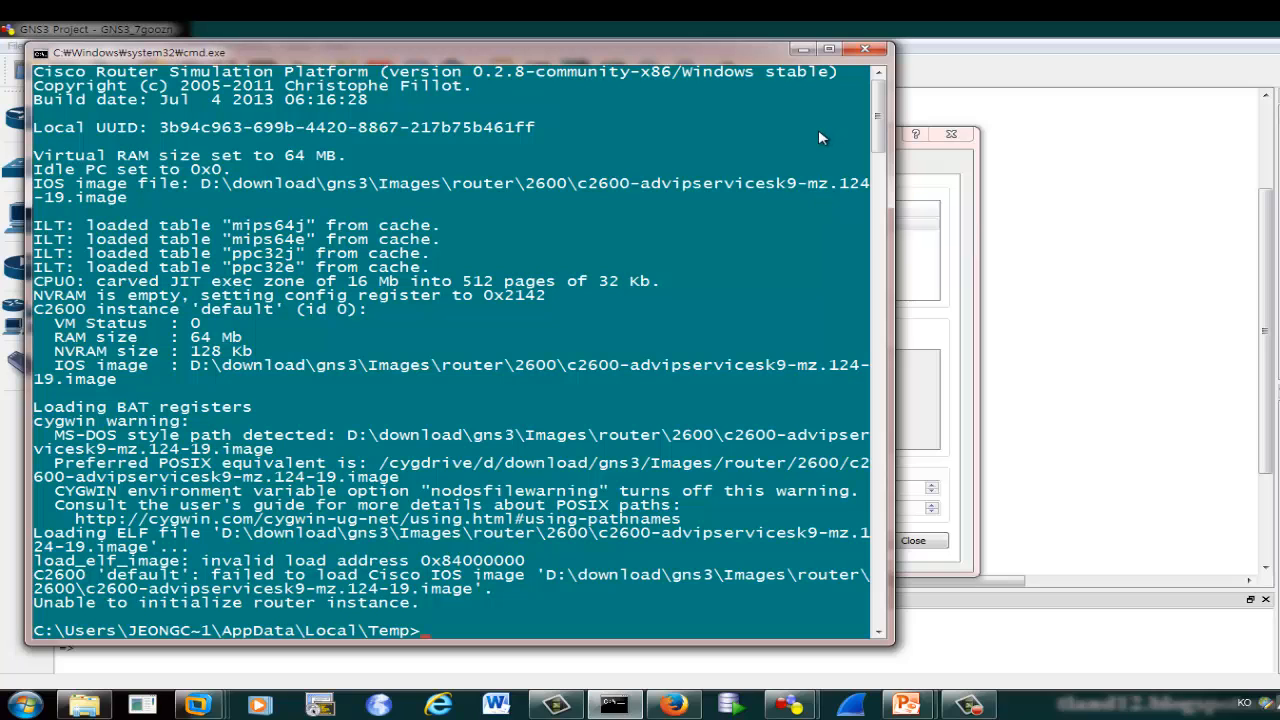
left_click(865, 52)
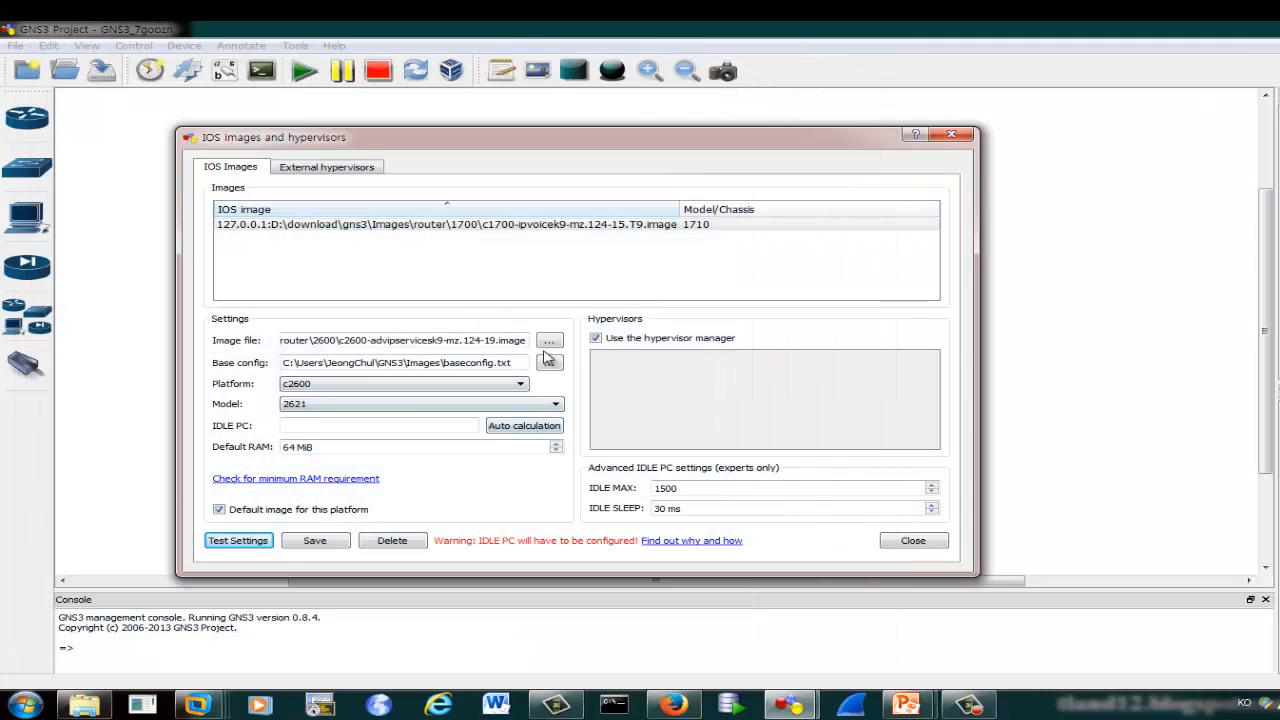
left_click(335, 542)
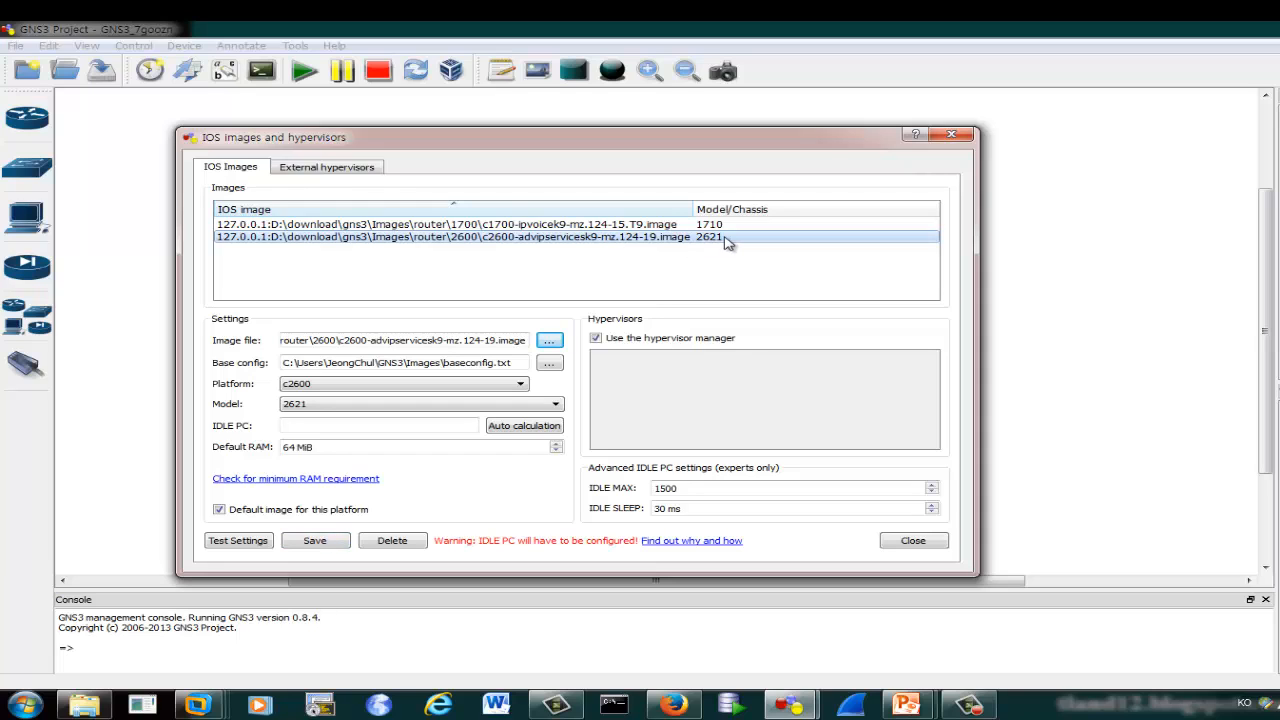
- Set the platform to c2691 and browse for its image file in D:\download\gns3\Images\router\2600
left_click(521, 386)
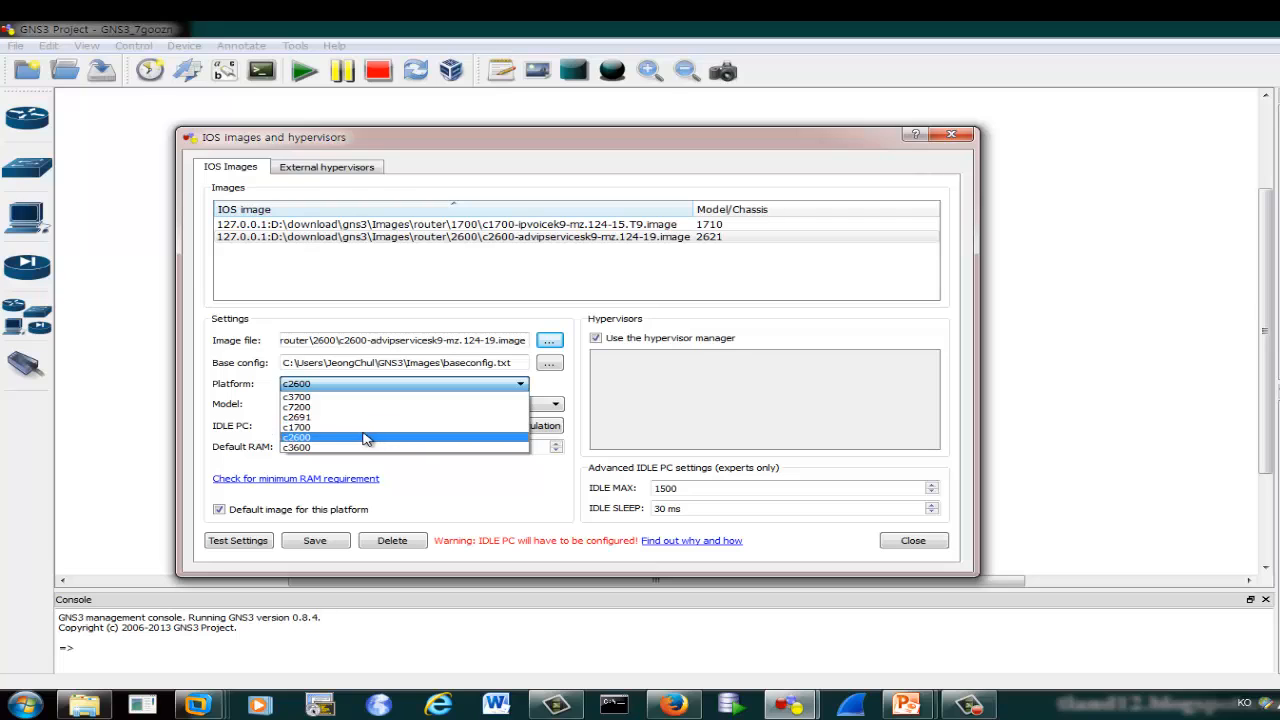
left_click(326, 417)
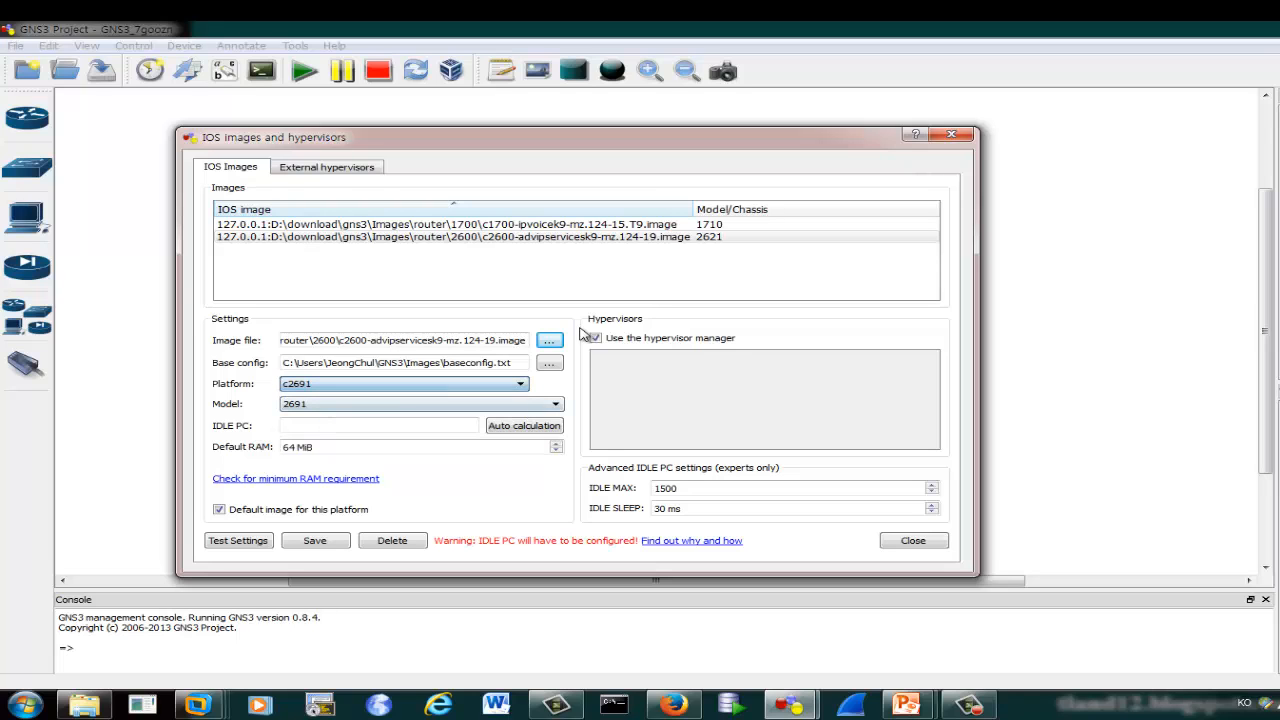
left_click(548, 342)
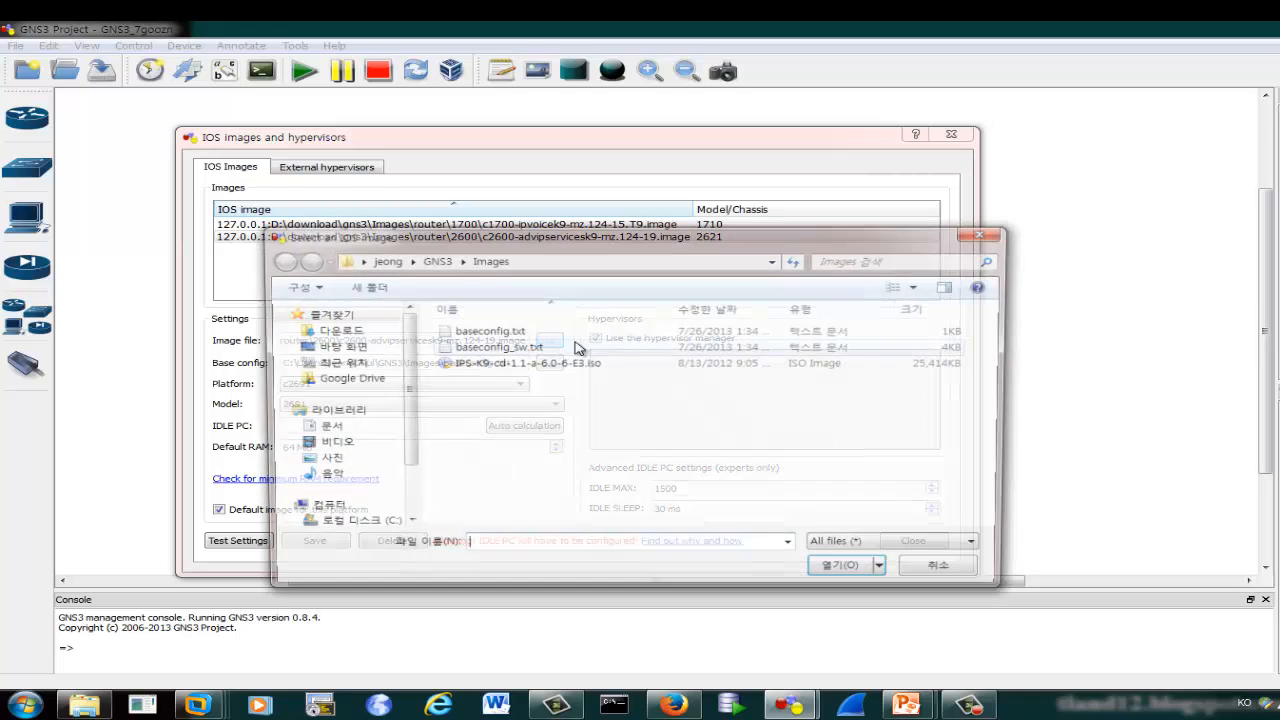
scroll(400, 430, "down", 1)
left_click(368, 486)
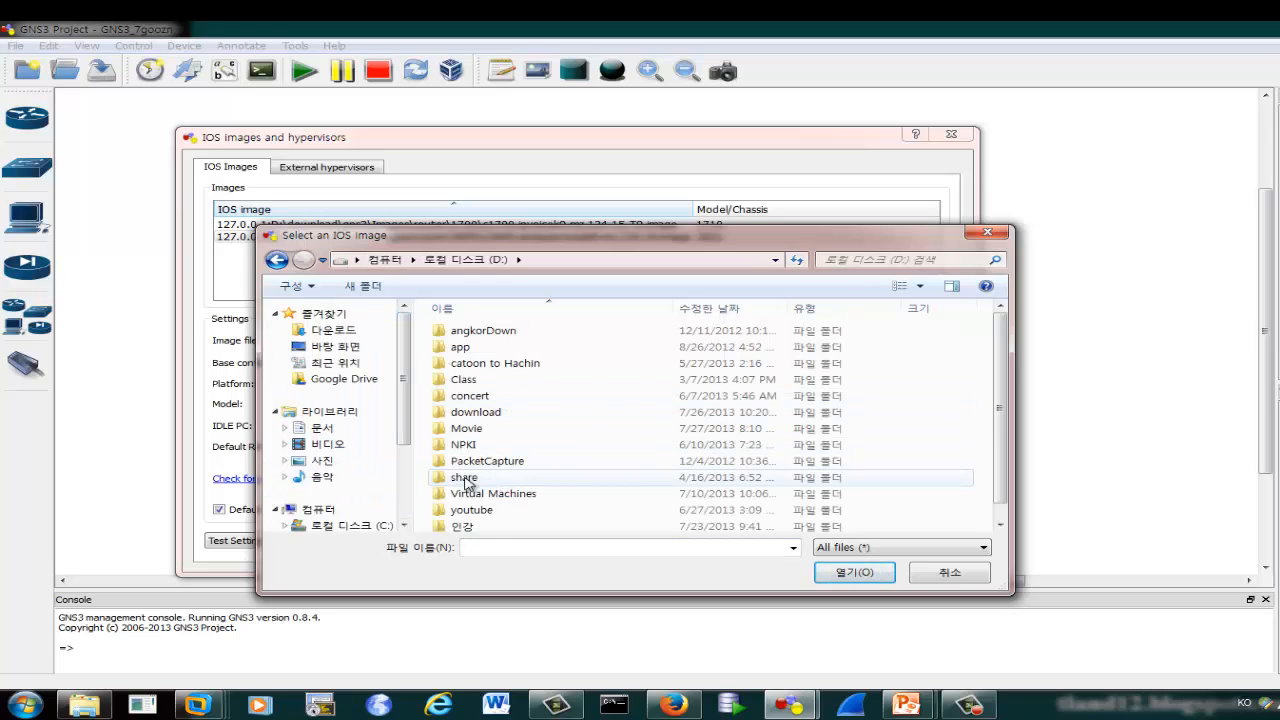
double_click(476, 412)
double_click(477, 363)
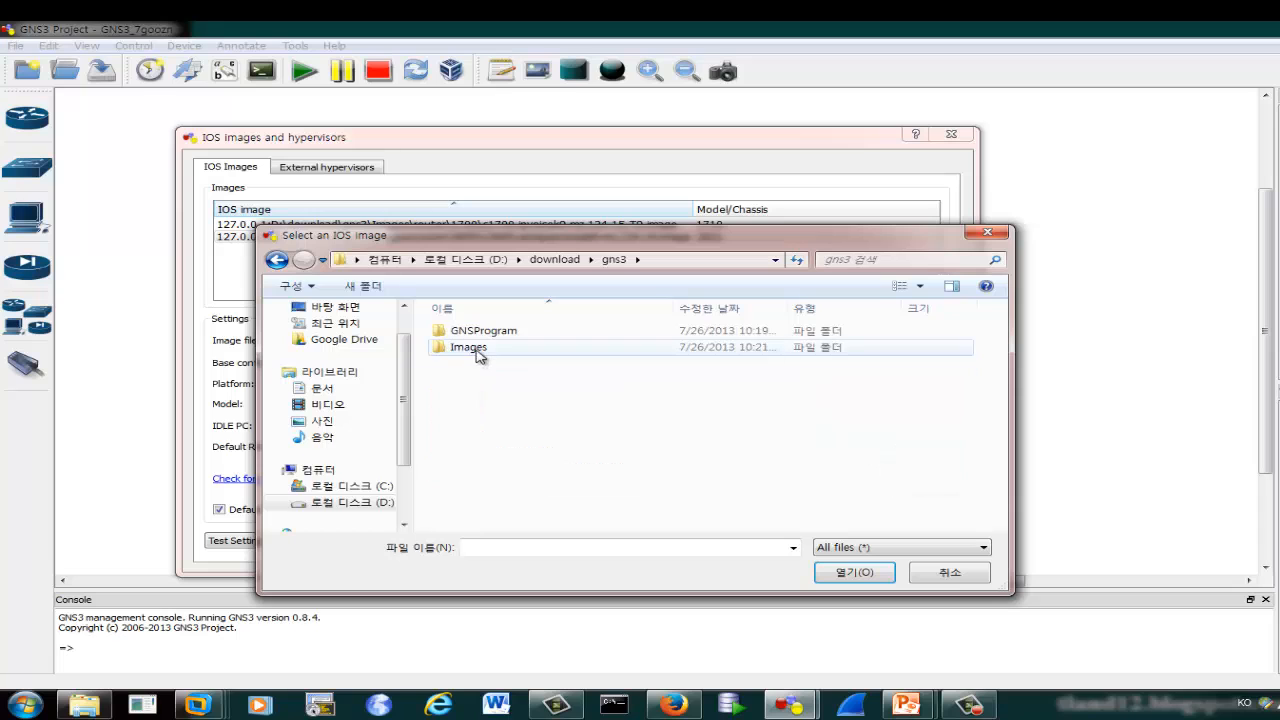
double_click(477, 349)
double_click(466, 413)
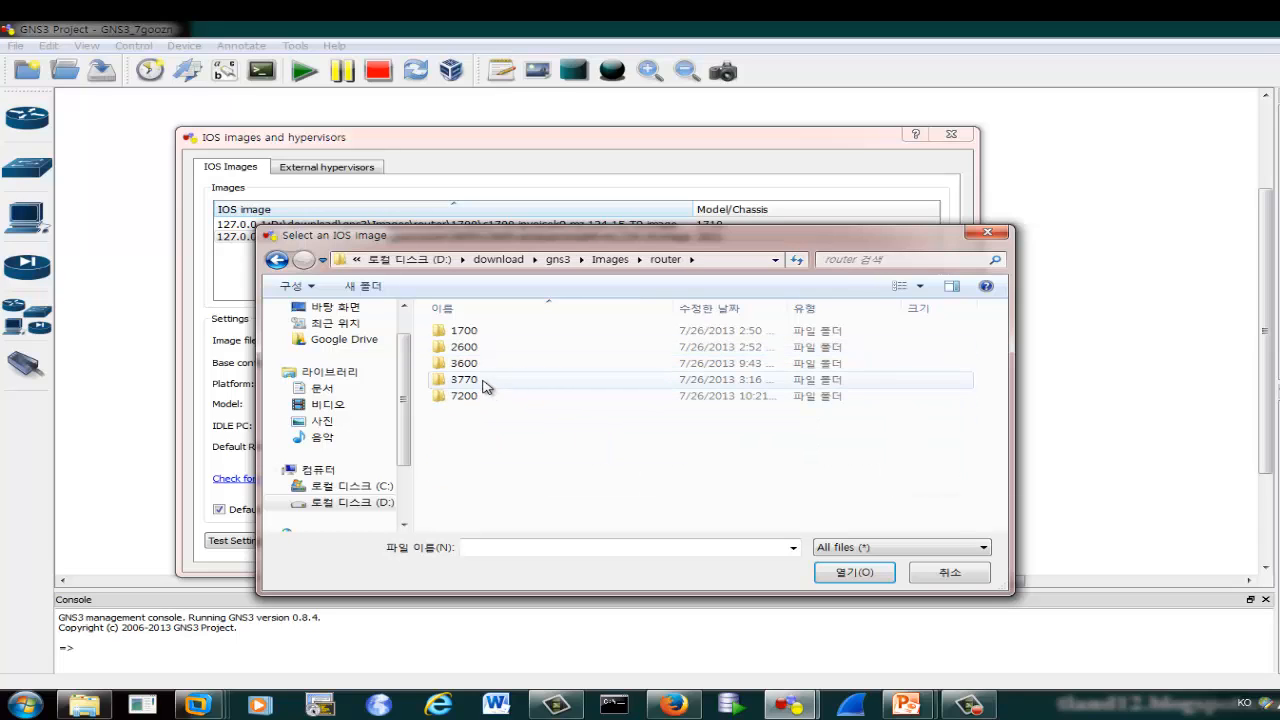
double_click(477, 352)
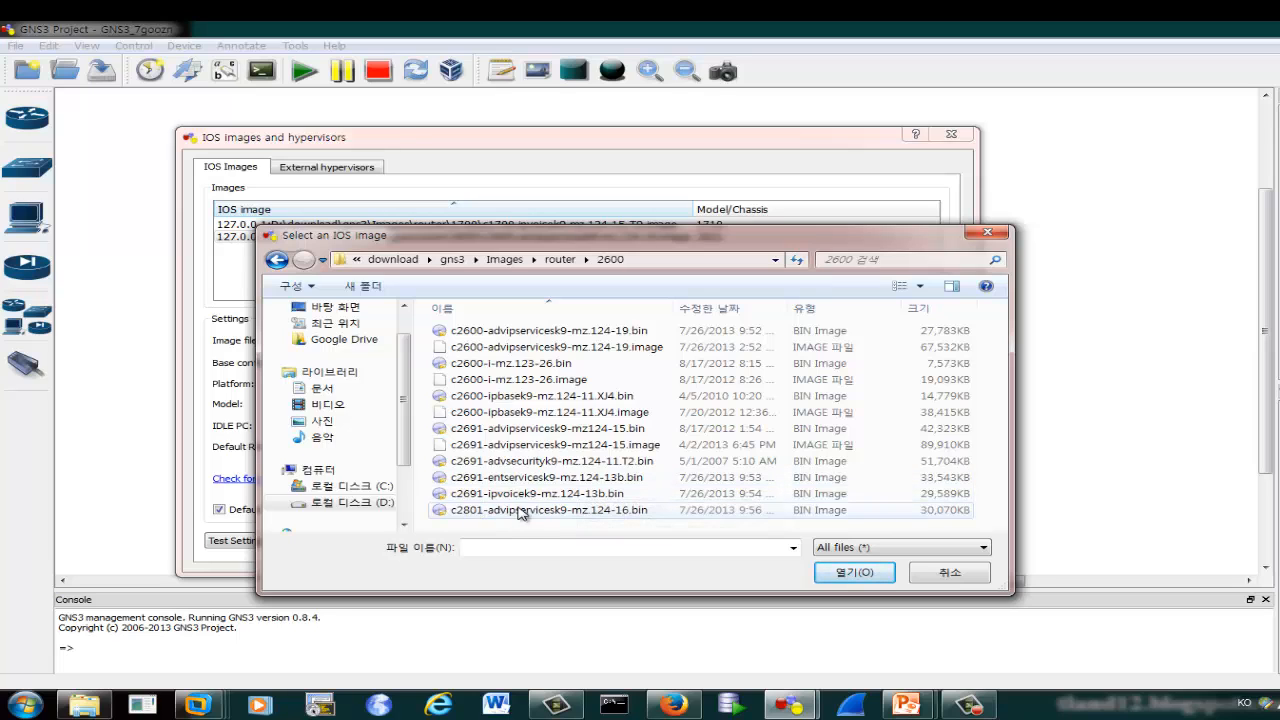
- Load c2691-advsecurityk9-mz.124-11.T2.bin as the image file and save it to the IOS images list
left_click(507, 467)
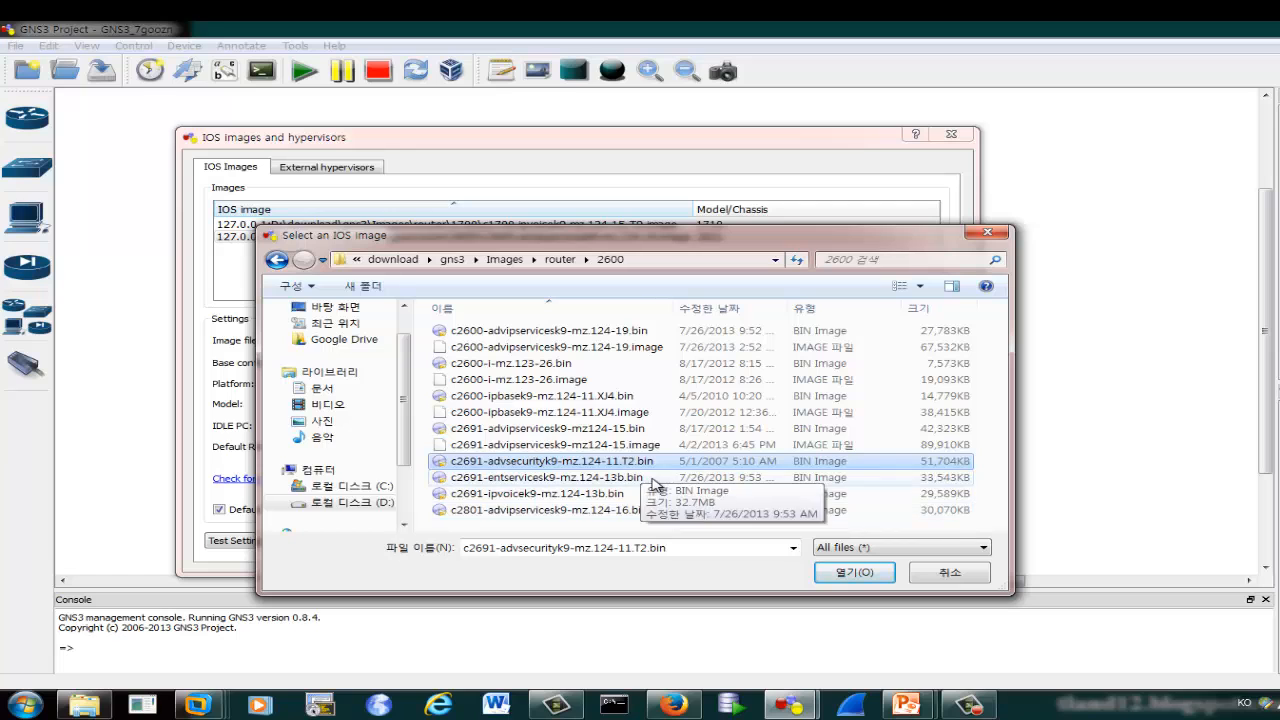
left_click(854, 572)
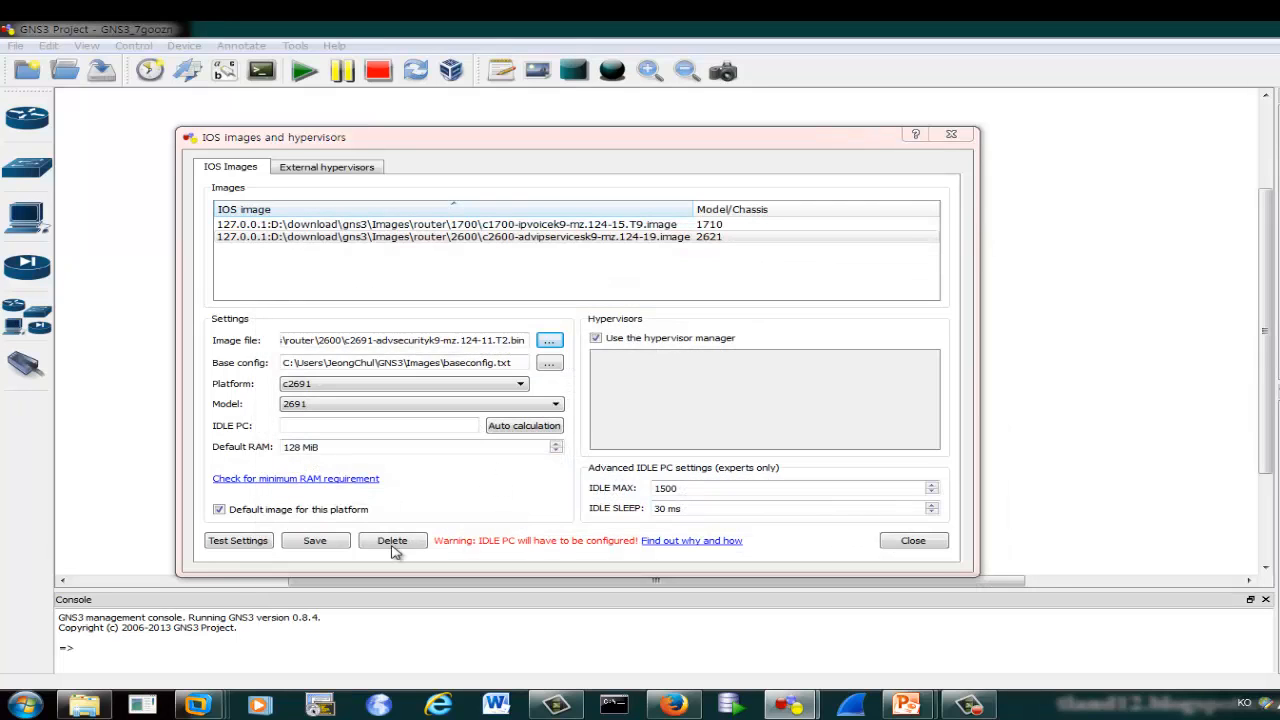
left_click(317, 541)
left_click(557, 255)
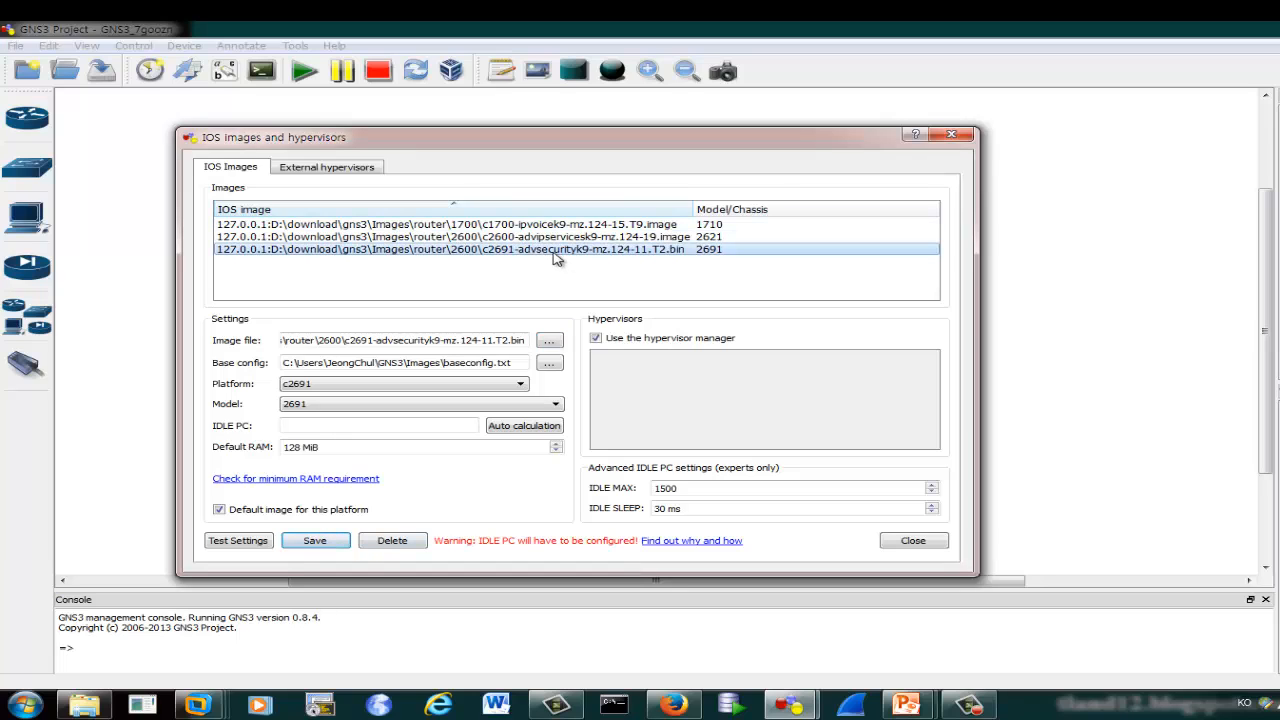
- Set the platform to c3600 and browse for its image file in D:\download\gns3\Images\router\3600
left_click(520, 386)
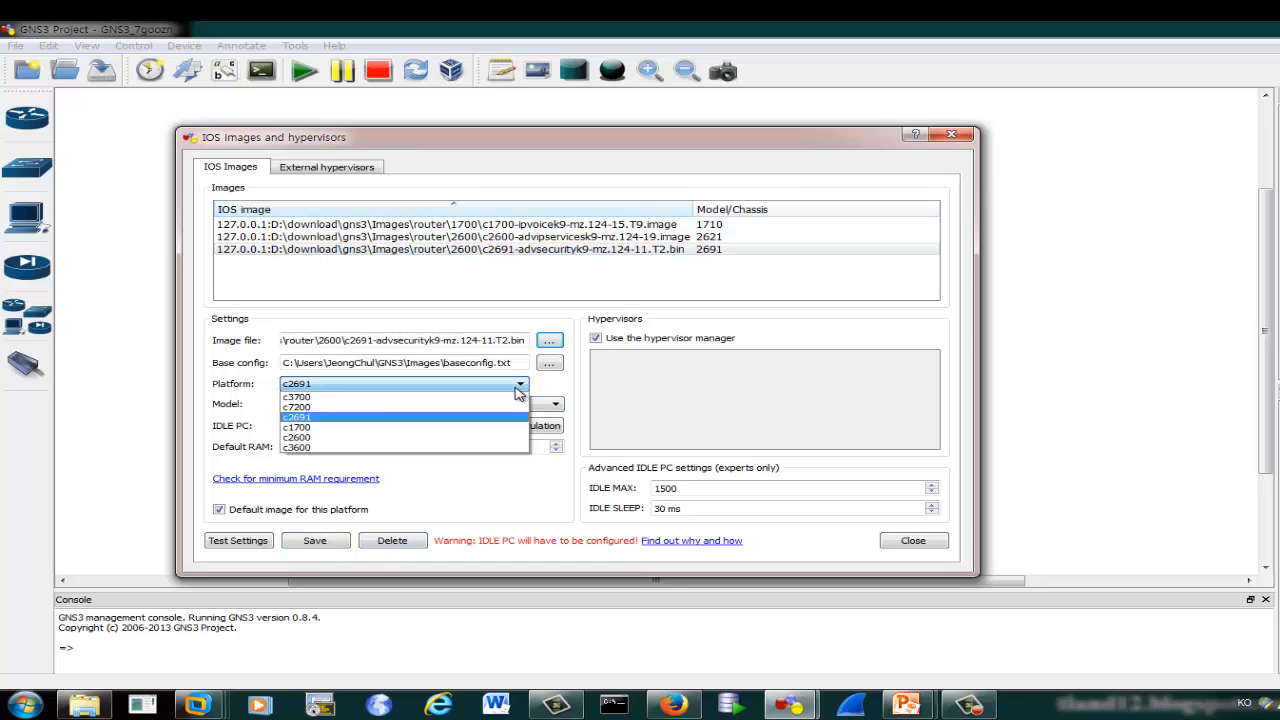
left_click(326, 448)
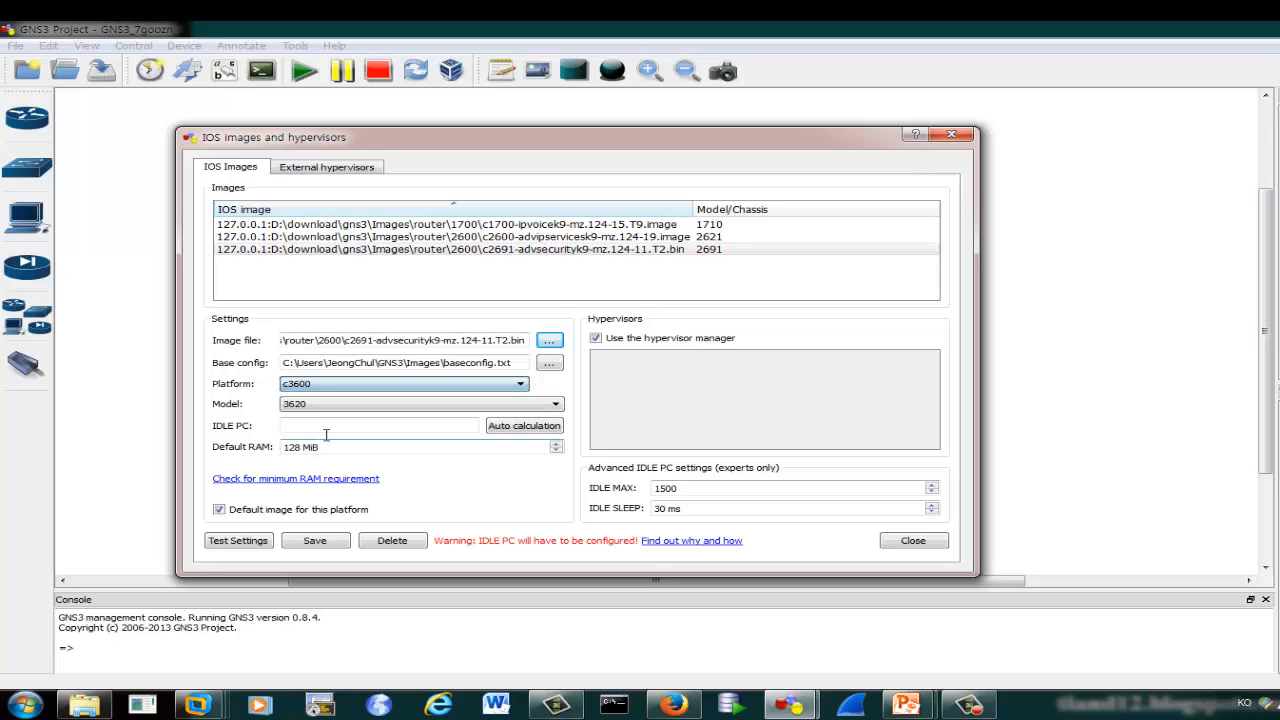
left_click(549, 340)
scroll(360, 400, "down", 3)
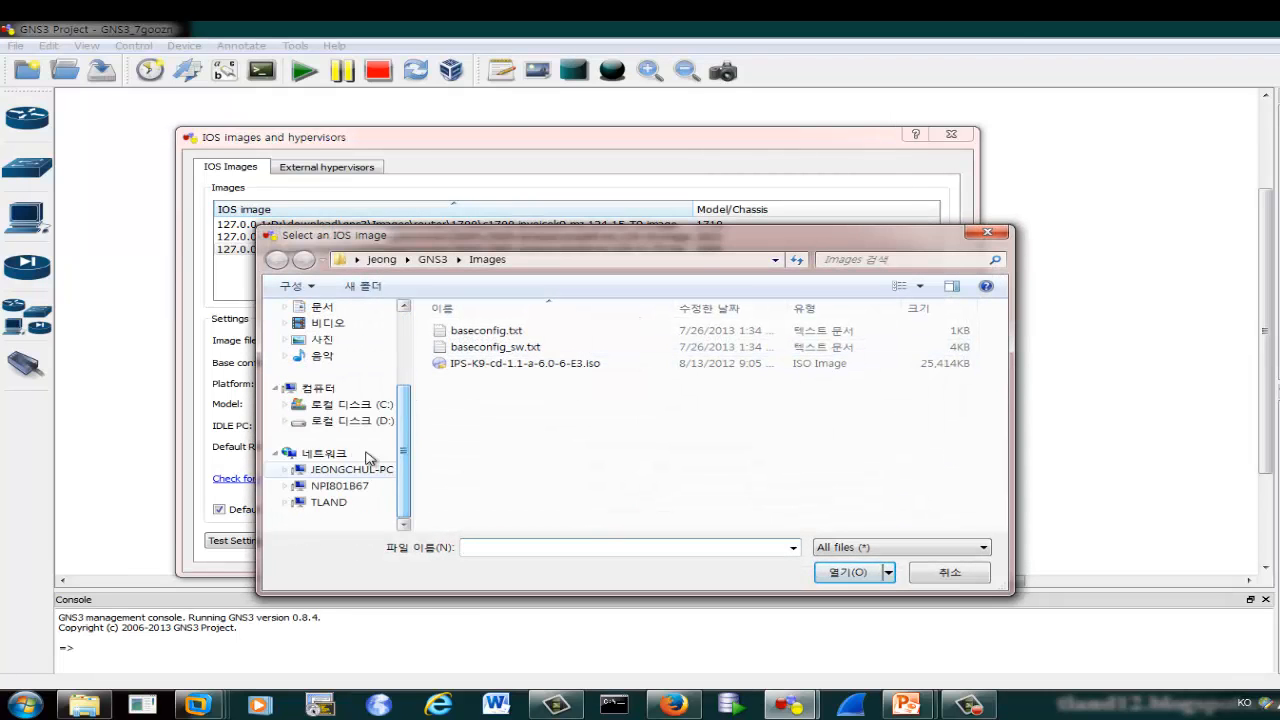
left_click(380, 418)
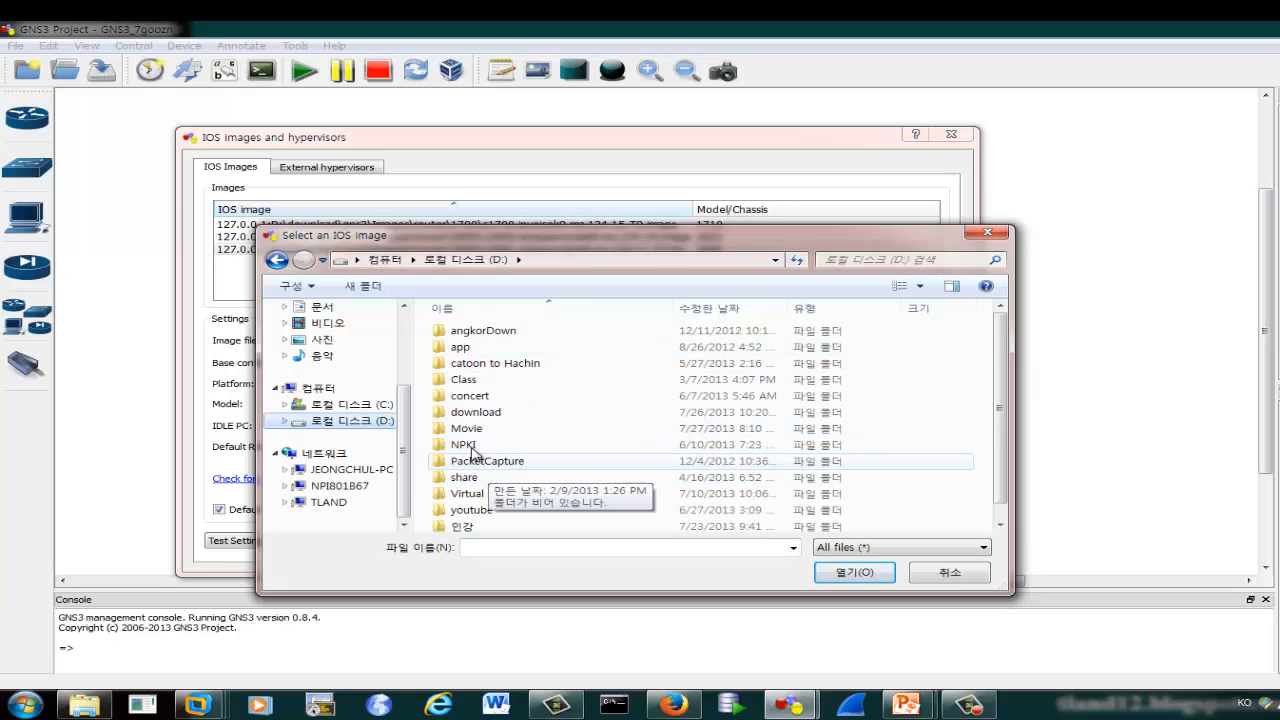
double_click(465, 414)
double_click(467, 368)
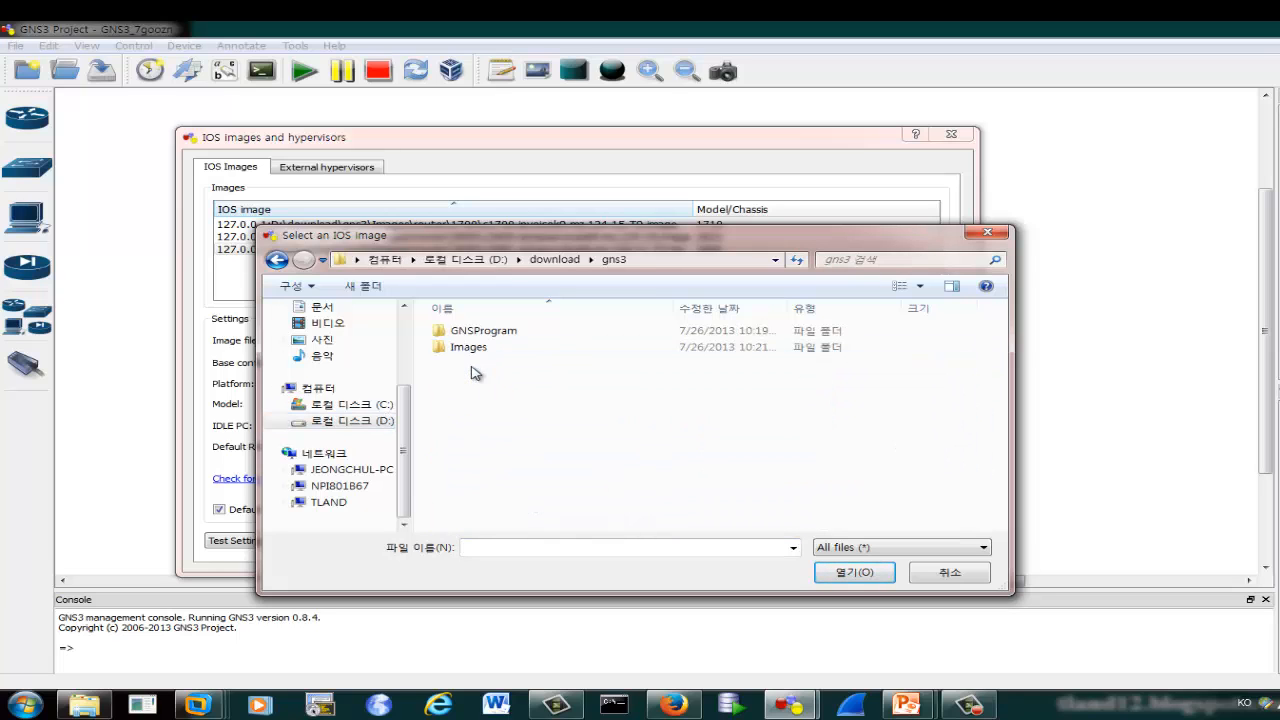
double_click(480, 348)
double_click(476, 411)
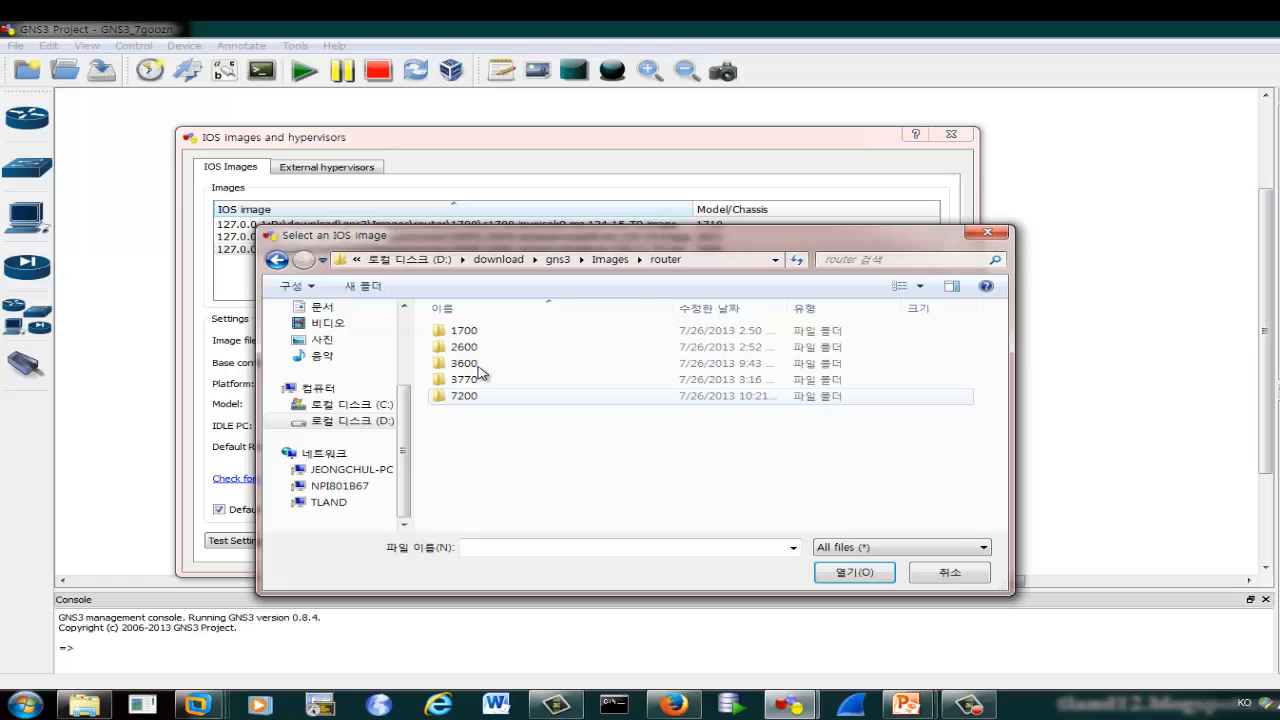
double_click(468, 365)
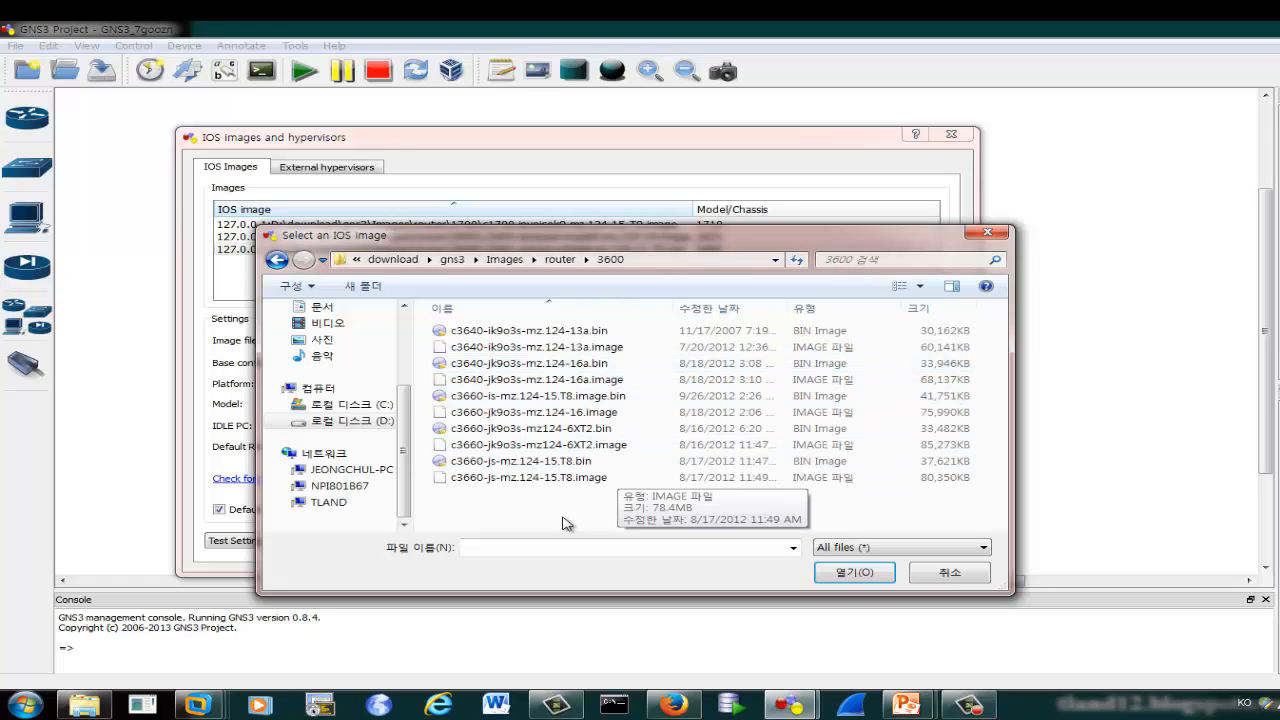
- Load c3660-js-mz.124-15.T8.image as the image file and save it to the IOS images list
left_click(510, 478)
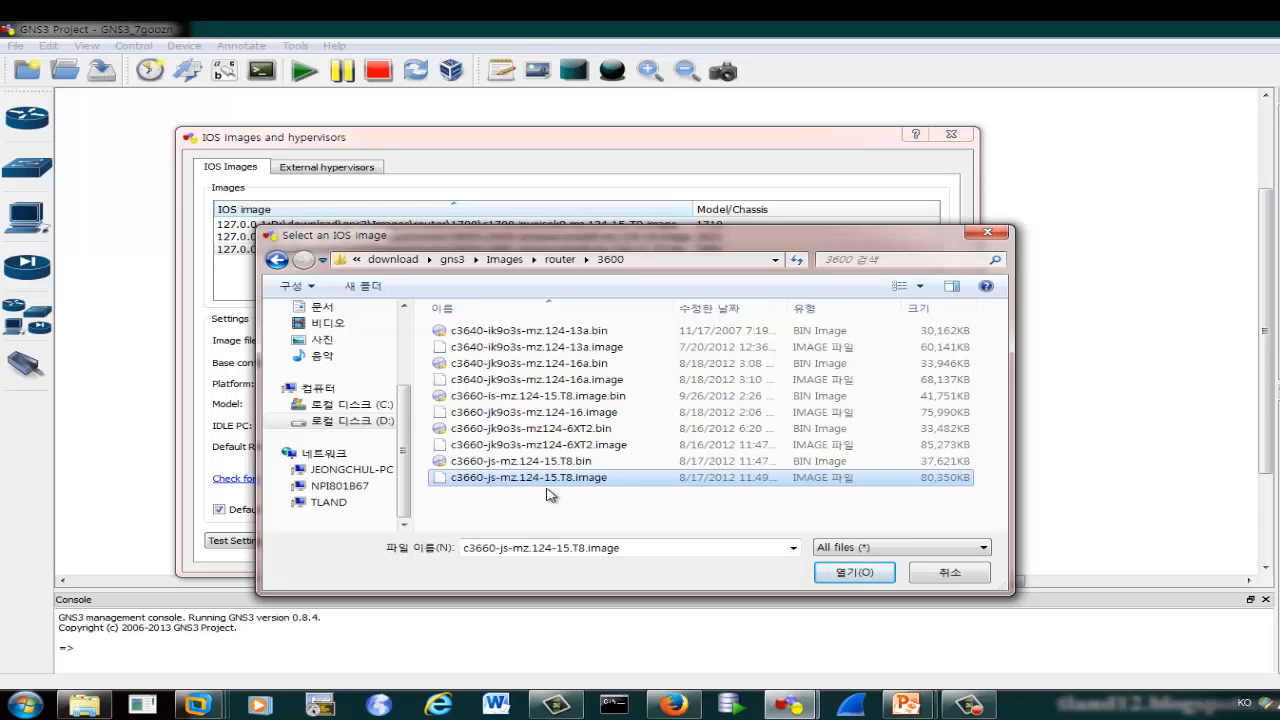
left_click(852, 577)
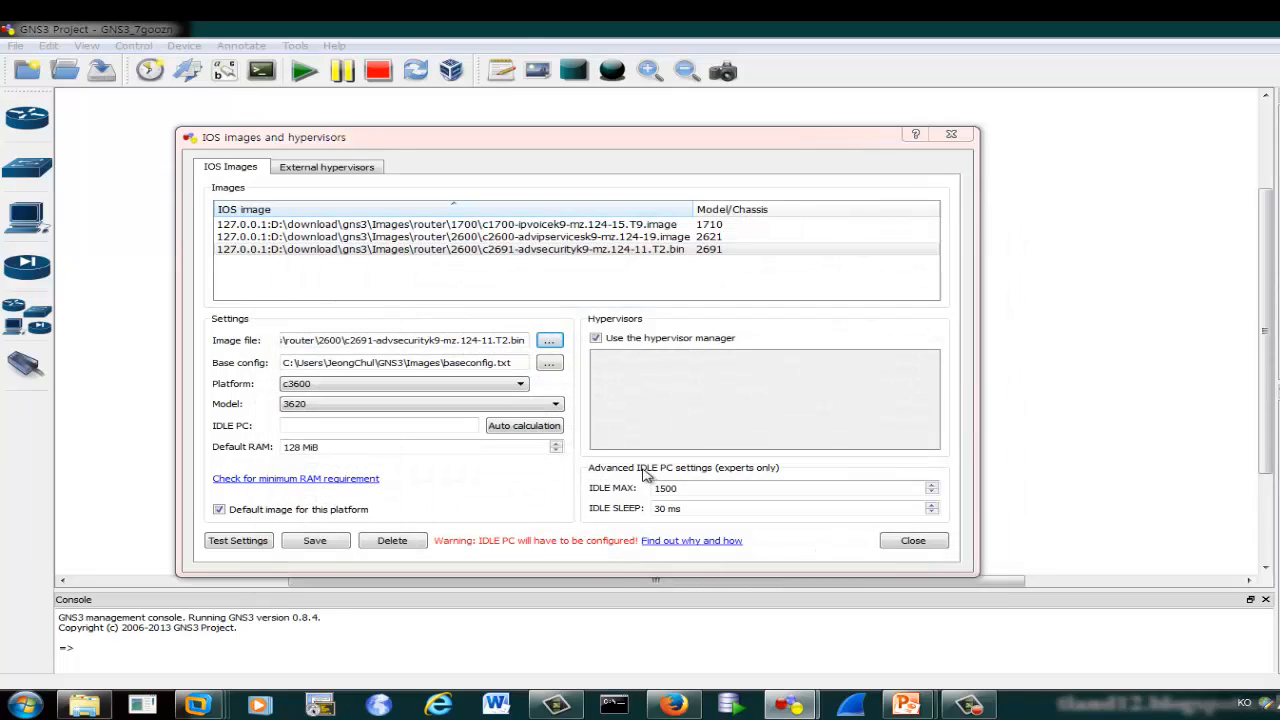
left_click(316, 541)
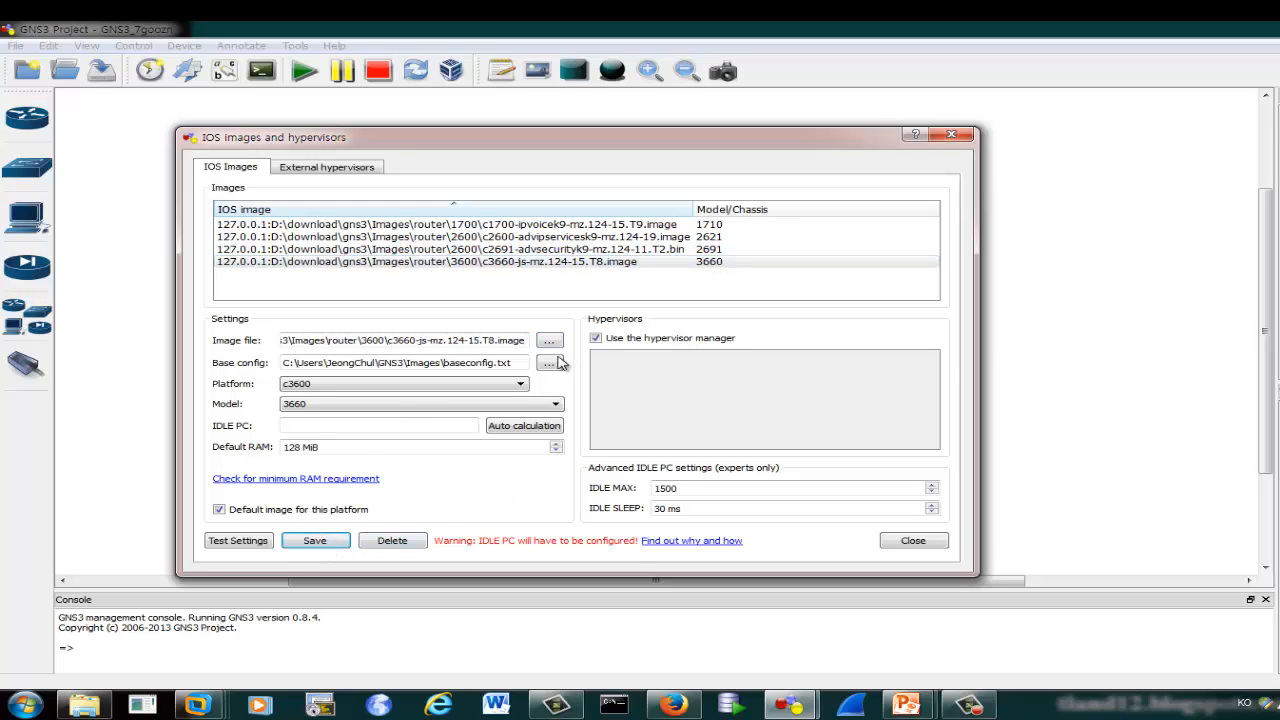
- Set the platform to c3700 and browse for its image file in D:\download\gns3\Images\router\3770
left_click(519, 387)
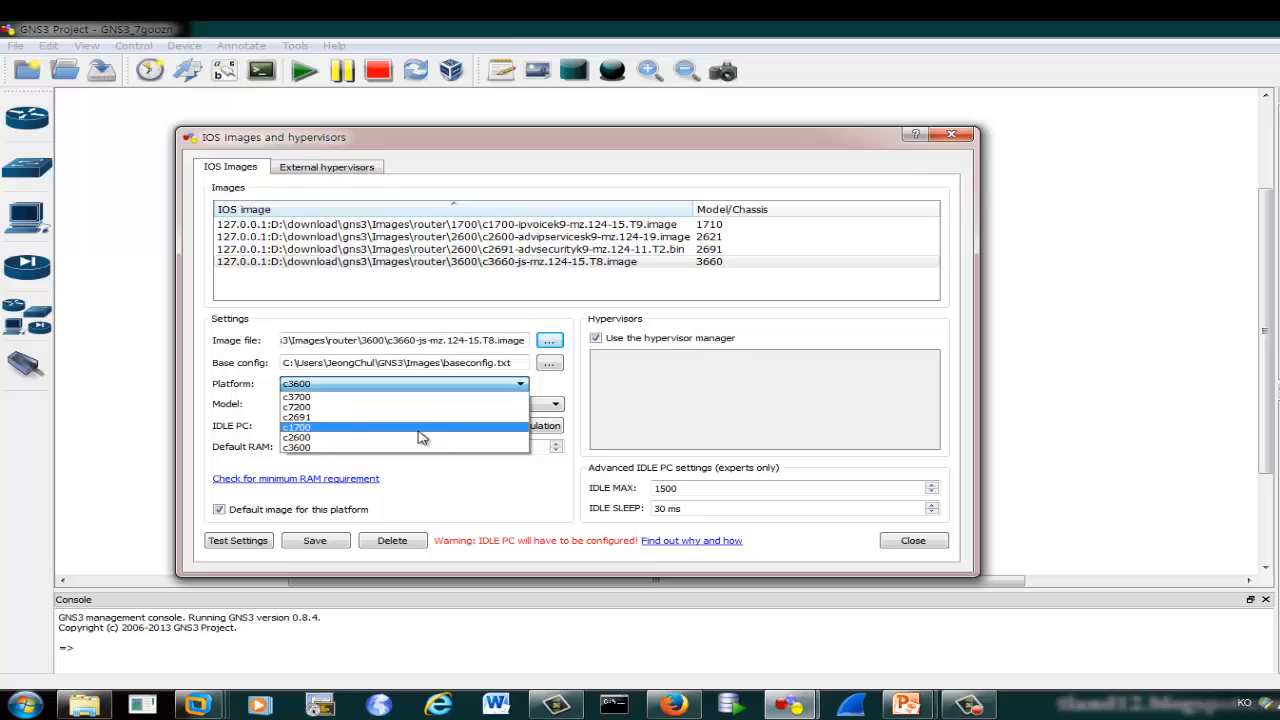
left_click(299, 397)
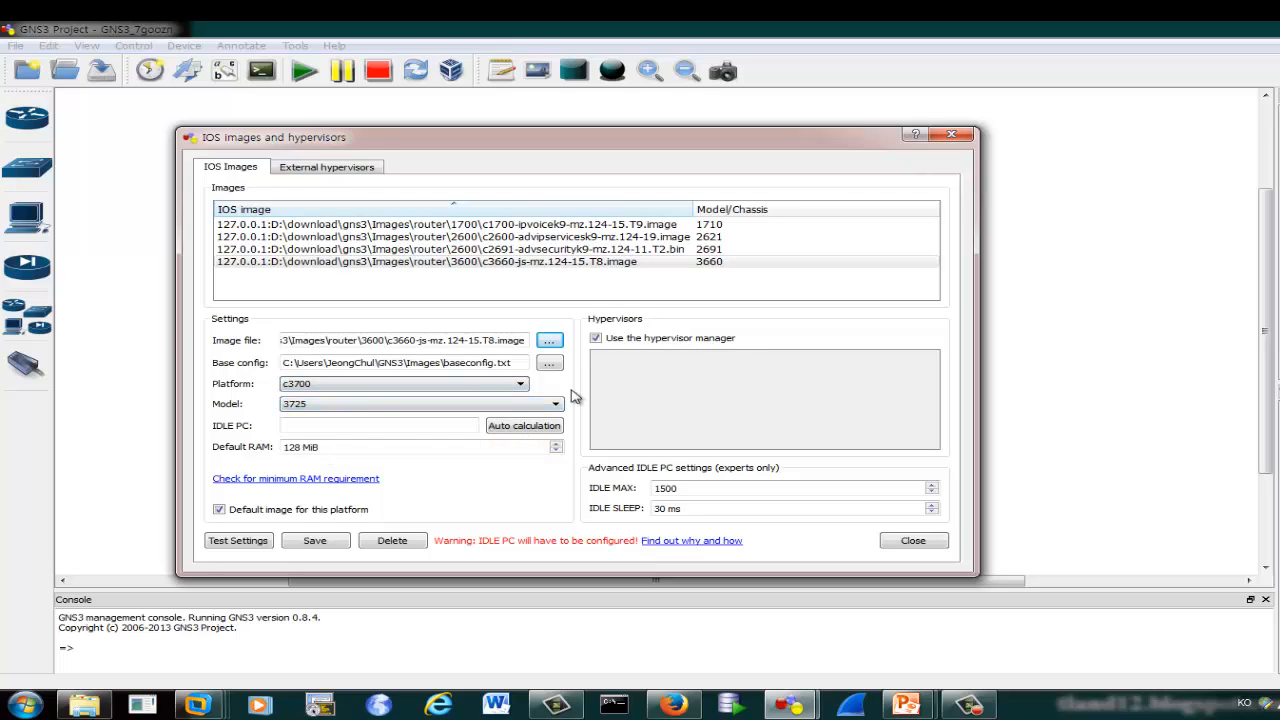
left_click(550, 341)
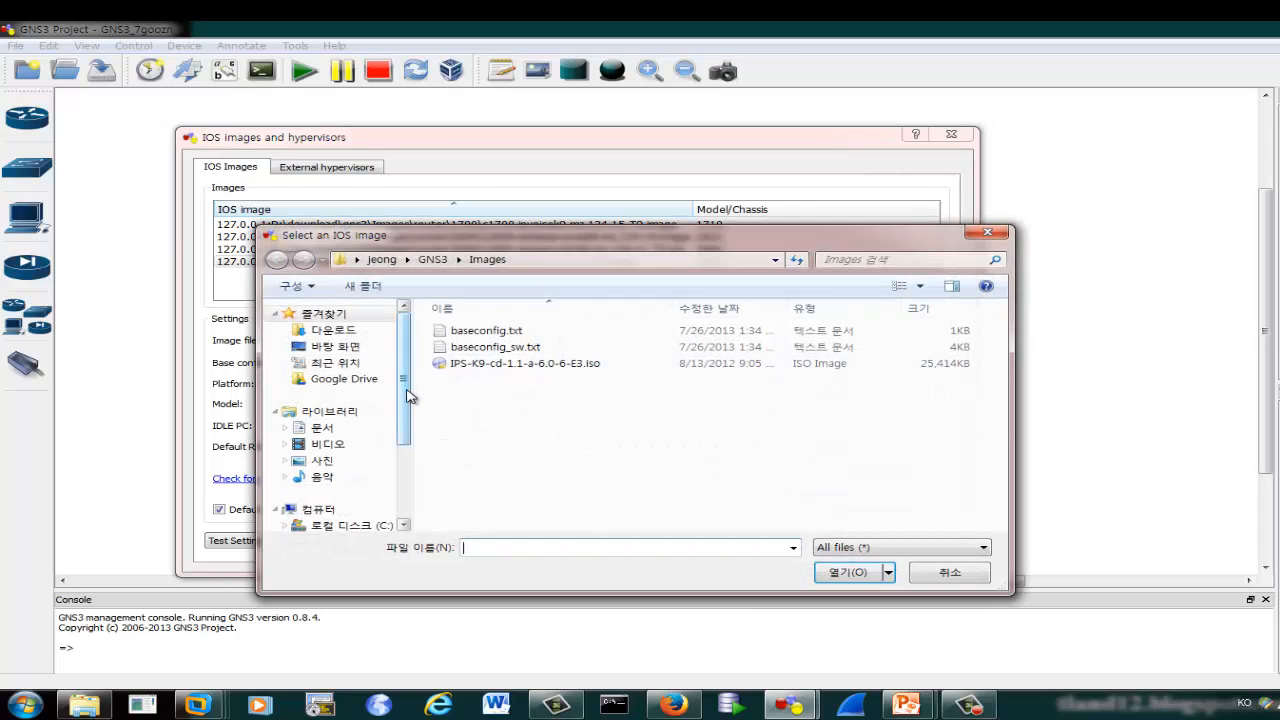
scroll(368, 453, "down", 1)
left_click(368, 453)
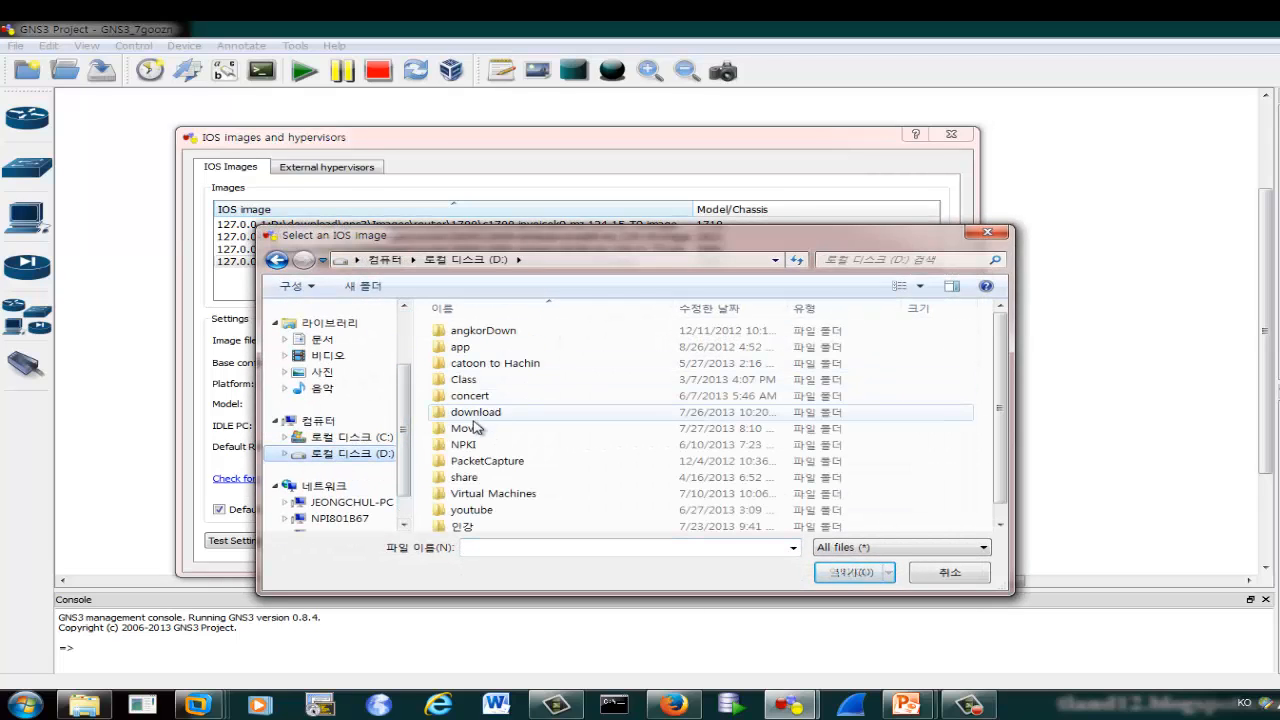
double_click(477, 414)
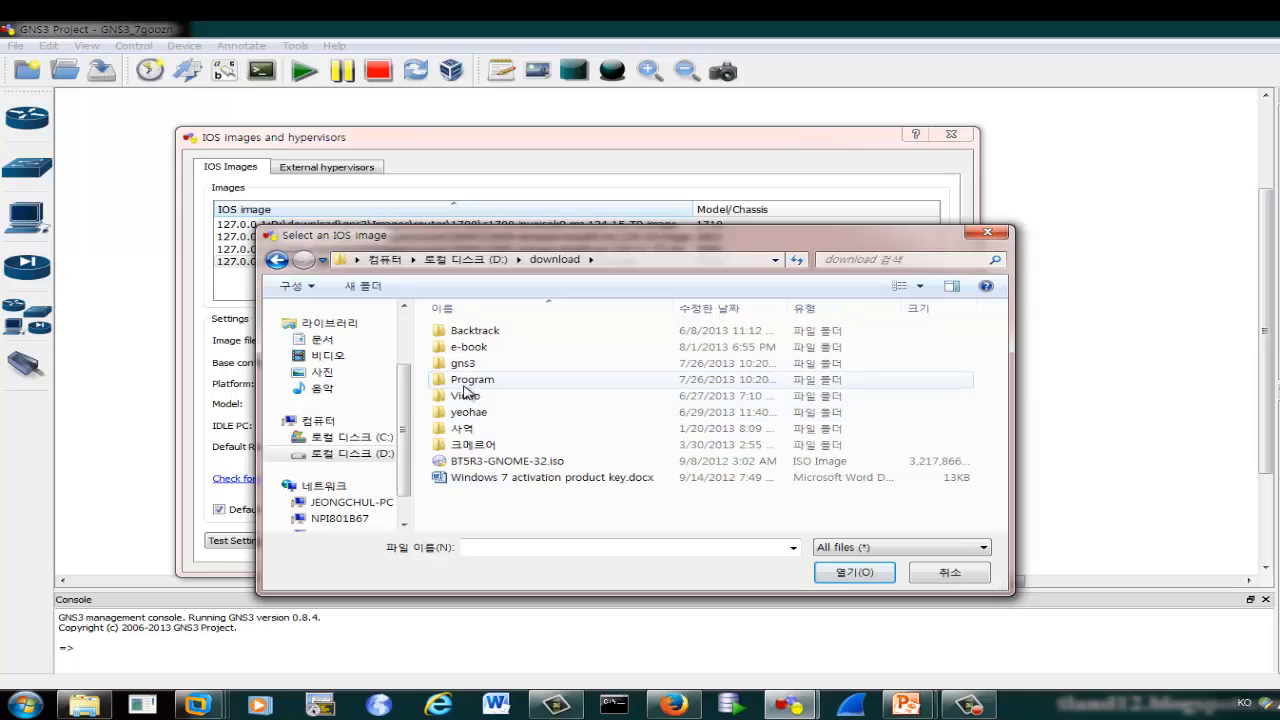
double_click(465, 363)
double_click(468, 348)
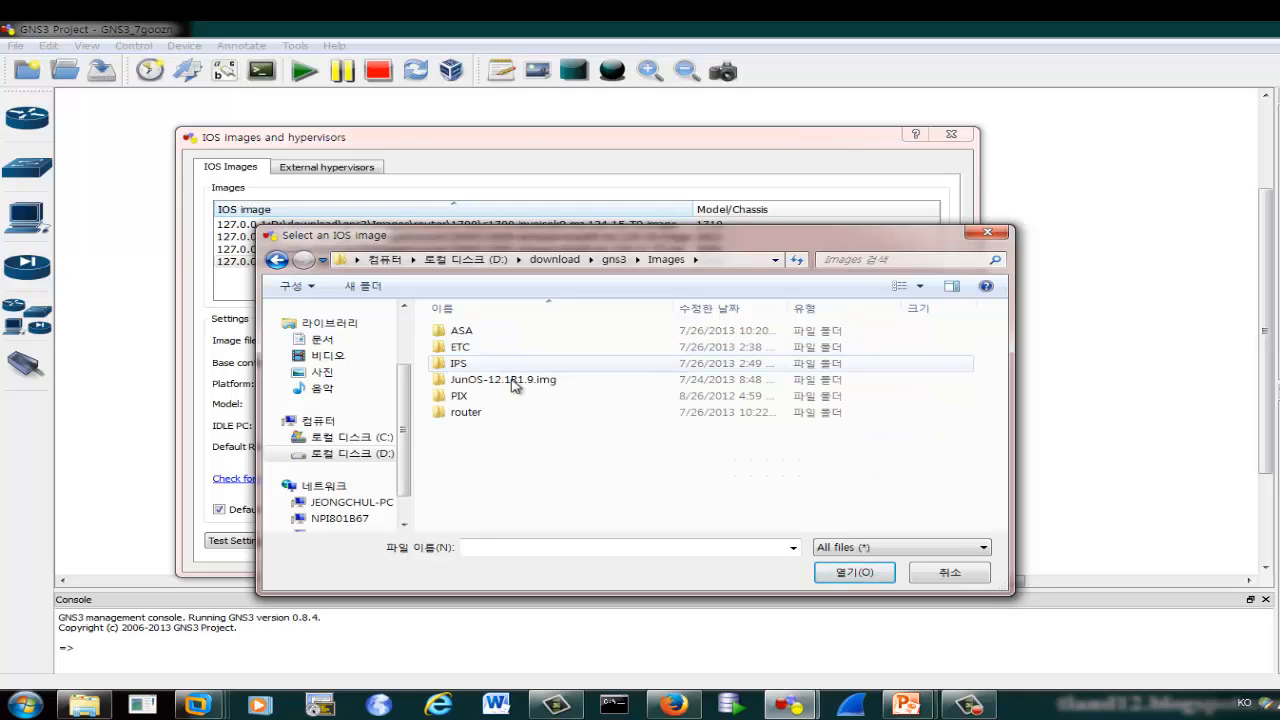
double_click(468, 414)
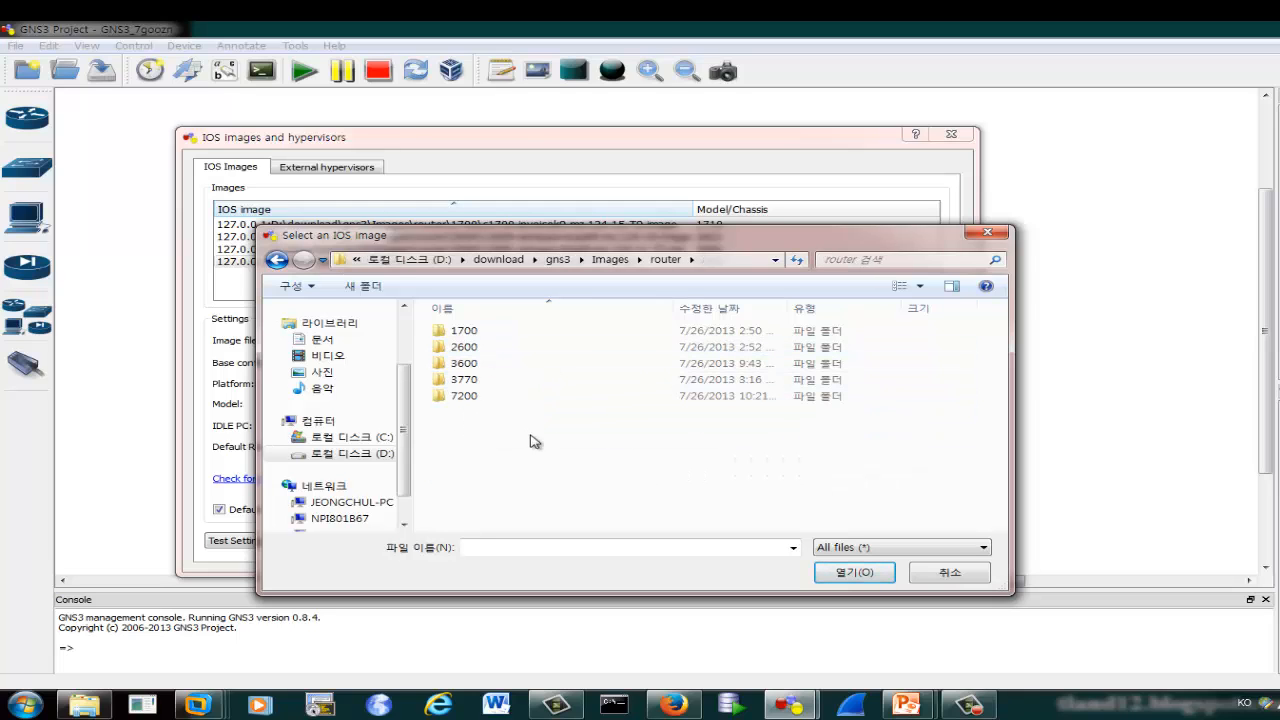
double_click(464, 380)
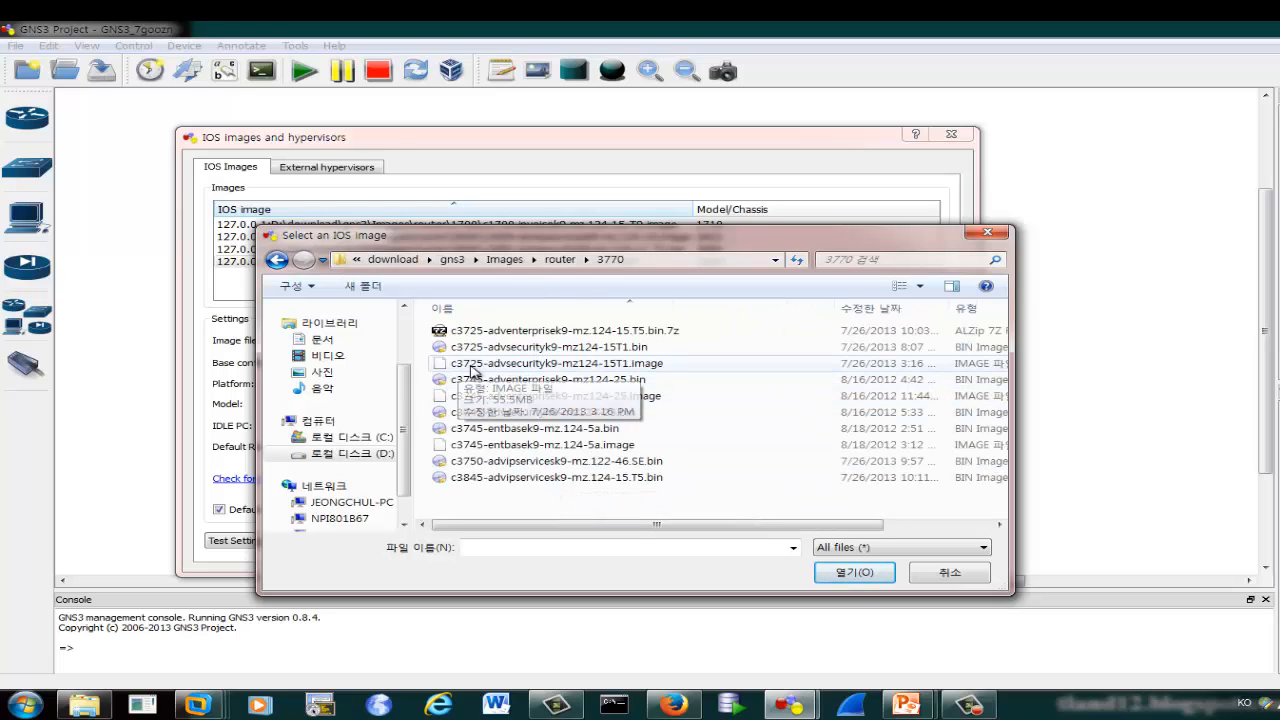
- Load c3725-advsecurityk9-mz124-15T1.image as the image file and save it to the IOS images list
left_click(507, 371)
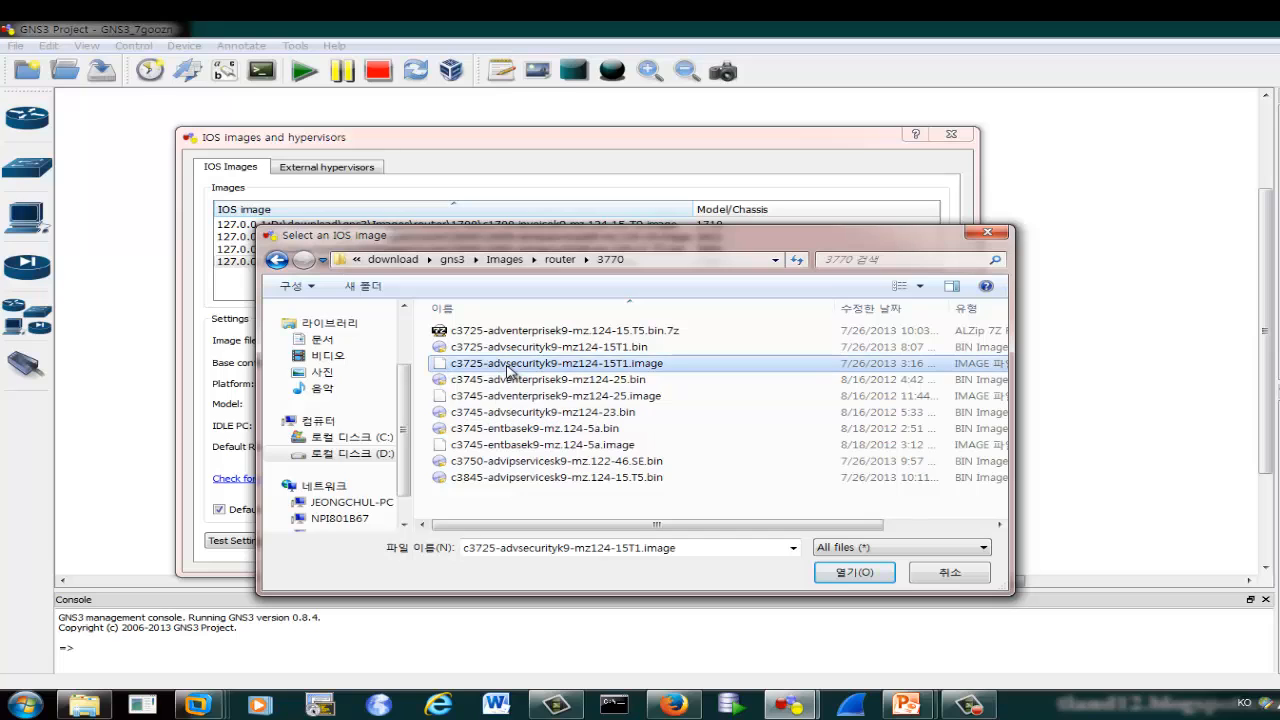
left_click(885, 575)
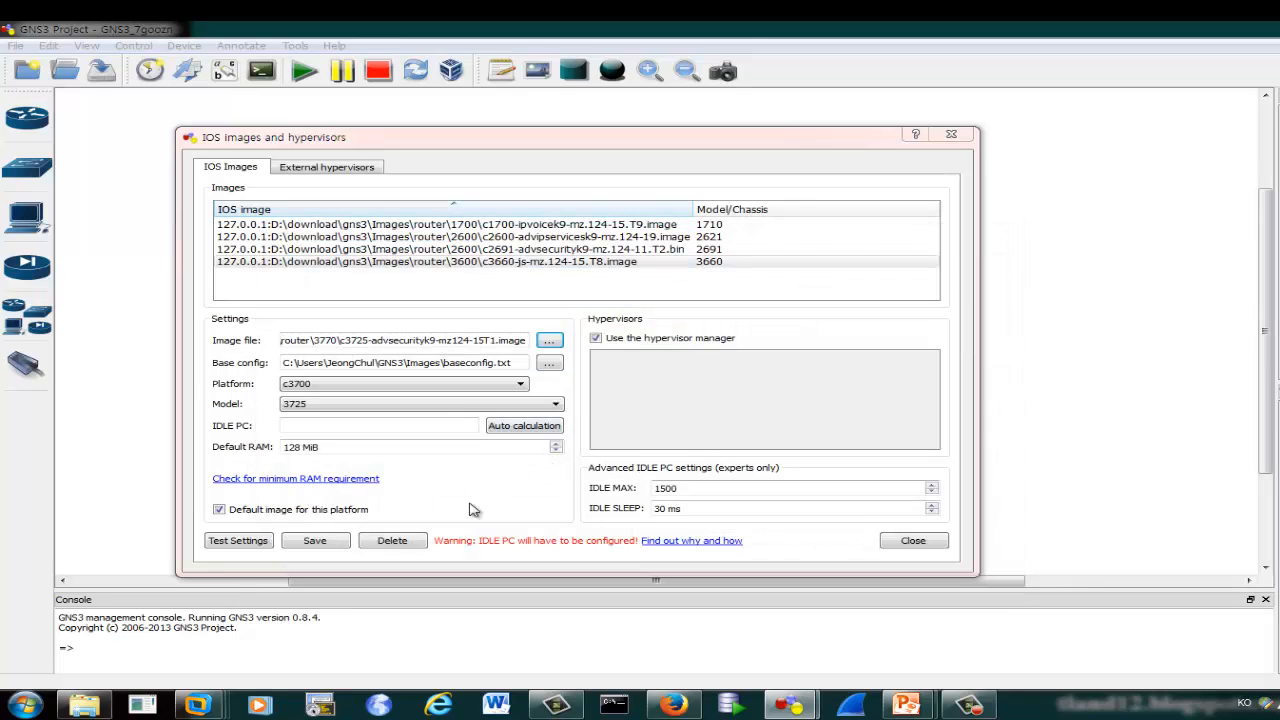
left_click(318, 542)
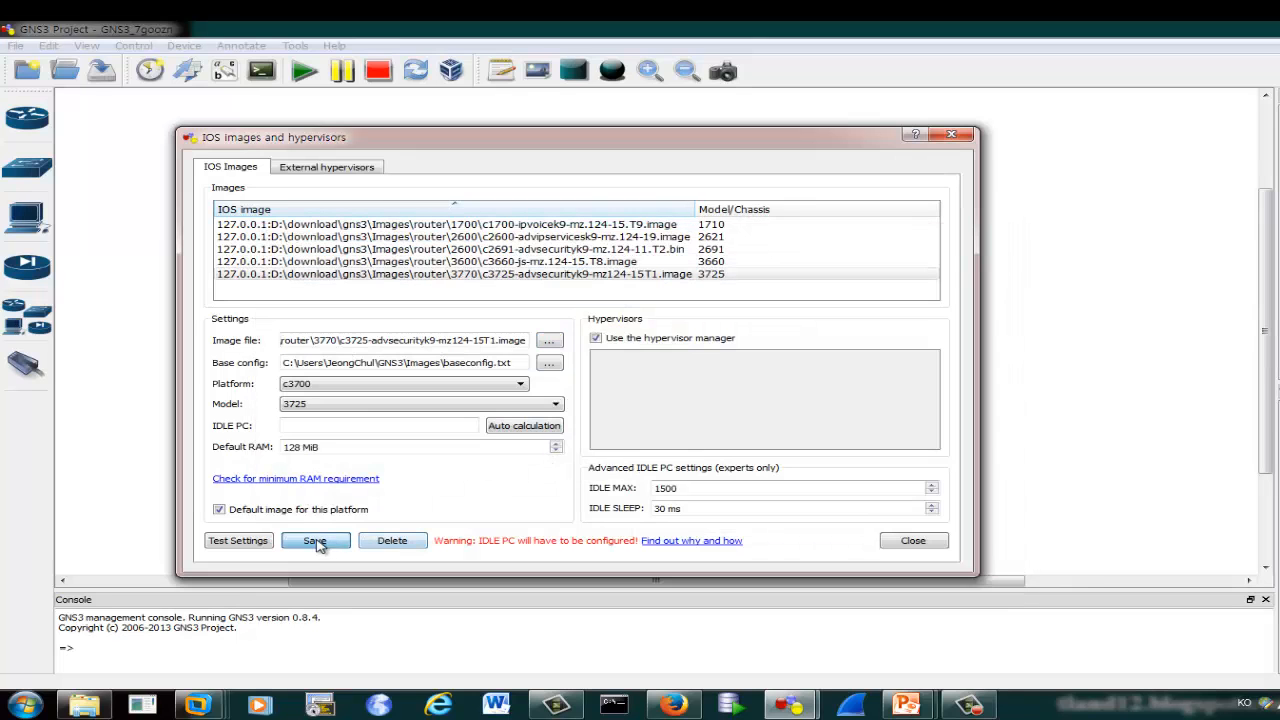
- Set the platform to c7200 and browse for its image file in D:\download\gns3\Images\router\7200
left_click(520, 385)
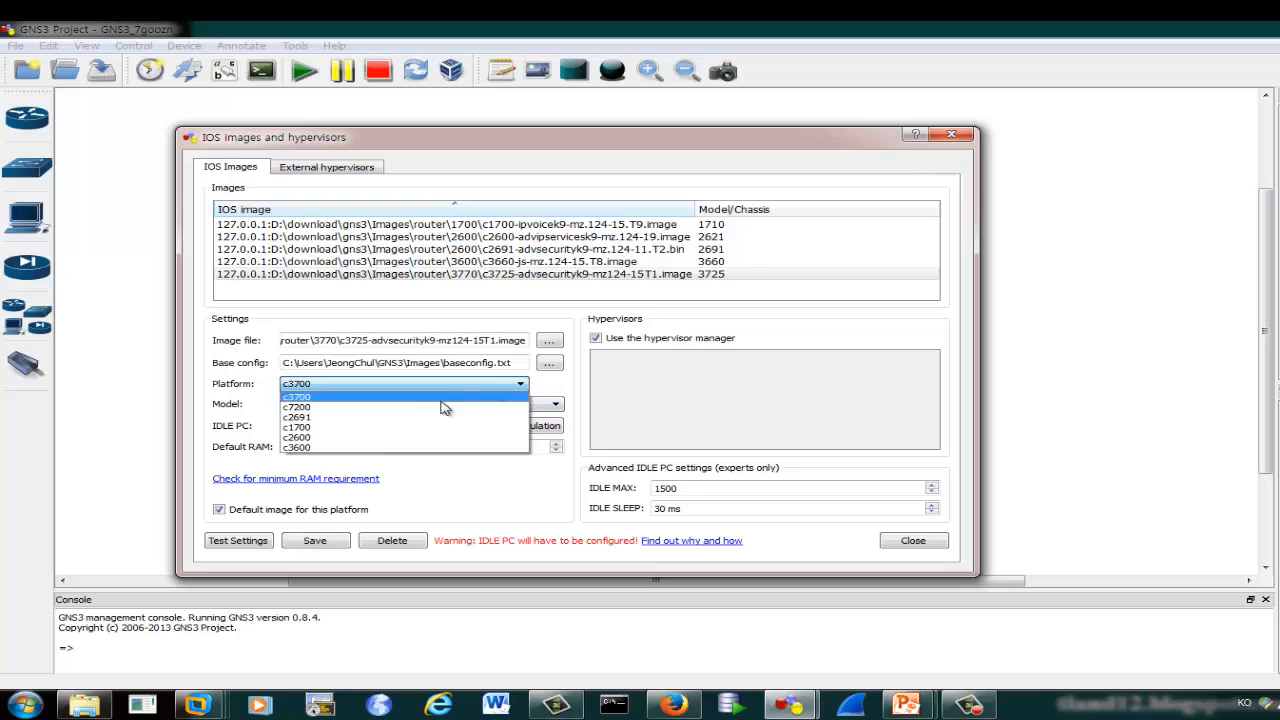
left_click(298, 408)
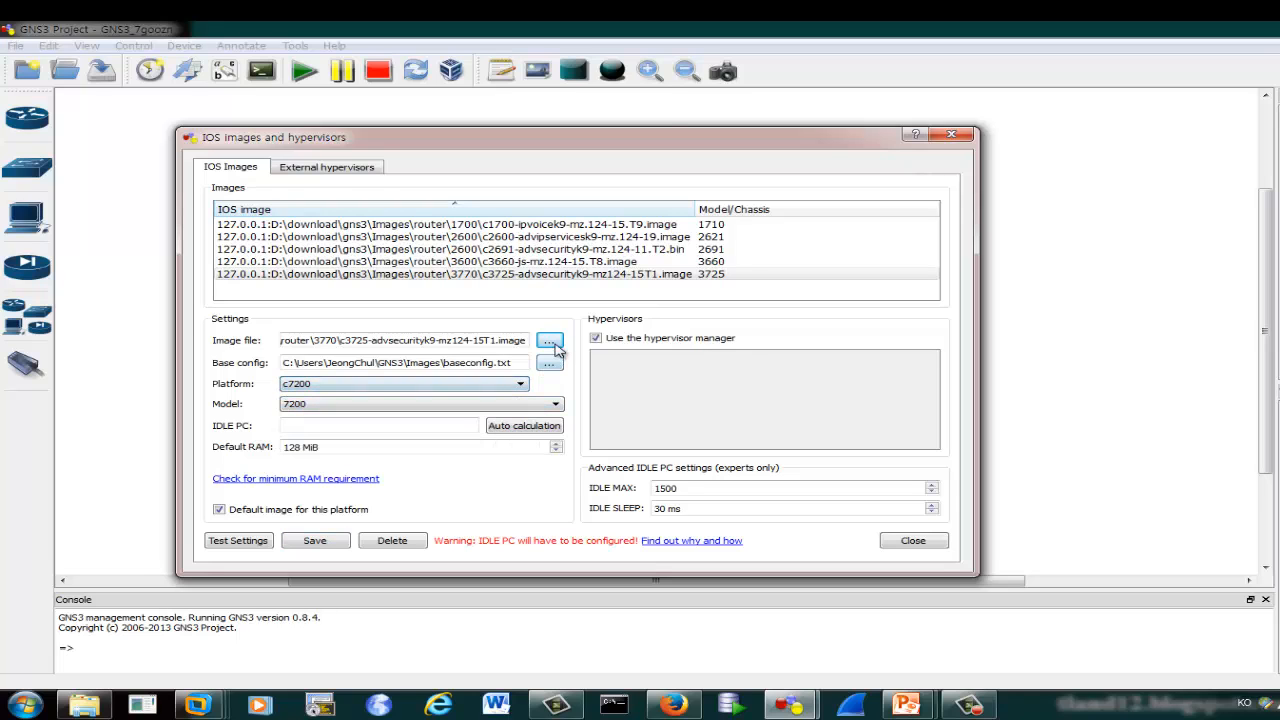
left_click(549, 340)
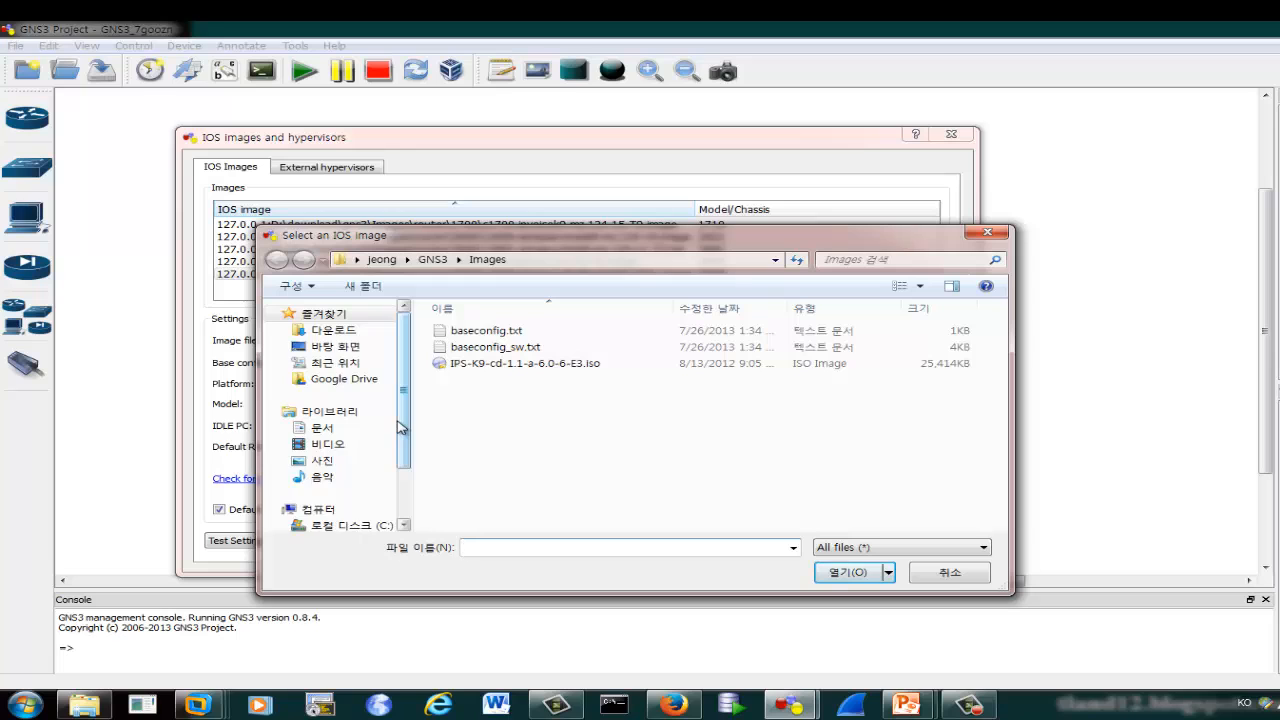
scroll(398, 427, "down", 1)
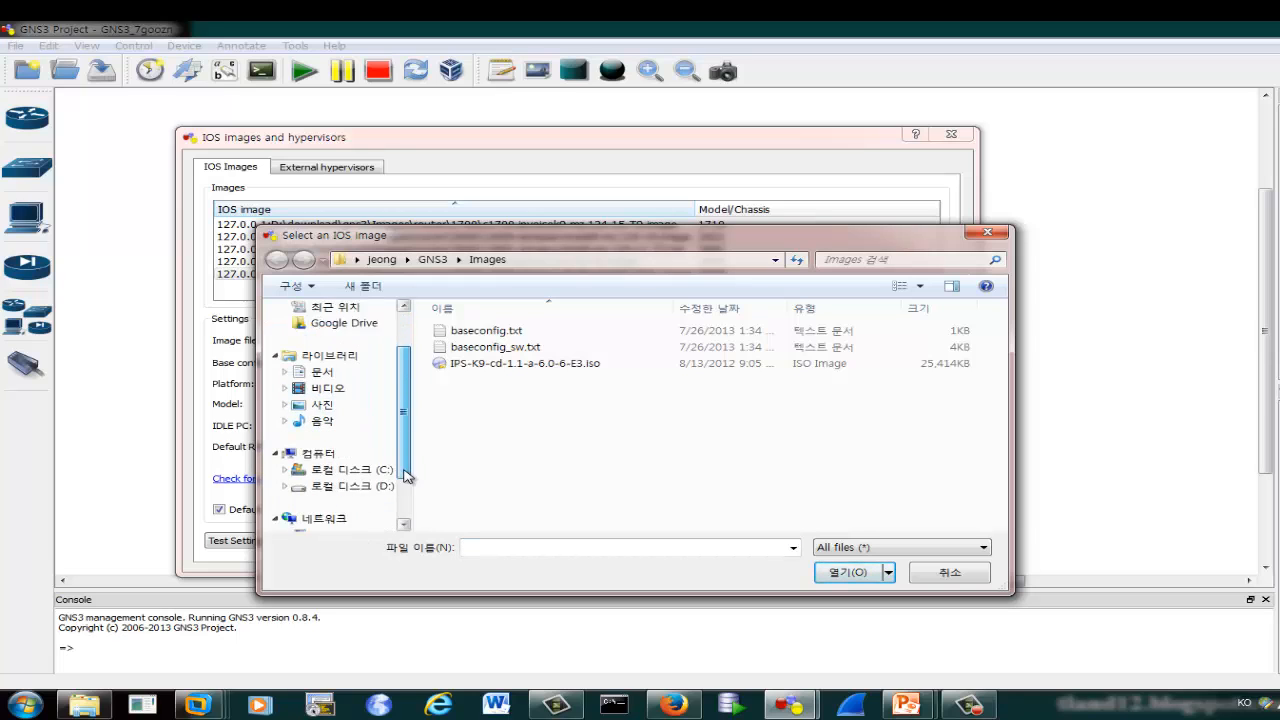
scroll(405, 477, "down", 1)
left_click(358, 453)
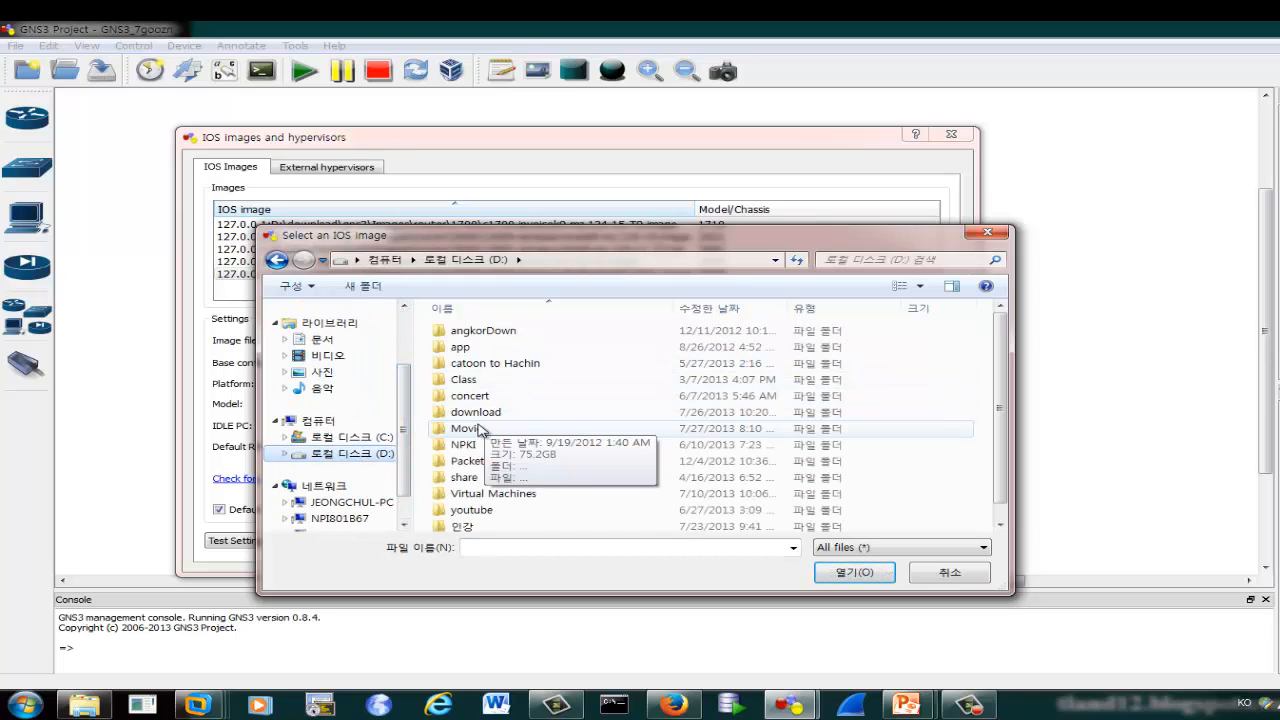
double_click(476, 412)
double_click(474, 364)
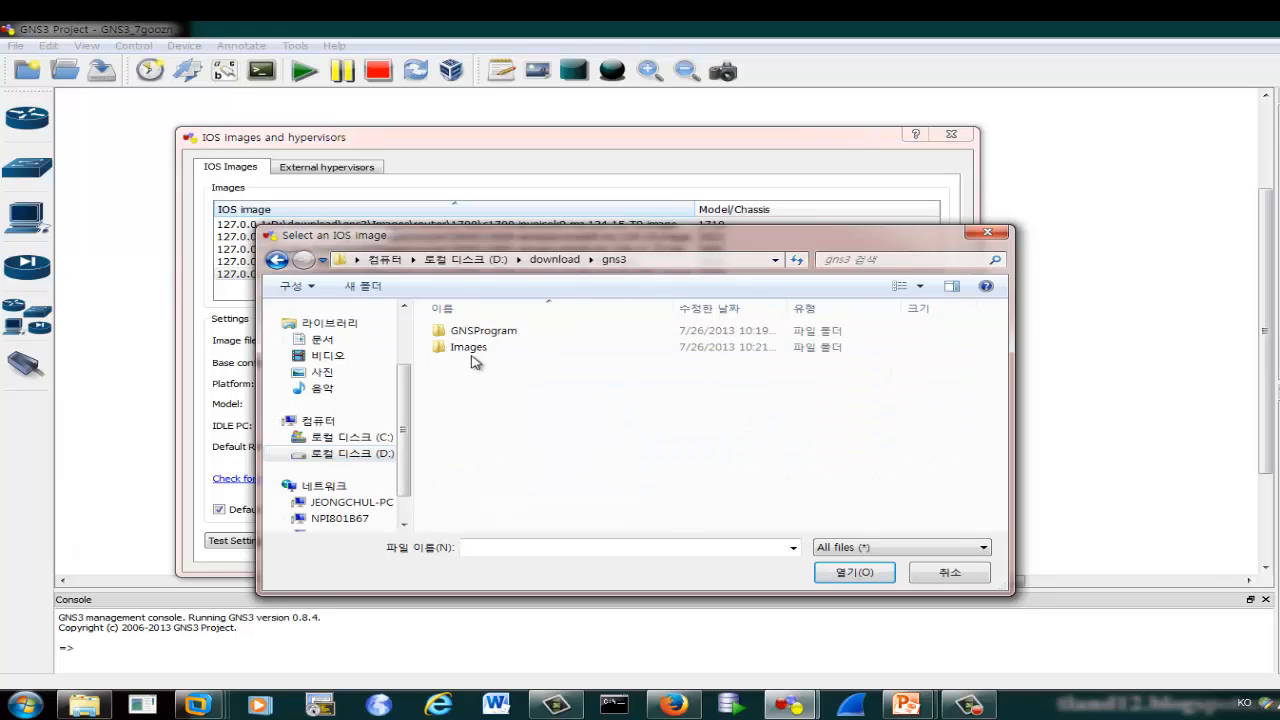
double_click(473, 357)
double_click(471, 413)
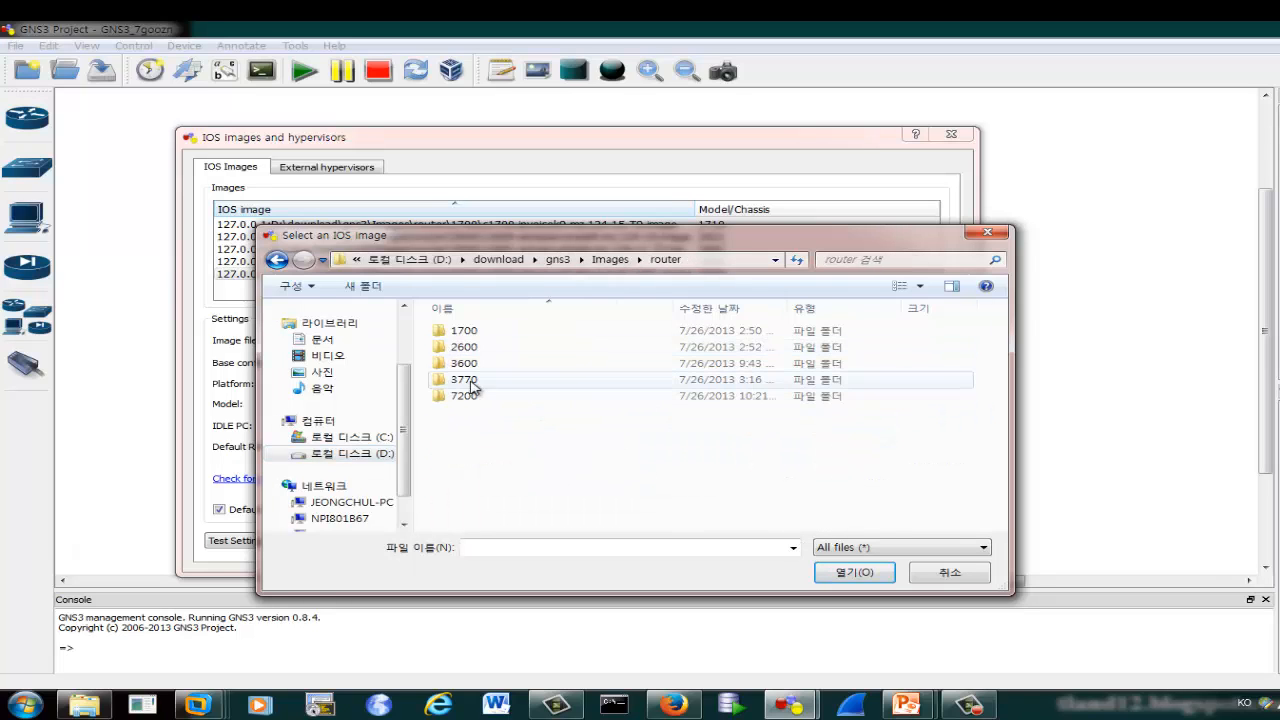
double_click(474, 399)
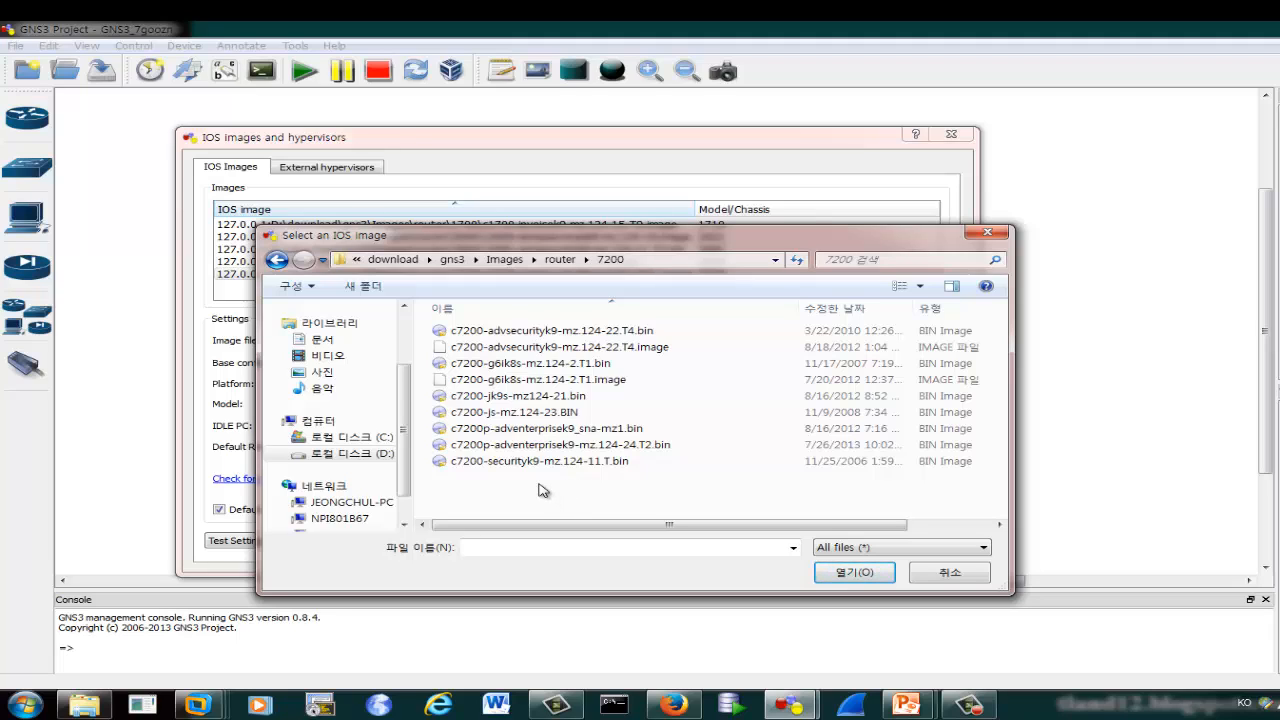
- Load c7200-advsecurityk9-mz.124-22.T4.image as the image file, save it to the IOS images list and close the IOS images settings
left_click(510, 347)
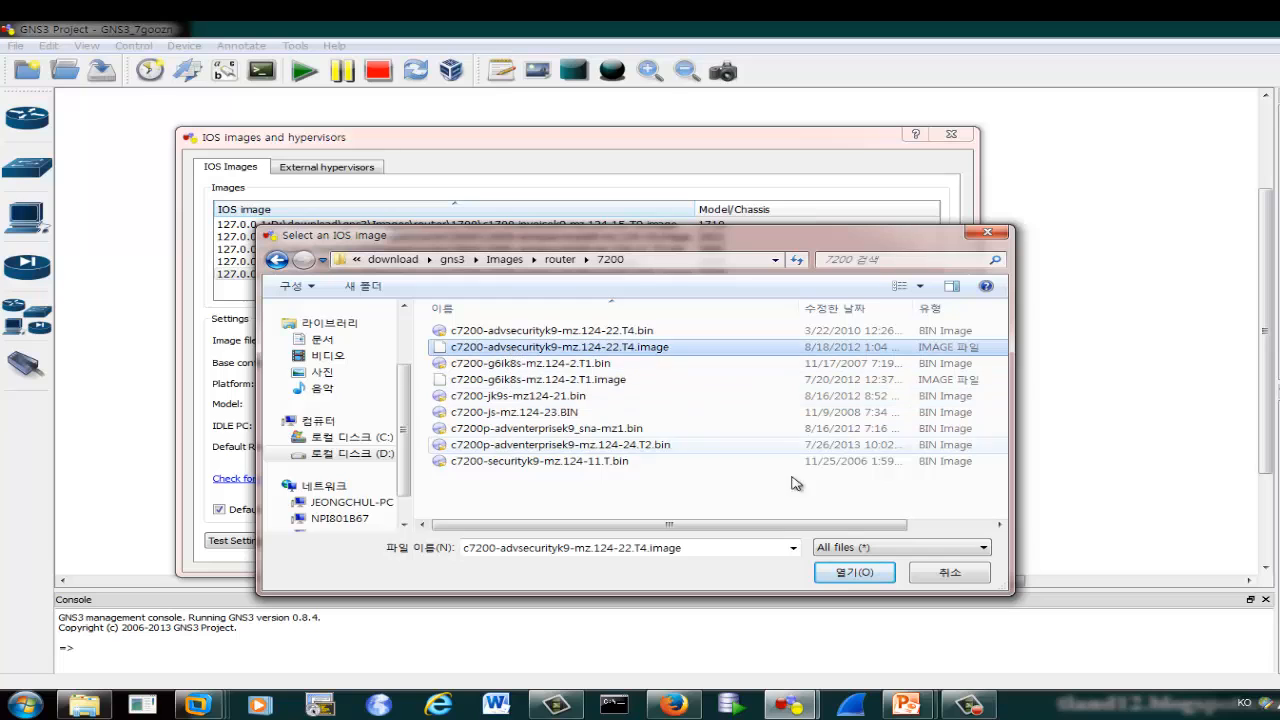
left_click(852, 573)
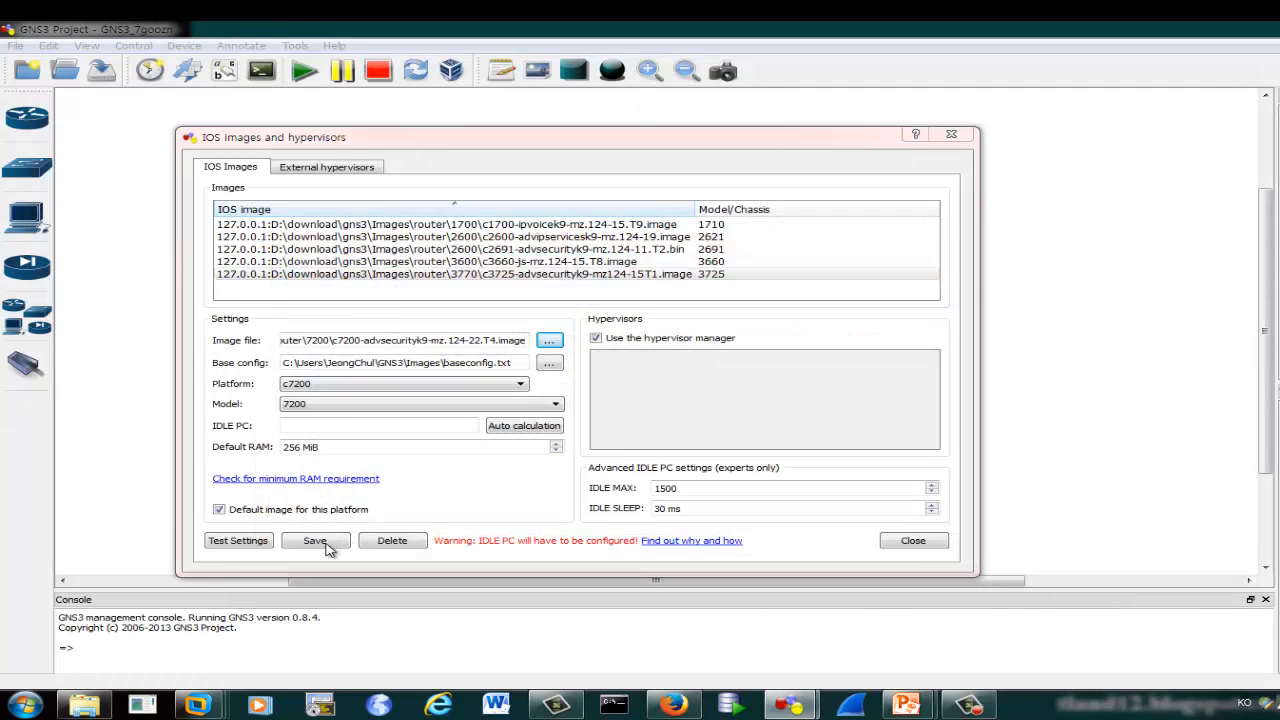
left_click(316, 541)
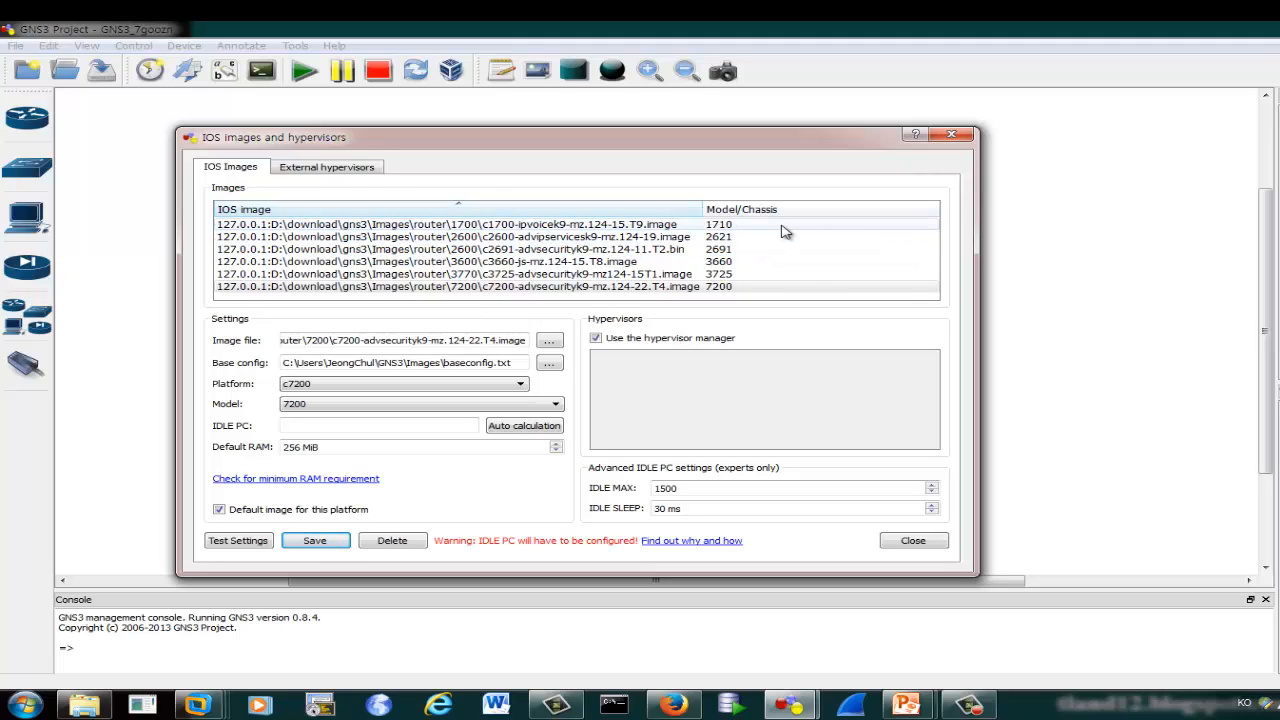
left_click(714, 290)
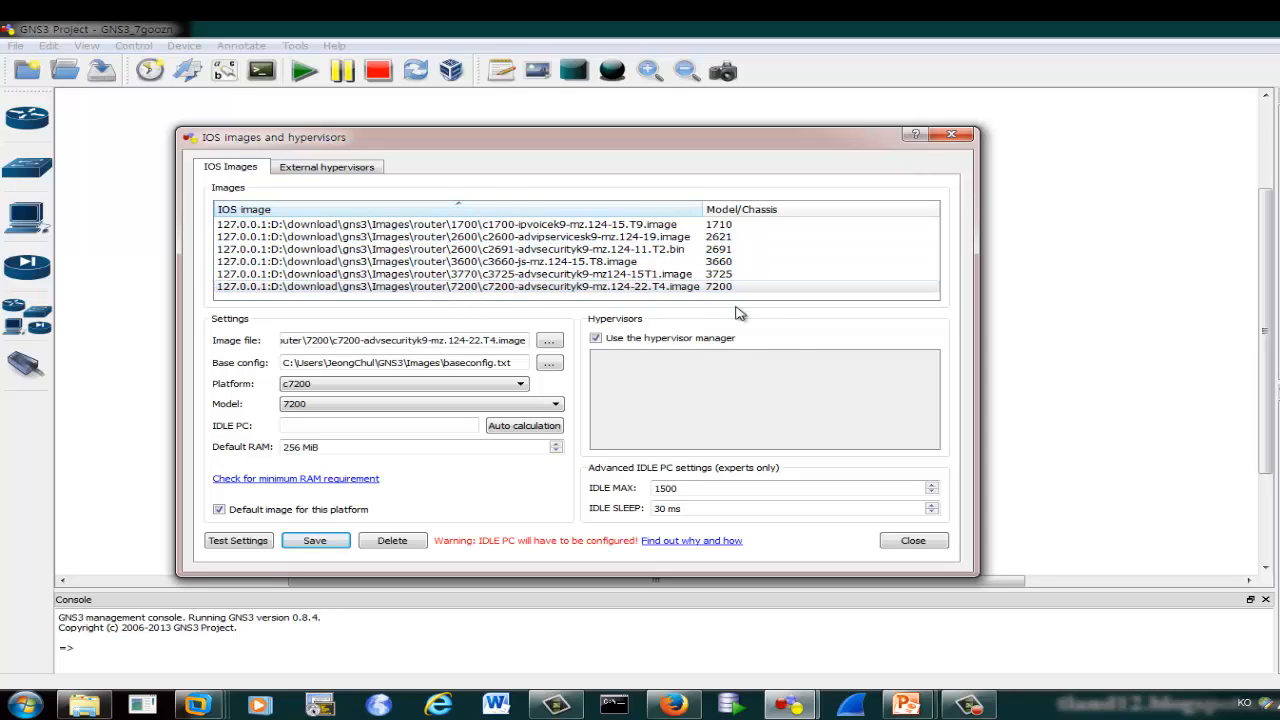
left_click(913, 541)
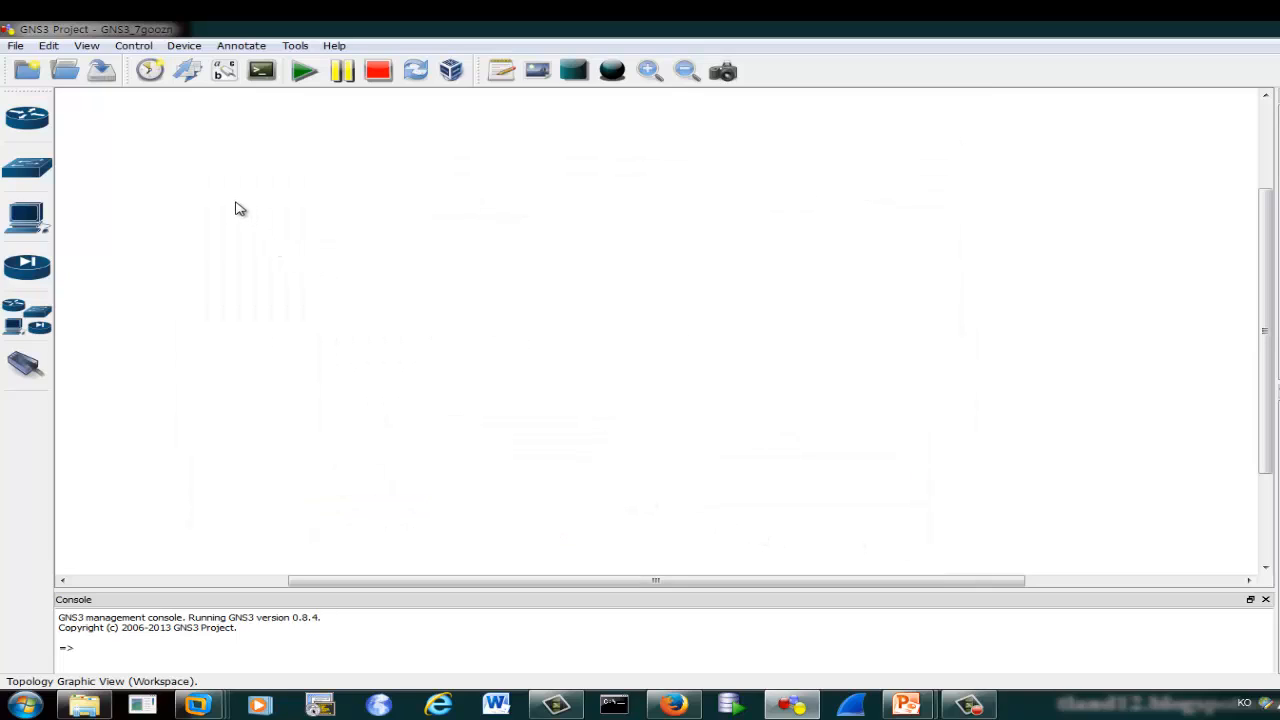
- Open the general terminal settings in the preferences and view the available preconfigured terminal commands
left_click(50, 46)
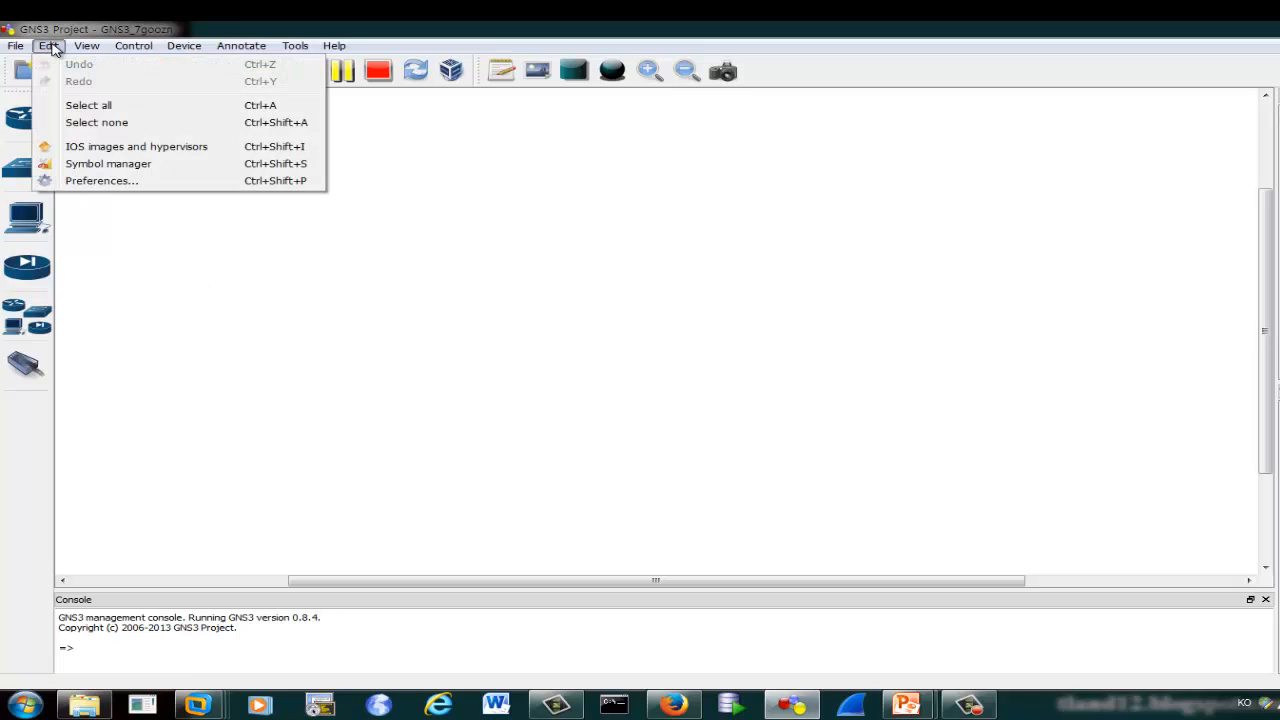
left_click(95, 182)
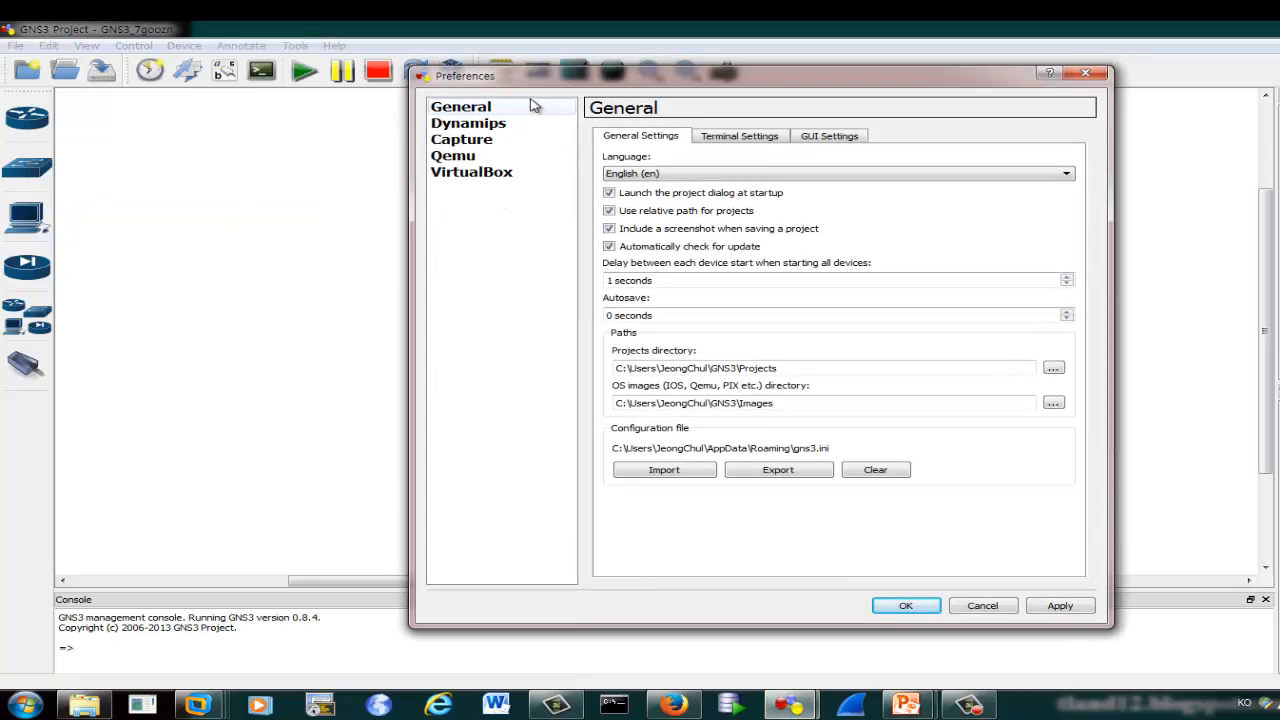
left_click_drag(532, 86, 413, 108)
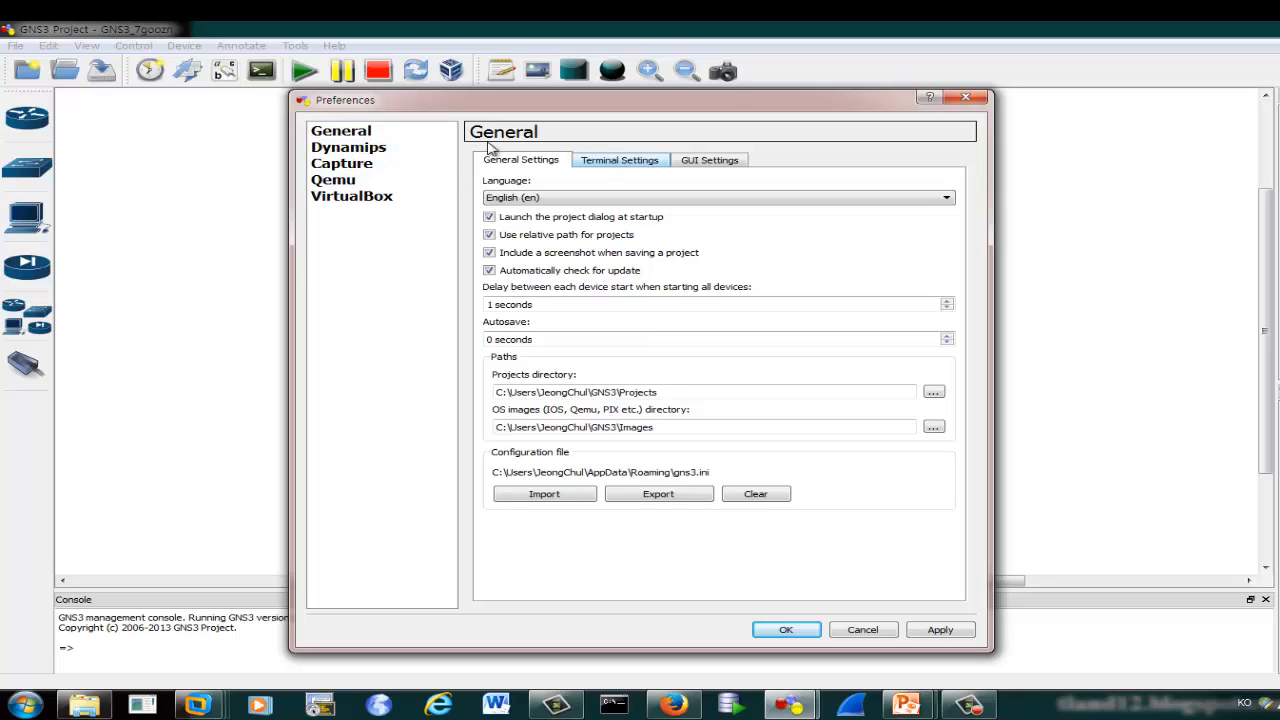
left_click(364, 134)
left_click(622, 163)
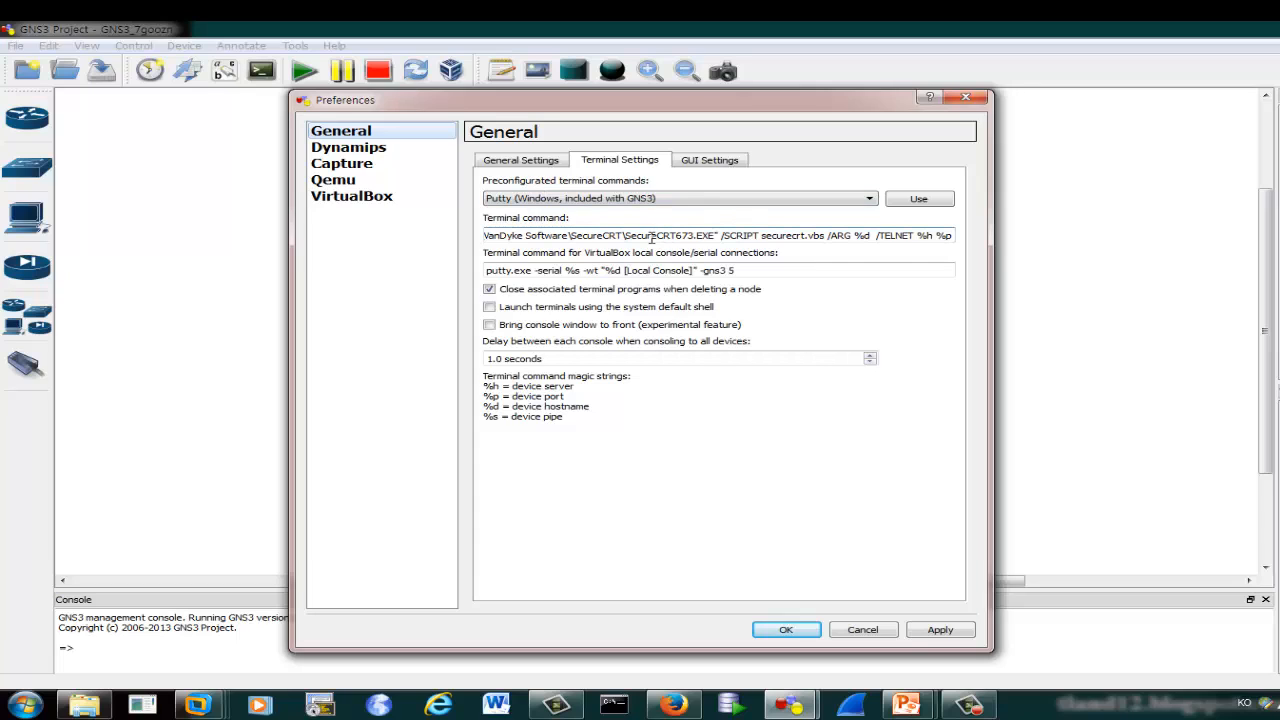
left_click(870, 200)
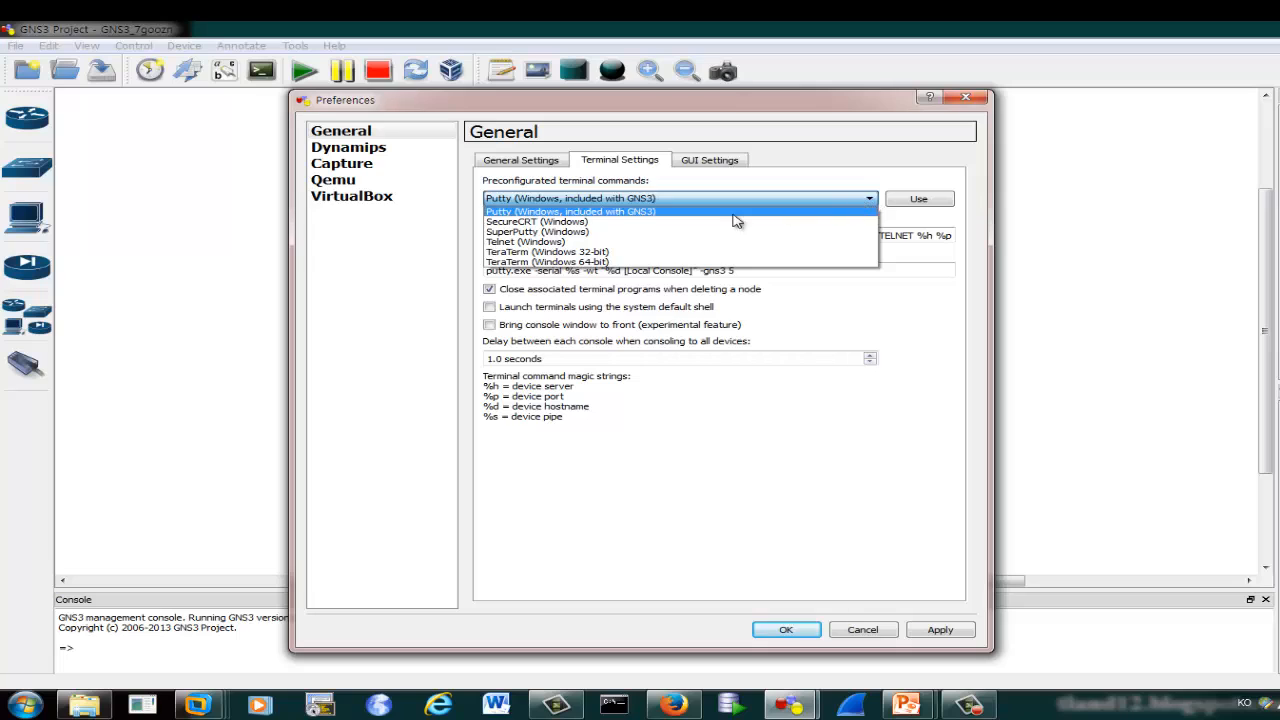
left_click(922, 257)
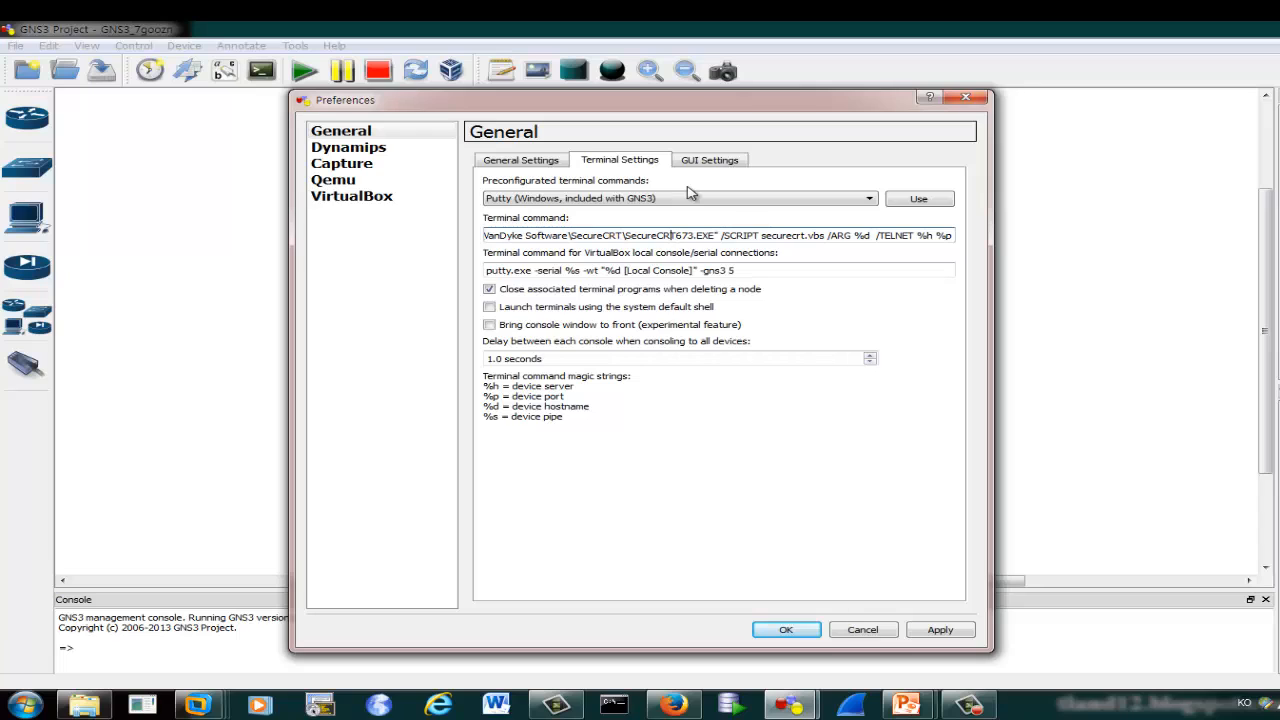
- Examine the full SecureCRT terminal command, from its executable path through the script and Telnet arguments
key("Left")
key("Left")
key("Left")
key("Left")
key("Left")
key("Left")
key("Left")
key("Left")
key("Left")
key("Left")
key("Left")
key("Left")
key("Left")
key("Left")
key("Left")
key("Left")
key("Left")
key("Left")
key("Left")
key("Left")
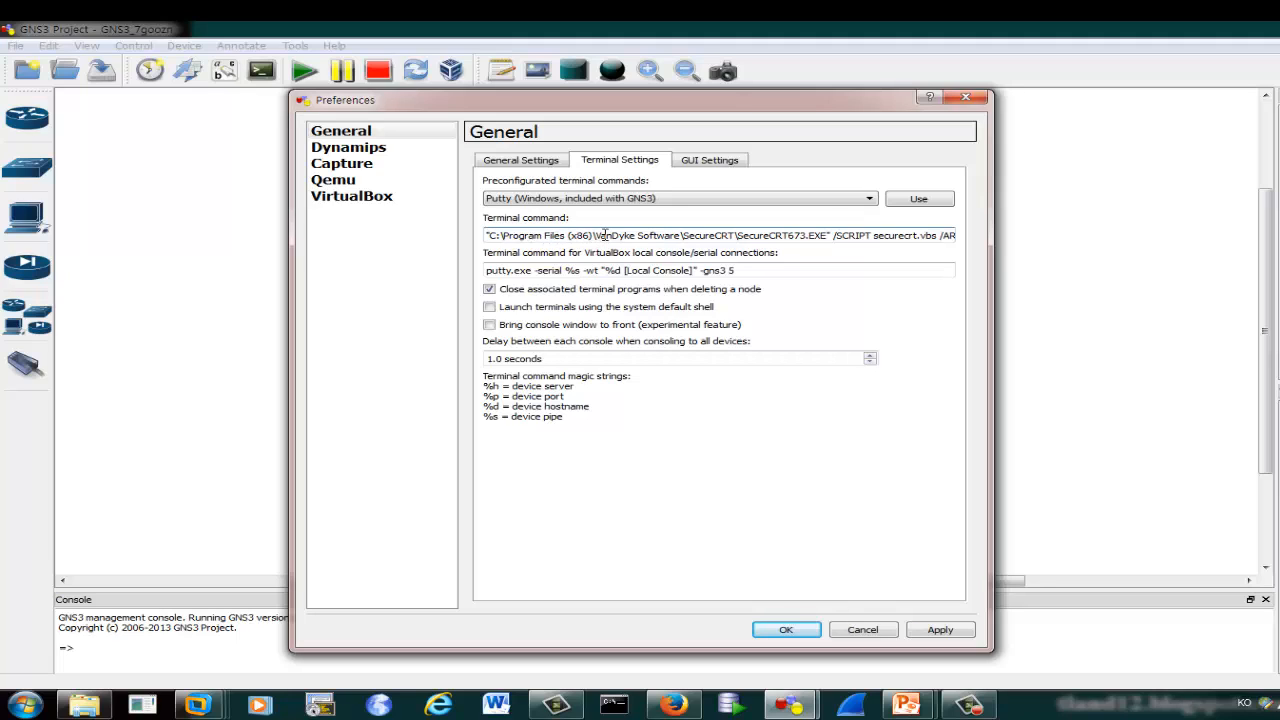
left_click_drag(744, 235, 806, 235)
left_click(805, 235)
left_click_drag(566, 236, 815, 237)
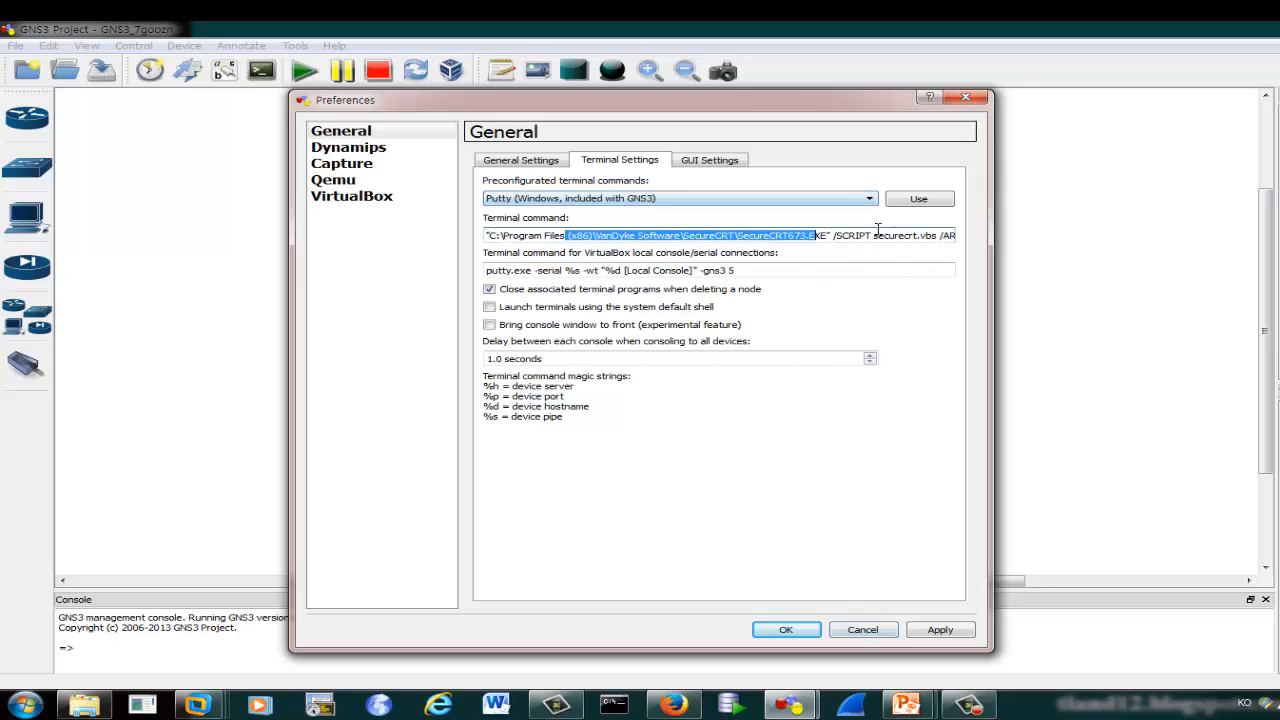
left_click(880, 235)
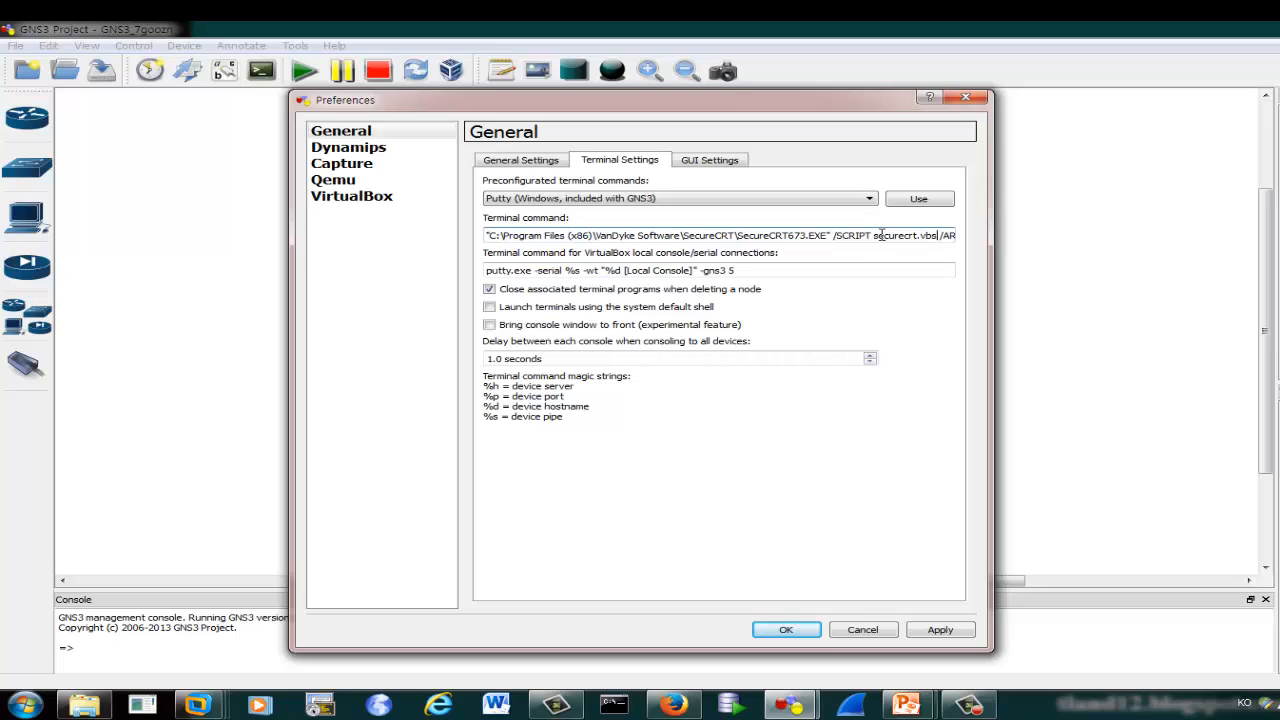
key("Right")
key("Right")
key("Right")
key("Right")
key("Right")
key("Right")
key("Right")
key("Right")
key("Right")
key("Right")
key("Right")
key("Right")
key("Right")
key("Right")
key("Right")
key("Right")
key("Right")
key("Right")
key("Right")
key("Right")
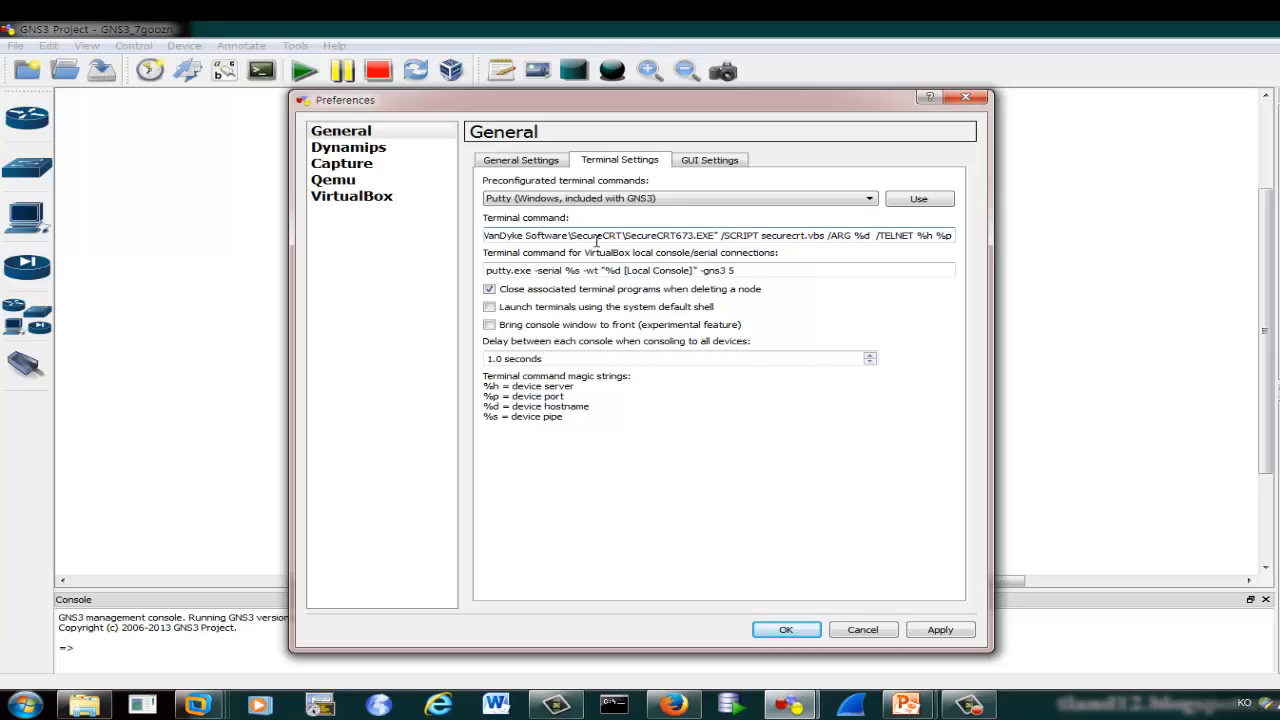
- Look through the Dynamips, Capture and Qemu preferences, including the Qemu guest settings
left_click(366, 150)
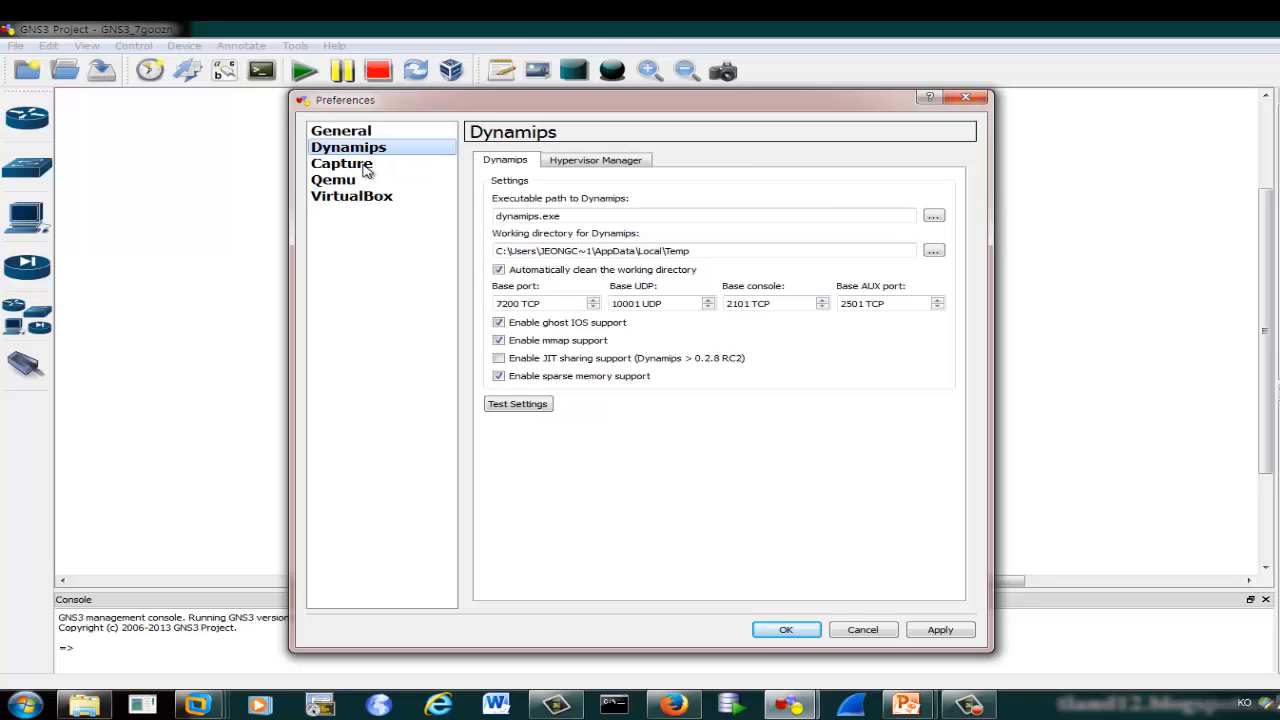
left_click(362, 166)
left_click(346, 183)
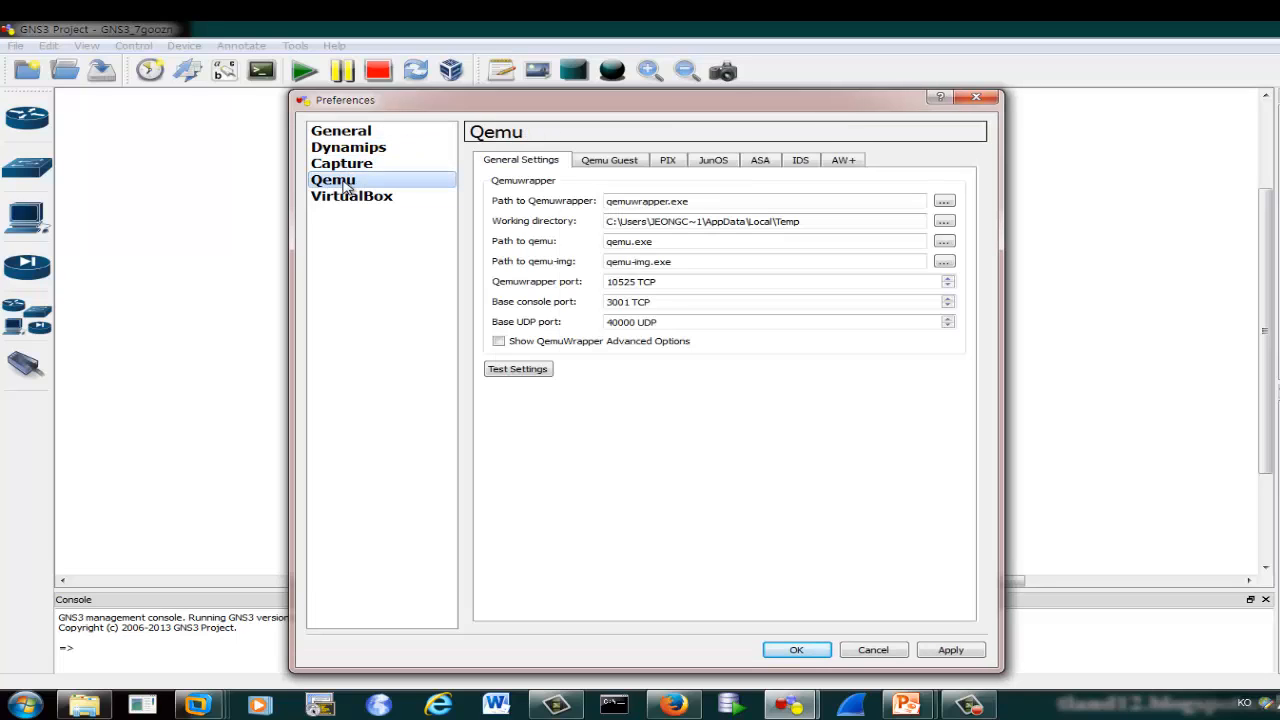
left_click(612, 162)
- Load the saved PIX804 image entry into the Qemu PIX settings
left_click(667, 161)
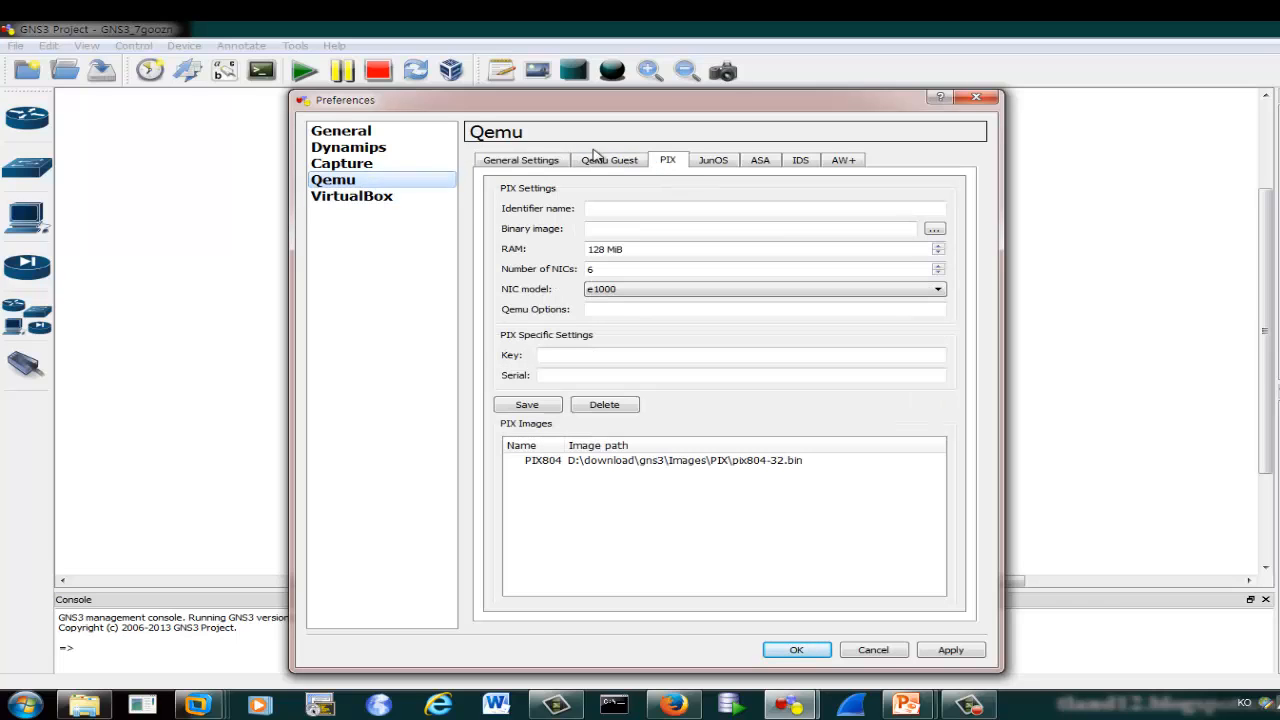
left_click(676, 461)
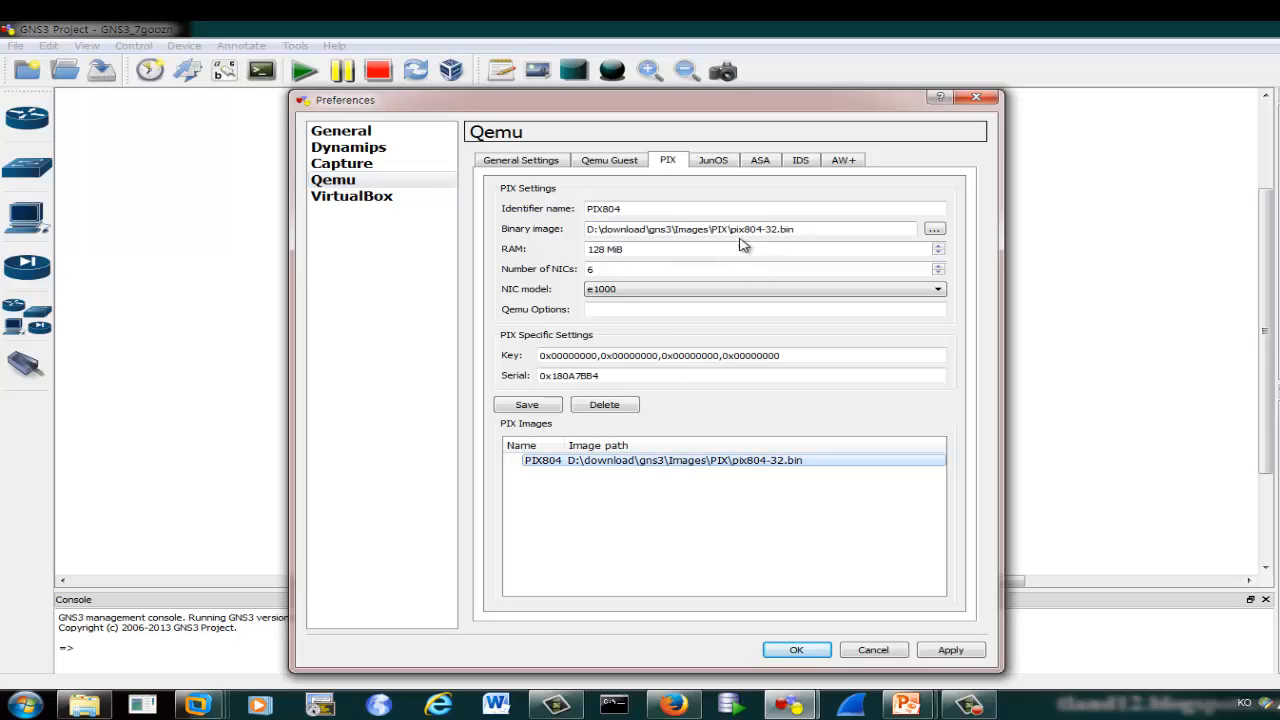
left_click(820, 229)
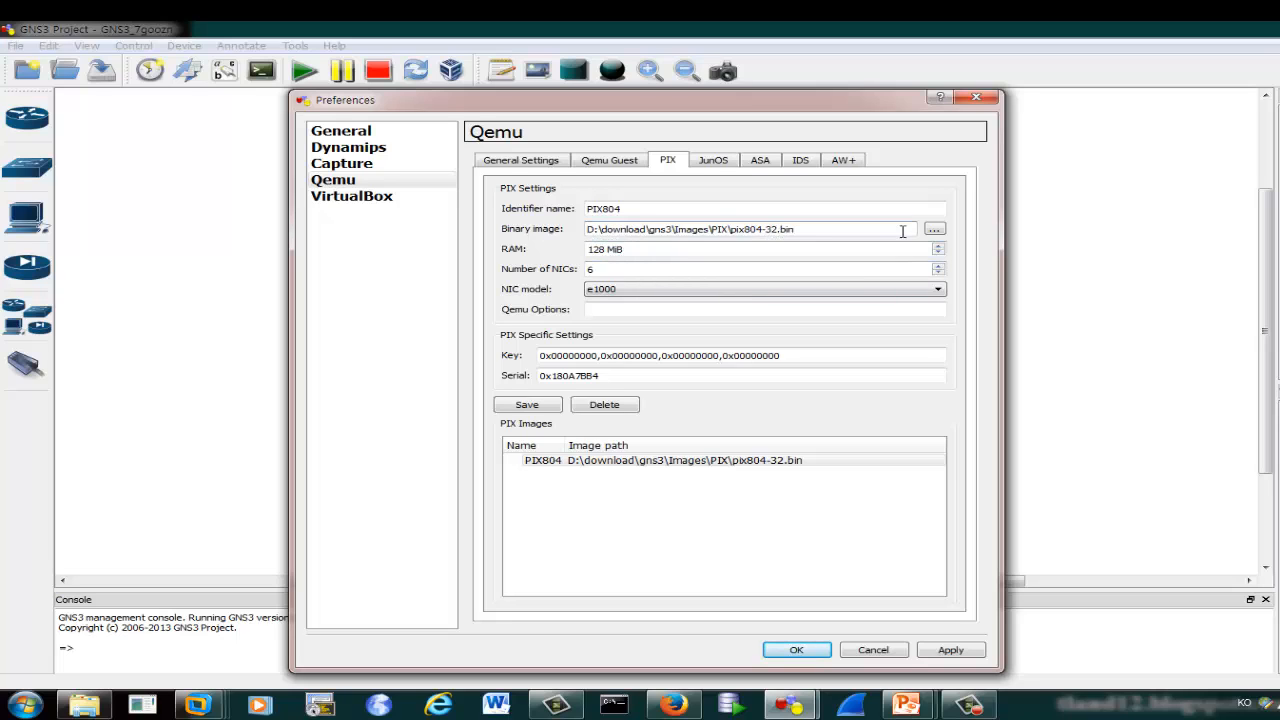
- Choose pix804-32.bin from D:\download\gns3\Images\PIX as the binary image of the PIX firewall
left_click(935, 230)
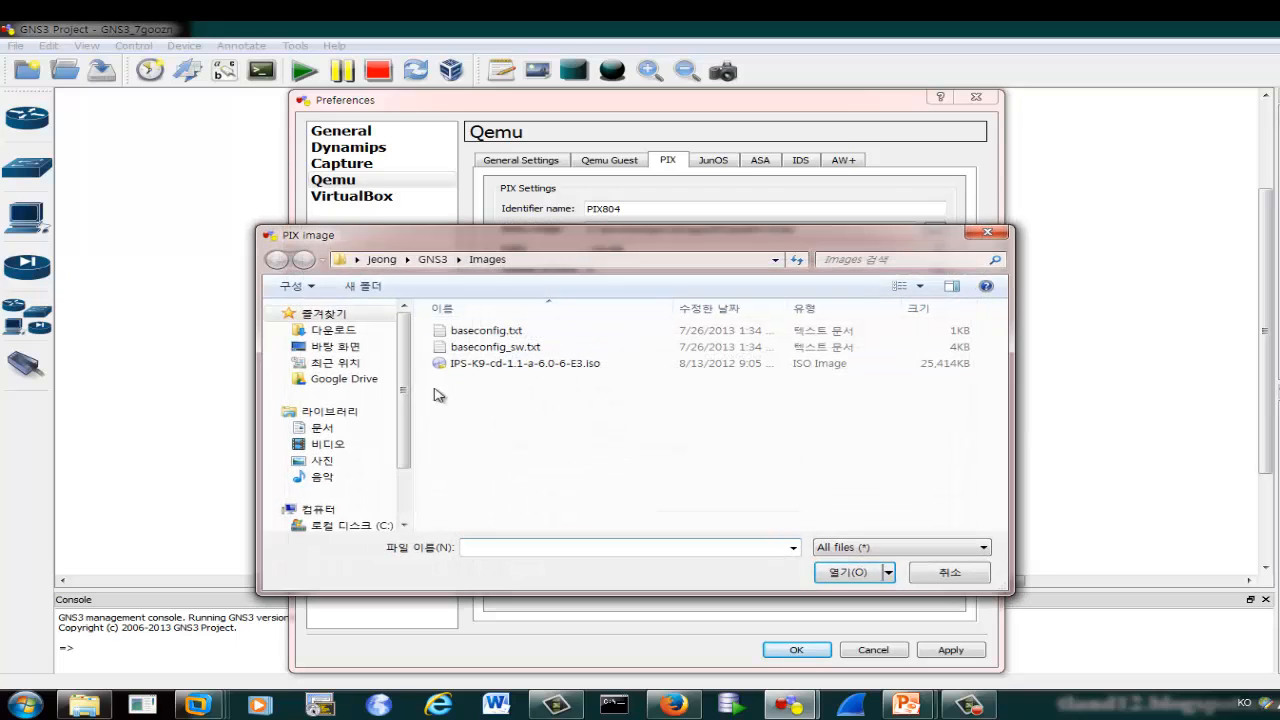
left_click_drag(405, 390, 405, 470)
left_click(330, 453)
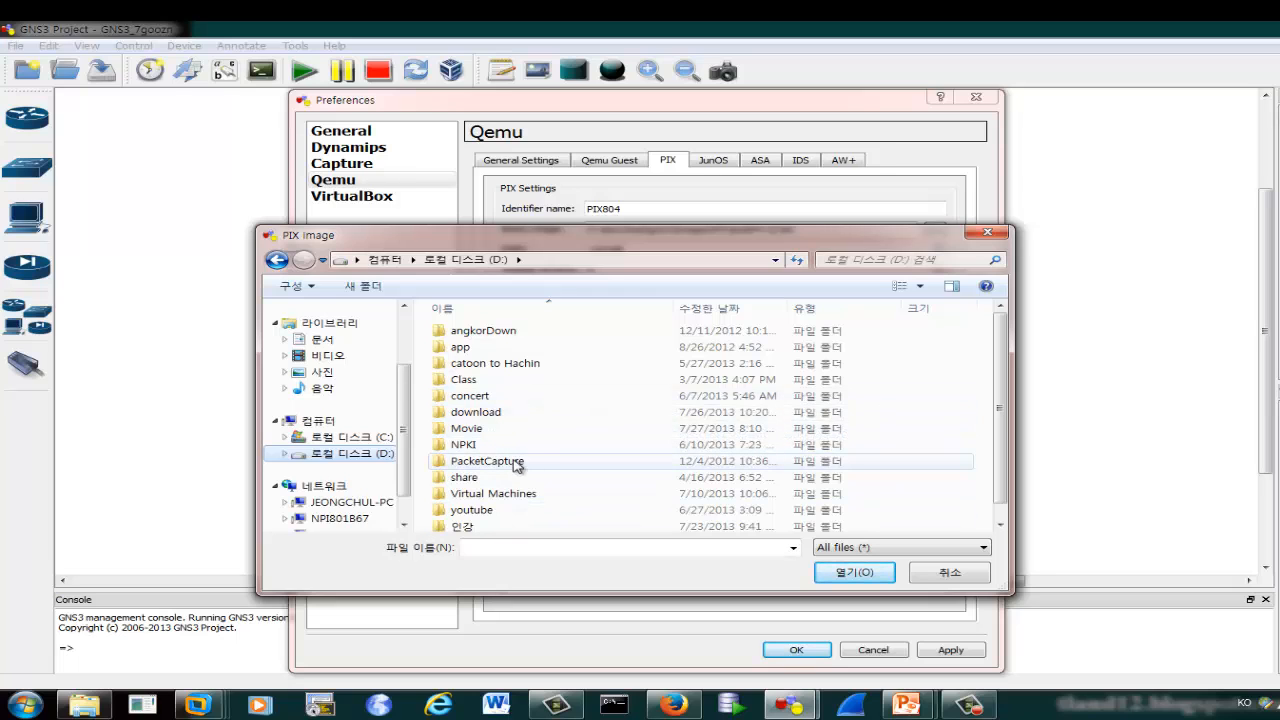
double_click(493, 413)
double_click(486, 368)
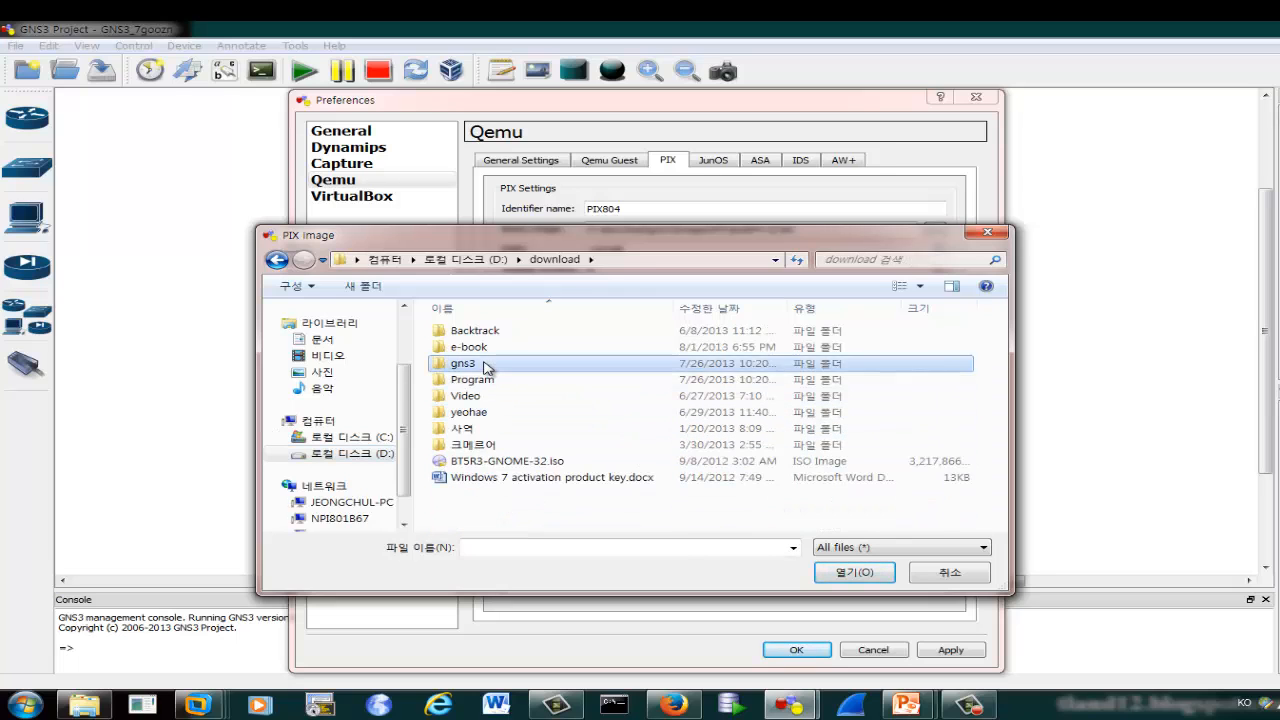
left_click(480, 352)
double_click(478, 352)
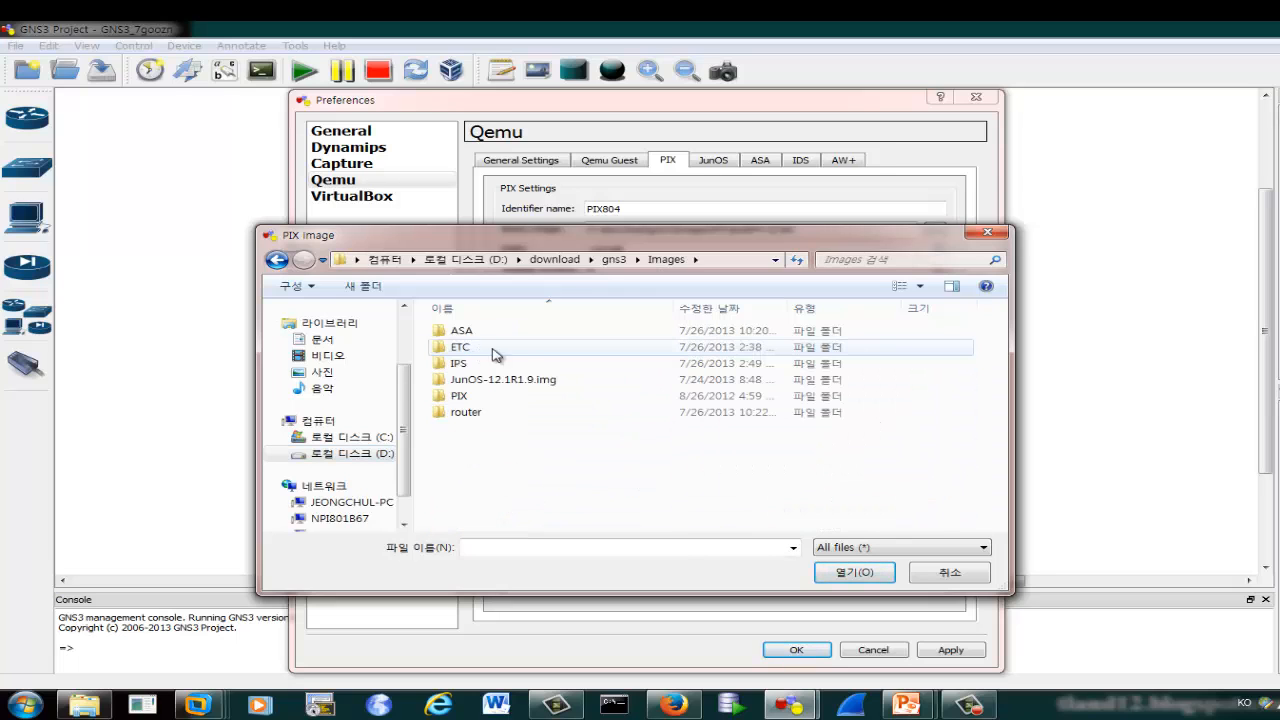
double_click(463, 397)
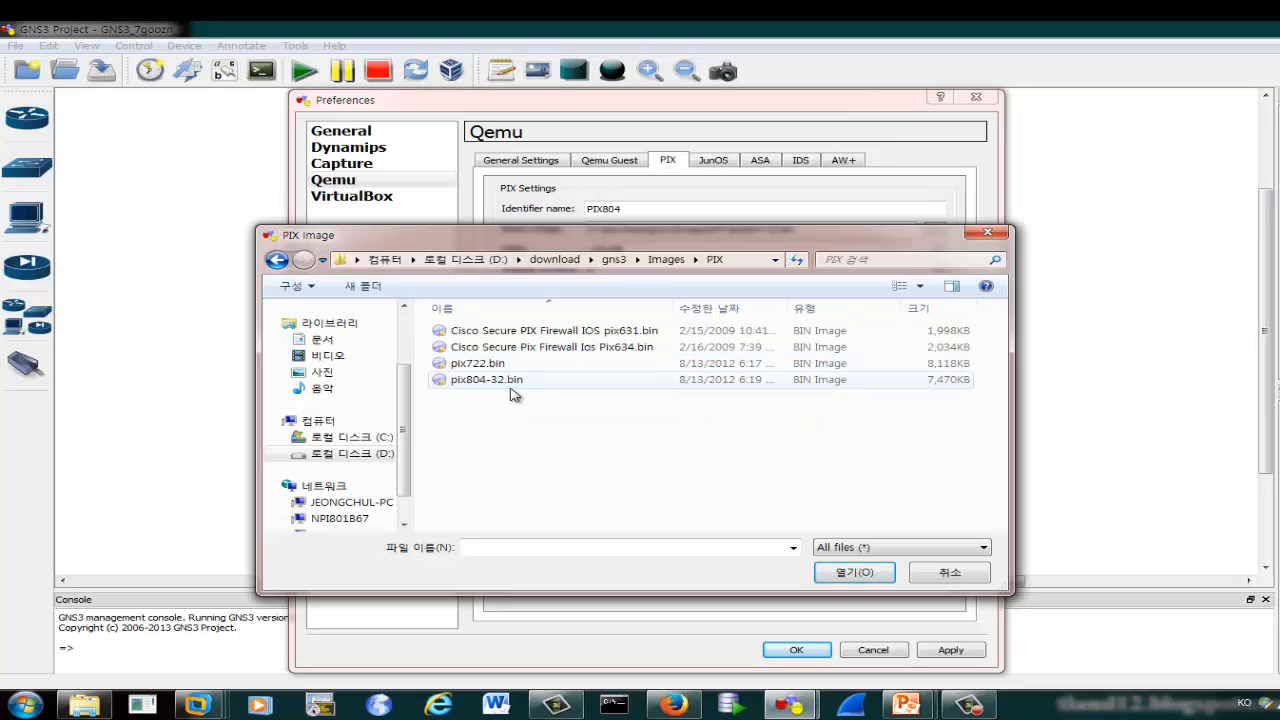
left_click(495, 384)
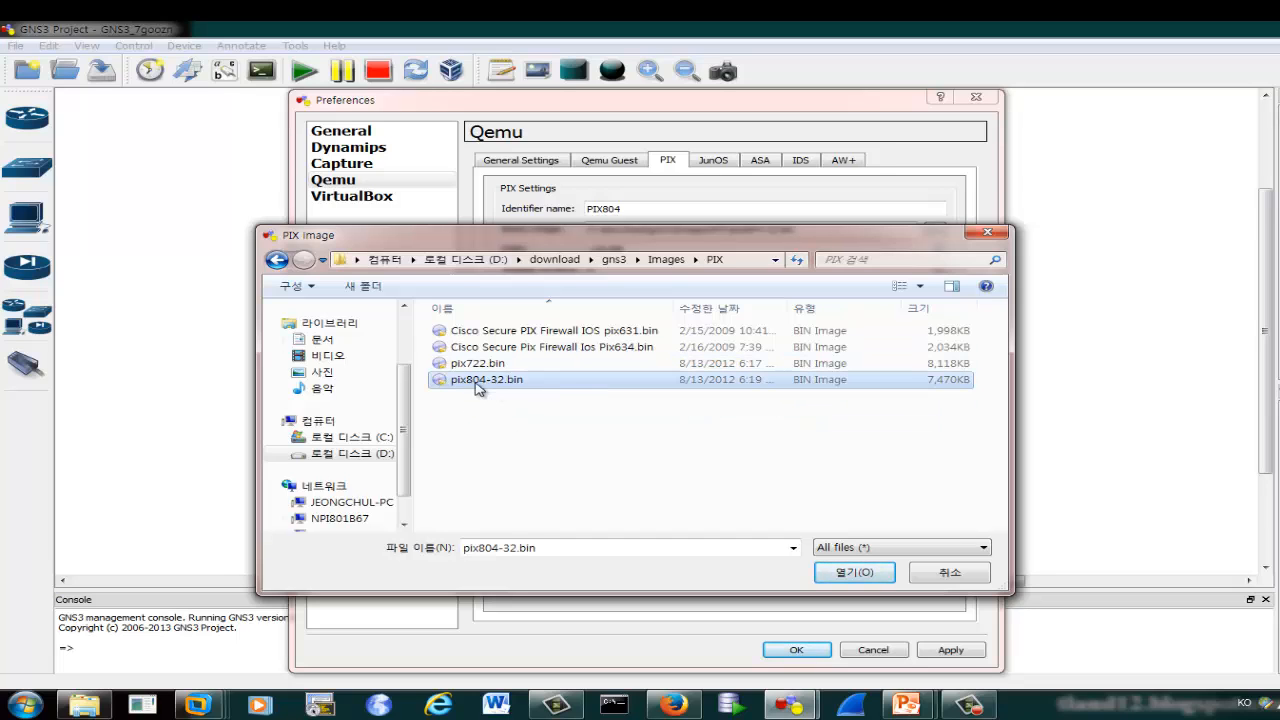
left_click(829, 572)
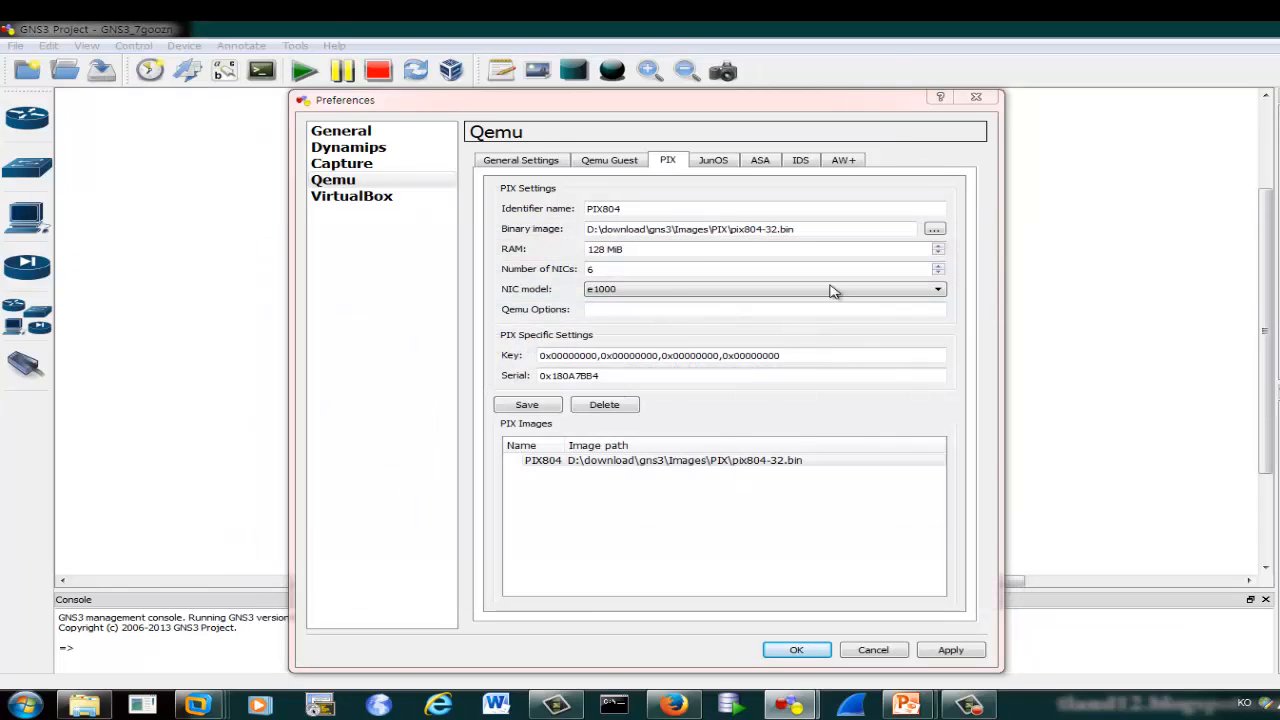
- Select the PIX804 entry in the PIX images list and accept the preferences
left_click(634, 209)
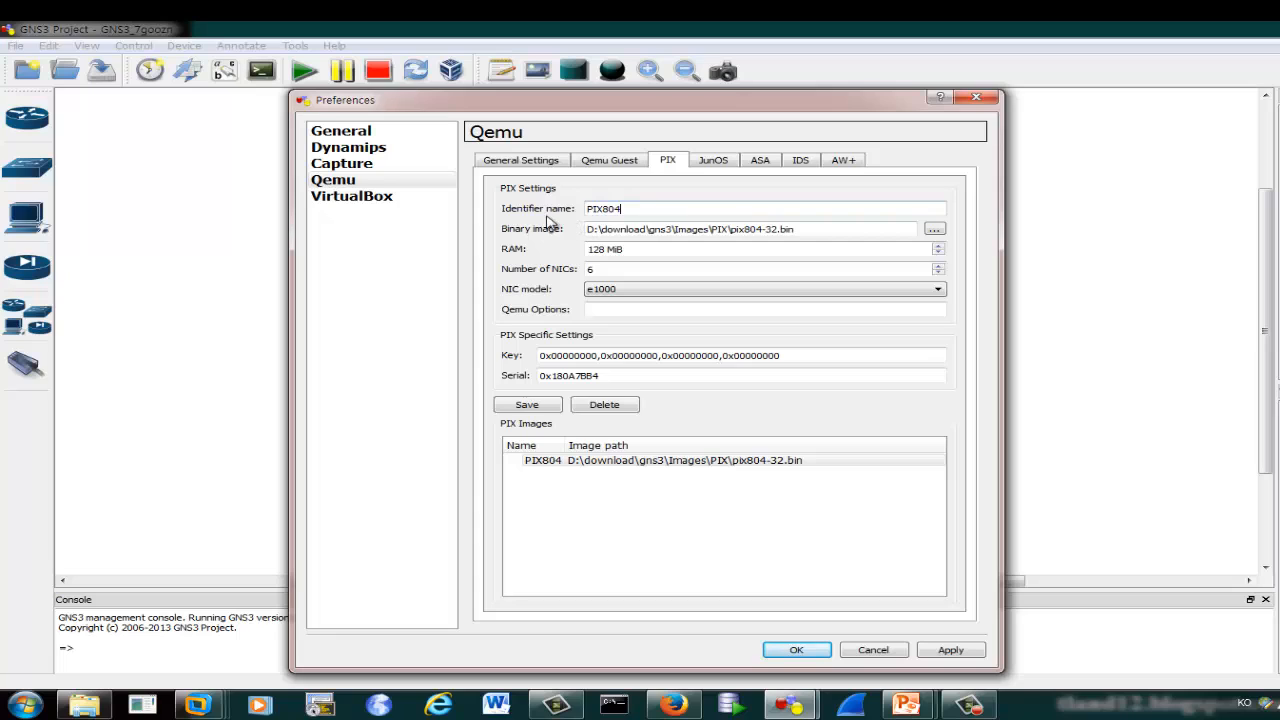
left_click(667, 465)
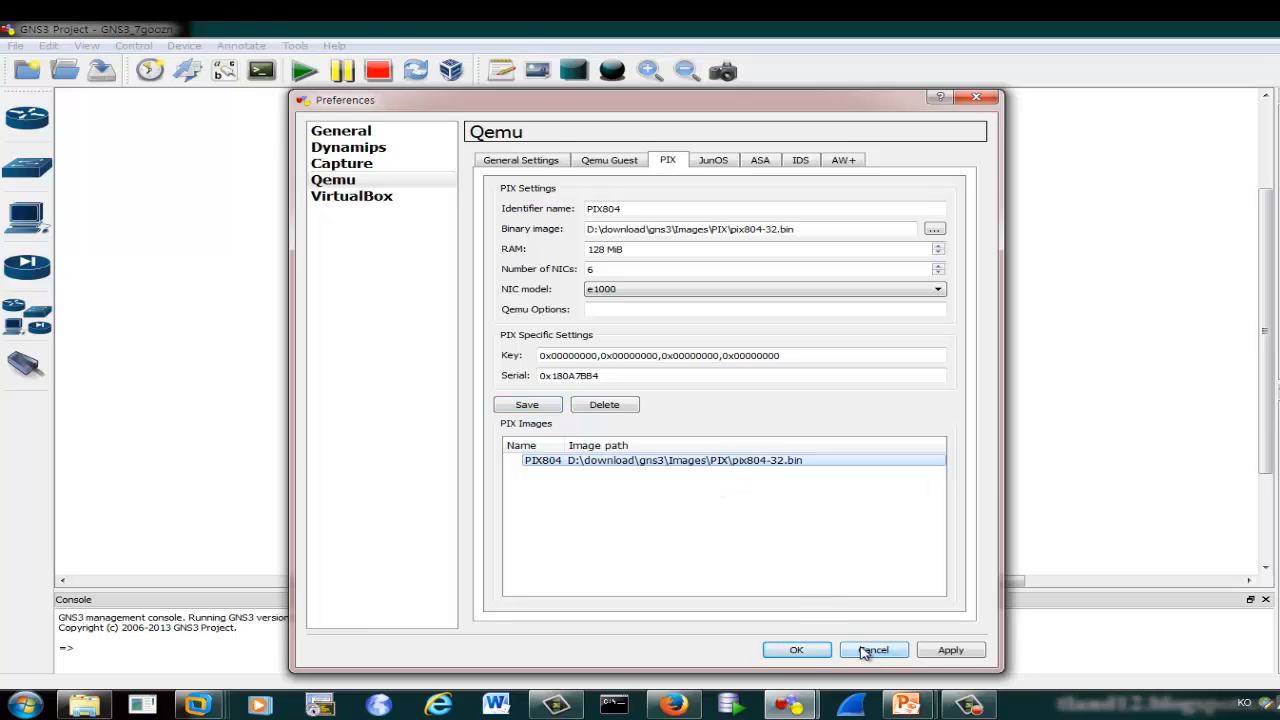
left_click(814, 651)
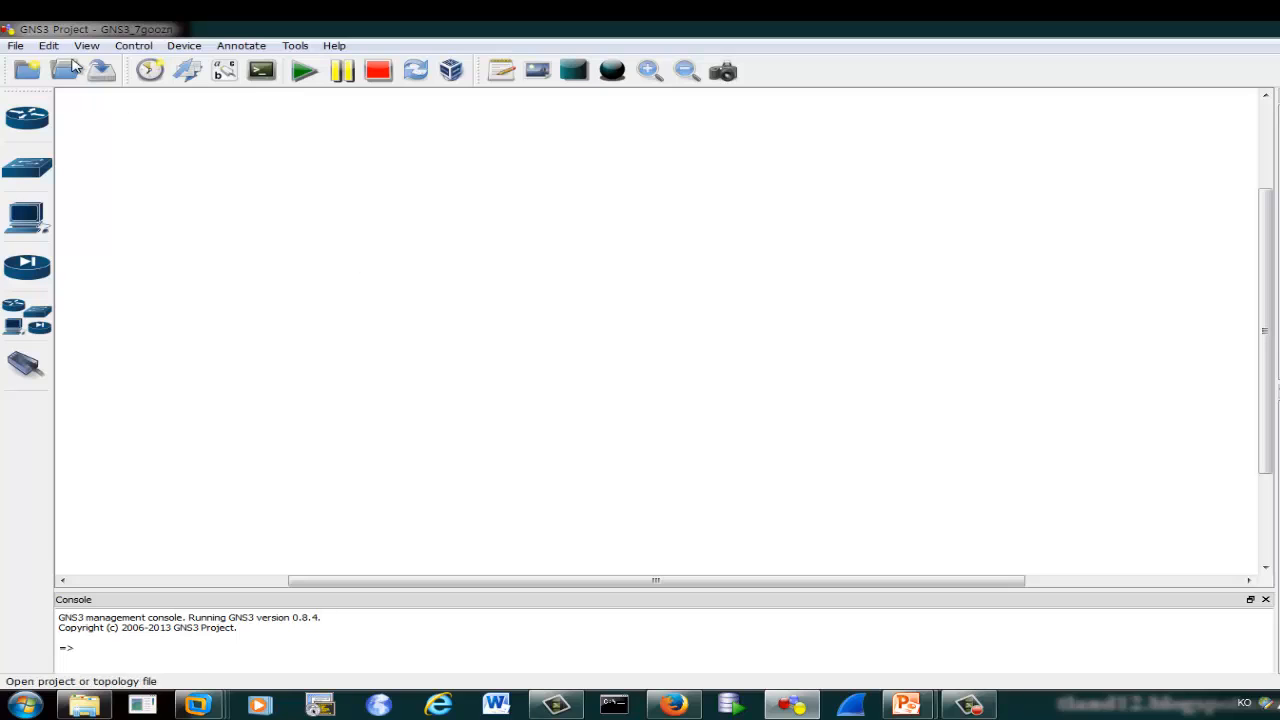
- Reopen the preferences and load the saved JUNOS1 image entry into the Qemu JunOS settings
left_click(48, 46)
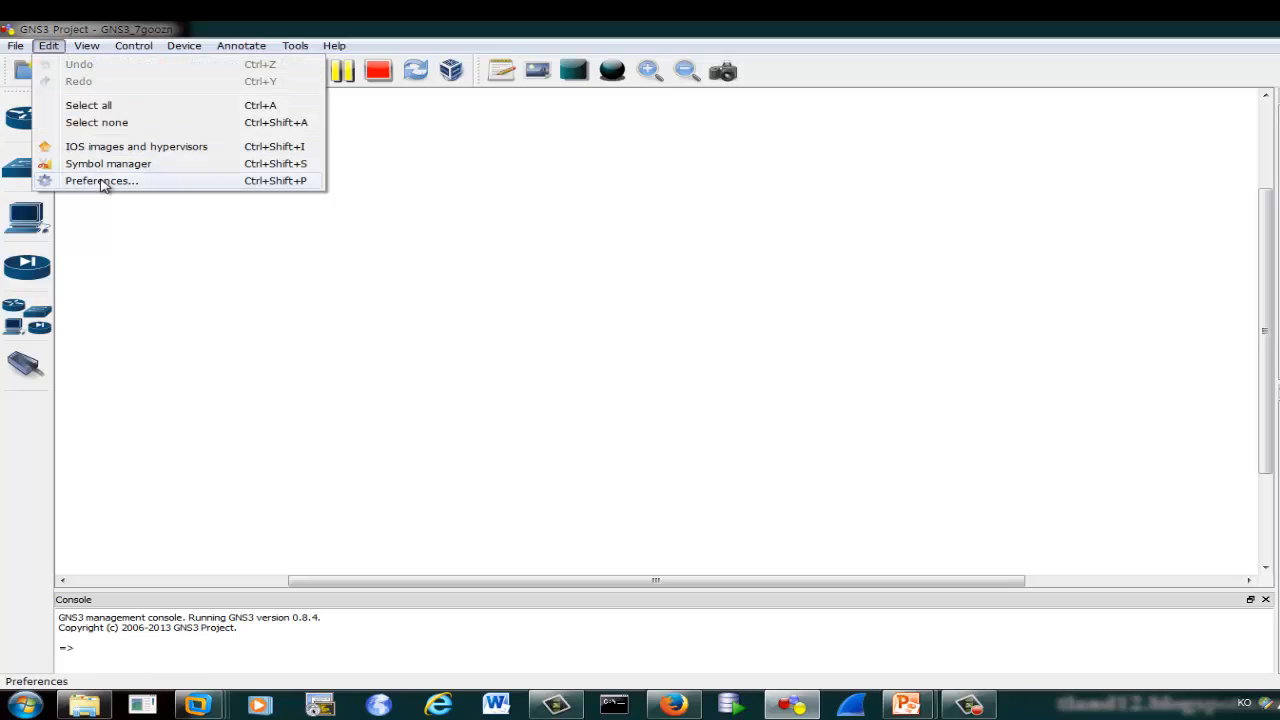
left_click(101, 181)
left_click(478, 158)
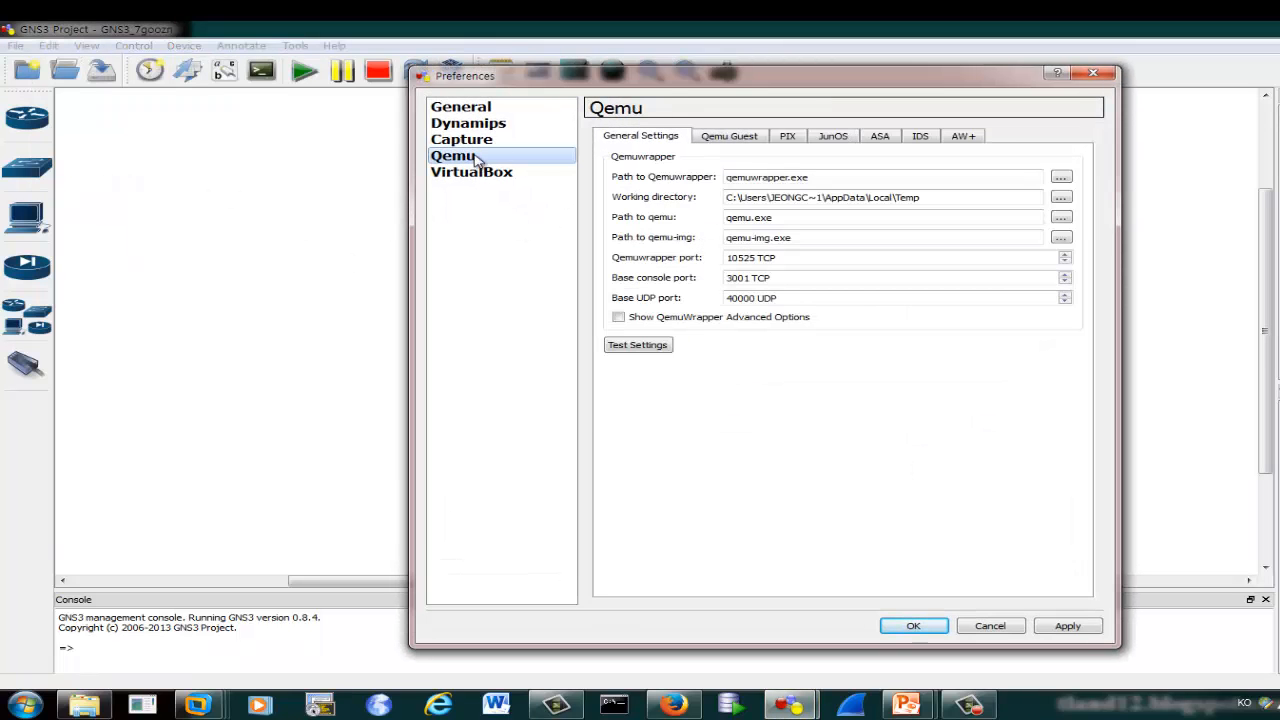
left_click(833, 137)
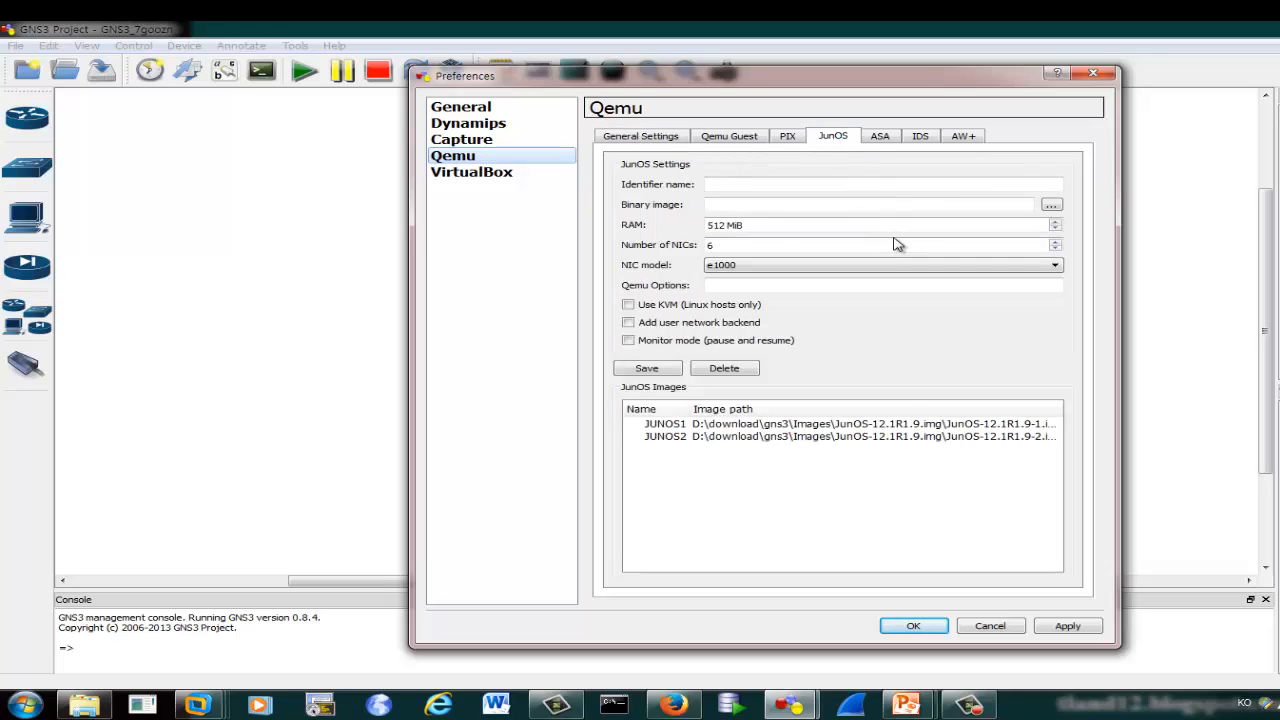
left_click(890, 425)
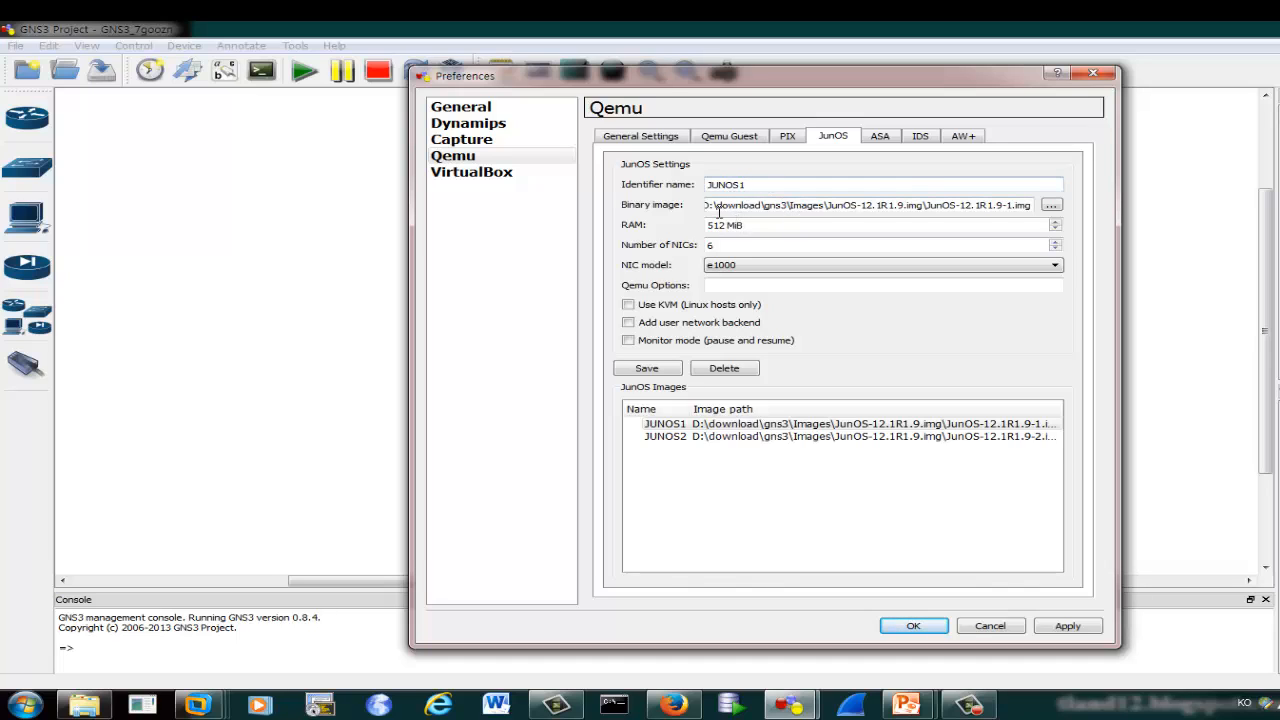
- Choose JunOS-12.1R1.9-1.img from D:\download\gns3\Images\JunOS-12.1R1.9.img as the binary image of JUNOS1
left_click(1051, 205)
left_click_drag(407, 397, 407, 462)
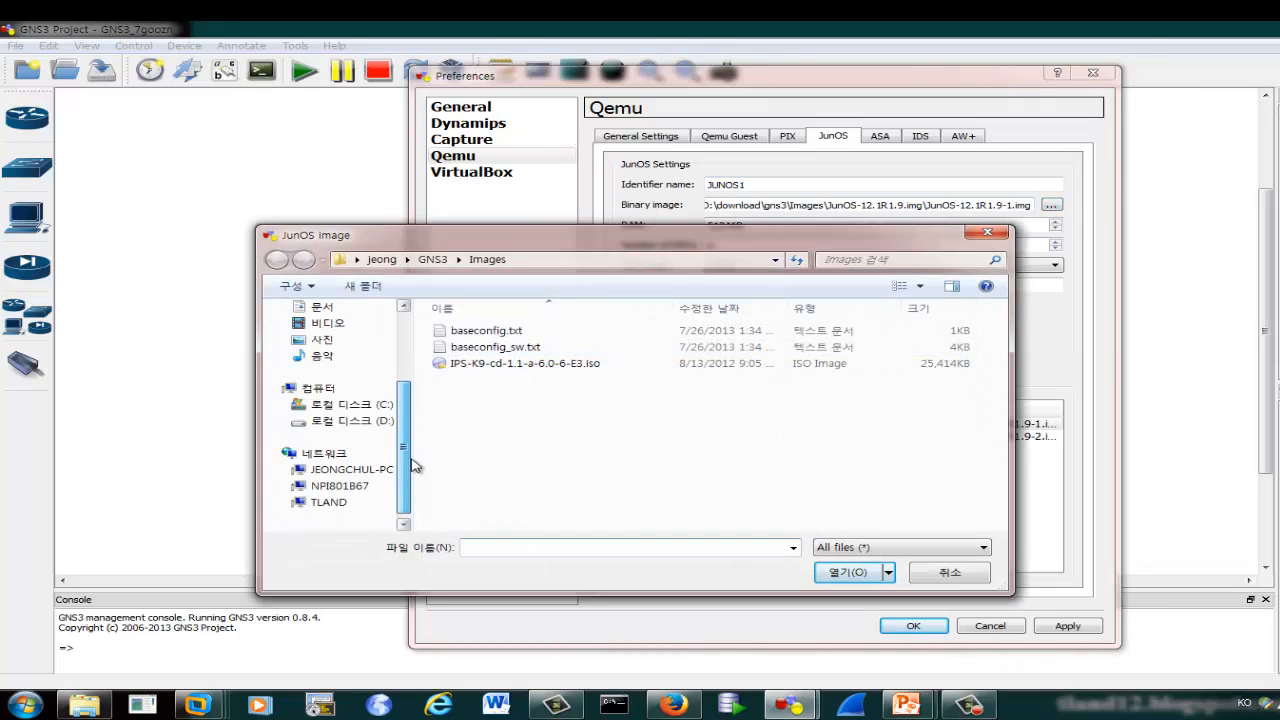
left_click(348, 420)
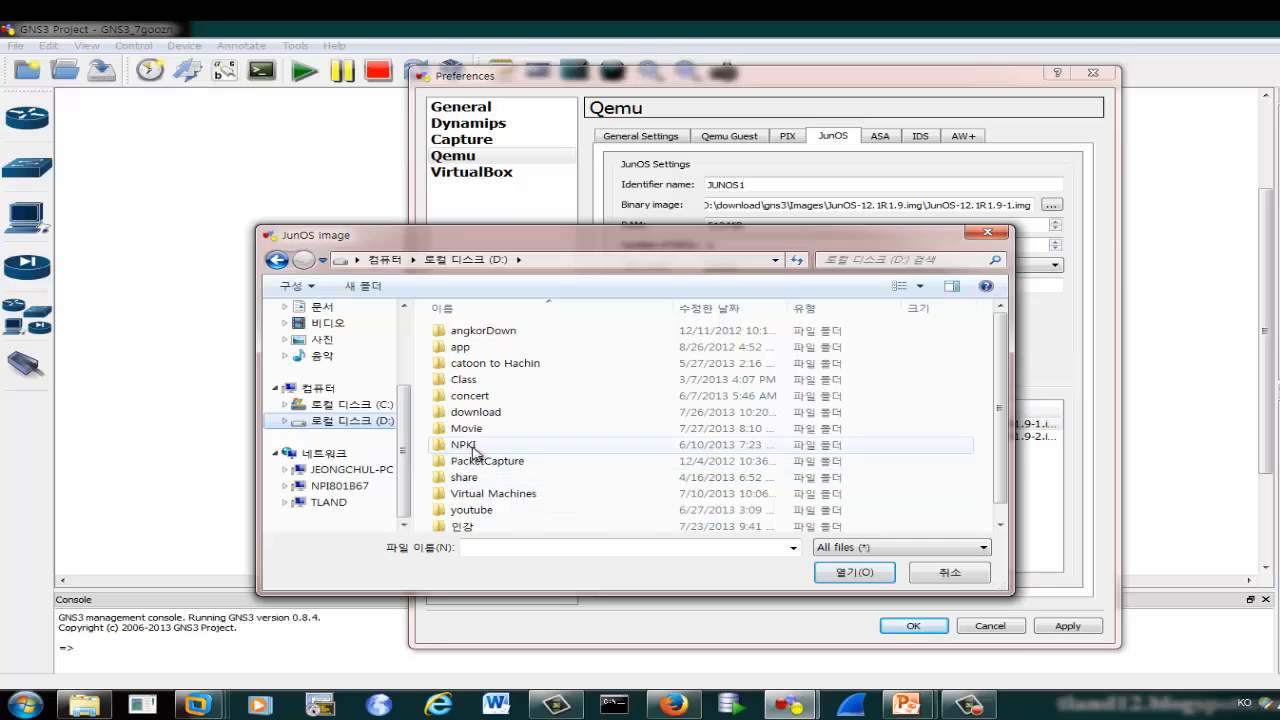
double_click(474, 412)
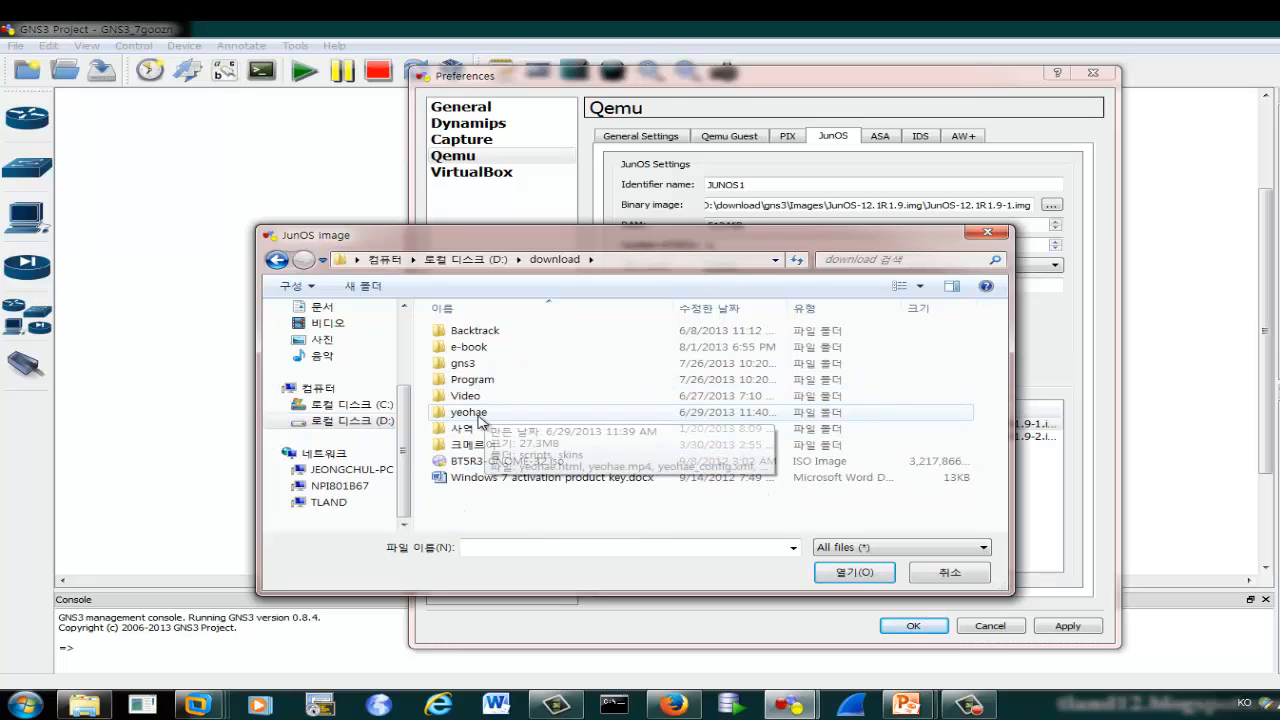
double_click(463, 363)
double_click(470, 347)
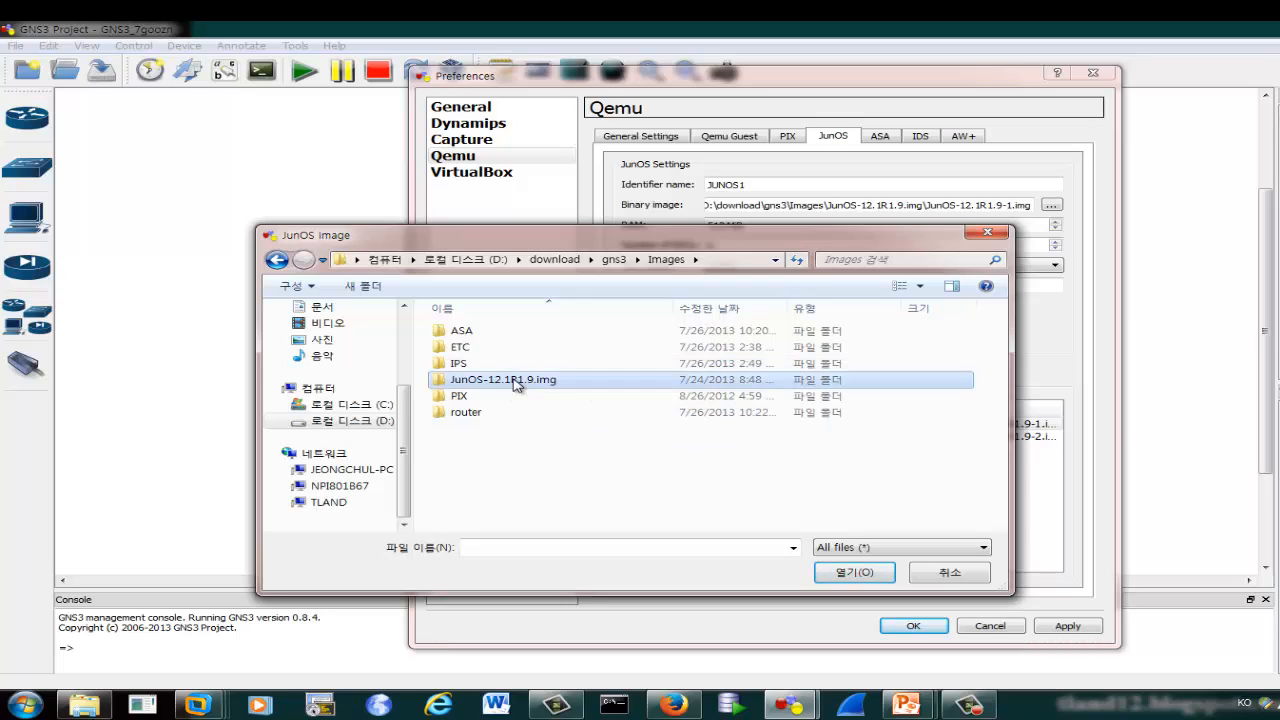
double_click(519, 388)
left_click(519, 350)
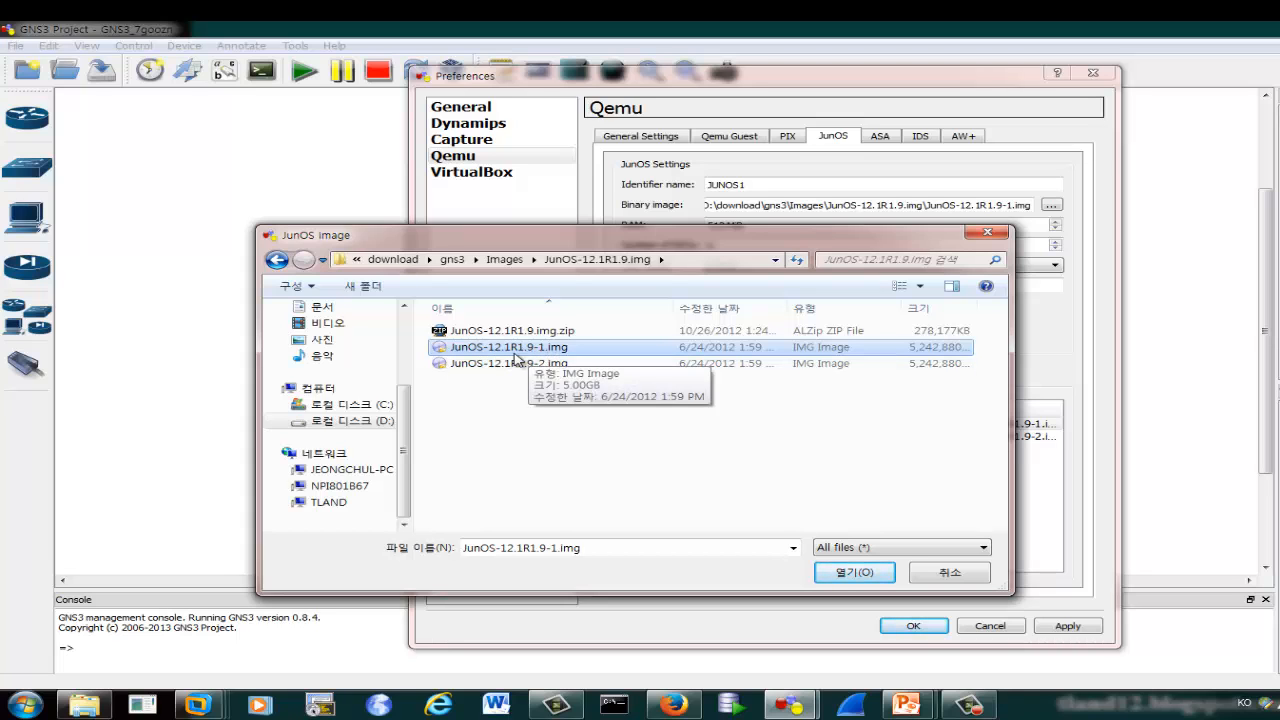
left_click(856, 572)
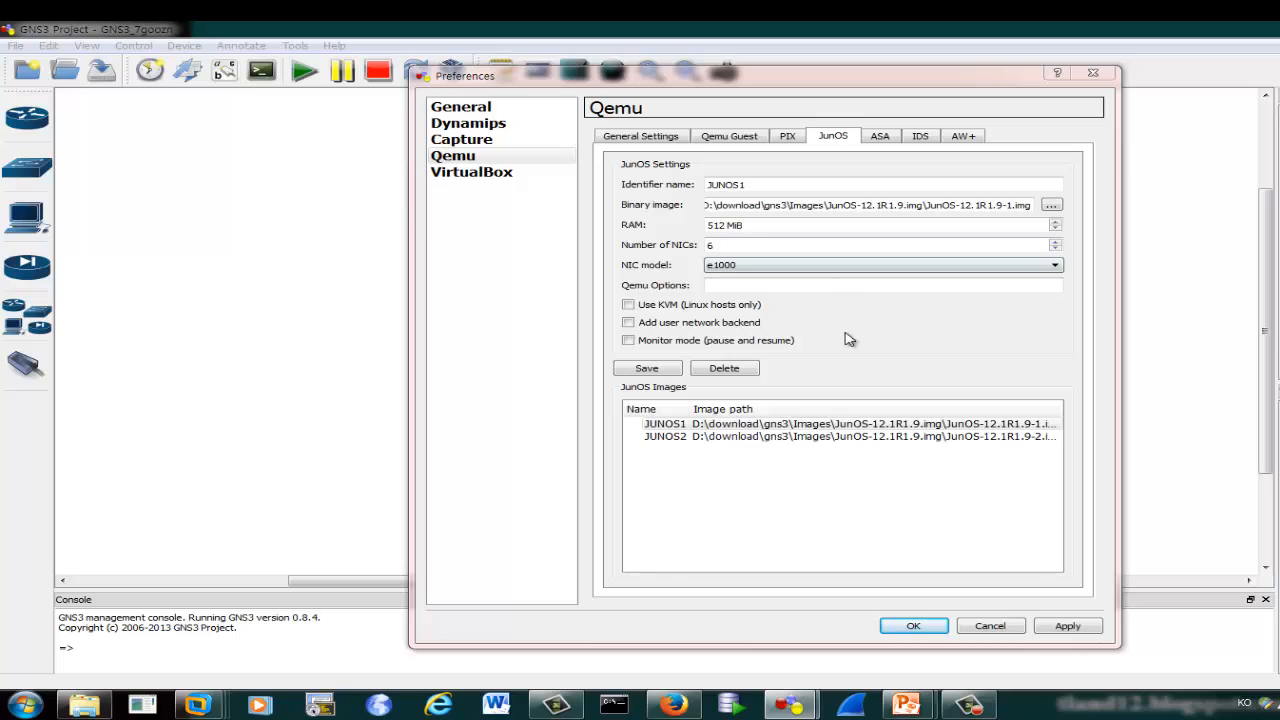
- Load the JUNOS2 entry and choose JunOS-12.1R1.9-2.img from D:\download\gns3\Images\JunOS-12.1R1.9.img as its binary image
left_click(815, 440)
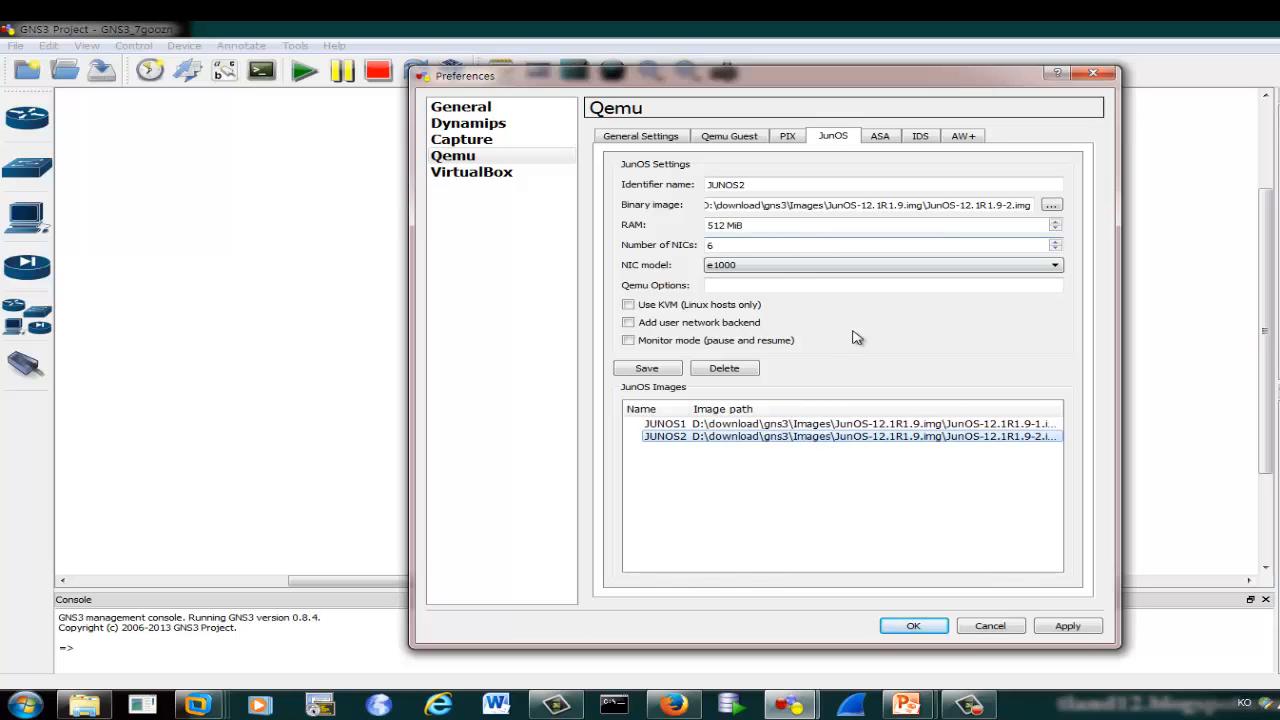
left_click(766, 184)
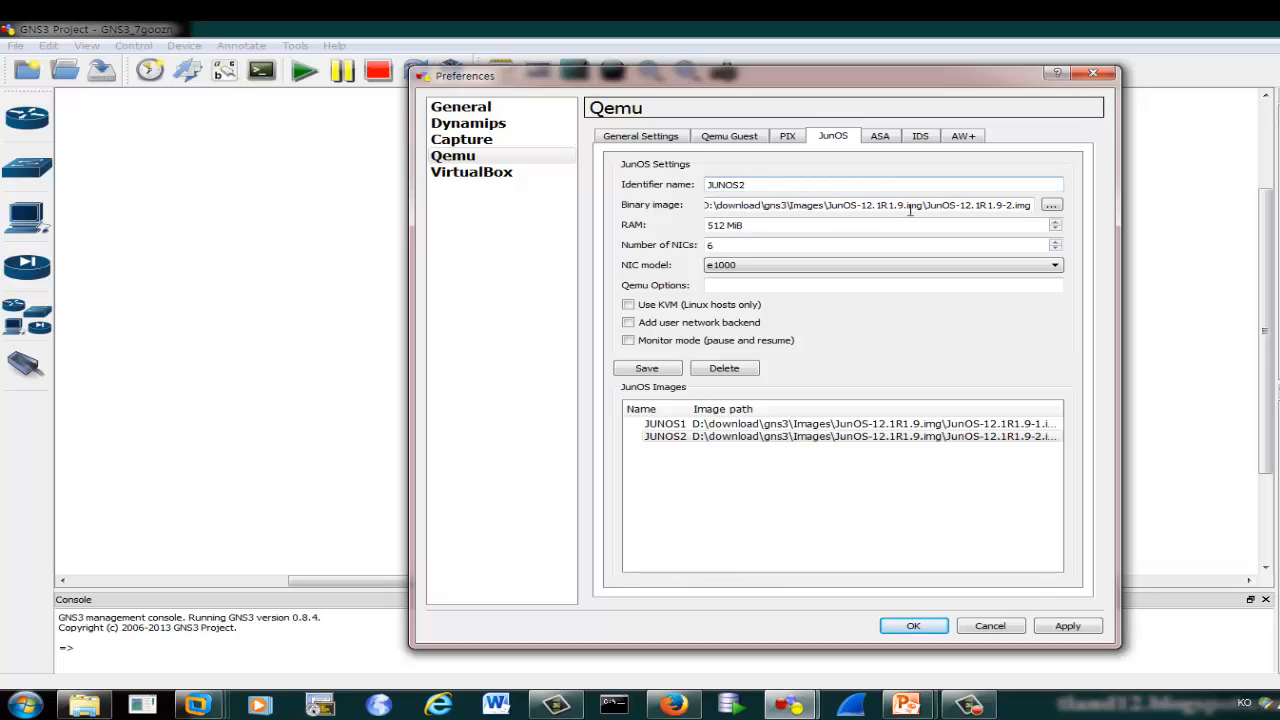
left_click(1052, 205)
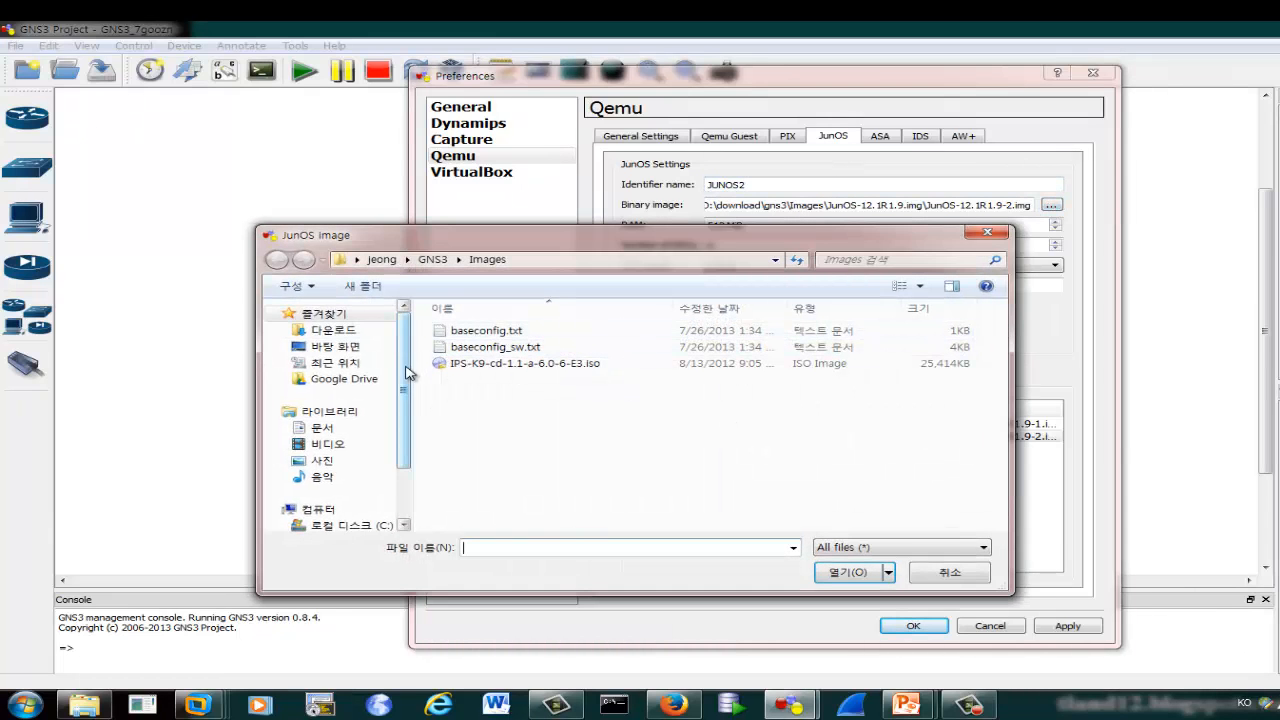
scroll(395, 453, "down", 2)
scroll(386, 465, "up", 2)
left_click(386, 460)
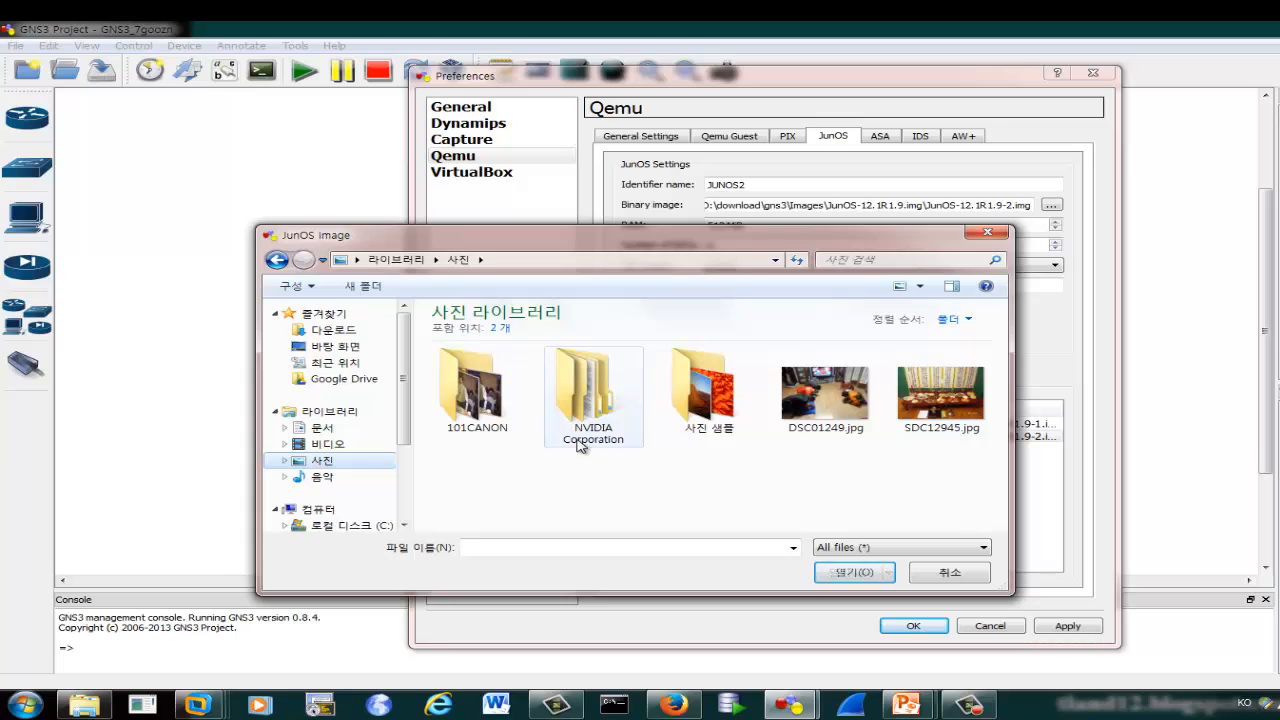
scroll(386, 445, "down", 2)
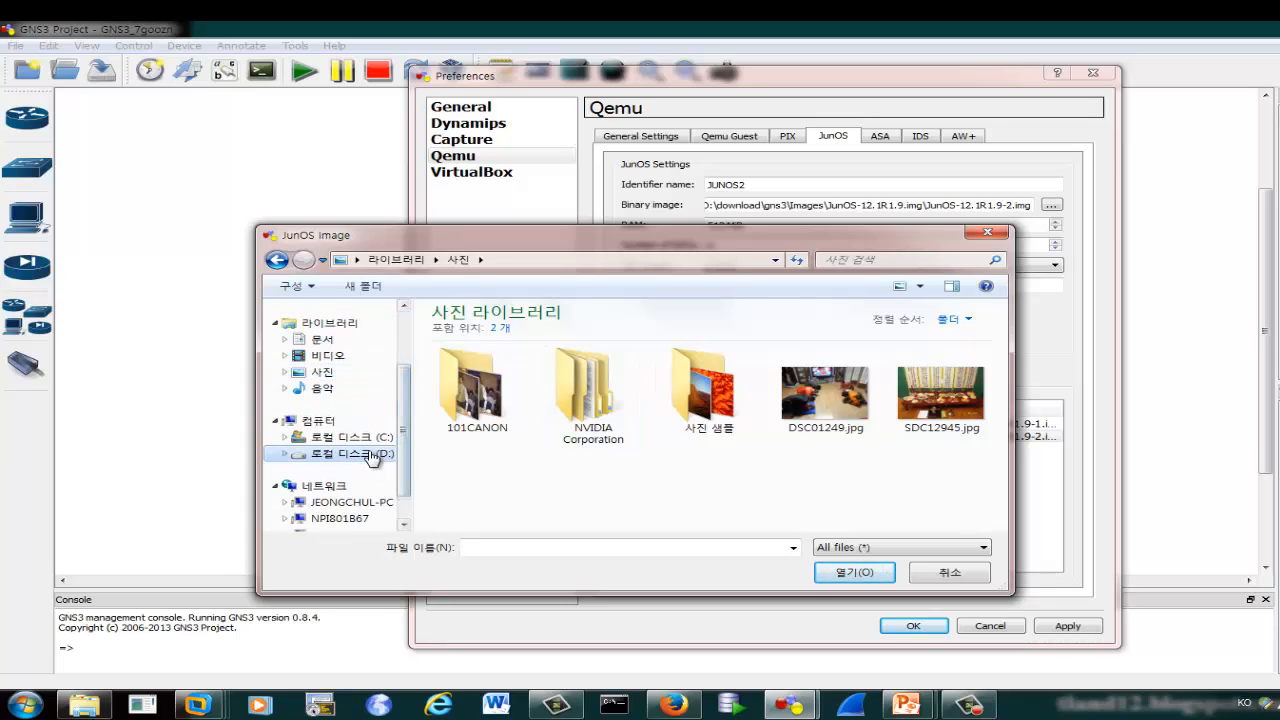
left_click(350, 453)
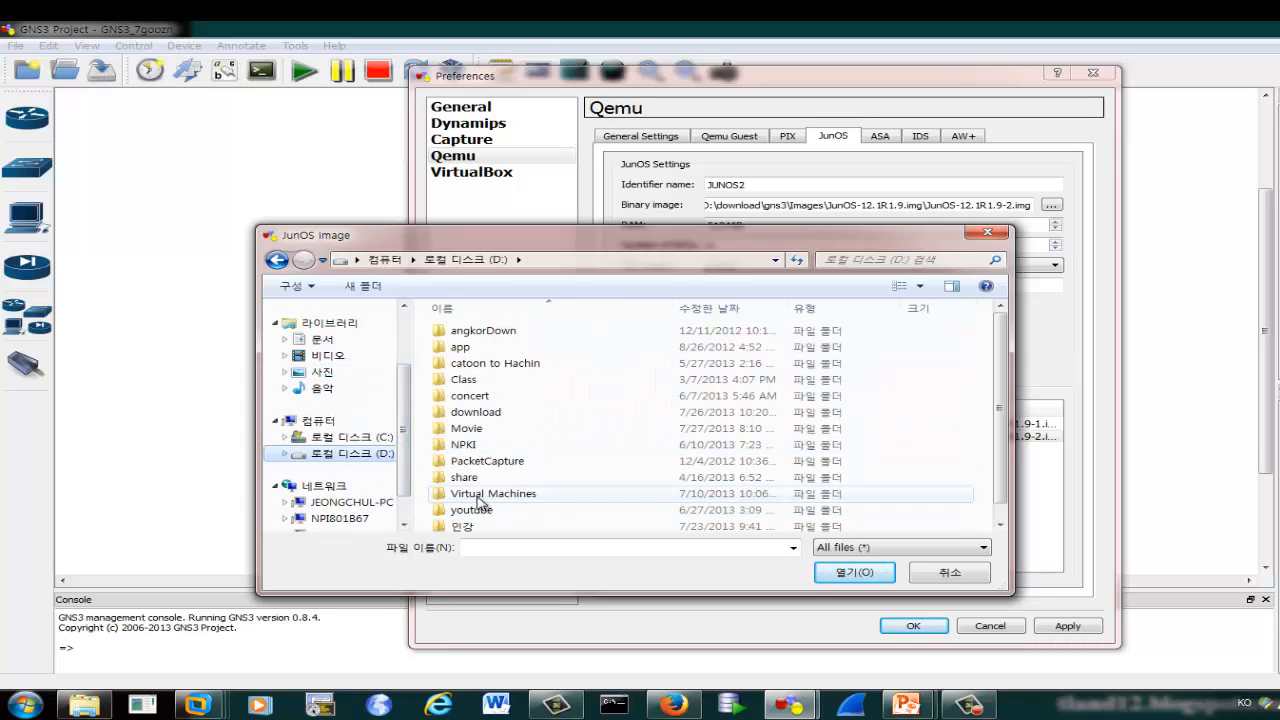
double_click(478, 413)
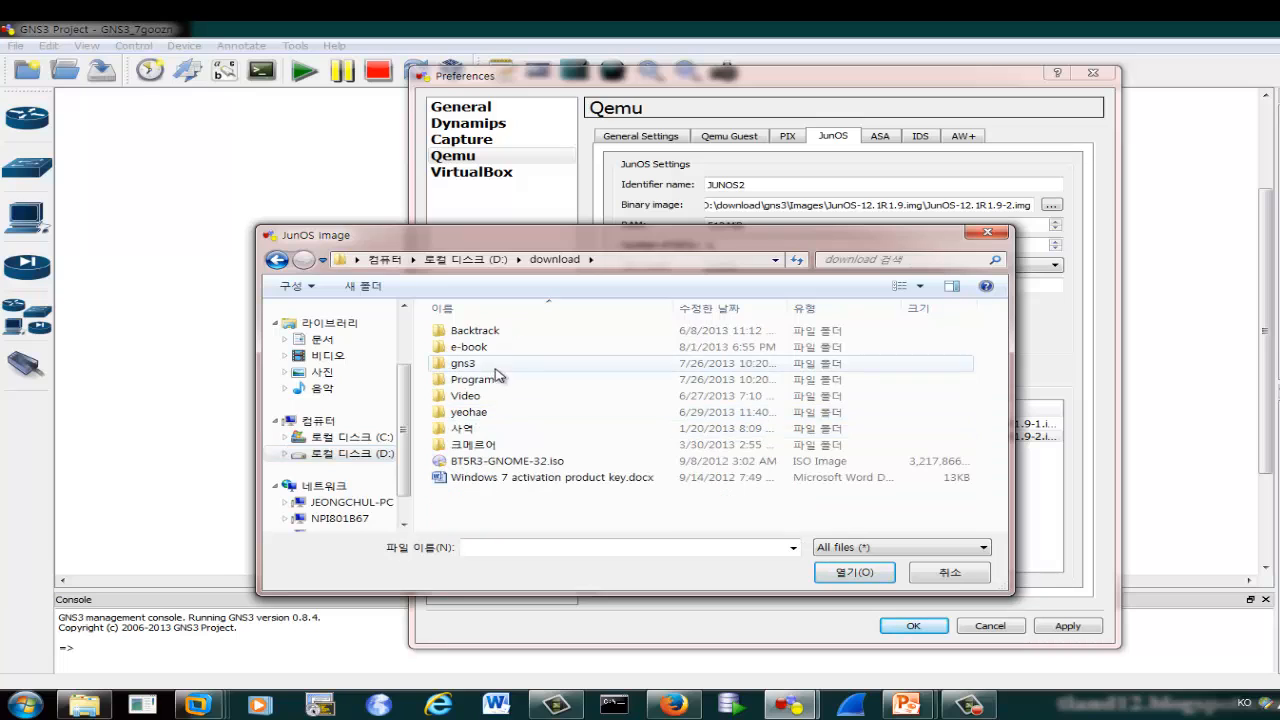
double_click(470, 363)
double_click(478, 347)
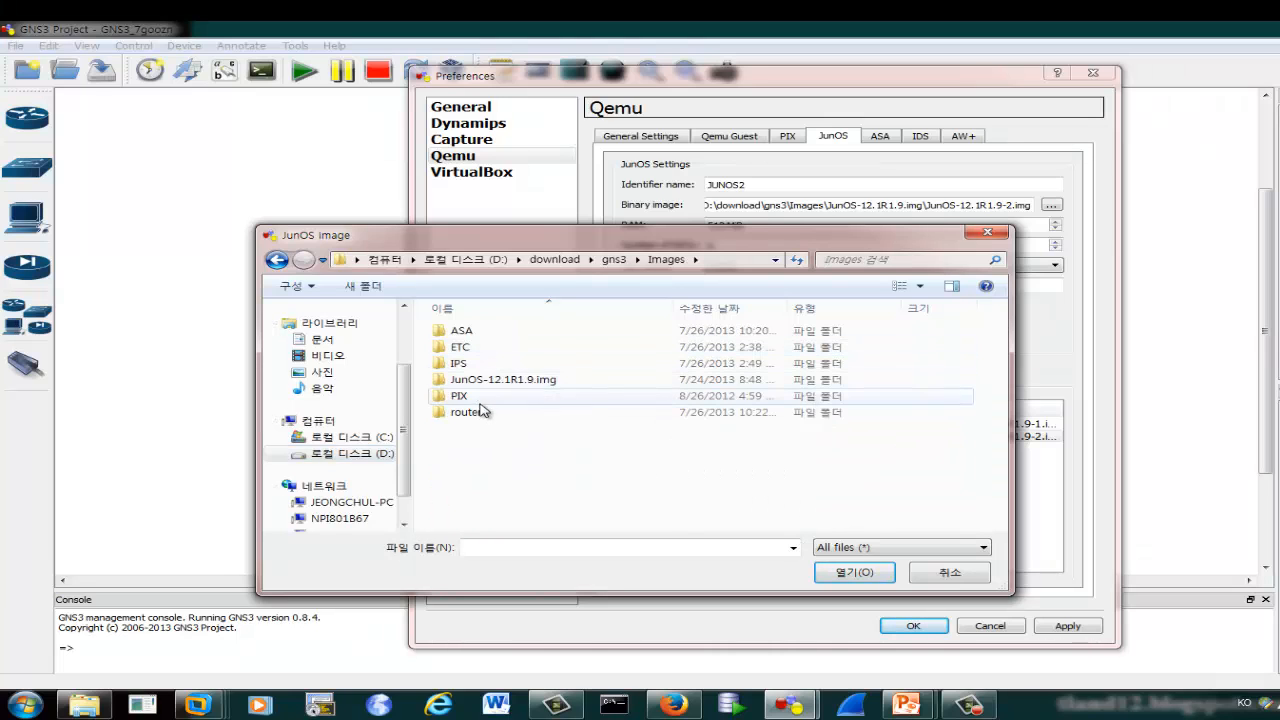
double_click(505, 379)
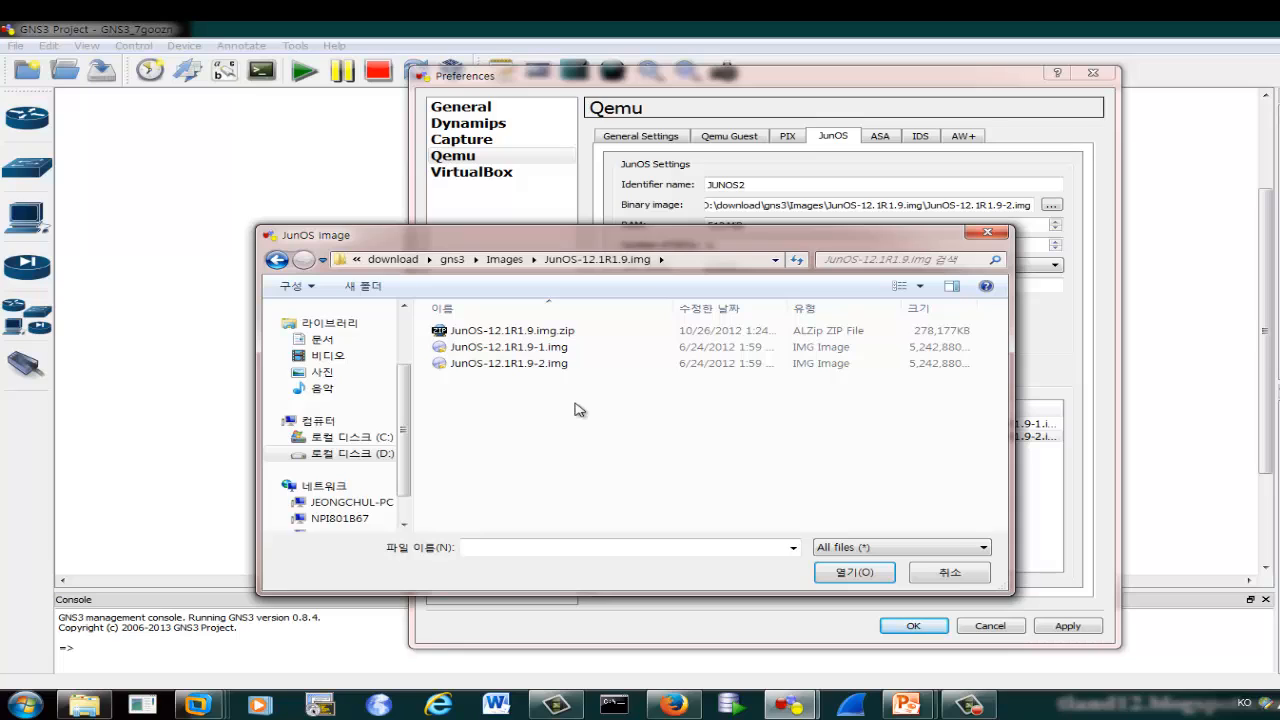
left_click(470, 348)
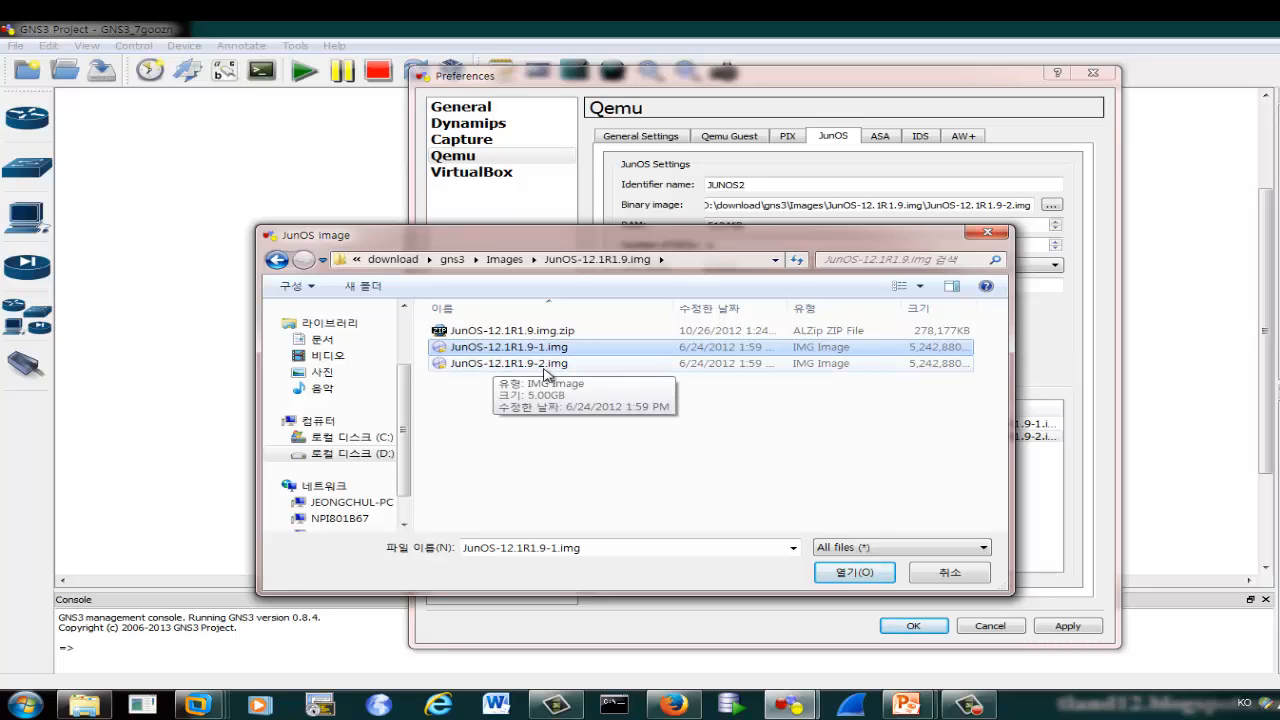
left_click(528, 364)
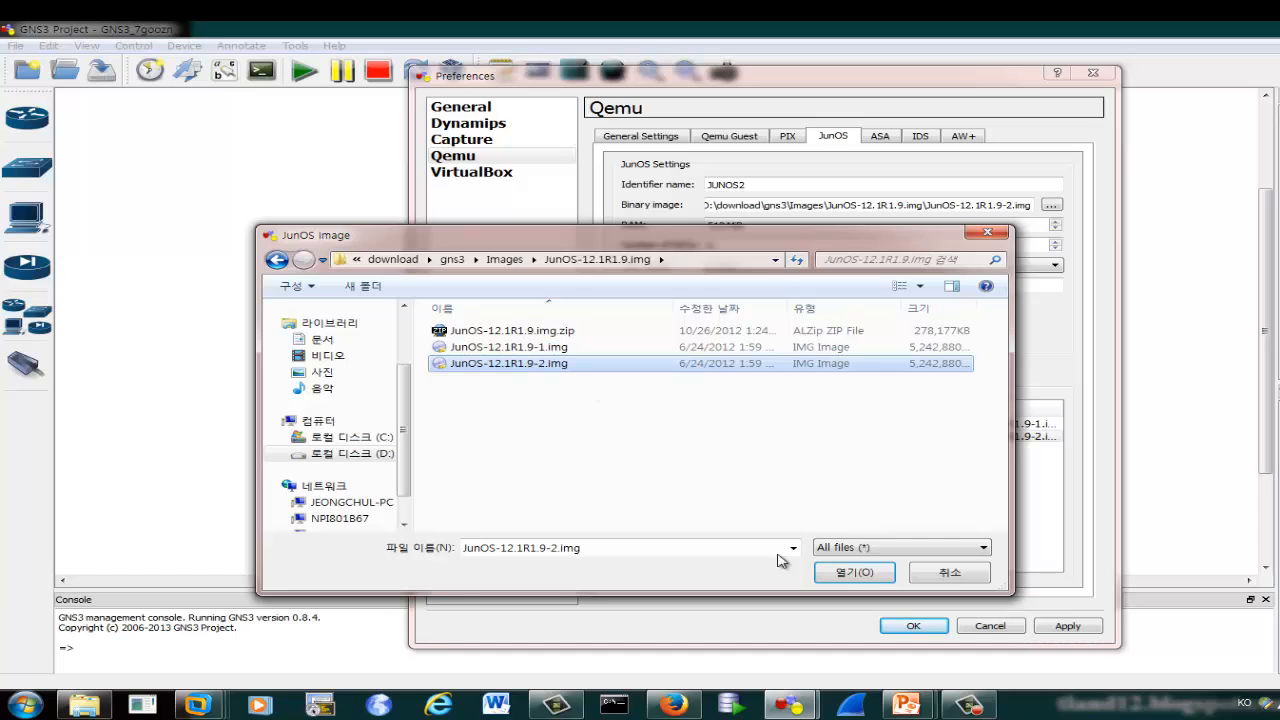
left_click(854, 572)
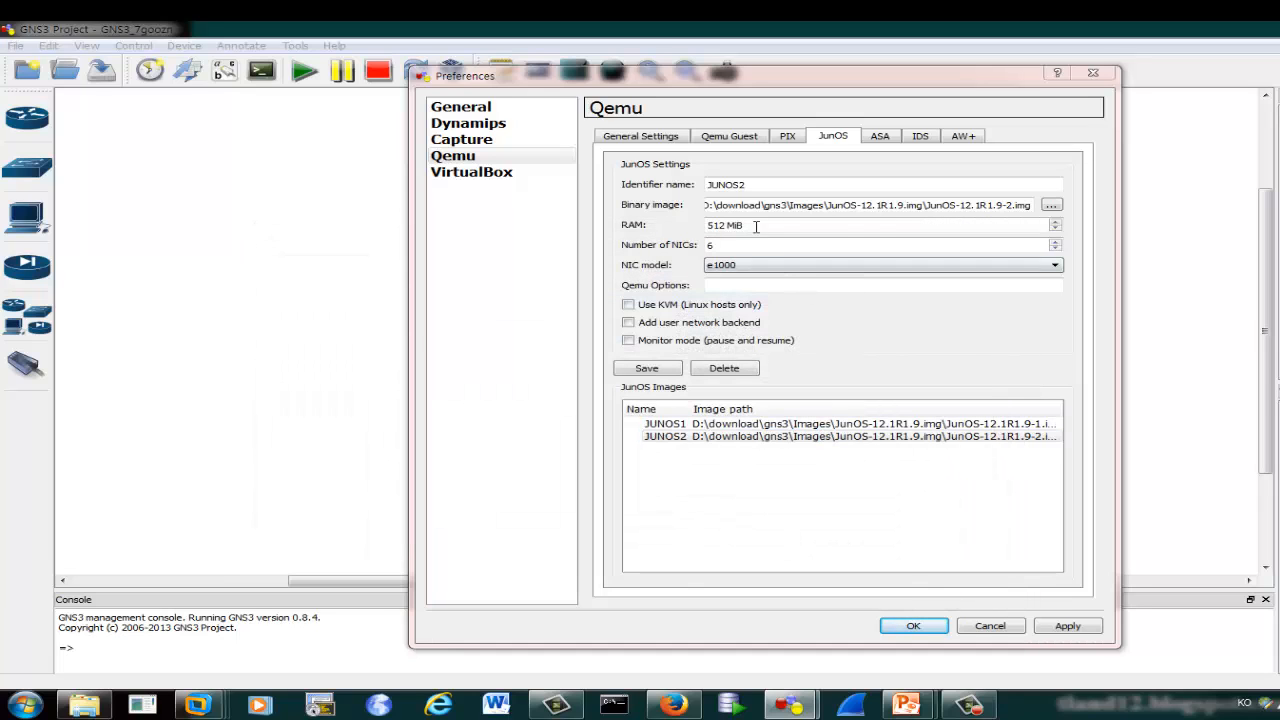
- Save the JUNOS2 image settings and apply the preferences
left_click(760, 188)
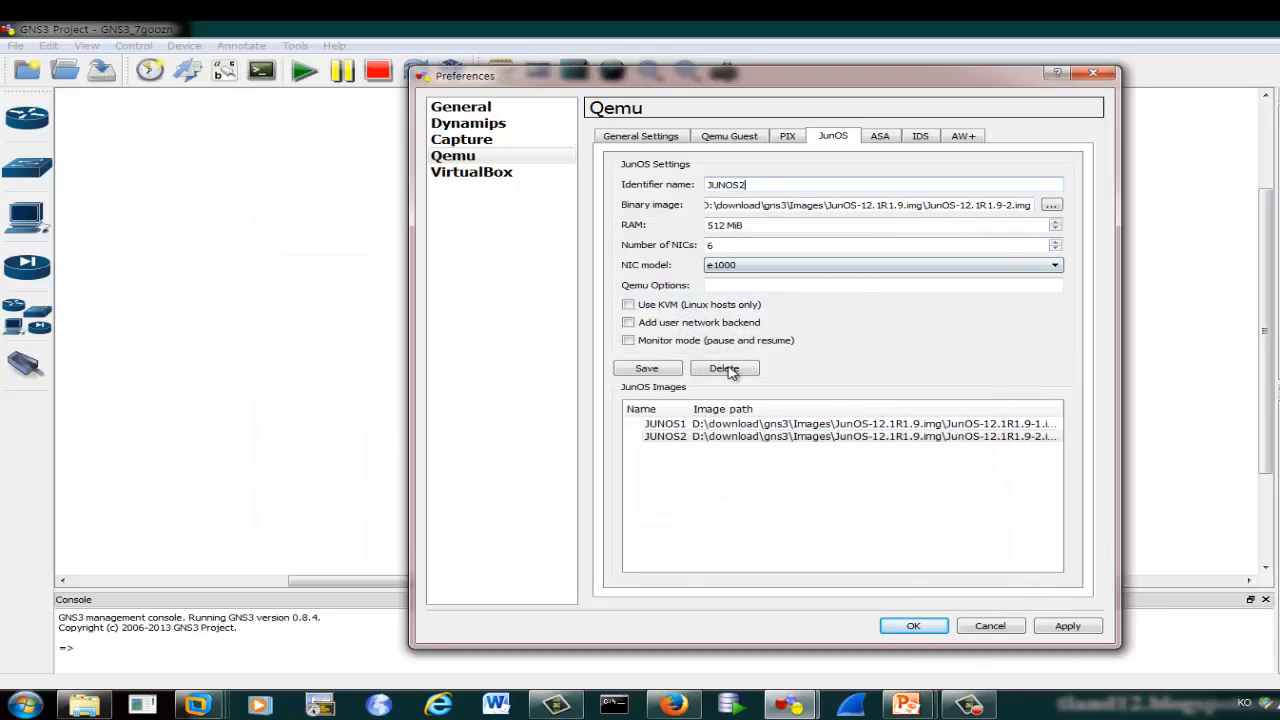
left_click(648, 370)
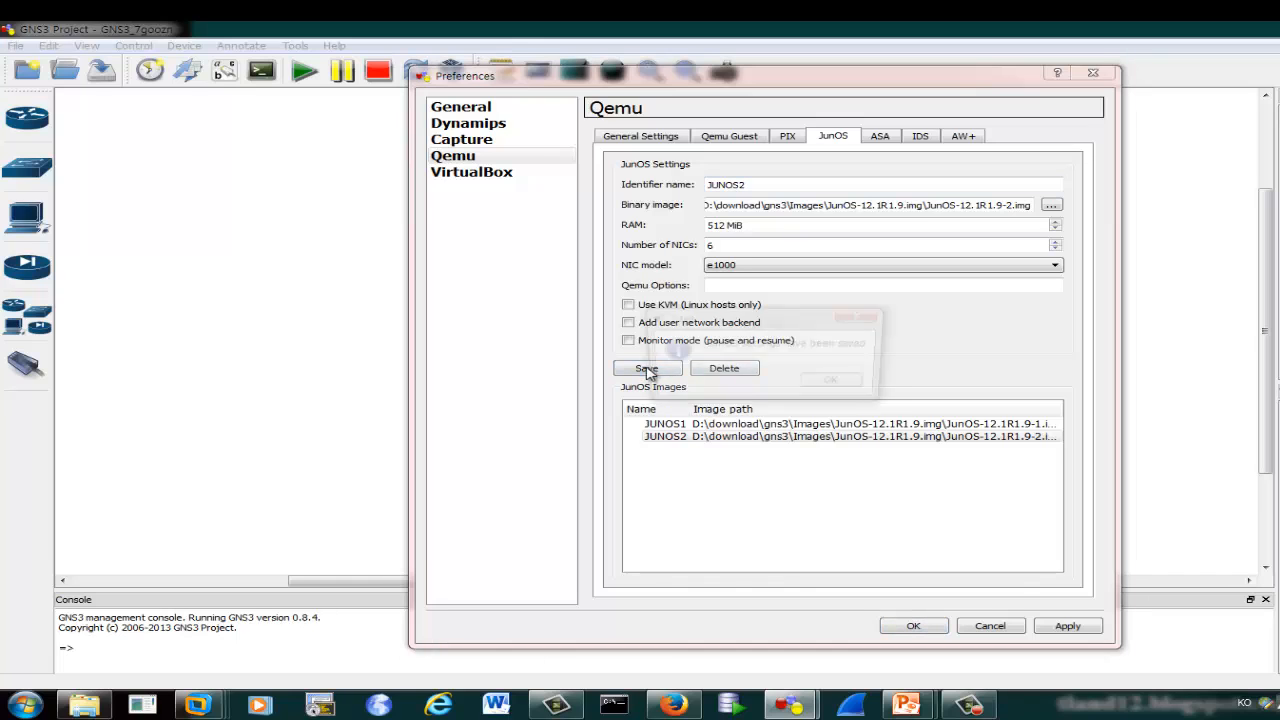
left_click(832, 384)
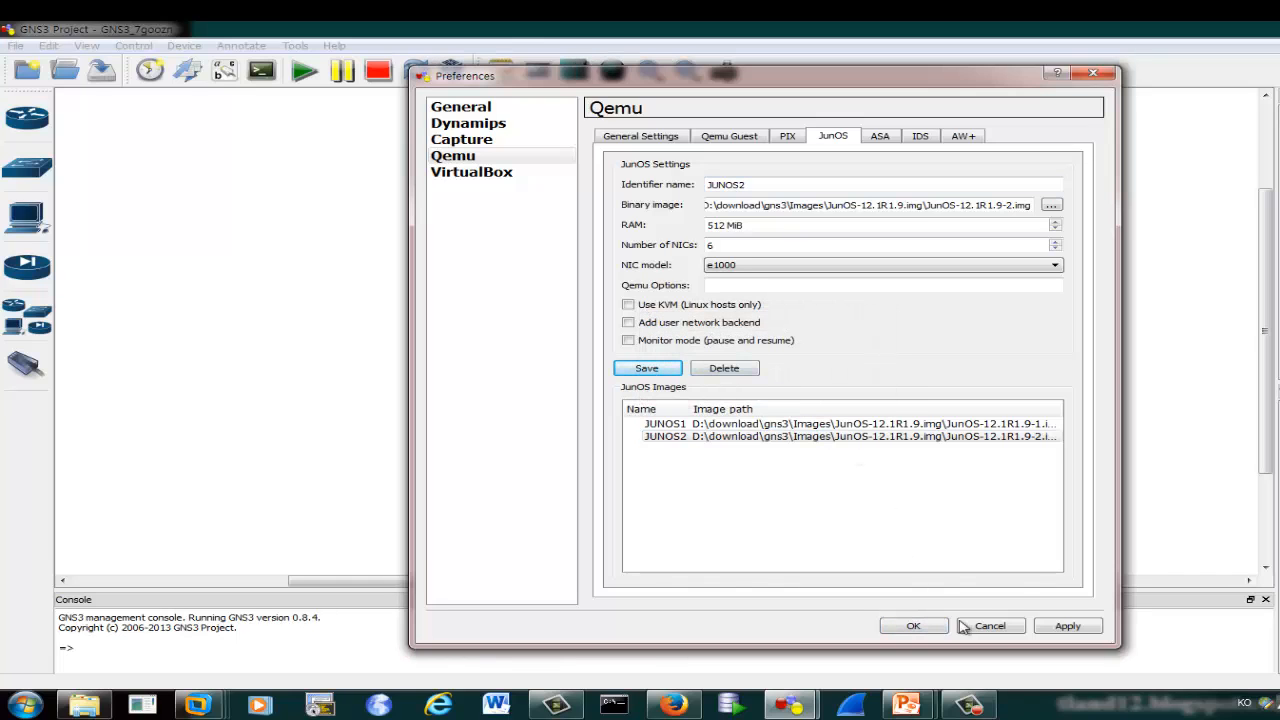
left_click(1064, 627)
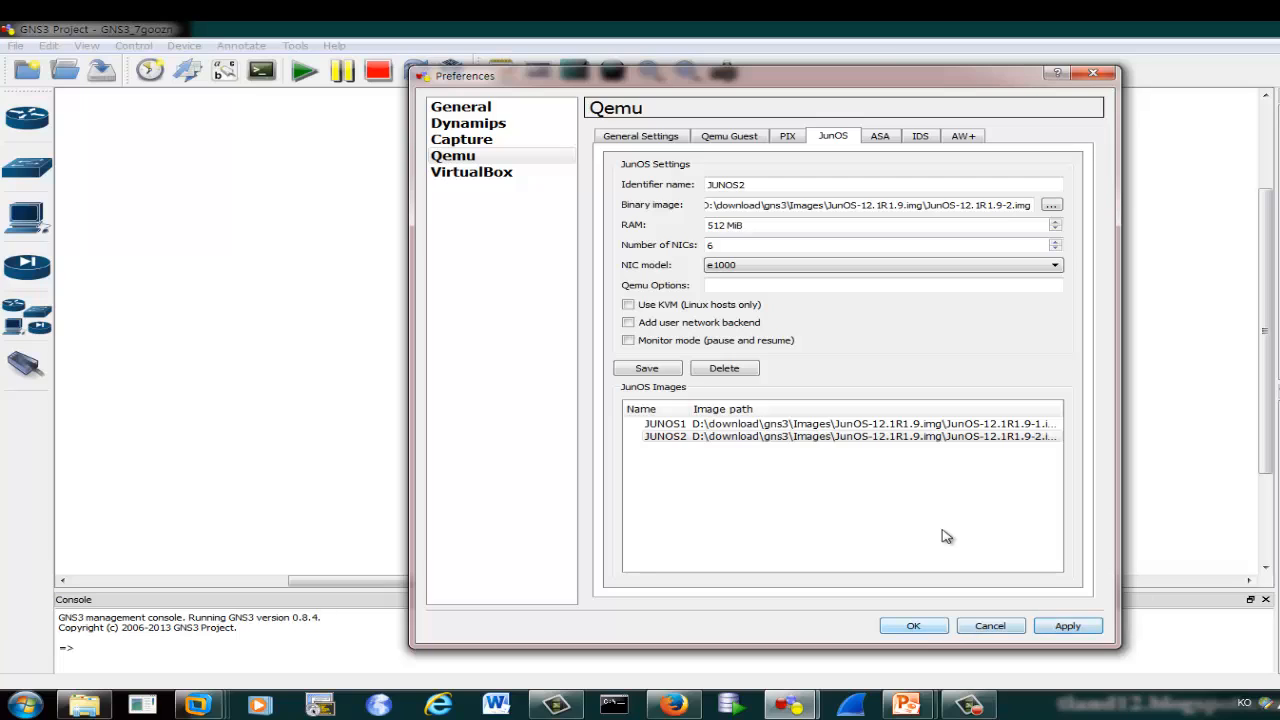
- Load the saved ASA 8.4(2) entry into the Qemu ASA settings and choose the ASA 8.4(2) preconfiguration
left_click(884, 140)
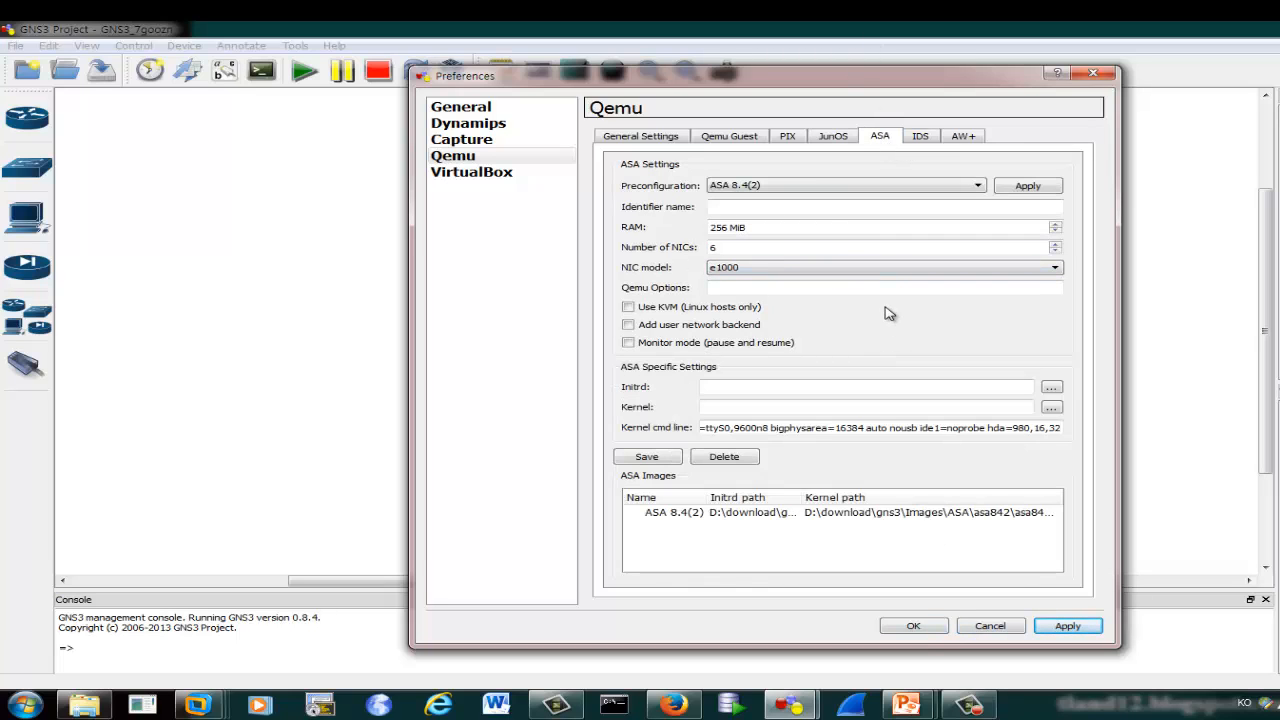
left_click(852, 514)
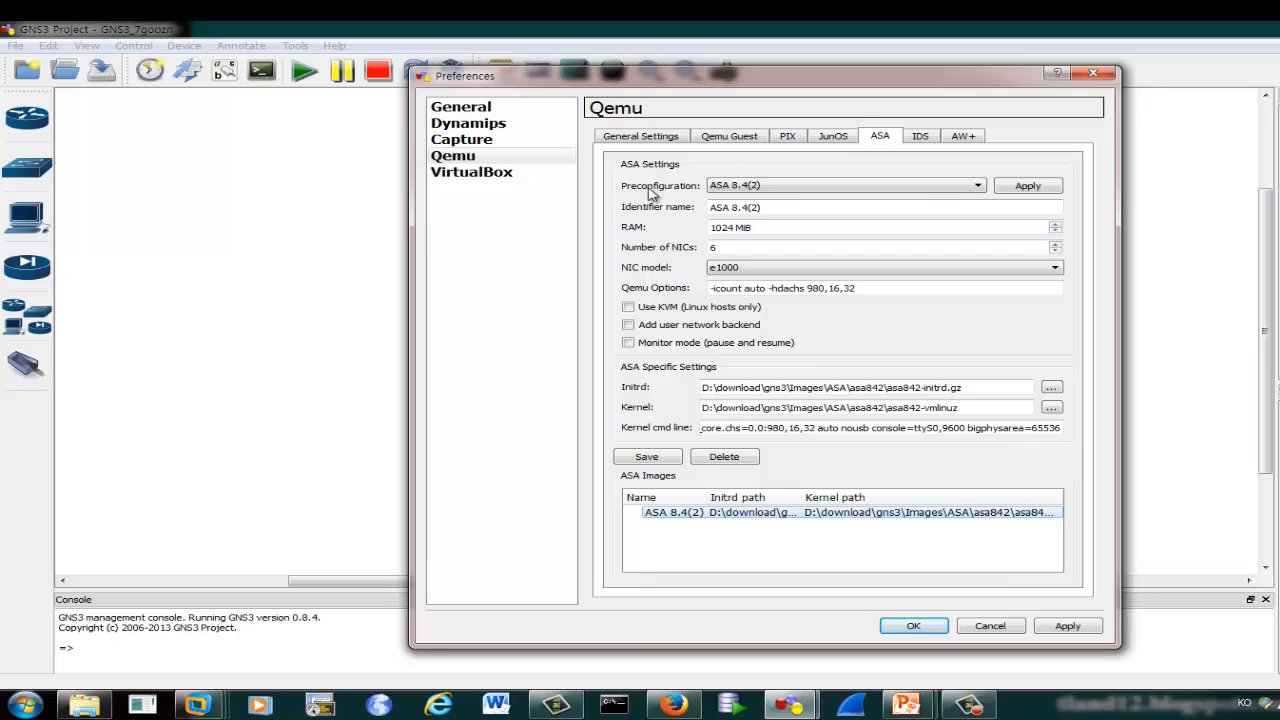
left_click(978, 186)
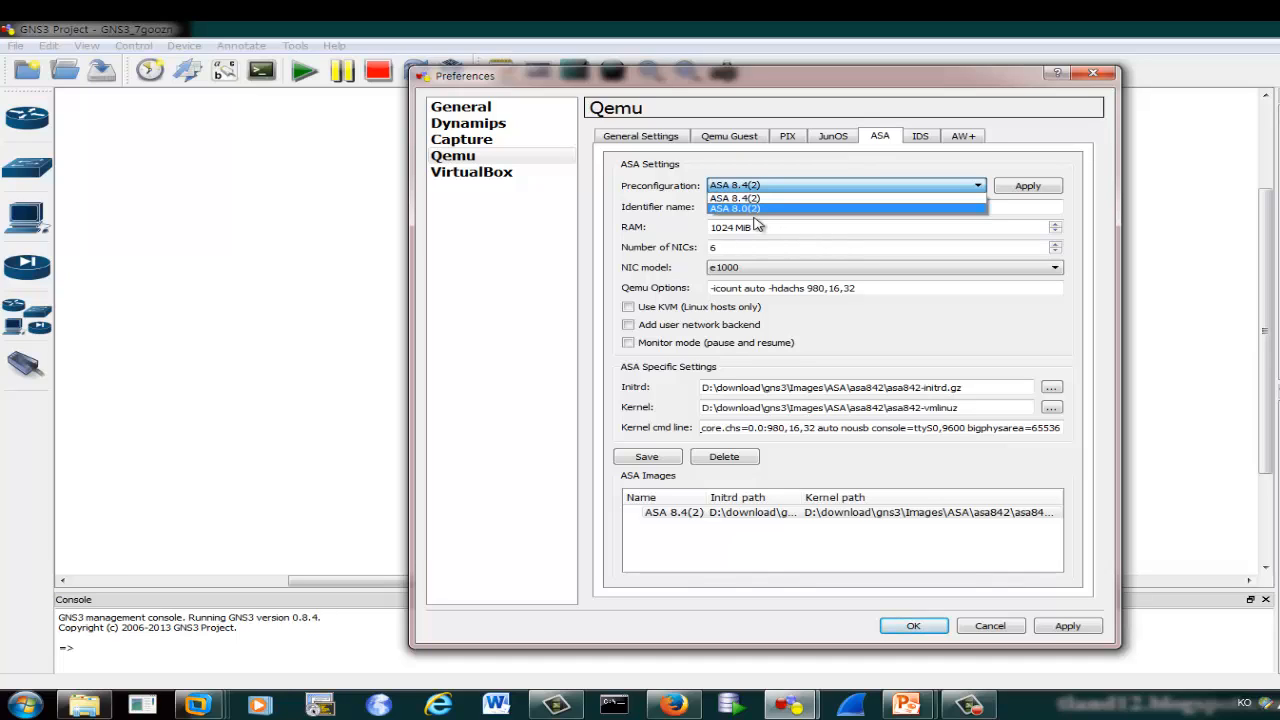
left_click(804, 196)
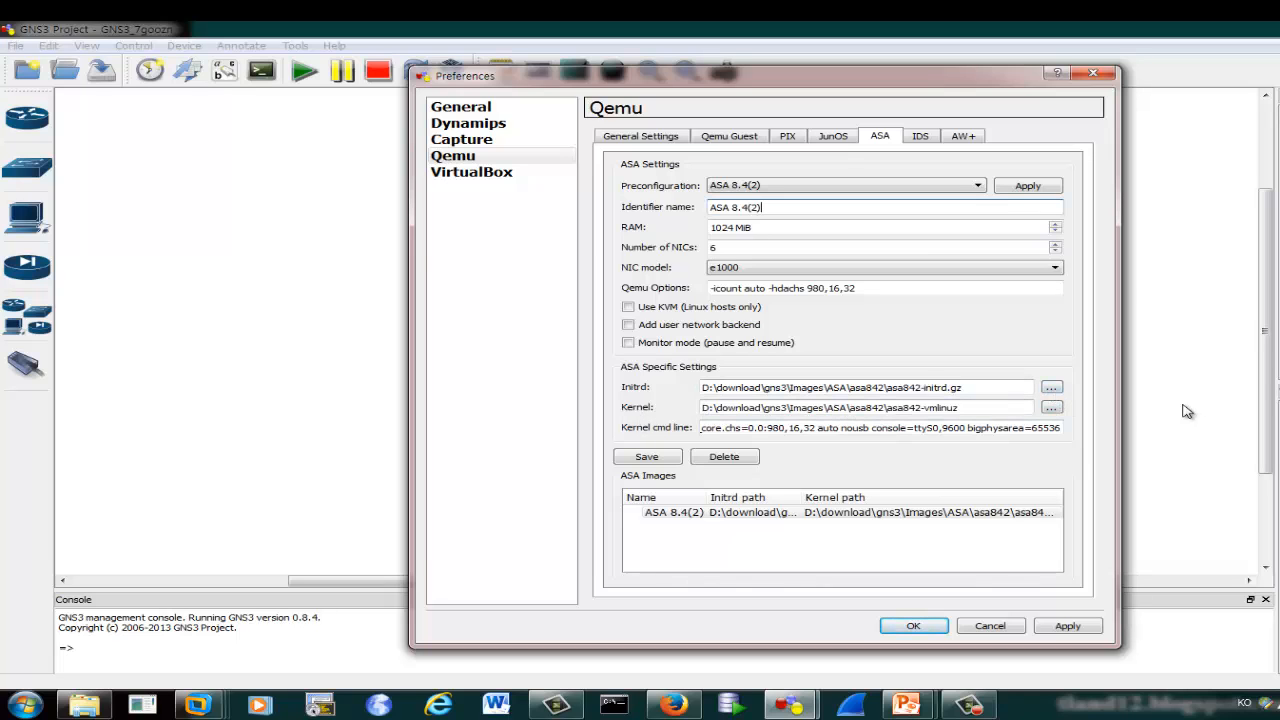
- Choose asa842-initrd.gz from D:\download\gns3\Images\ASA\asa842 as the ASA initrd file
left_click(1051, 389)
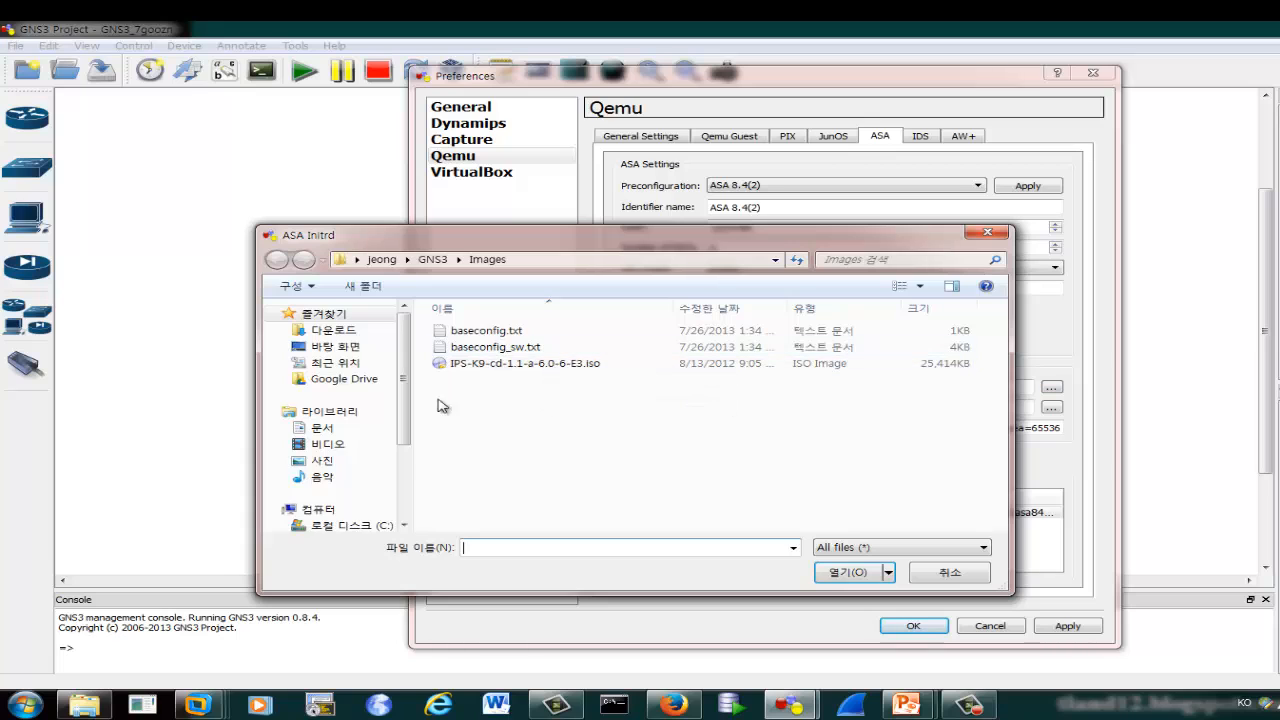
scroll(405, 432, "down", 4)
left_click(352, 453)
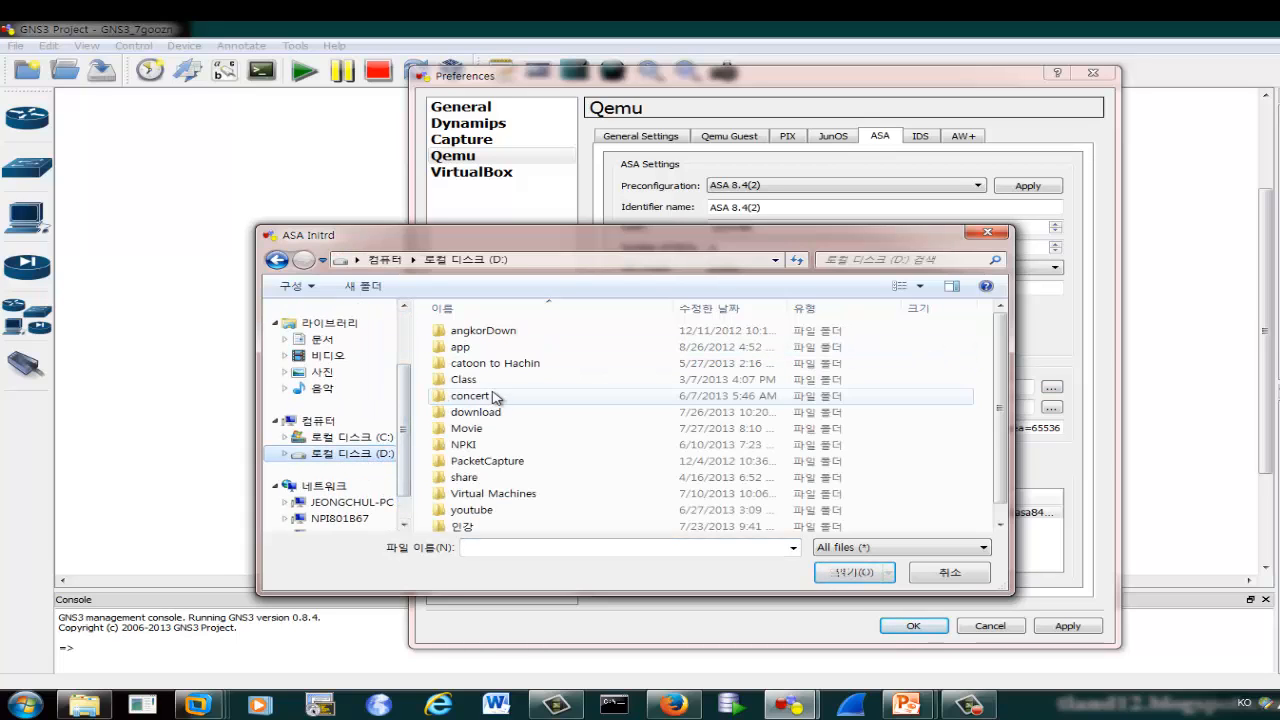
double_click(478, 413)
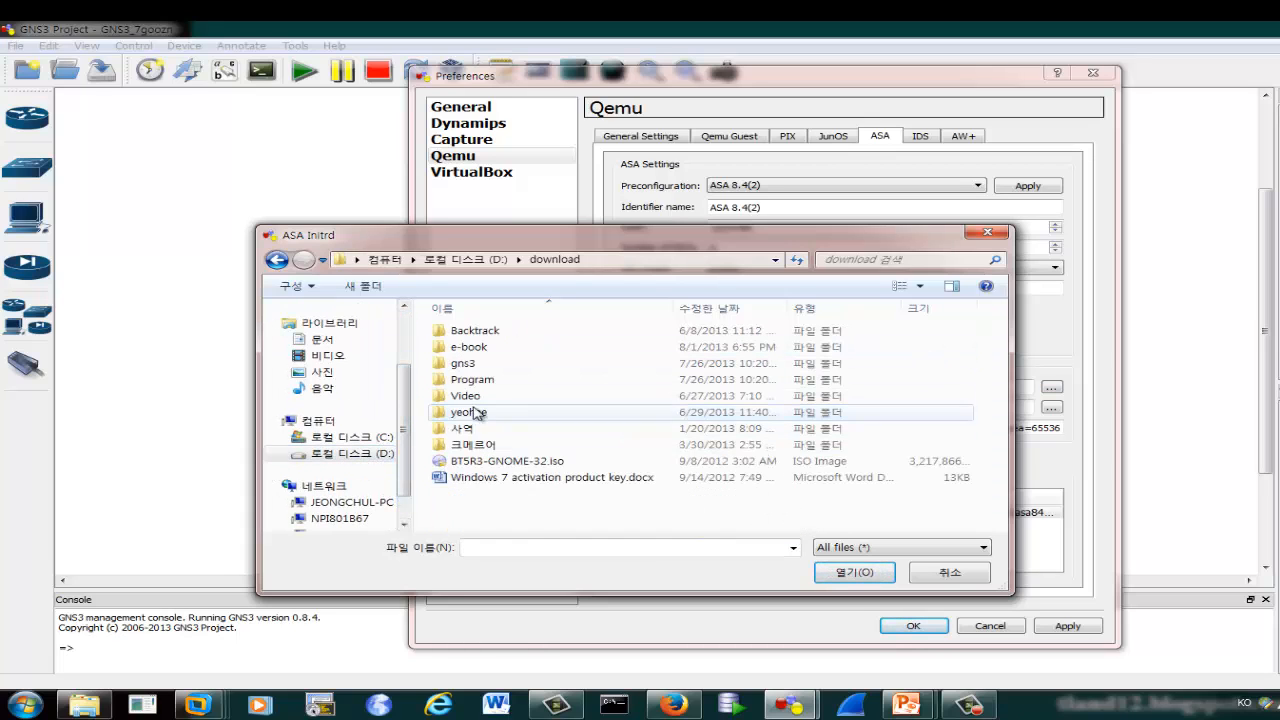
double_click(463, 363)
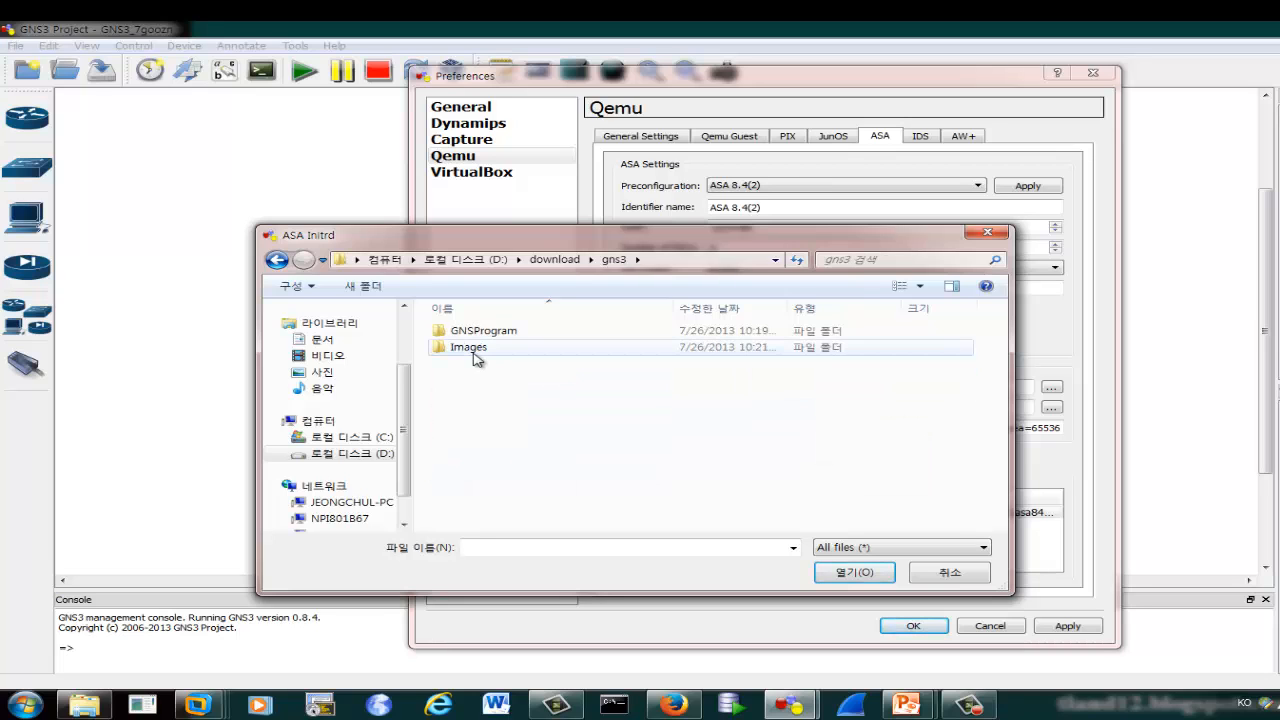
double_click(474, 348)
double_click(470, 332)
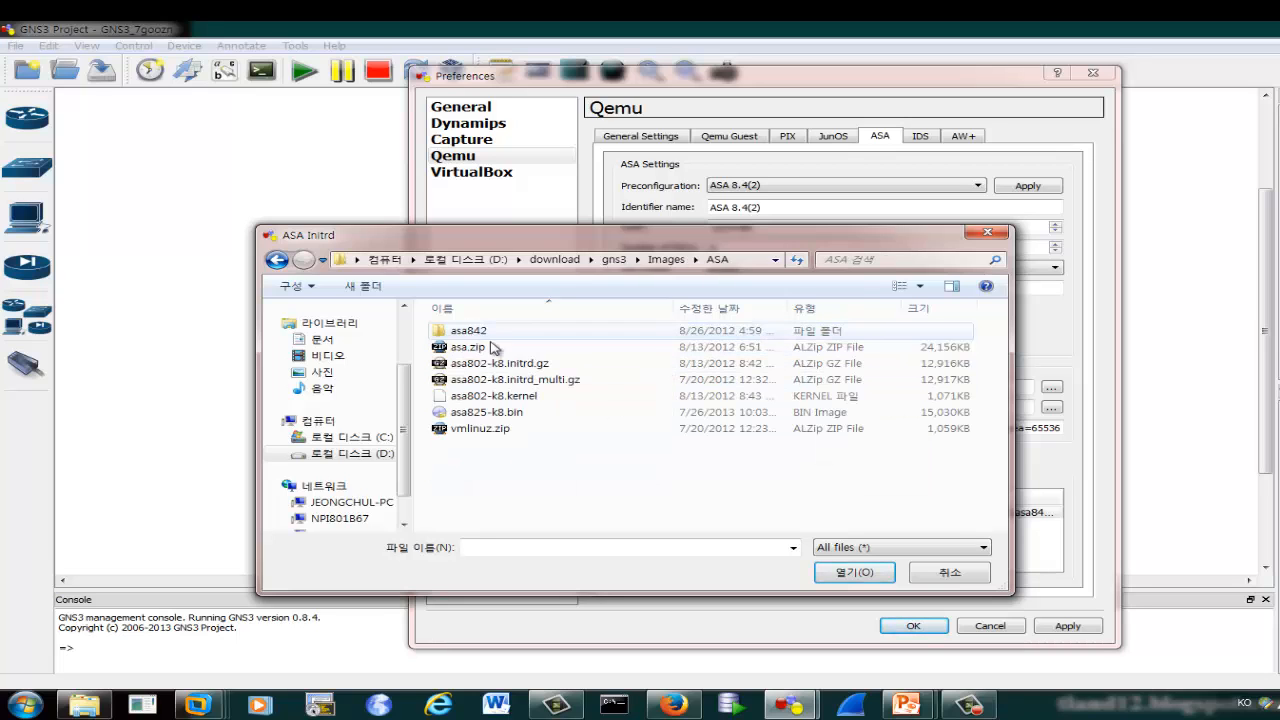
double_click(474, 334)
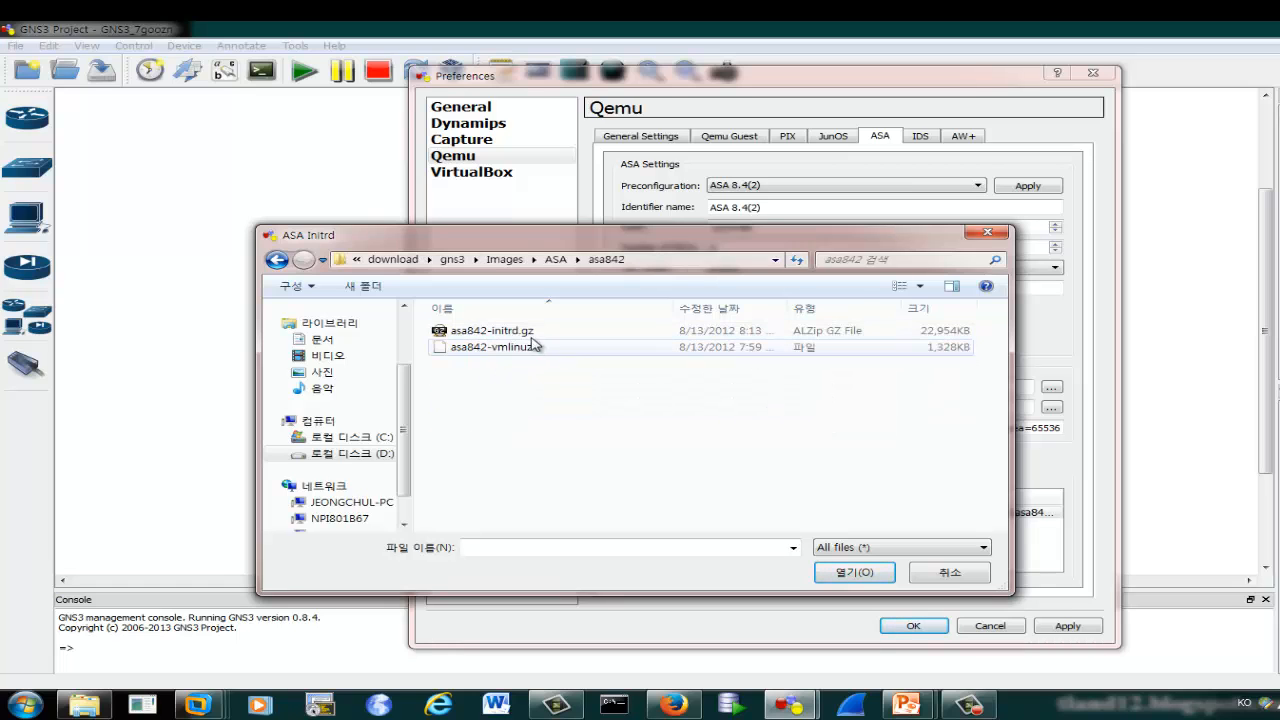
left_click(519, 334)
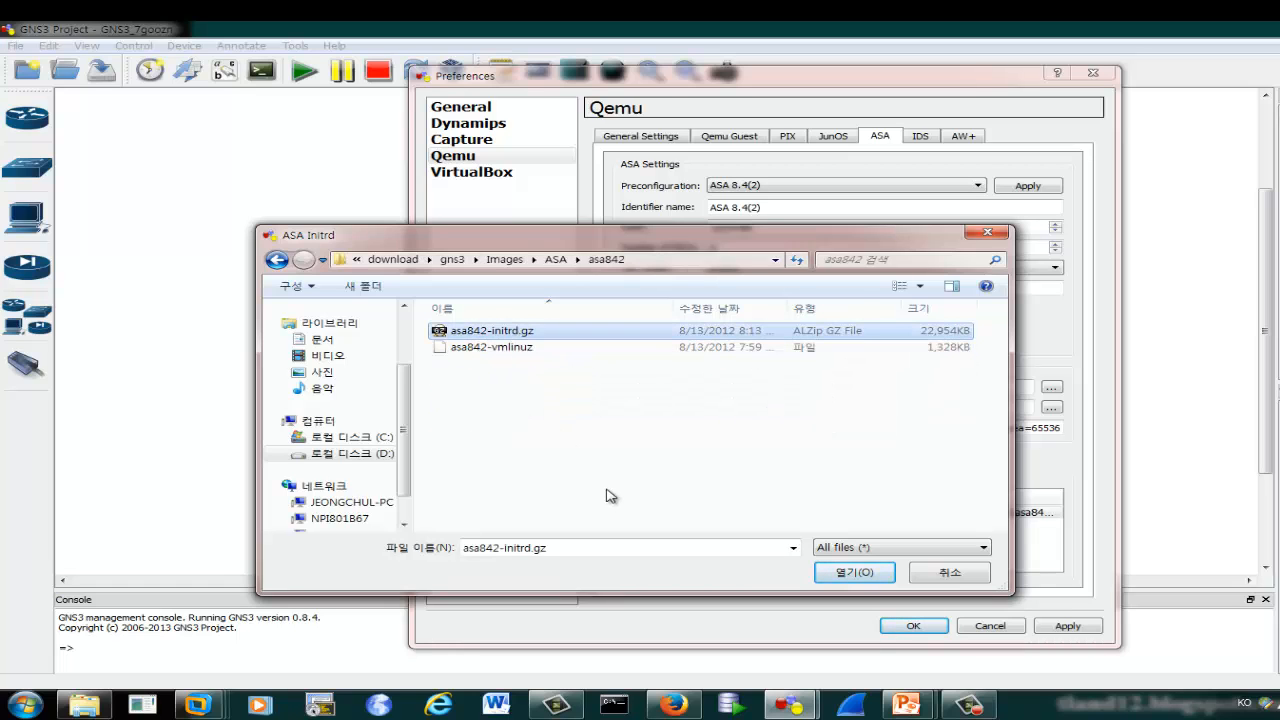
left_click(502, 332)
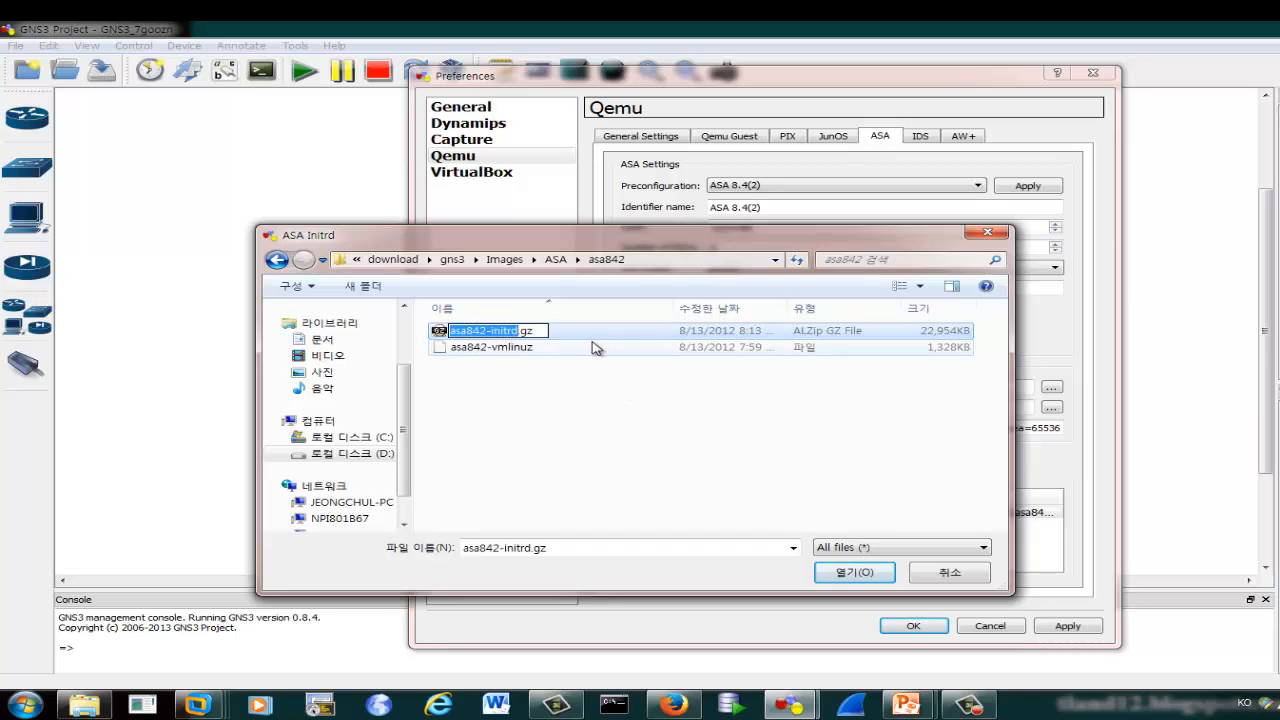
left_click(850, 574)
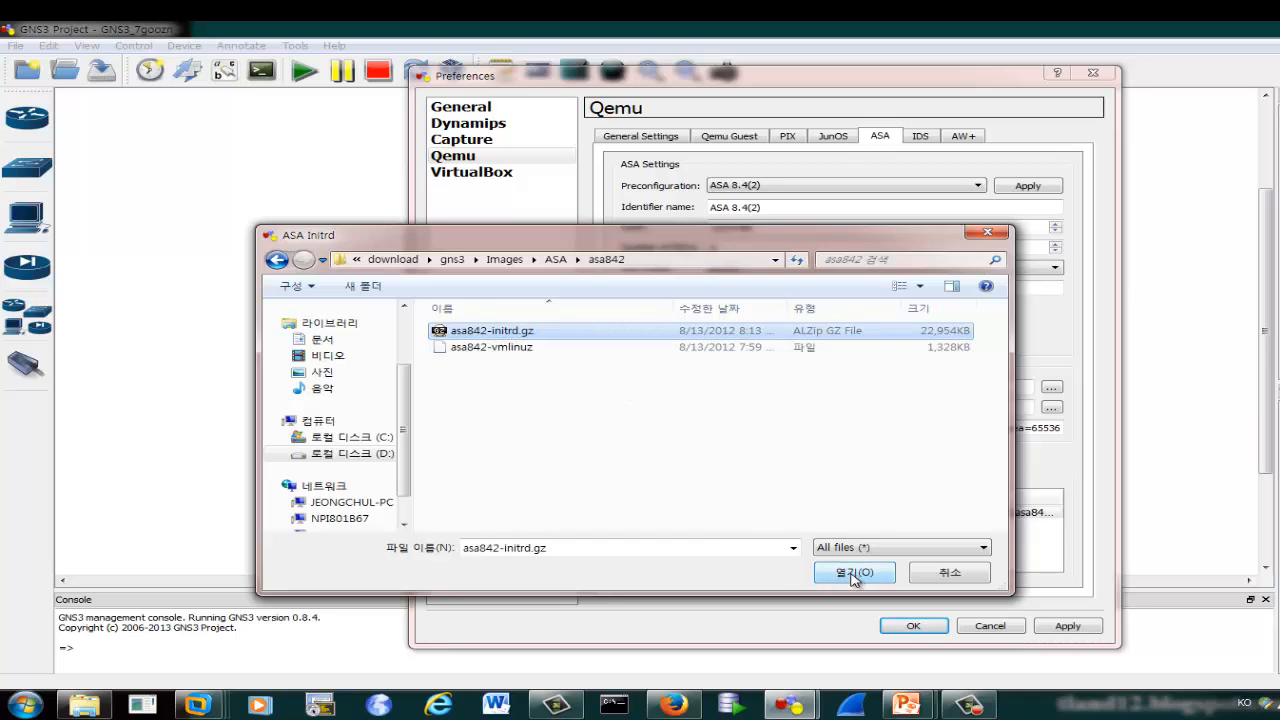
left_click(850, 574)
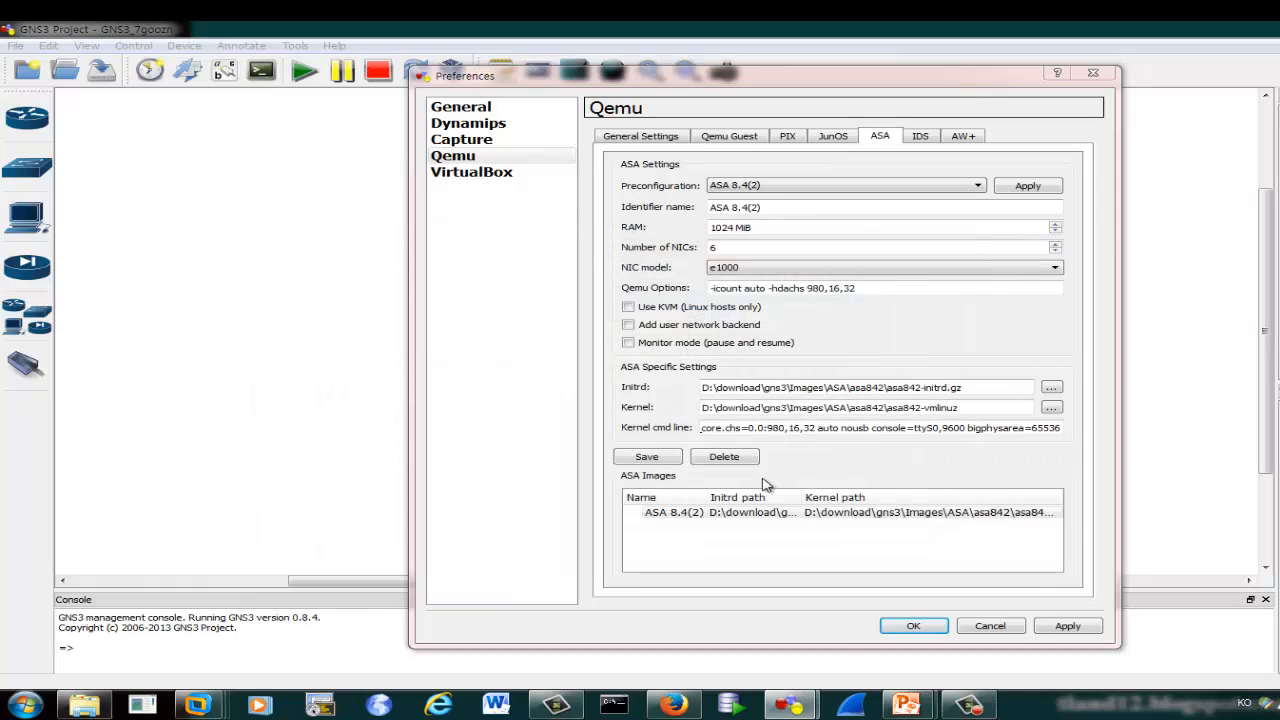
- Choose asa842-vmlinuz from D:\download\gns3\Images\ASA\asa842 as the ASA kernel file
left_click(808, 408)
left_click(1058, 411)
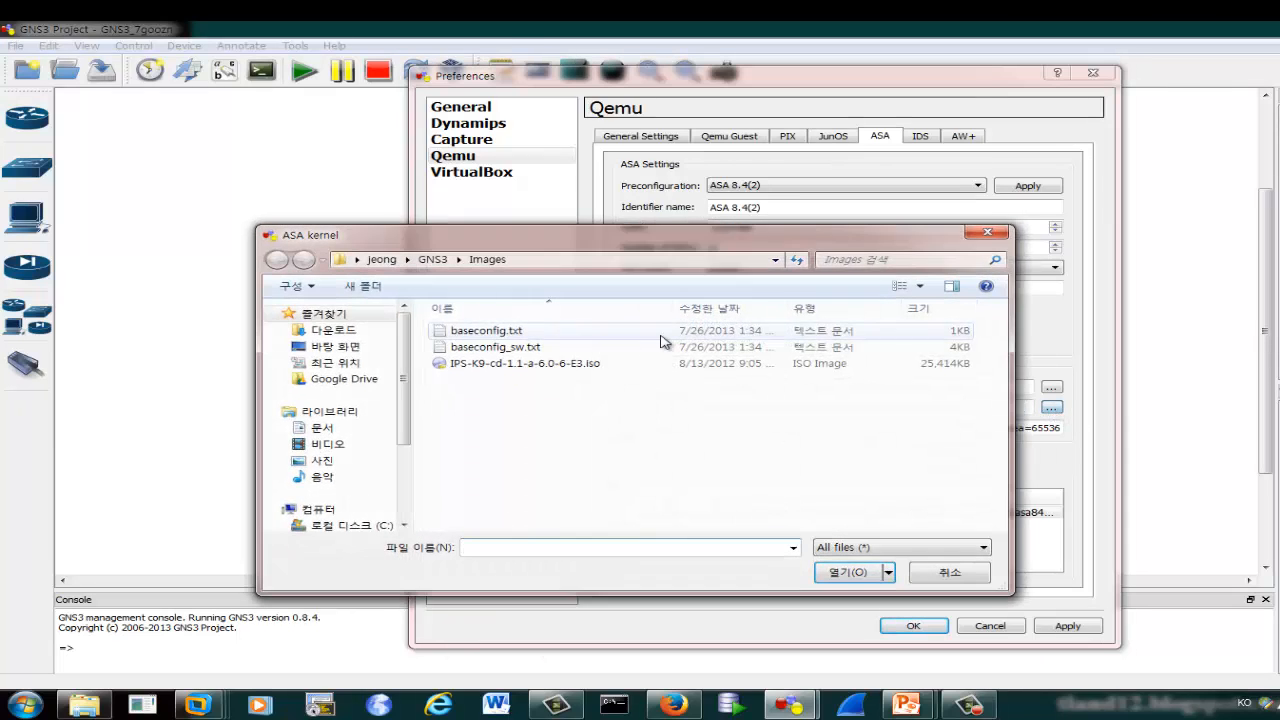
scroll(405, 450, "down", 3)
left_click(335, 455)
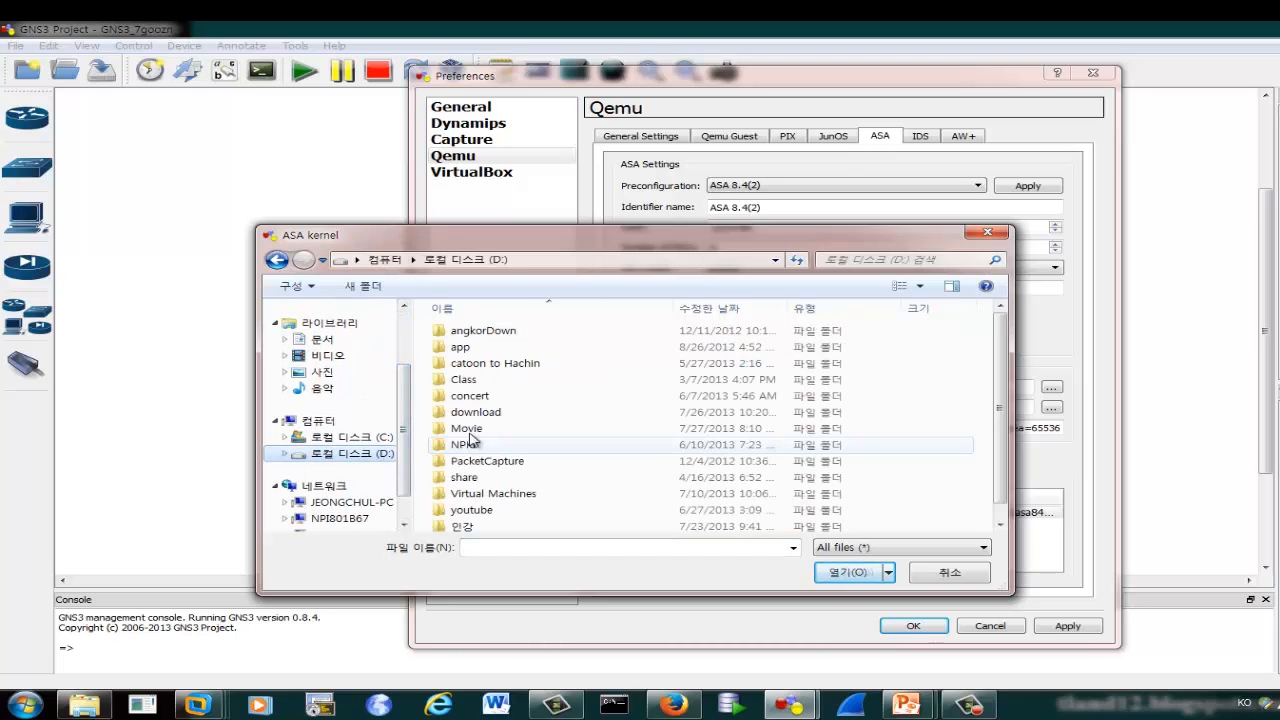
double_click(478, 412)
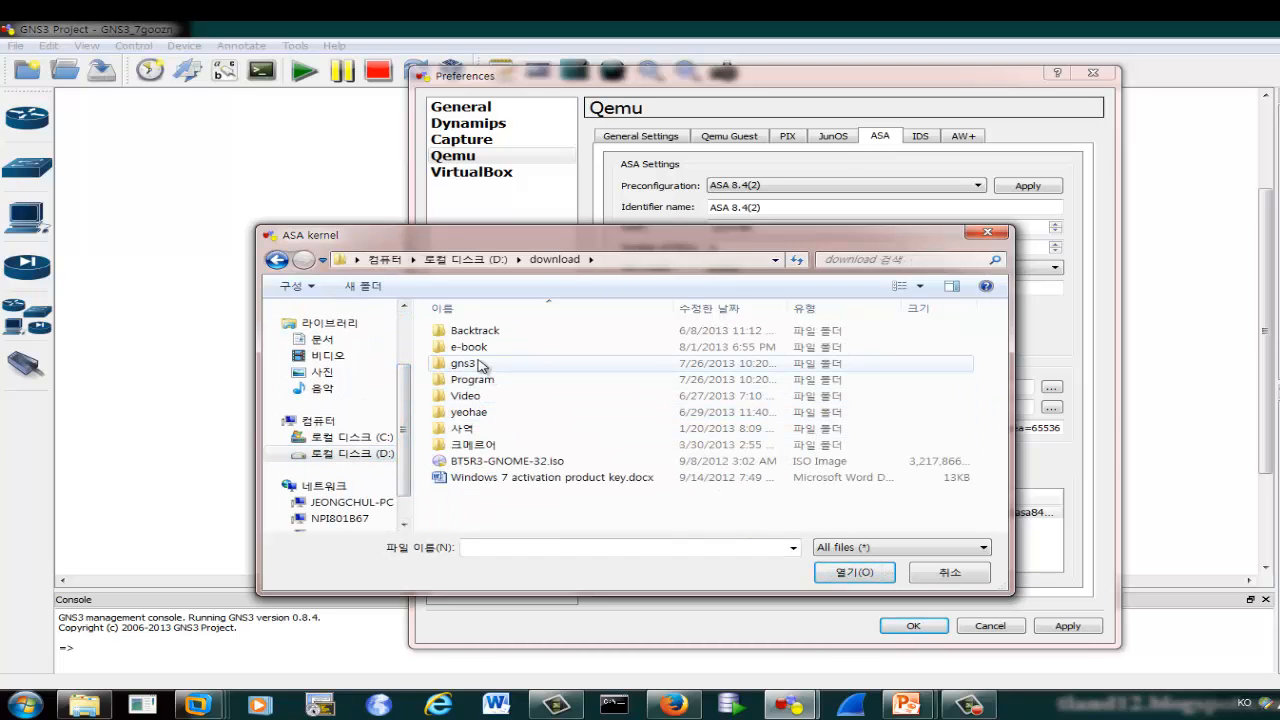
double_click(478, 364)
left_click(477, 350)
double_click(477, 350)
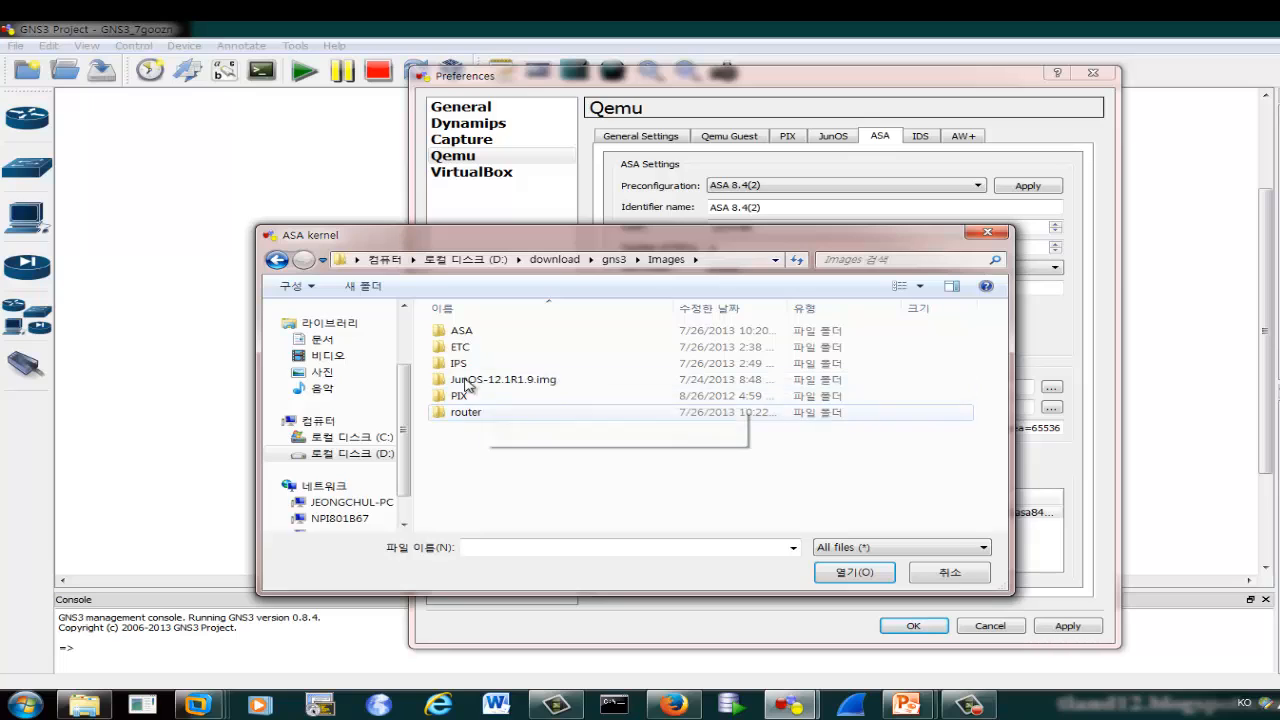
double_click(468, 331)
double_click(488, 334)
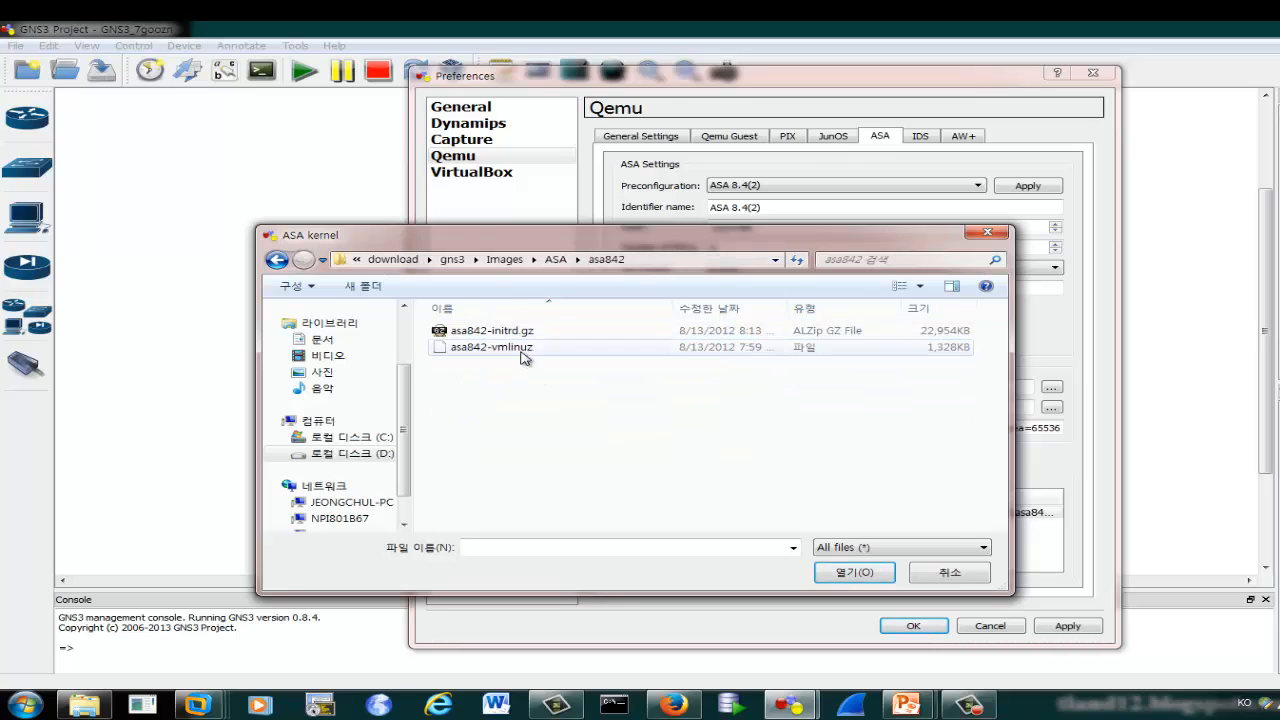
left_click(524, 348)
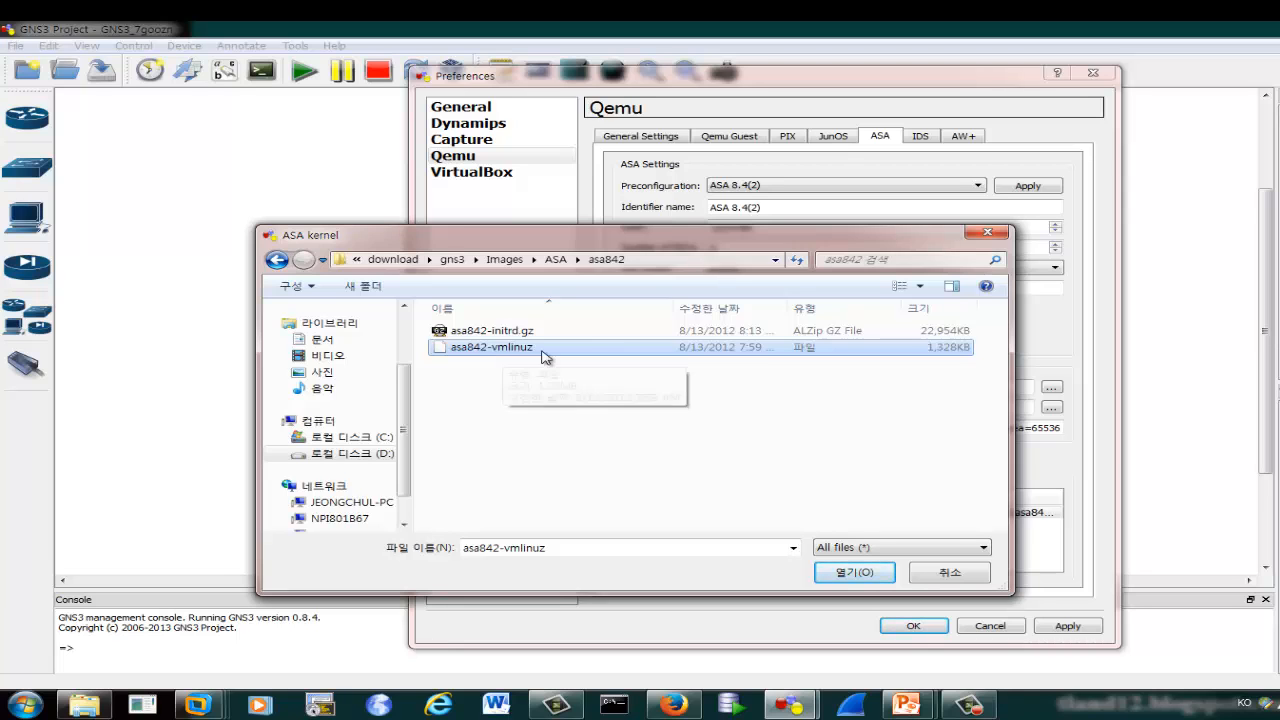
left_click(855, 573)
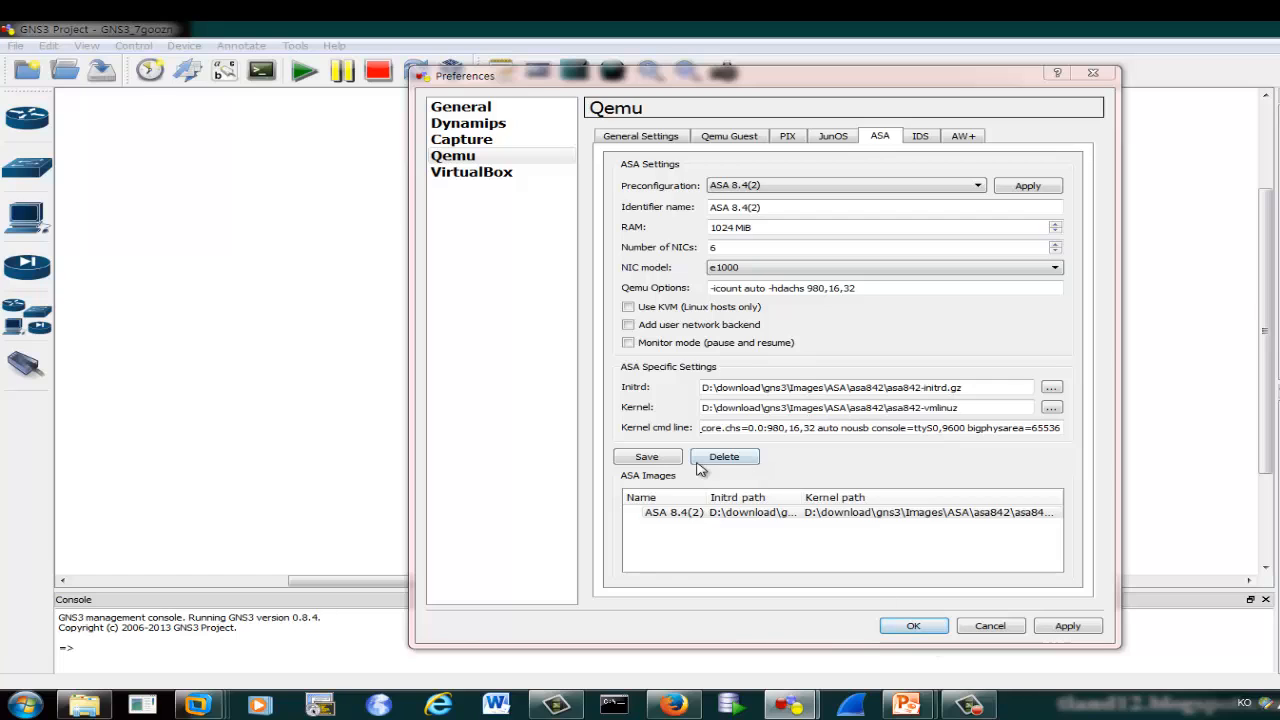
- Save the ASA 8.4(2) image settings and apply the preferences
left_click(662, 459)
left_click(832, 385)
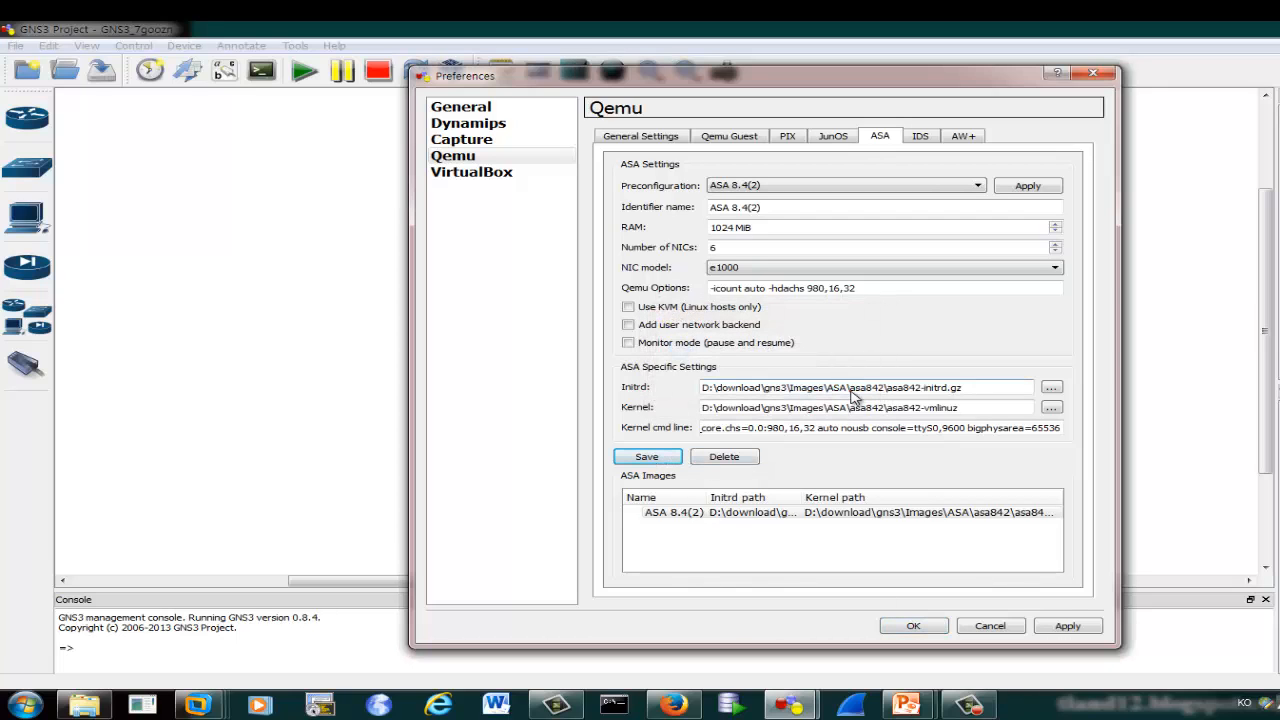
left_click(1067, 628)
- Review the Qemu settings for IDS and AW+ devices, and close the preferences with the changes accepted
left_click(919, 140)
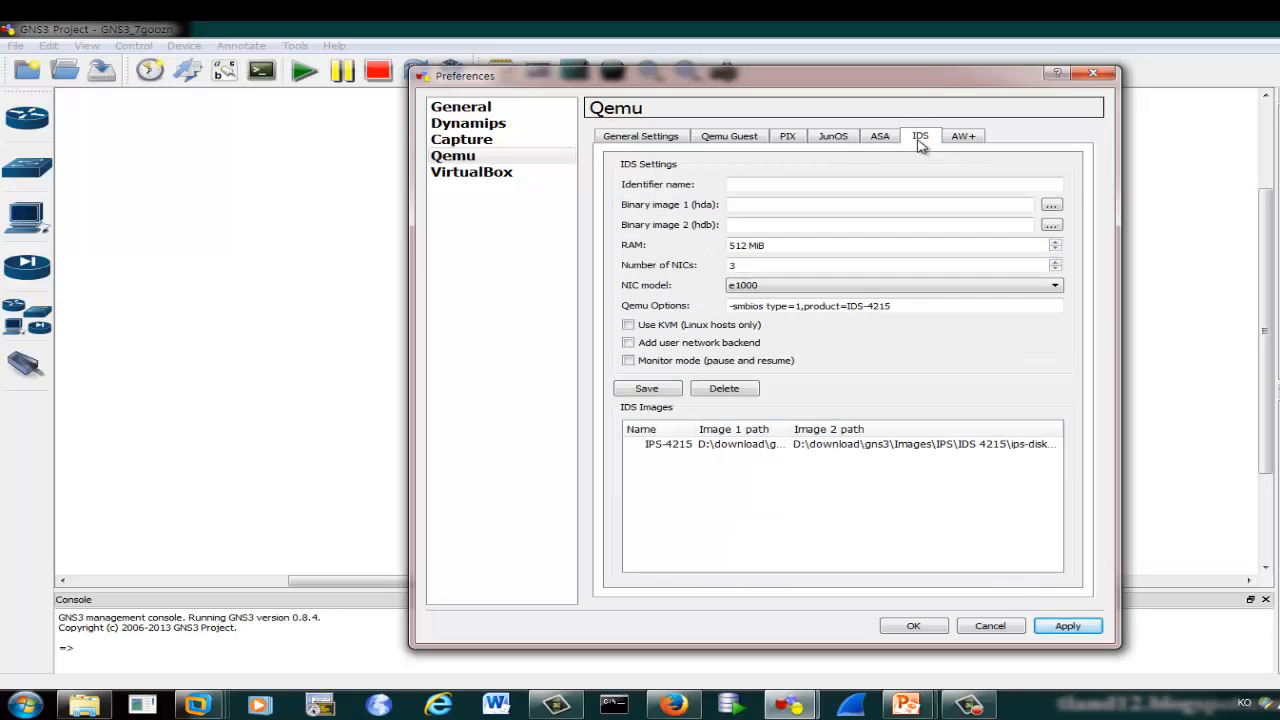
left_click(966, 138)
left_click(917, 142)
left_click(899, 185)
left_click(913, 626)
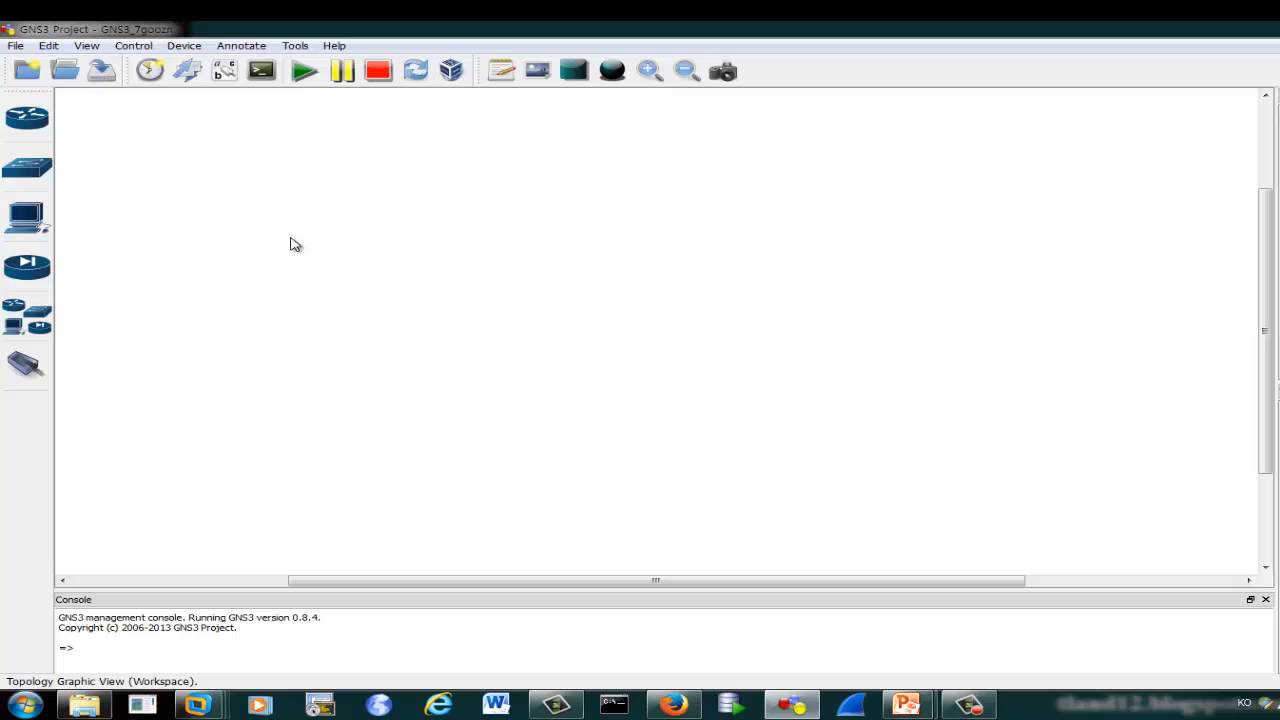
- Show the list of all devices and place a Router c3600 in the upper part of the workspace
left_click(27, 316)
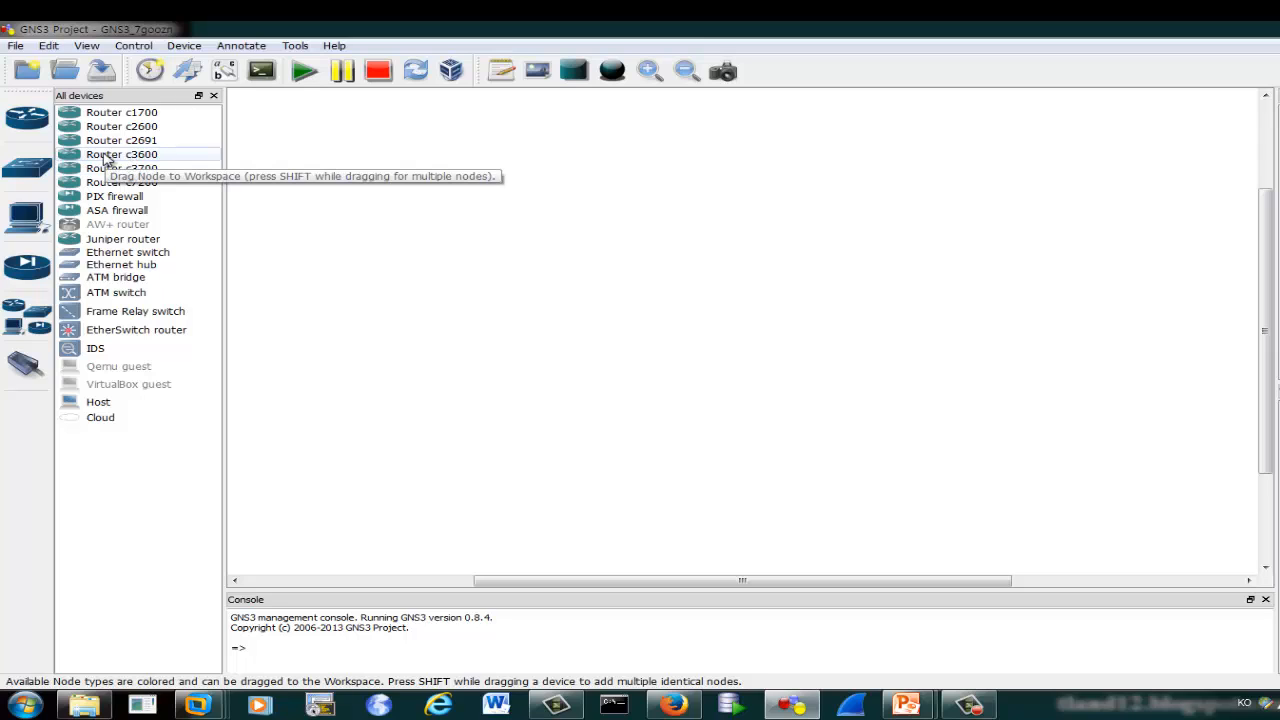
left_click_drag(107, 160, 432, 210)
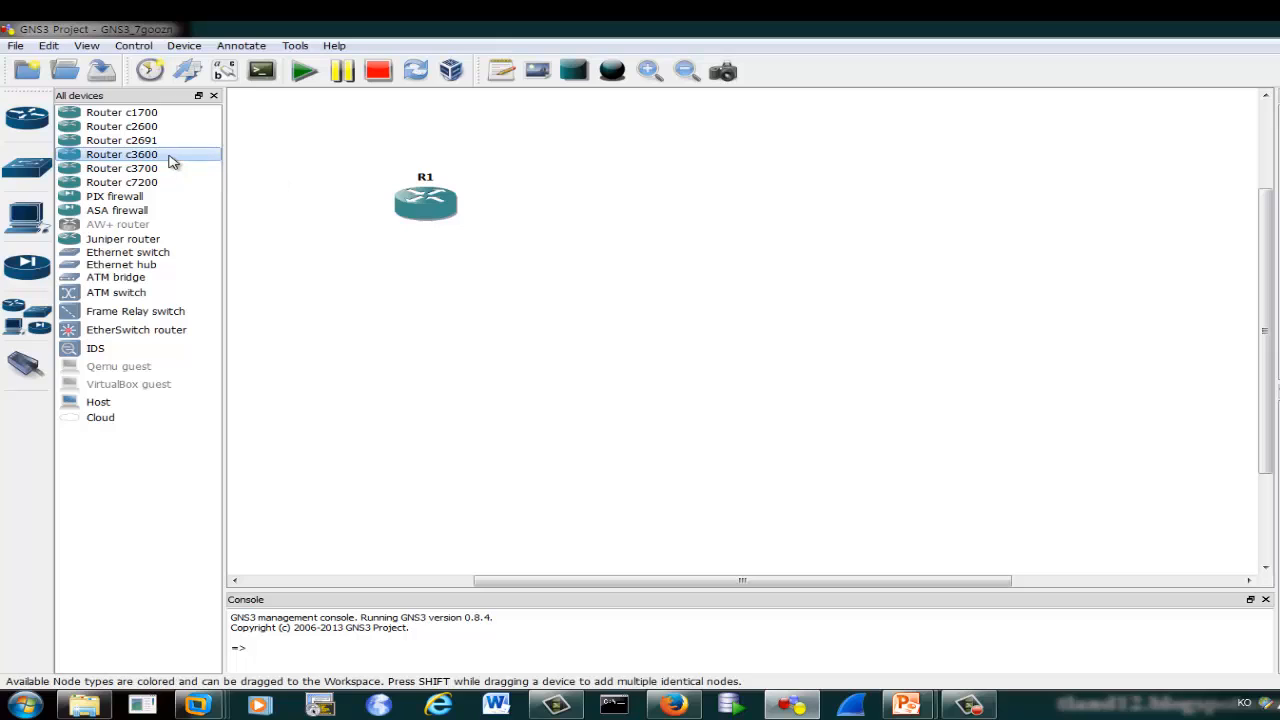
left_click_drag(170, 162, 692, 226)
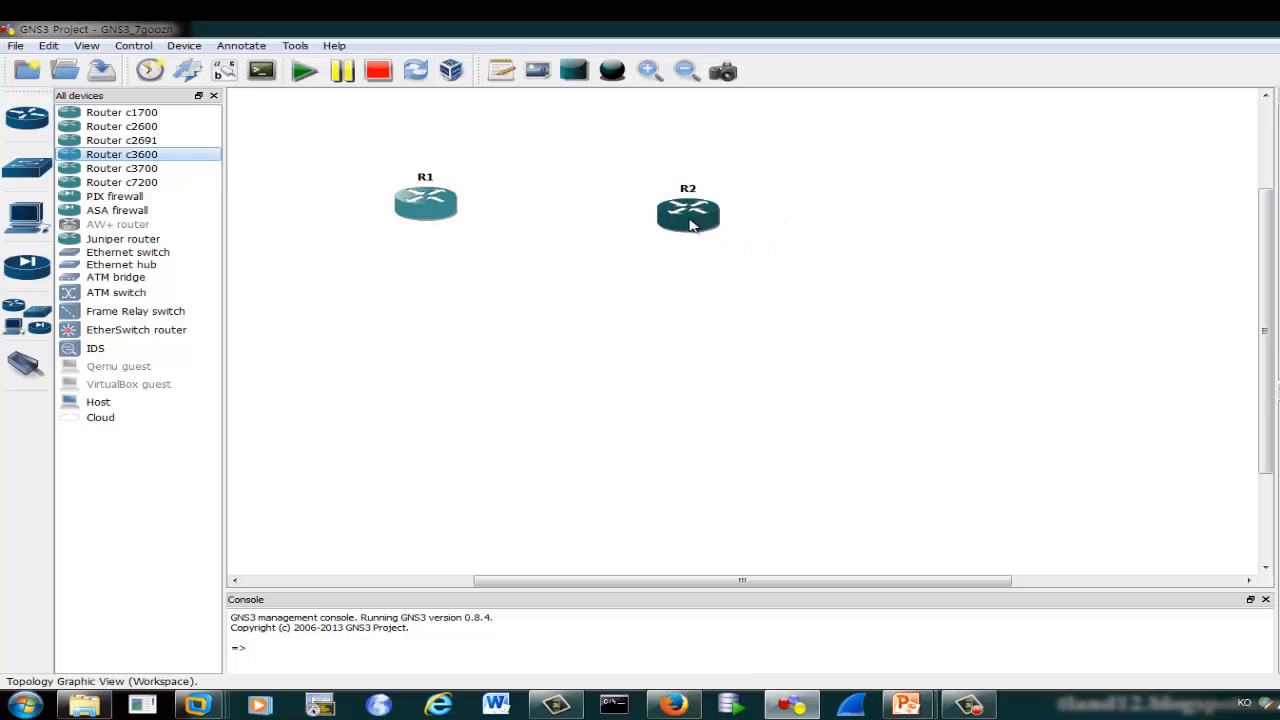
right_click(694, 222)
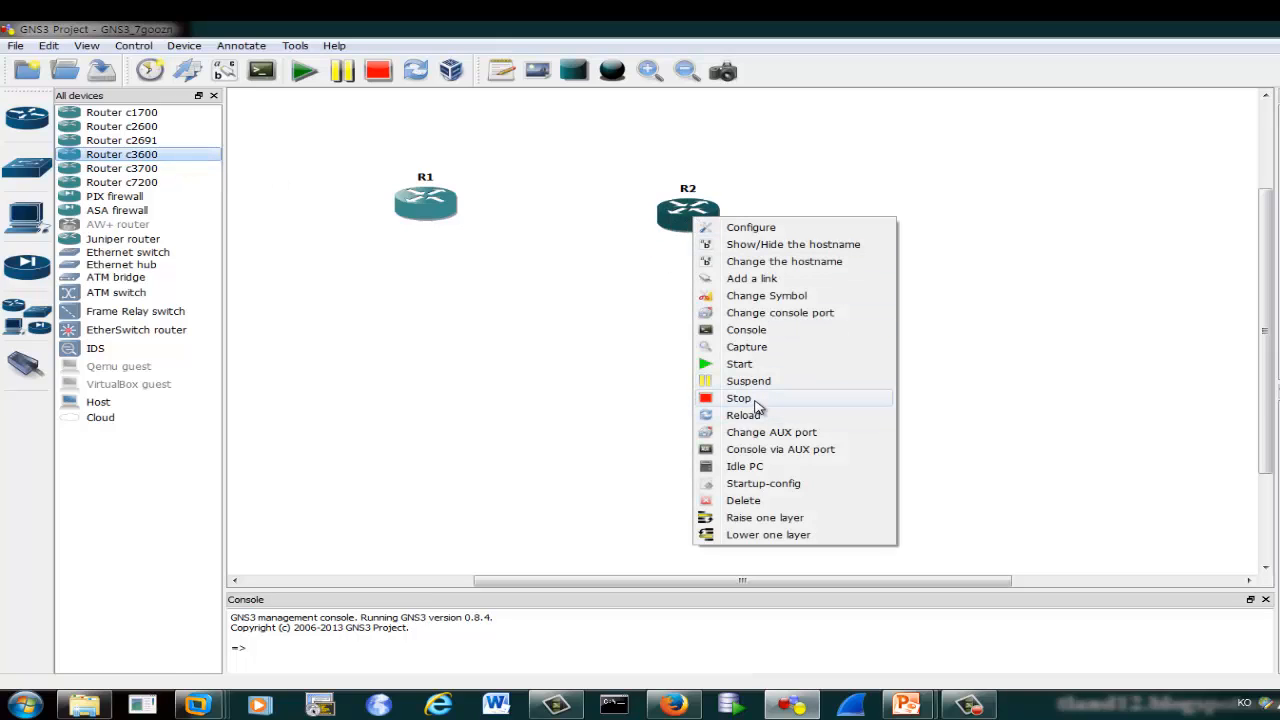
left_click(743, 500)
- Add a Router c7200 to the right of R1 and a Juniper router with the JUNOS1 image beyond it
left_click_drag(158, 185, 700, 220)
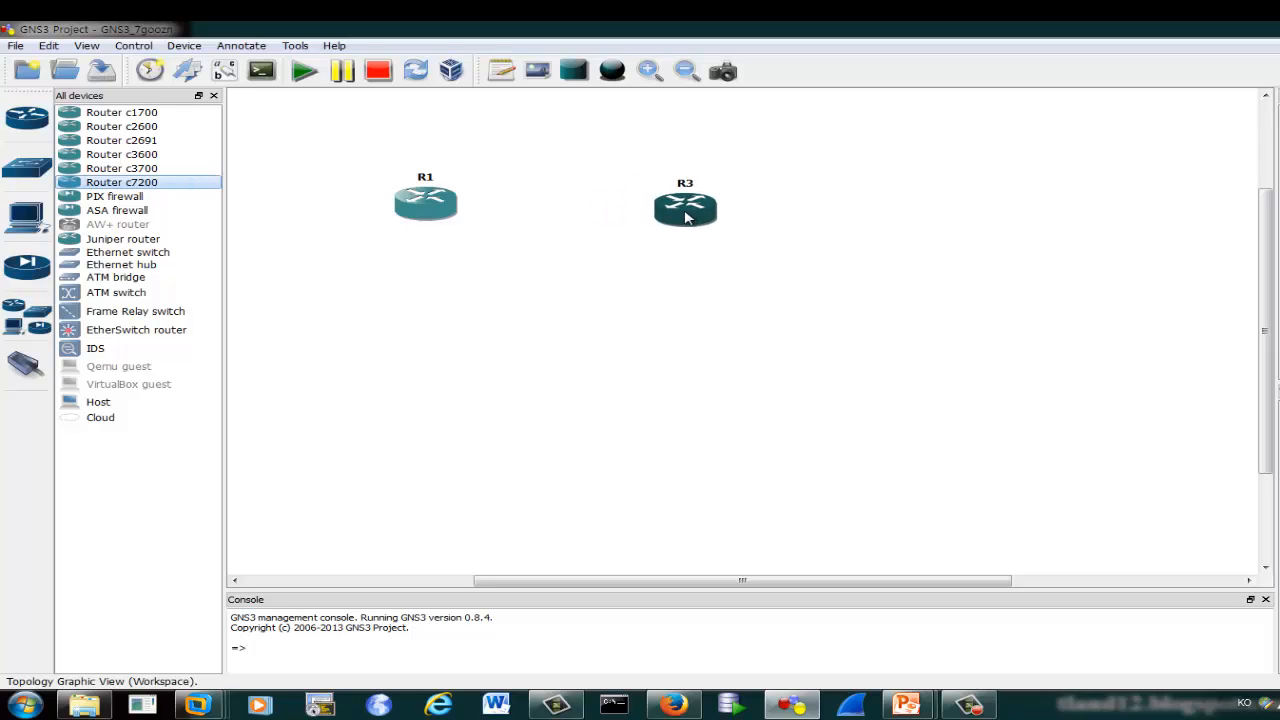
left_click(286, 291)
left_click_drag(113, 245, 871, 223)
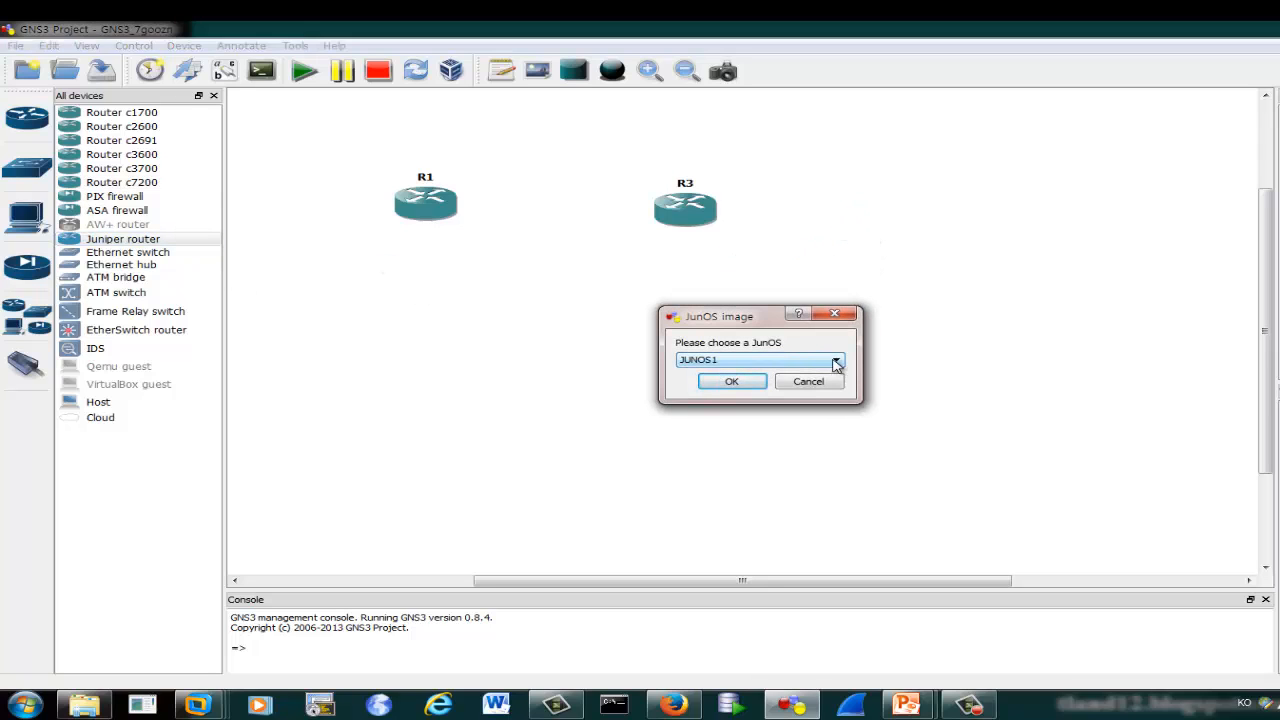
left_click(836, 362)
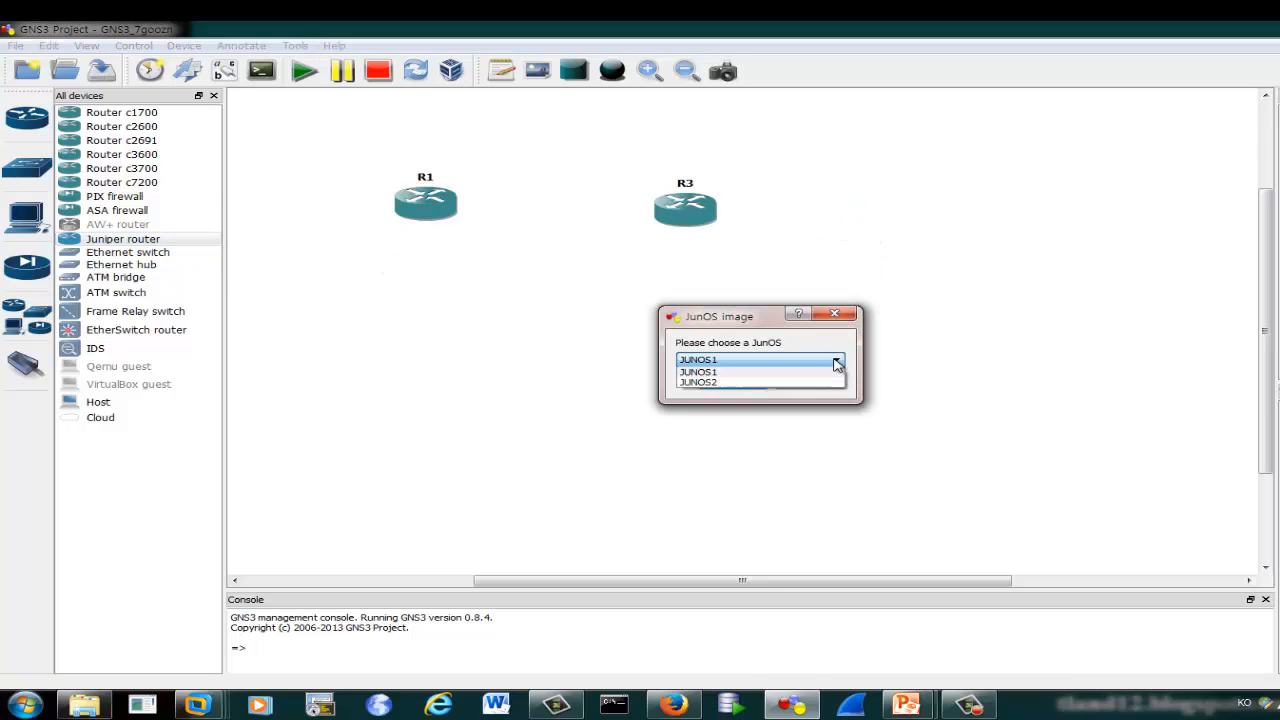
left_click(733, 373)
left_click(730, 384)
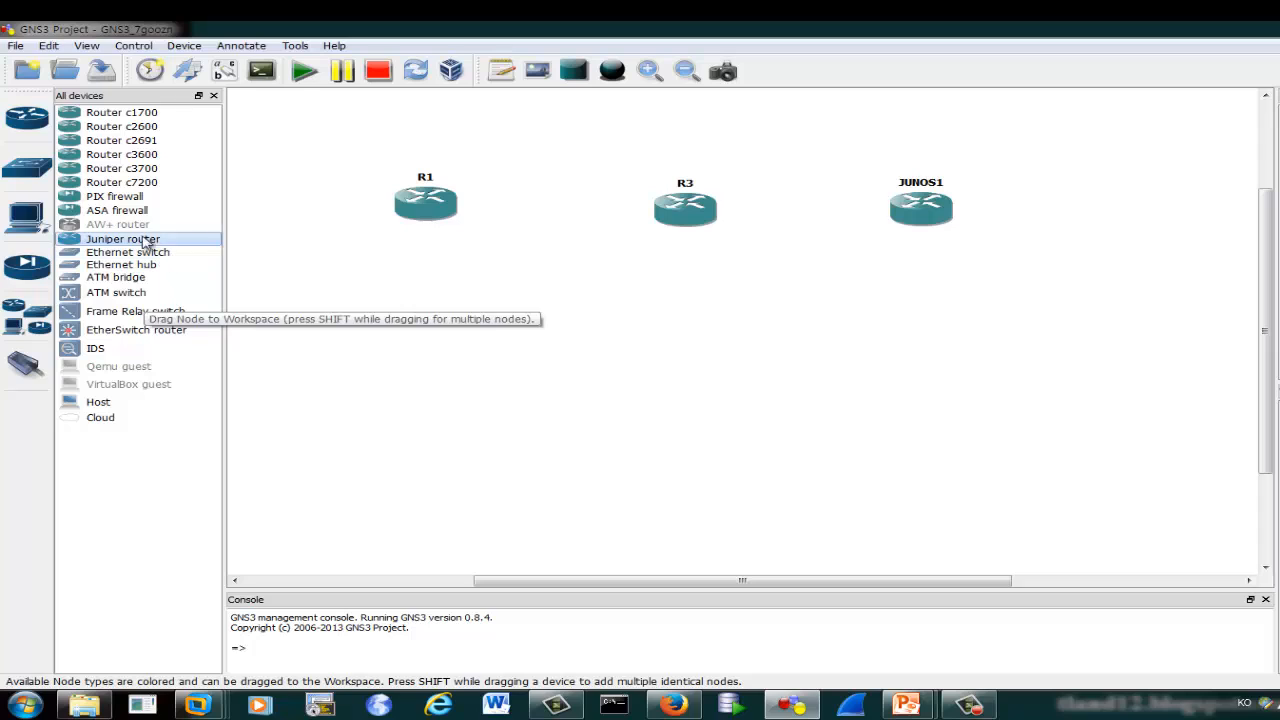
- Add an ASA firewall at the right end of the row and shift R3, JUNOS1 and the firewall slightly left
left_click_drag(100, 211, 1114, 228)
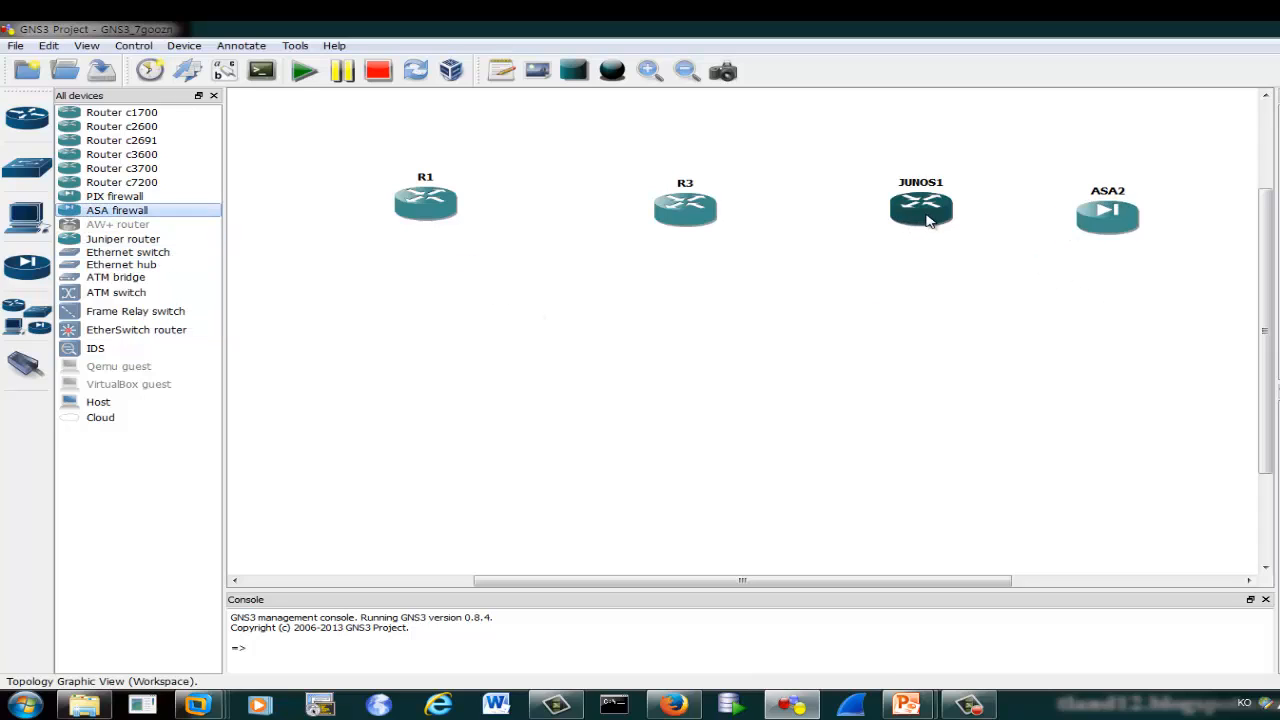
left_click_drag(929, 216, 913, 216)
left_click_drag(697, 213, 669, 208)
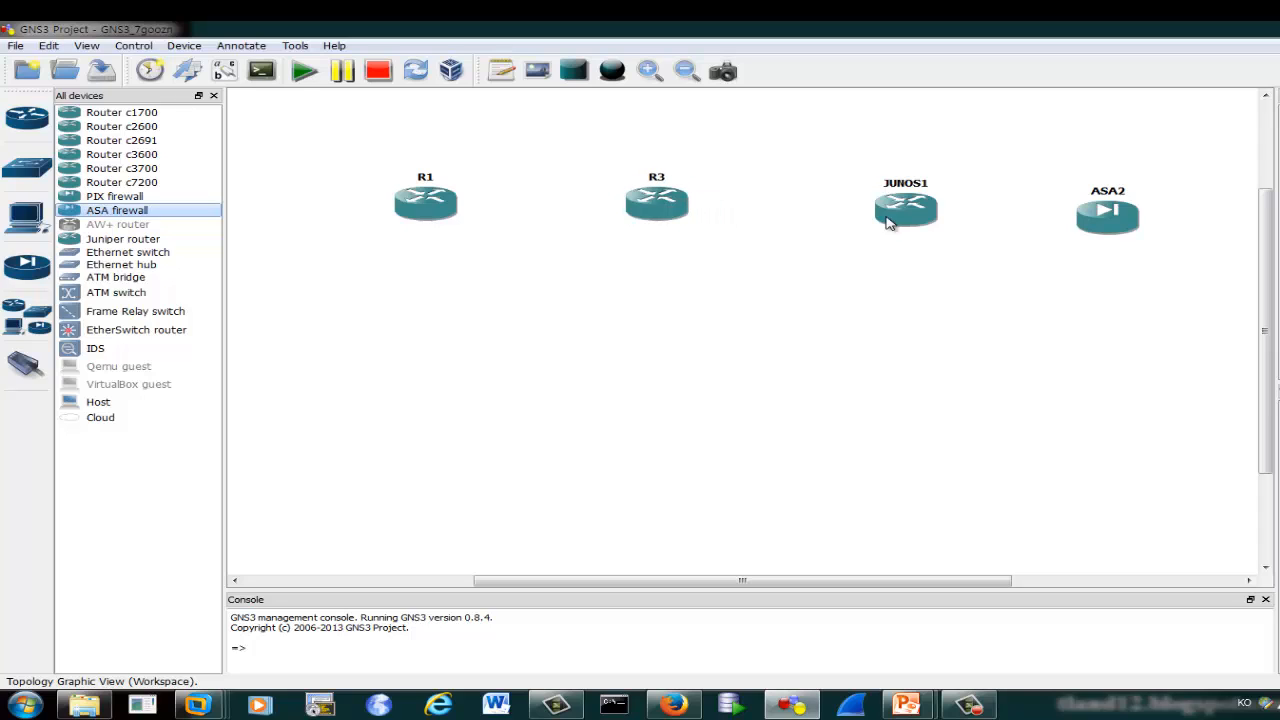
left_click_drag(887, 218, 850, 215)
left_click_drag(1076, 216, 1037, 212)
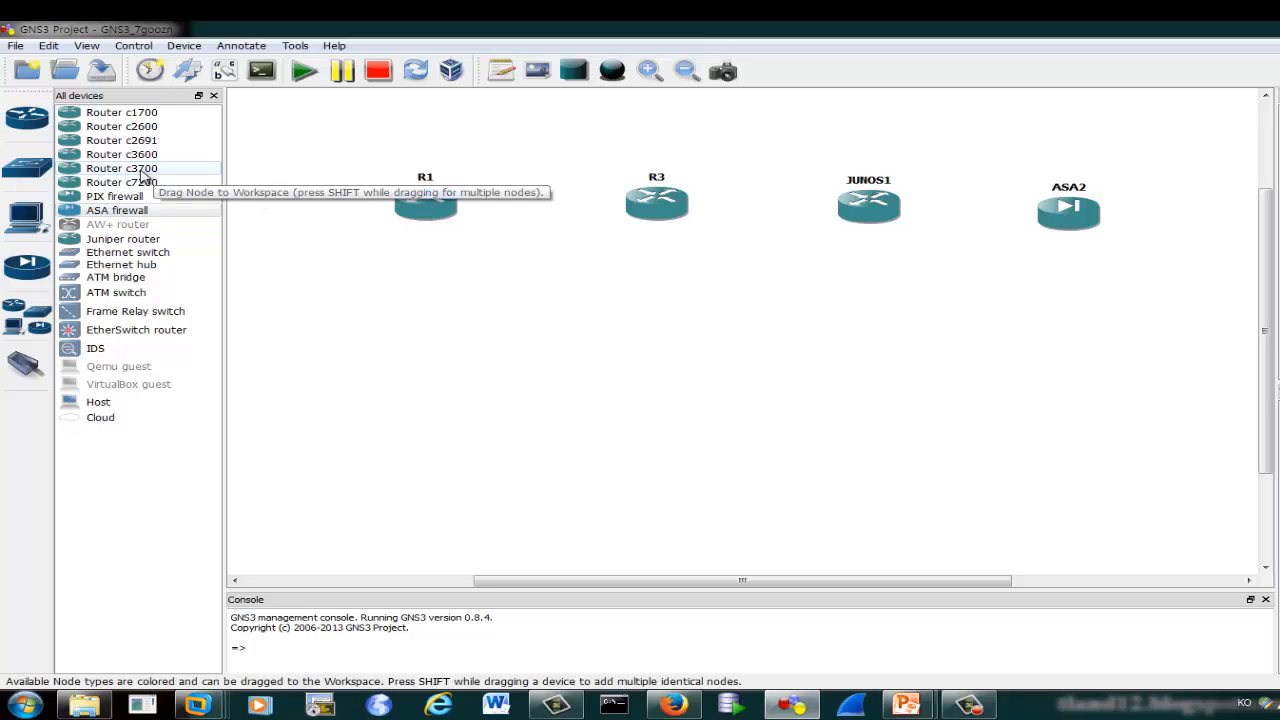
- Add a Router c3700 below the device row and fine-tune the alignment of R1, R3, JUNOS1 and ASA2
left_click_drag(137, 174, 709, 412)
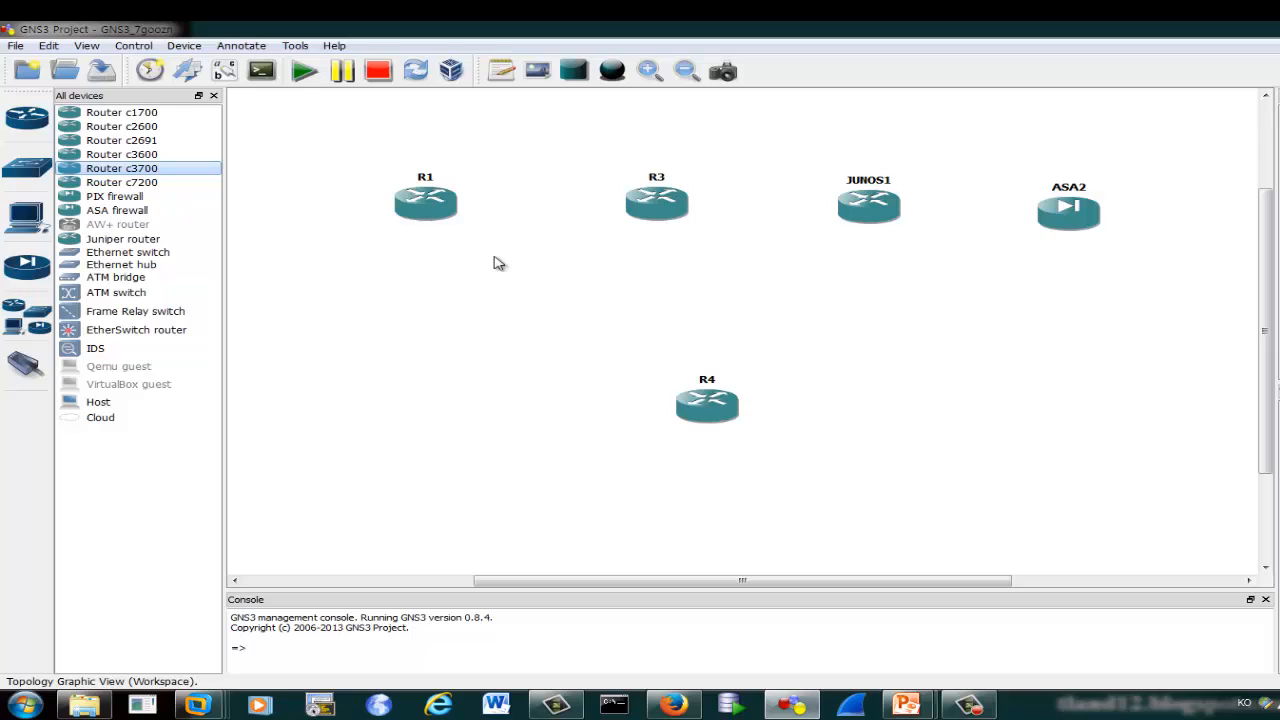
left_click_drag(422, 212, 422, 216)
left_click_drag(658, 201, 655, 208)
left_click_drag(877, 215, 866, 216)
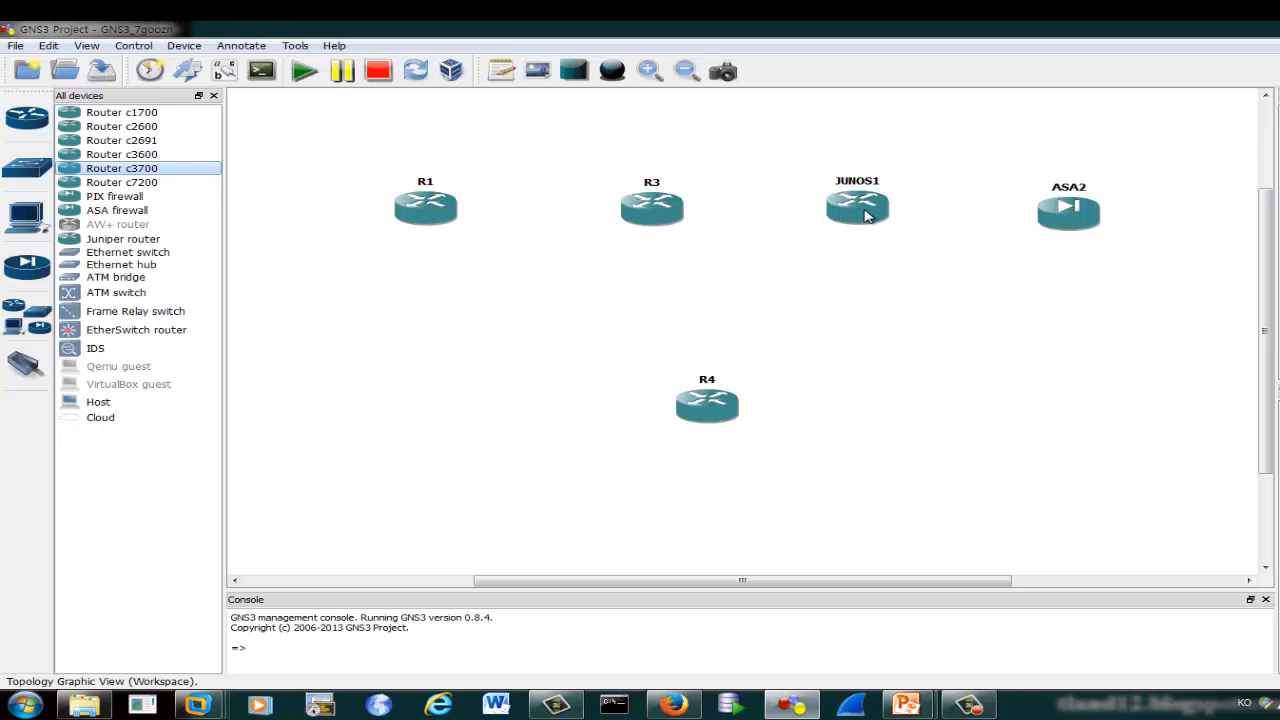
left_click_drag(1077, 219, 1075, 219)
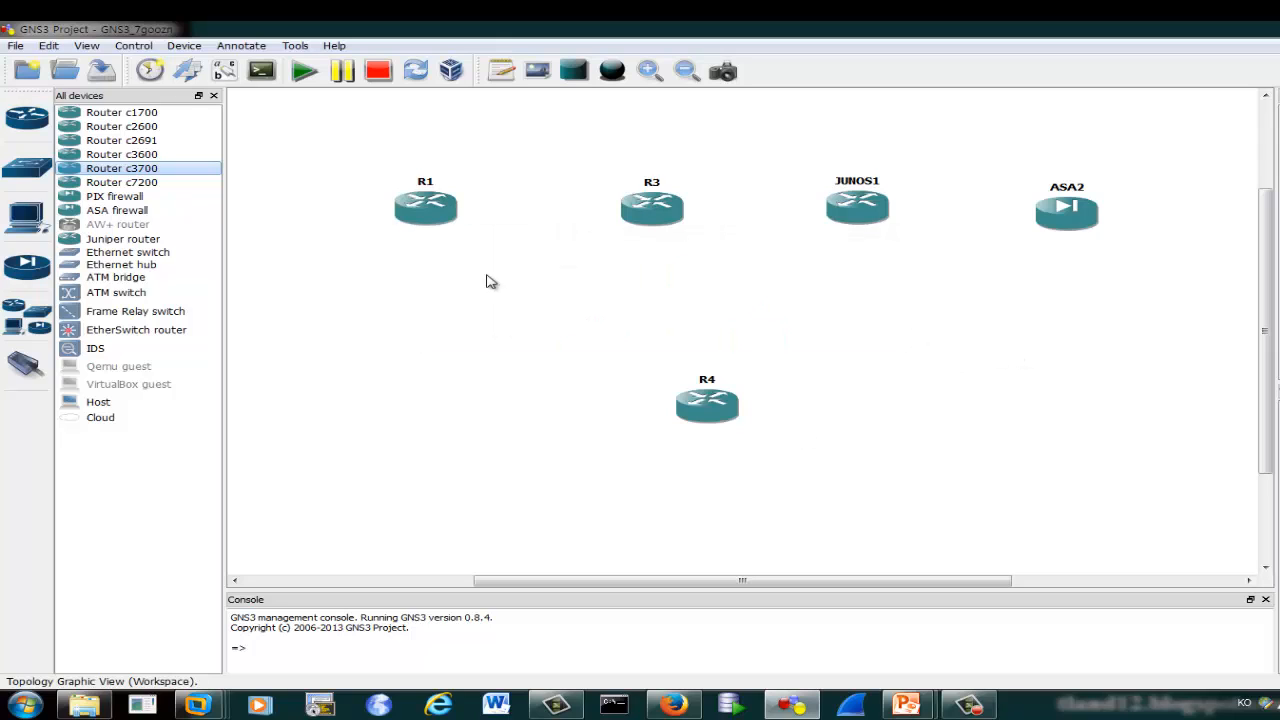
- Install an NM-1FE-TX adapter in slot 1 of router R1 and apply the node configuration
right_click(427, 212)
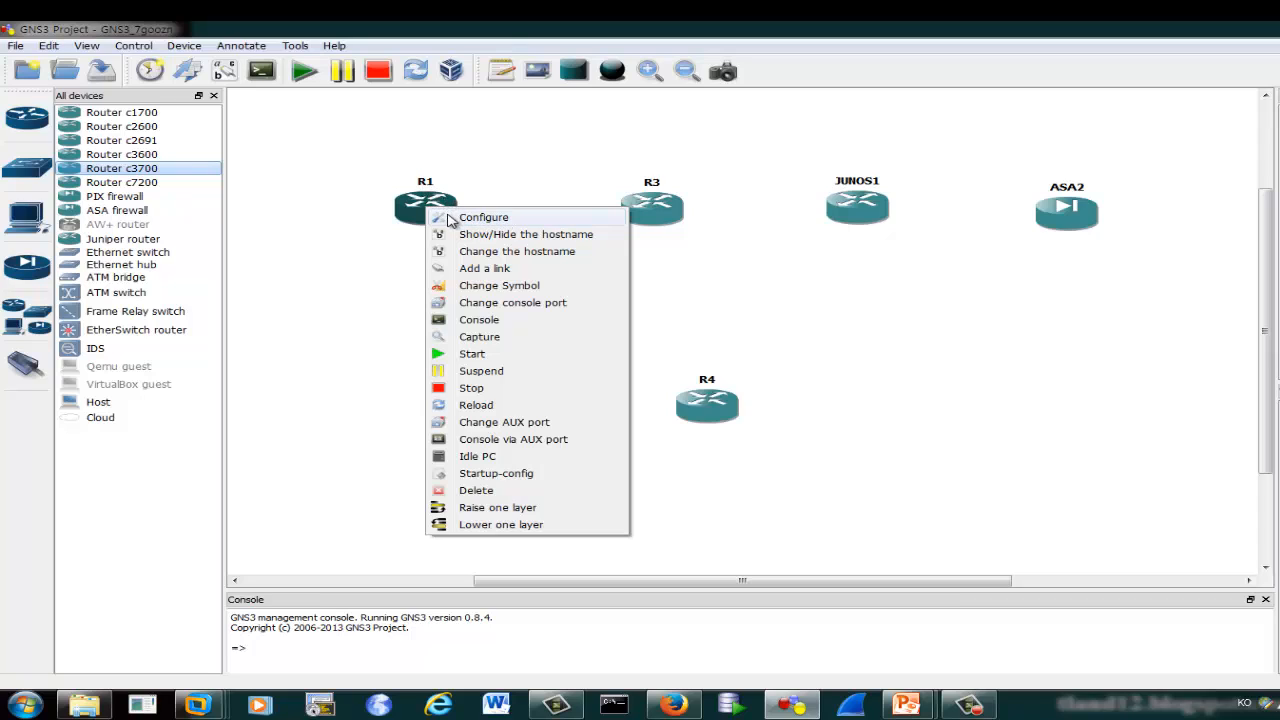
left_click(505, 219)
left_click(494, 200)
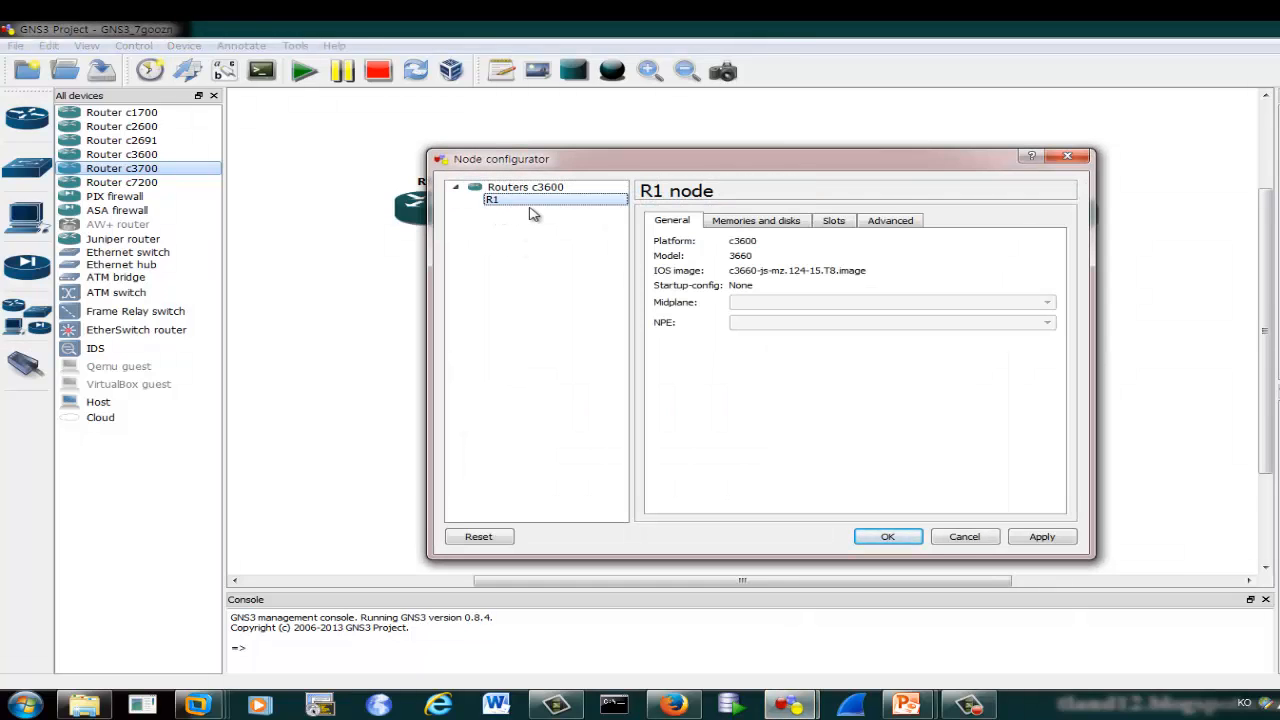
left_click(837, 229)
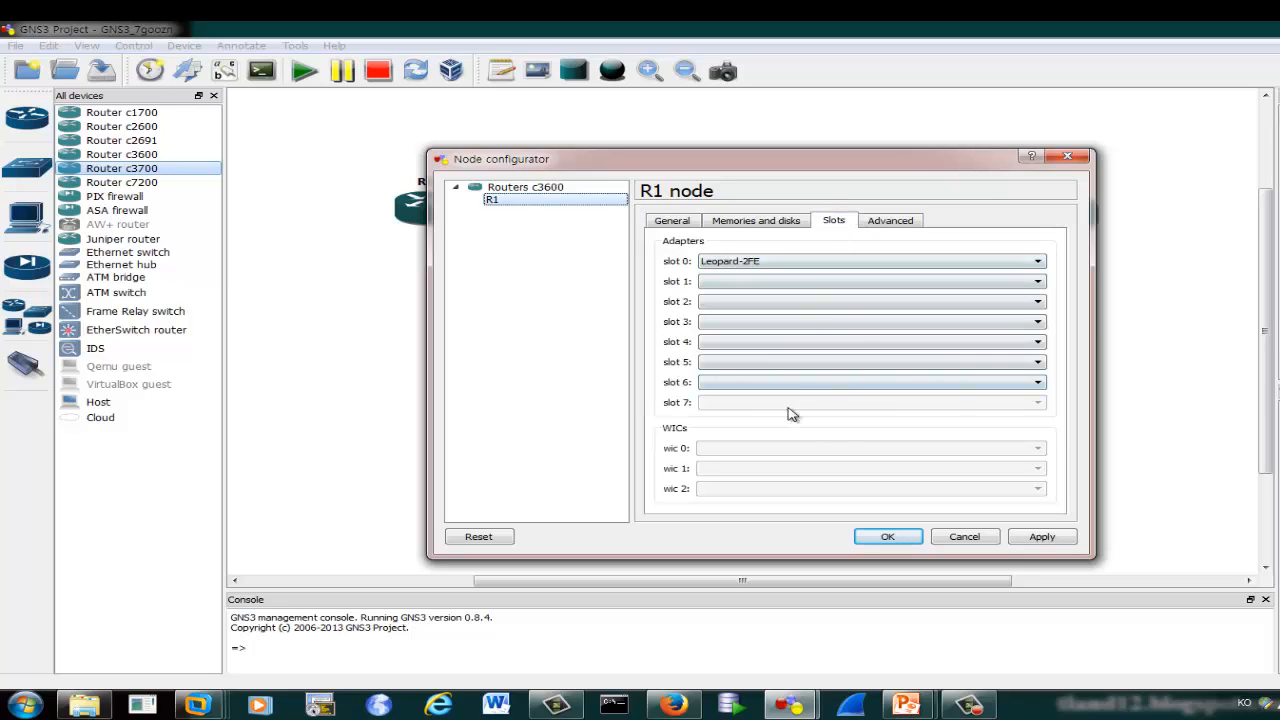
left_click(1037, 283)
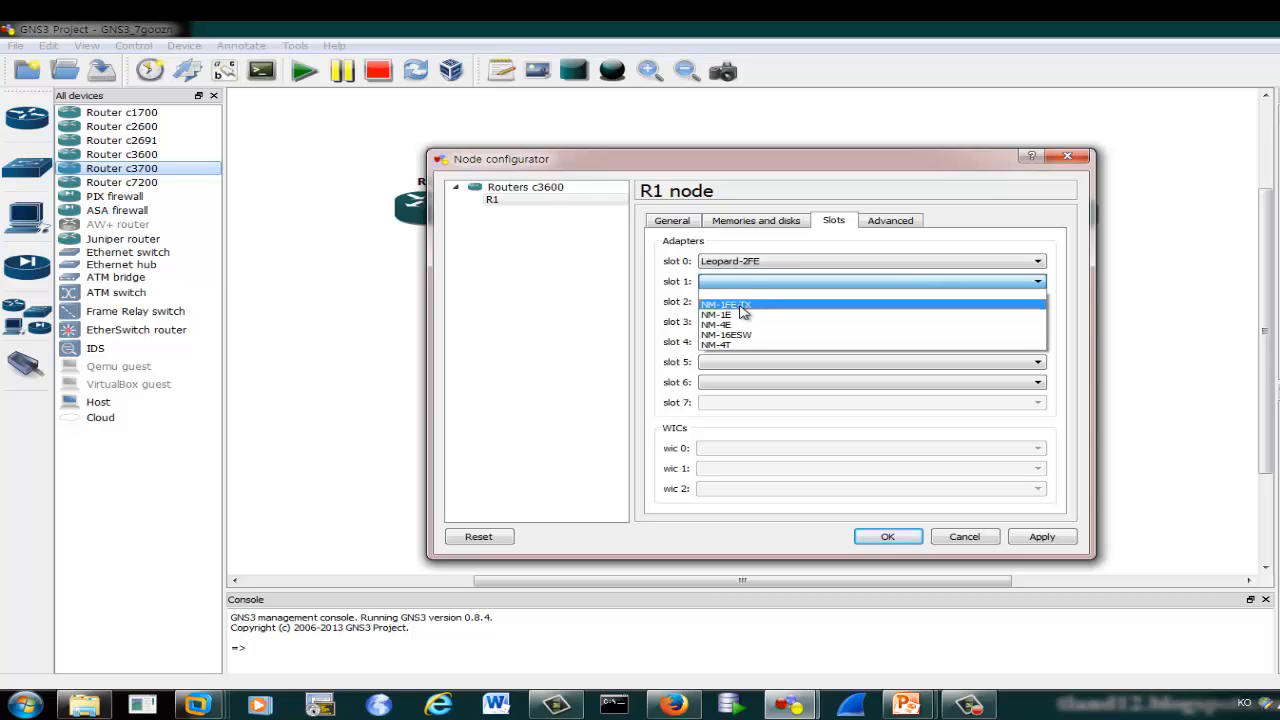
left_click(741, 305)
left_click(1042, 538)
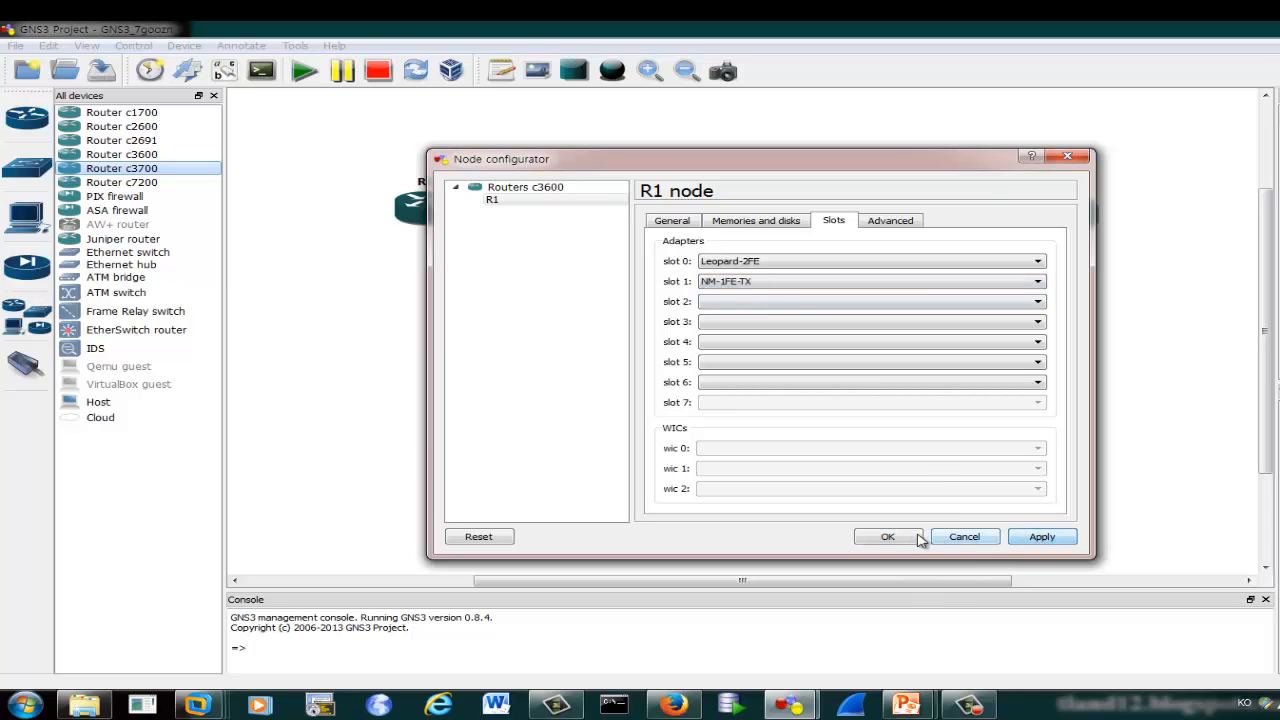
left_click(895, 540)
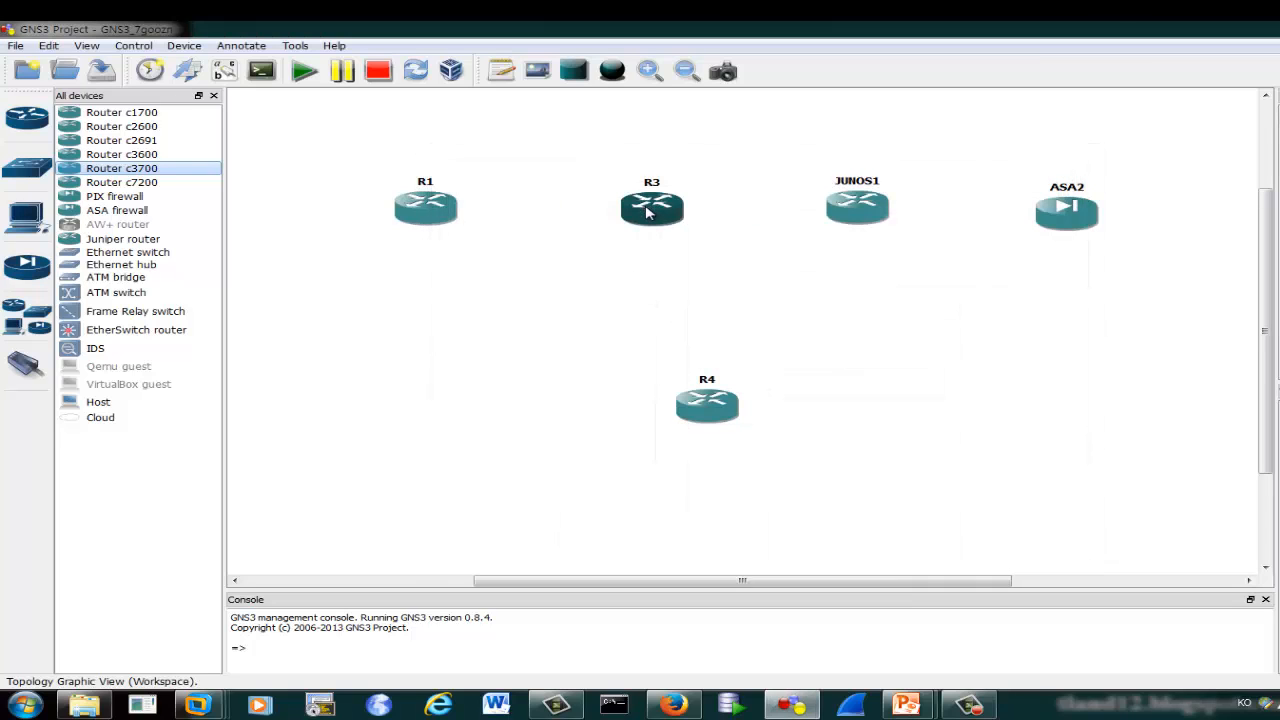
- Change the hostname of router R3 to R2
right_click(647, 210)
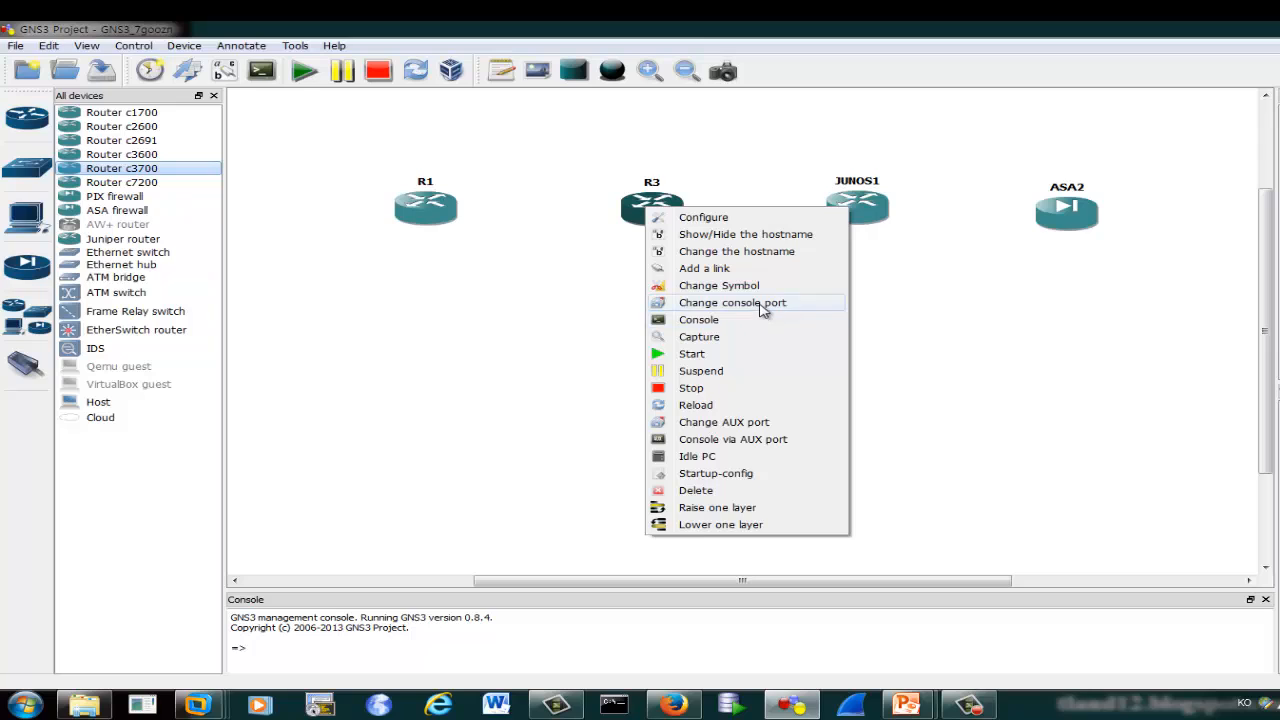
left_click(741, 252)
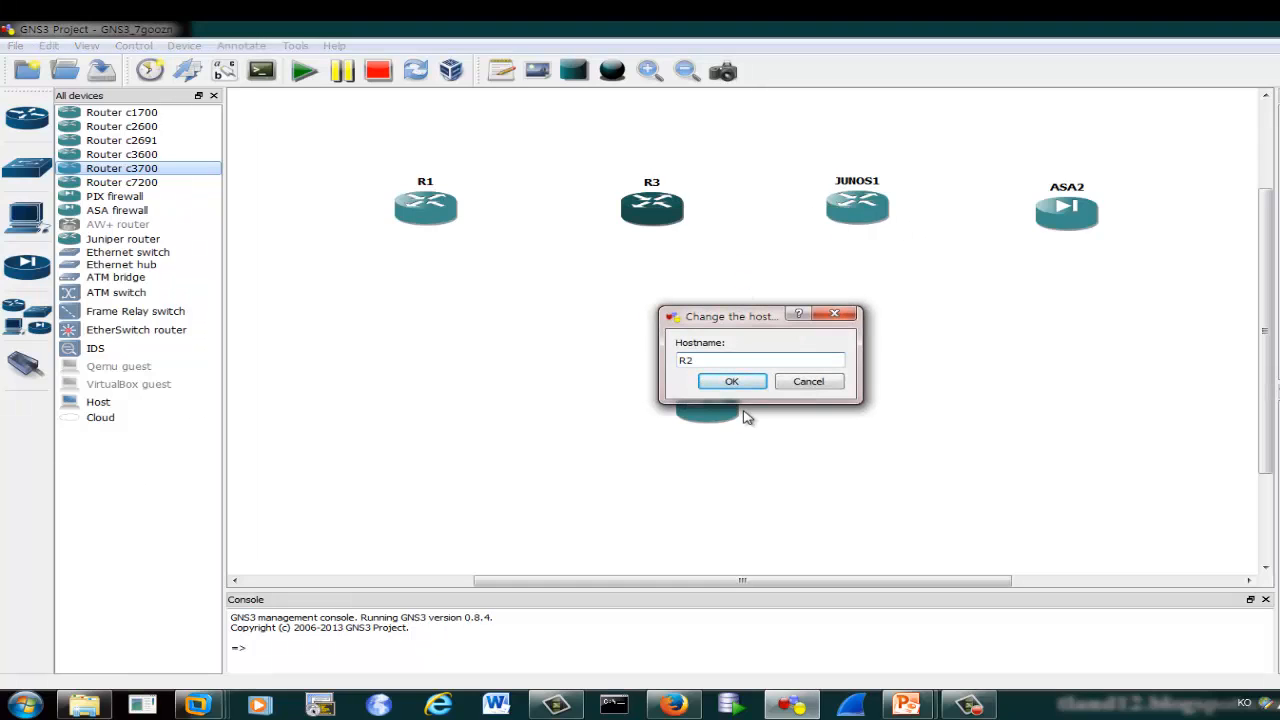
type("R2")
left_click(731, 381)
- Configure router R2 with a C7200-IO-FE adapter in slot 0 and a PA-FE-TX adapter in slot 1
right_click(642, 216)
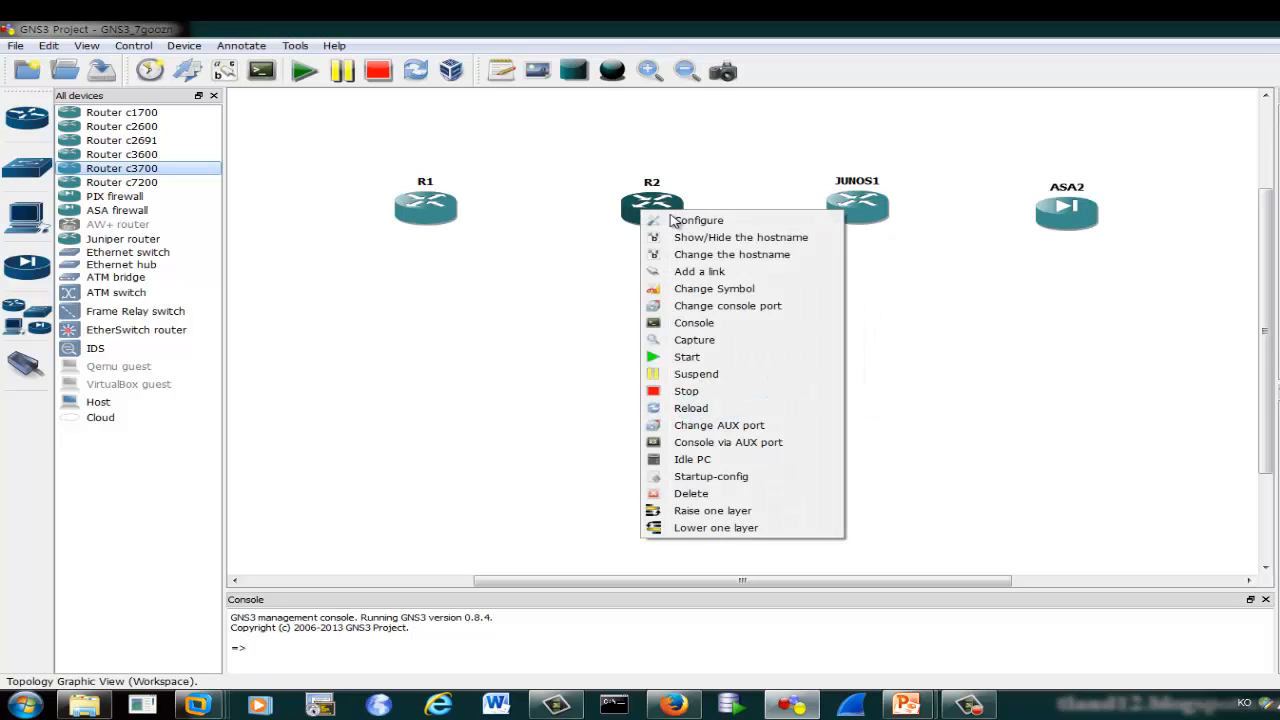
left_click(665, 220)
left_click(516, 203)
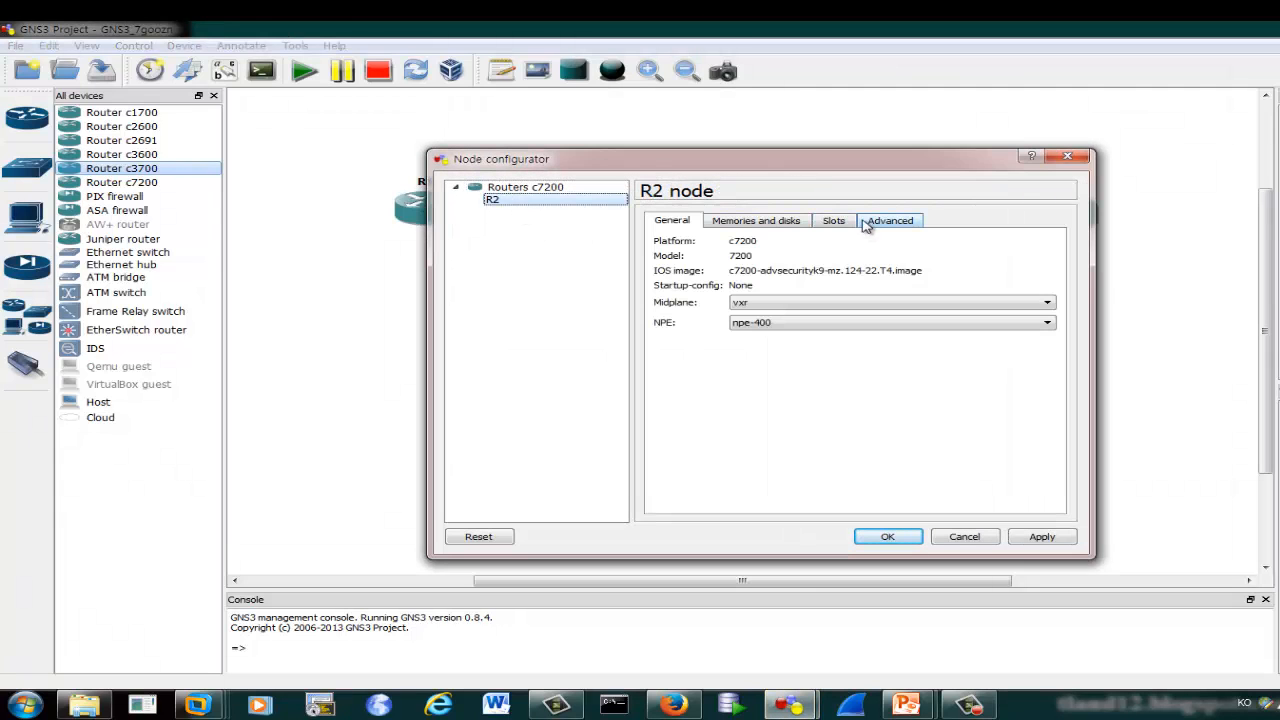
left_click(846, 222)
left_click(1037, 262)
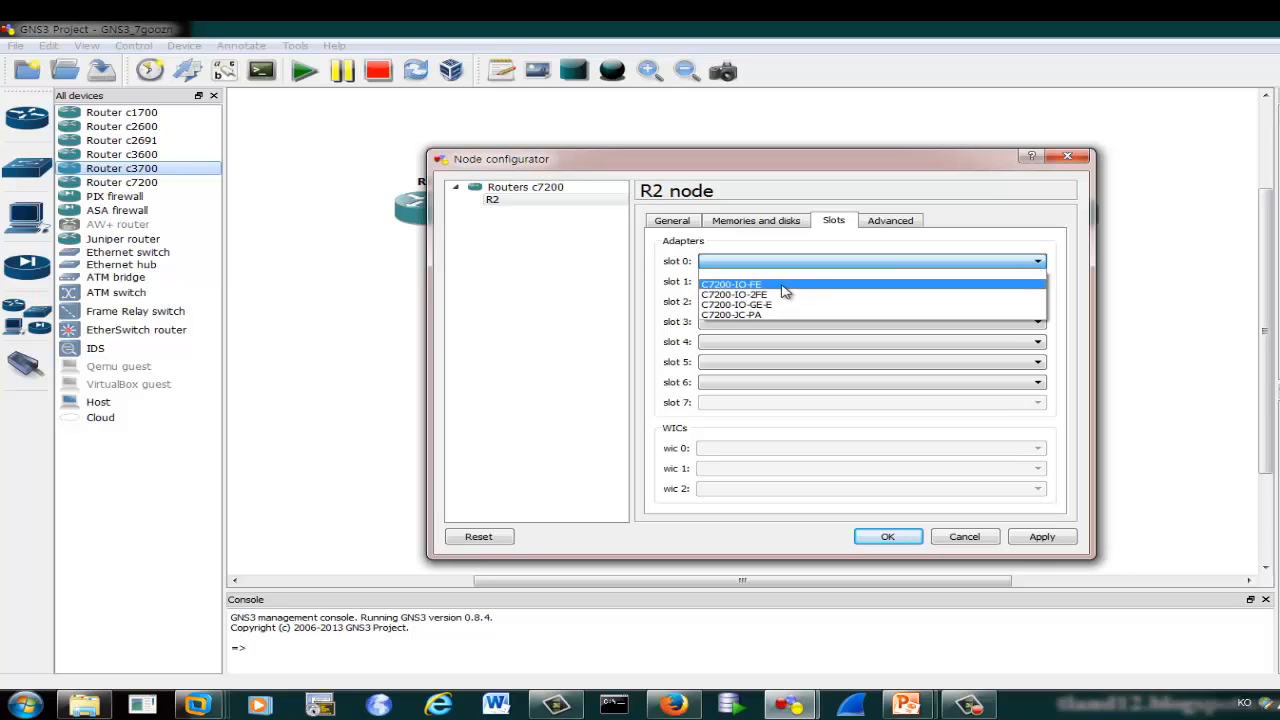
left_click(778, 285)
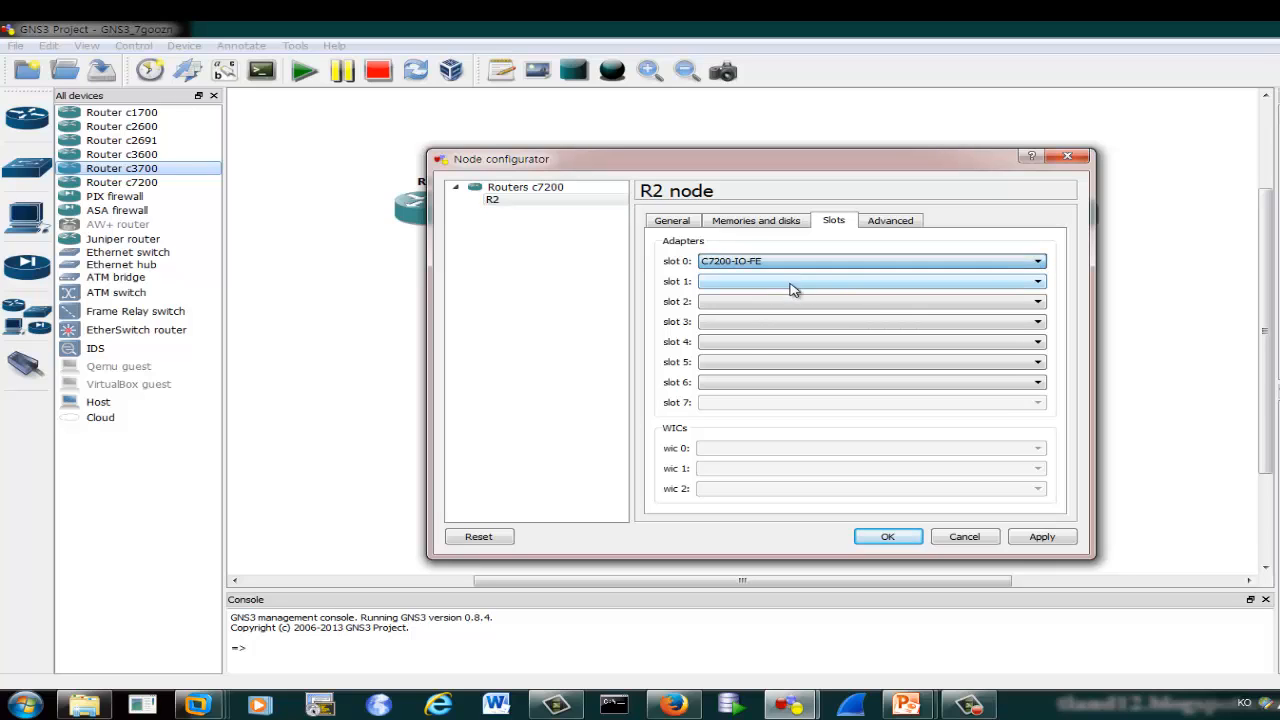
left_click(980, 287)
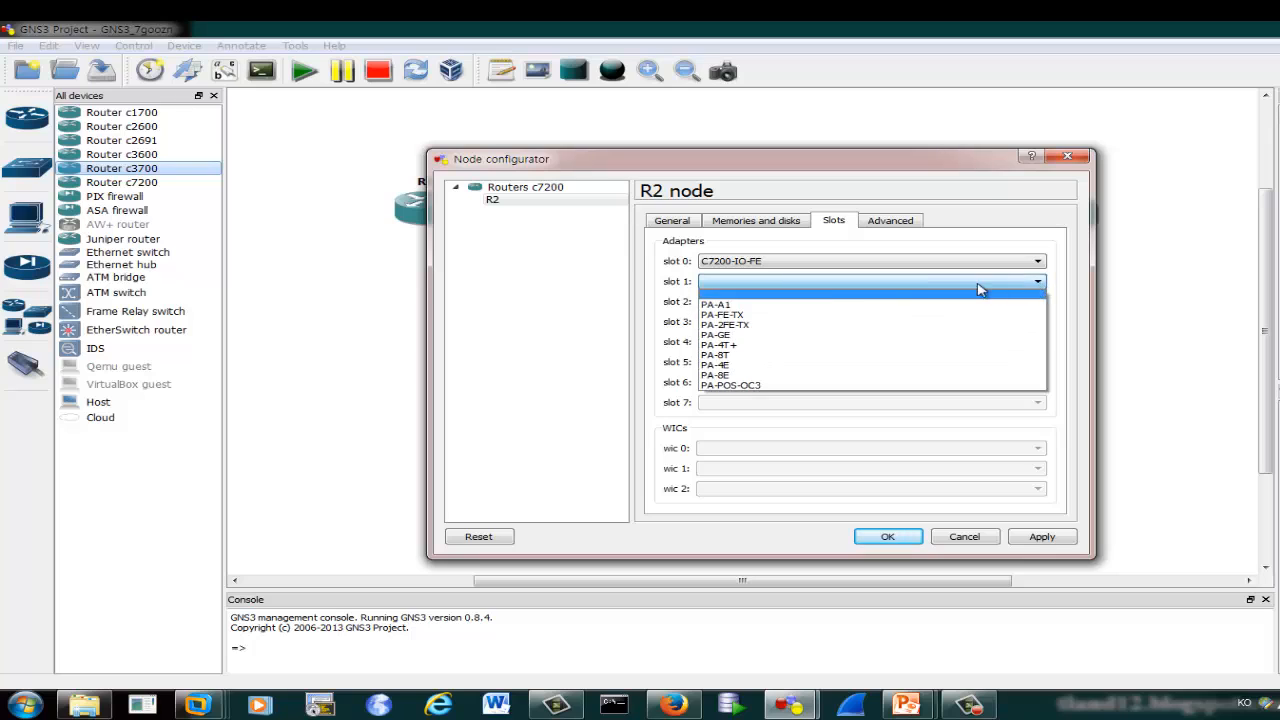
left_click(750, 316)
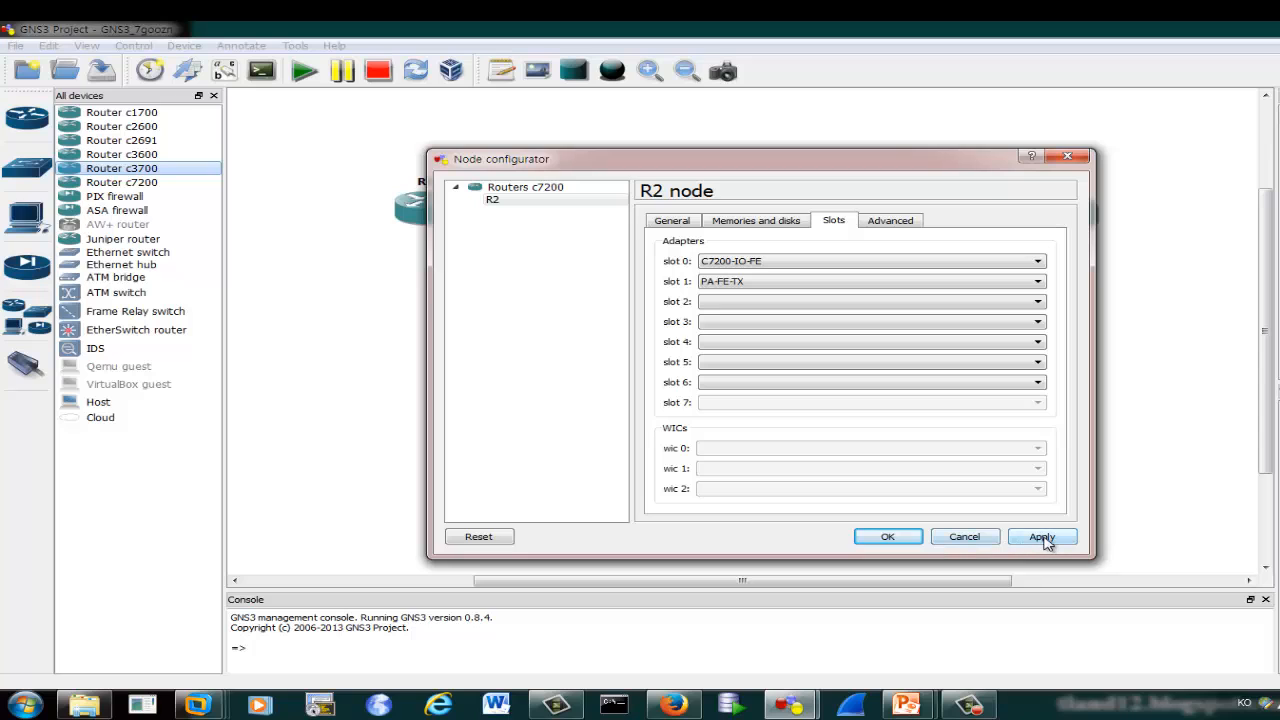
left_click(887, 537)
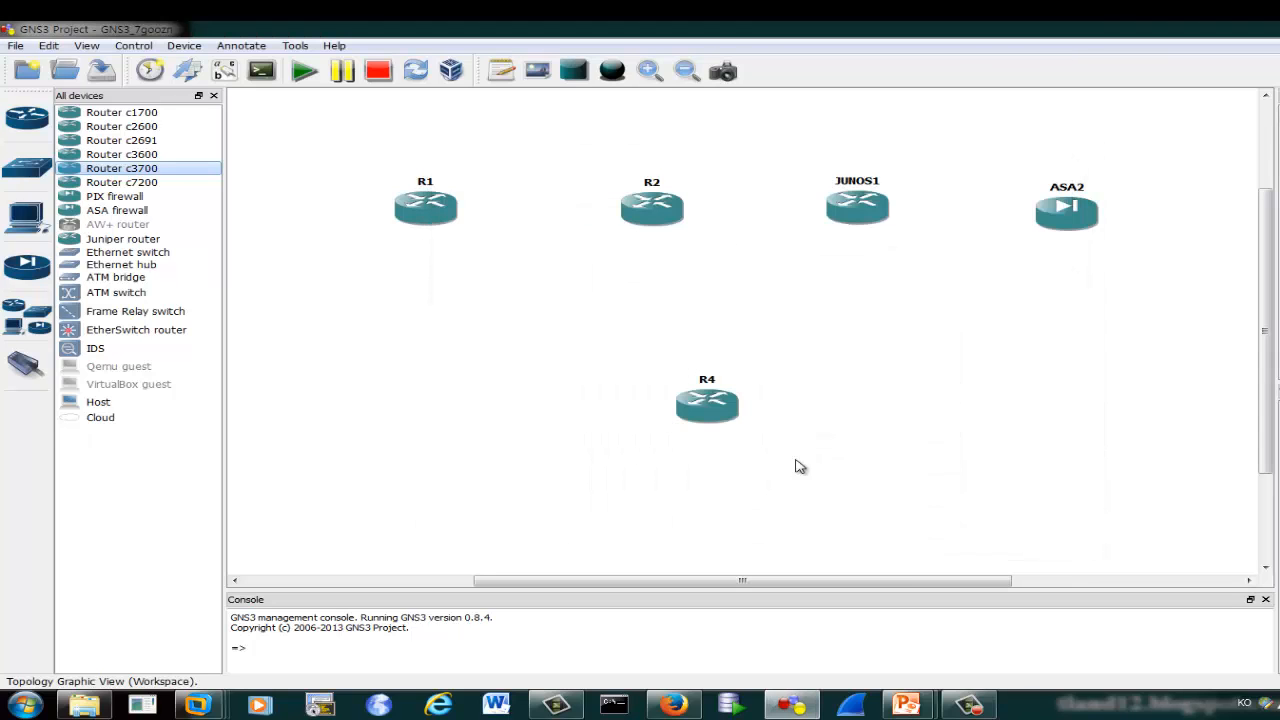
- Review the JUNOS1 node's image, RAM and NIC settings and accept them as they are
right_click(855, 215)
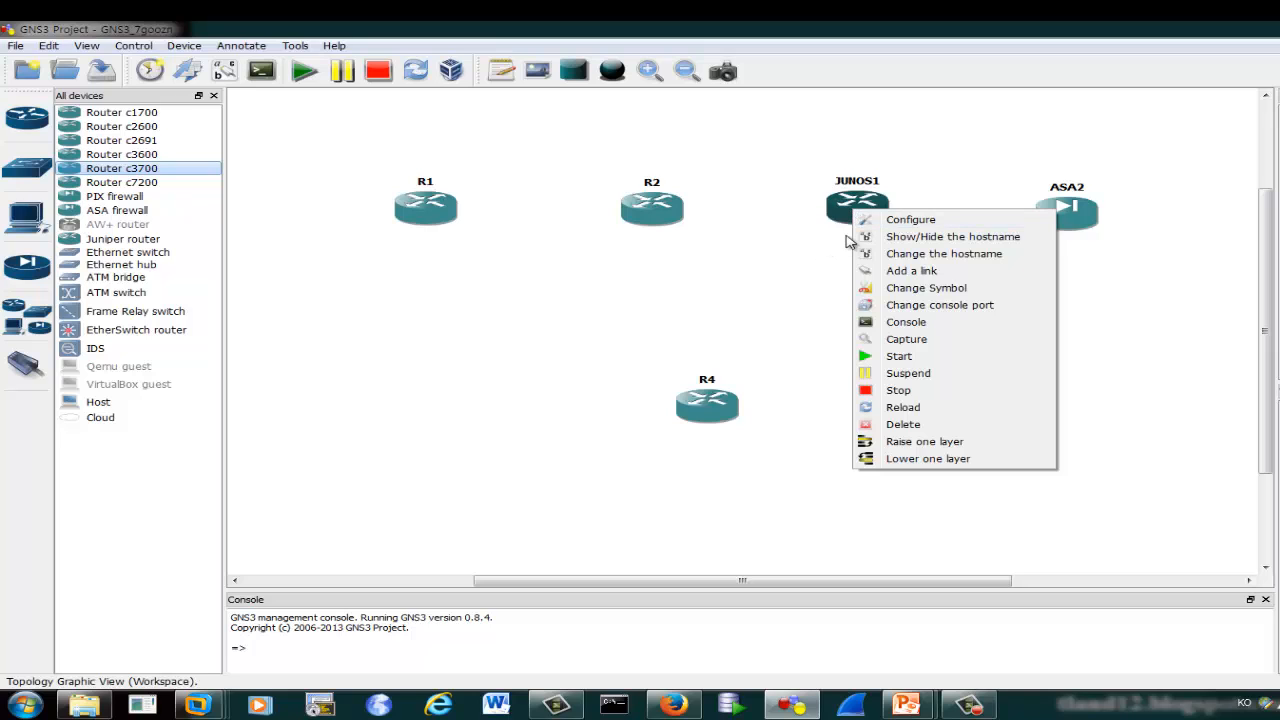
left_click(910, 219)
left_click(566, 203)
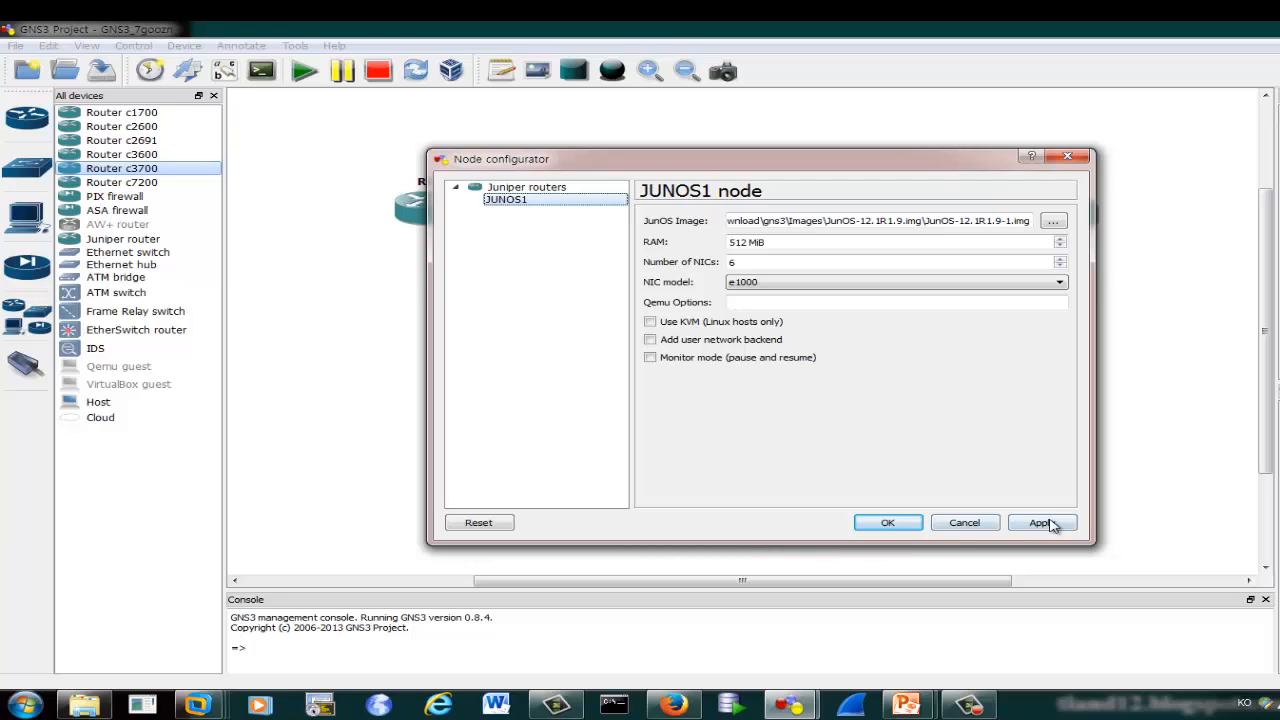
left_click(888, 523)
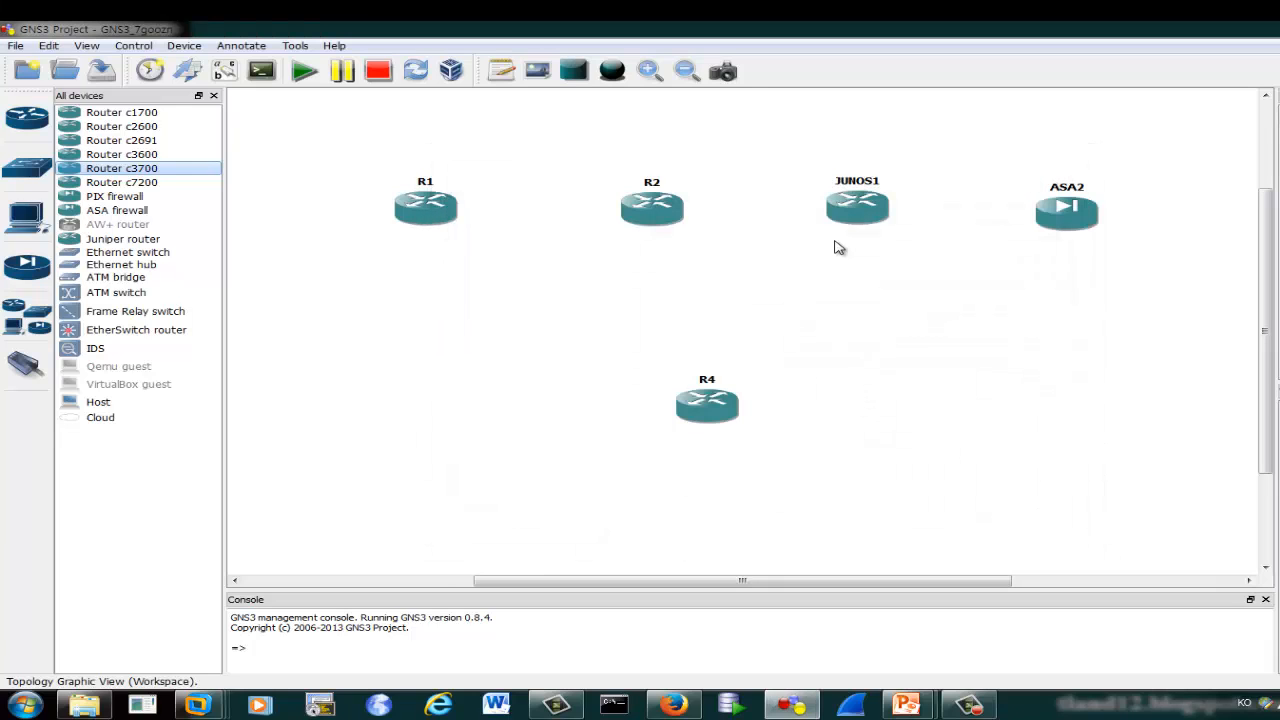
- Align the ASA2 firewall with the upper device row and change its hostname to FW1
mouse_move(1057, 220)
left_mouse_down()
mouse_move(1029, 213)
mouse_move(1050, 211)
left_mouse_up()
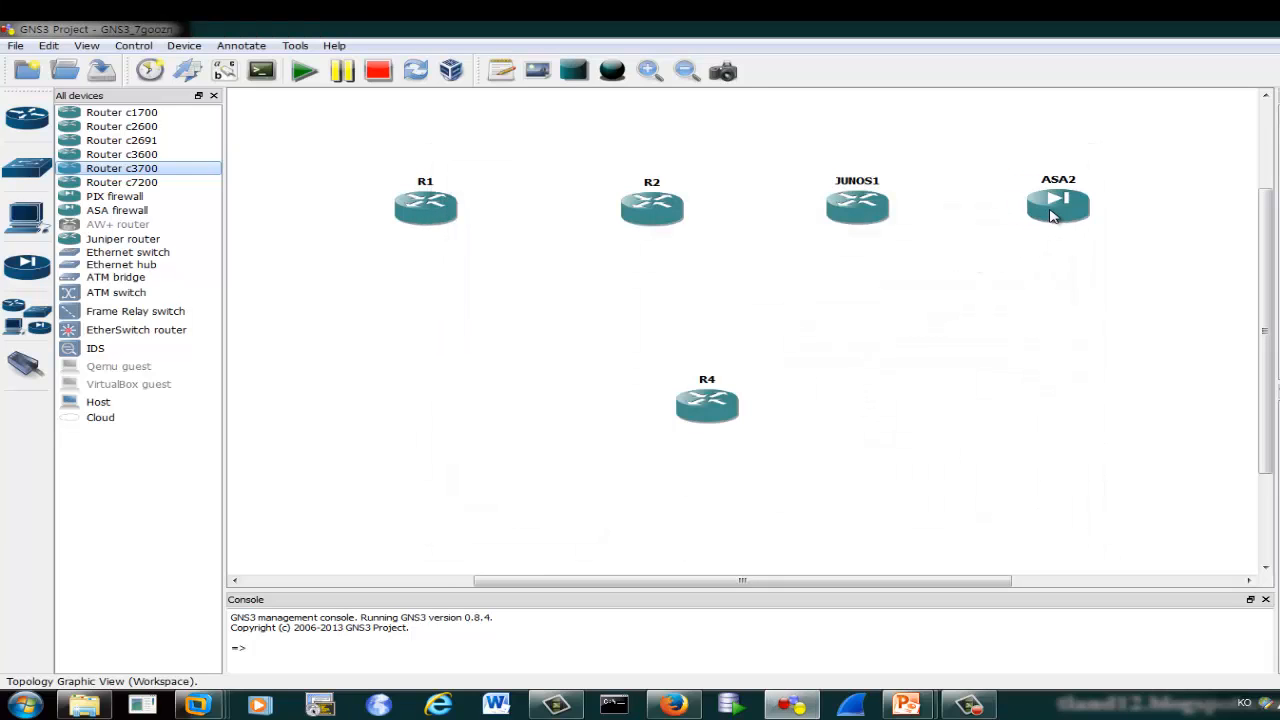
right_click(1050, 210)
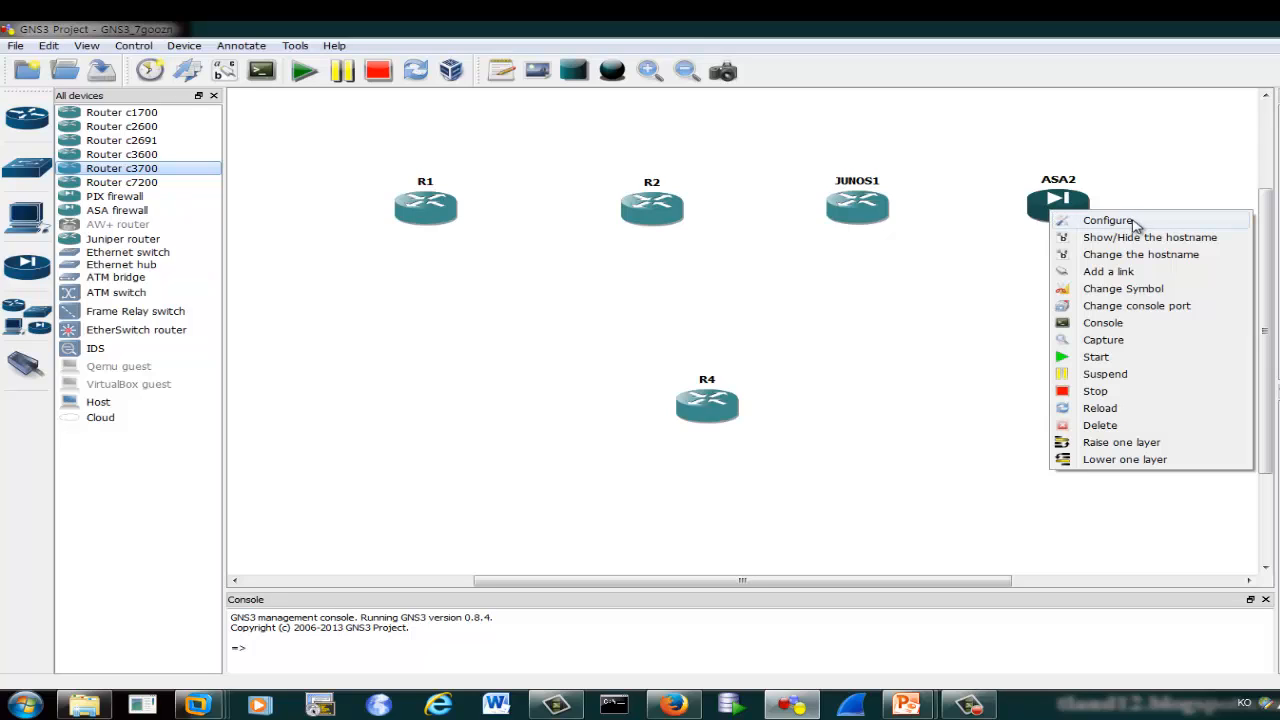
left_click(1140, 254)
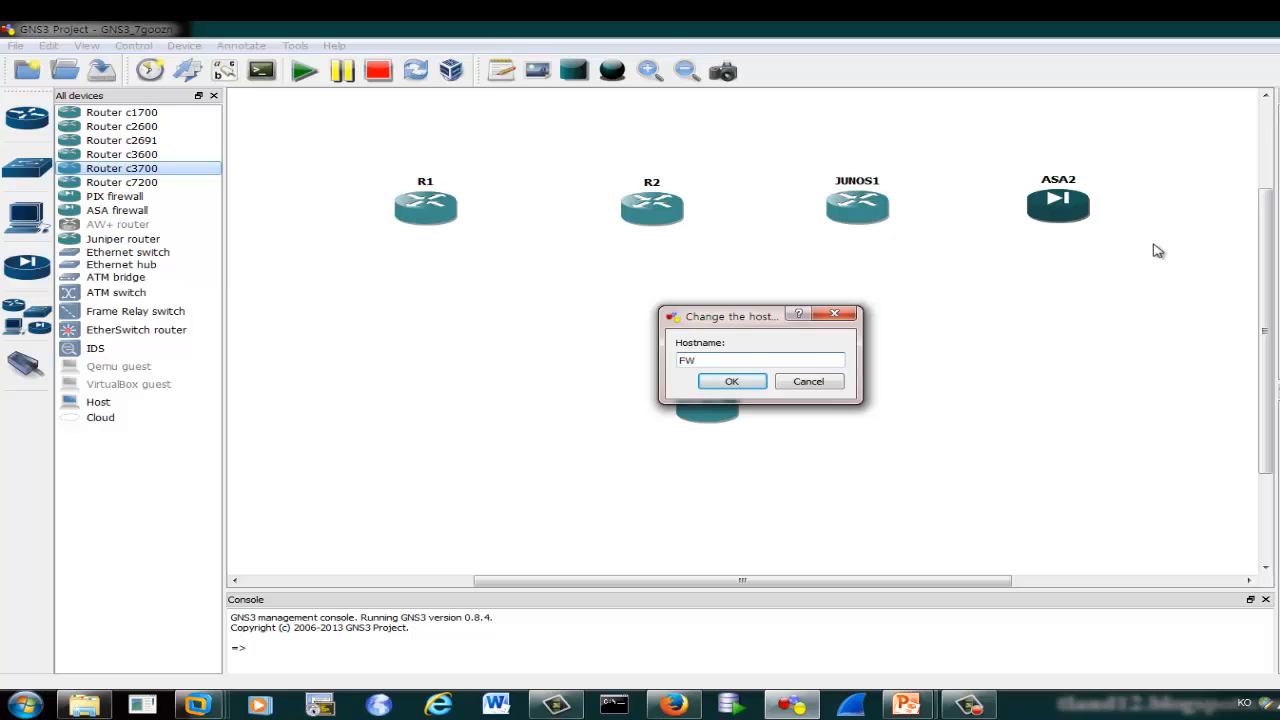
left_click(732, 381)
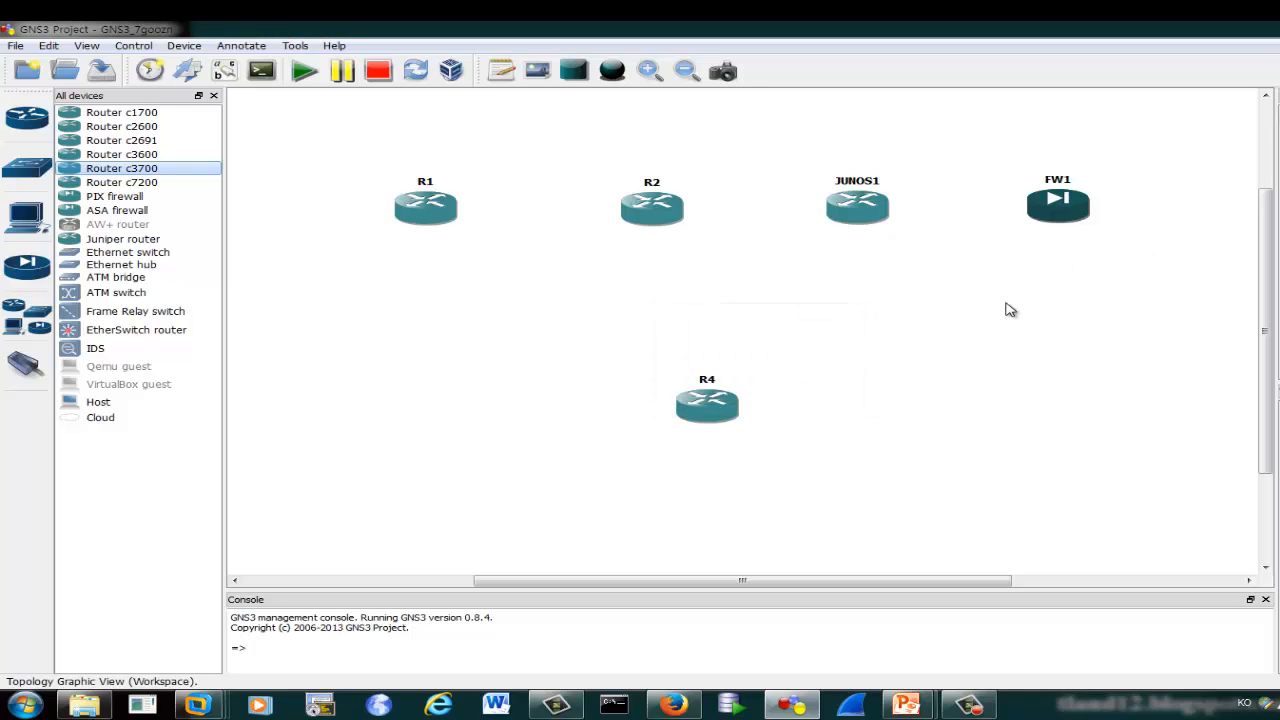
- Shift router R4 slightly down and to the left, and change its hostname to SW
left_click_drag(717, 418, 710, 425)
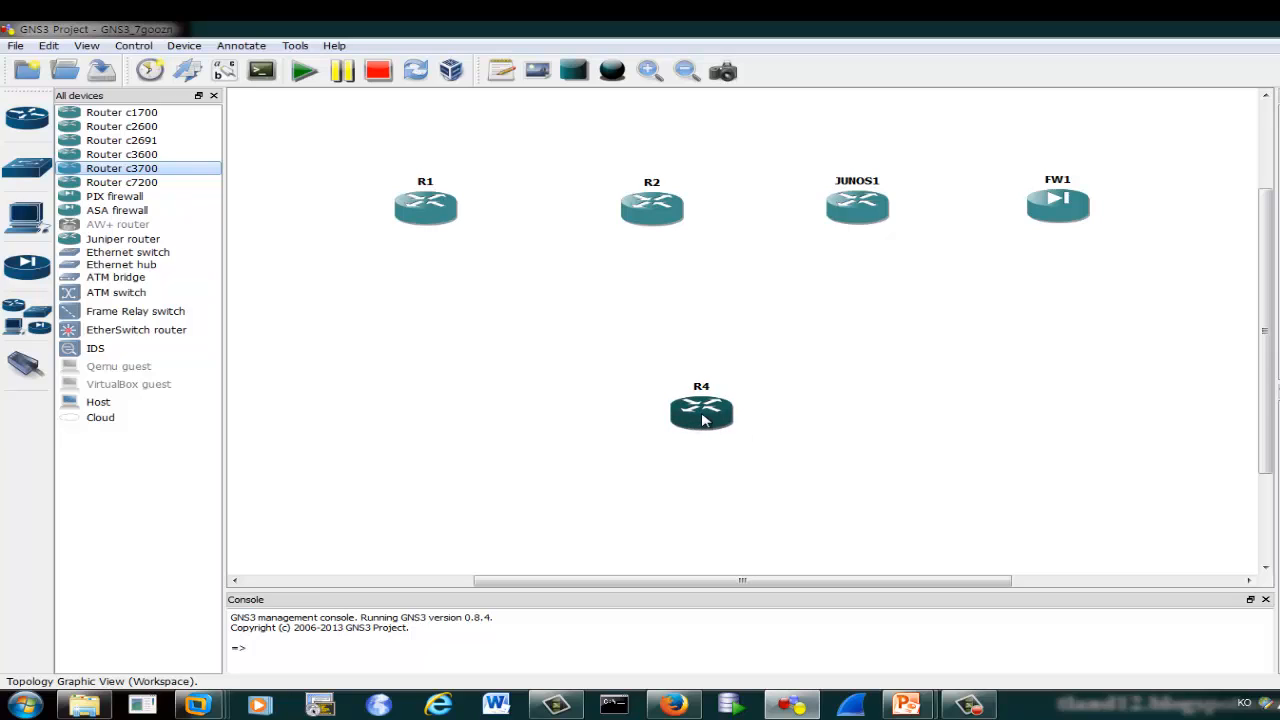
right_click(703, 420)
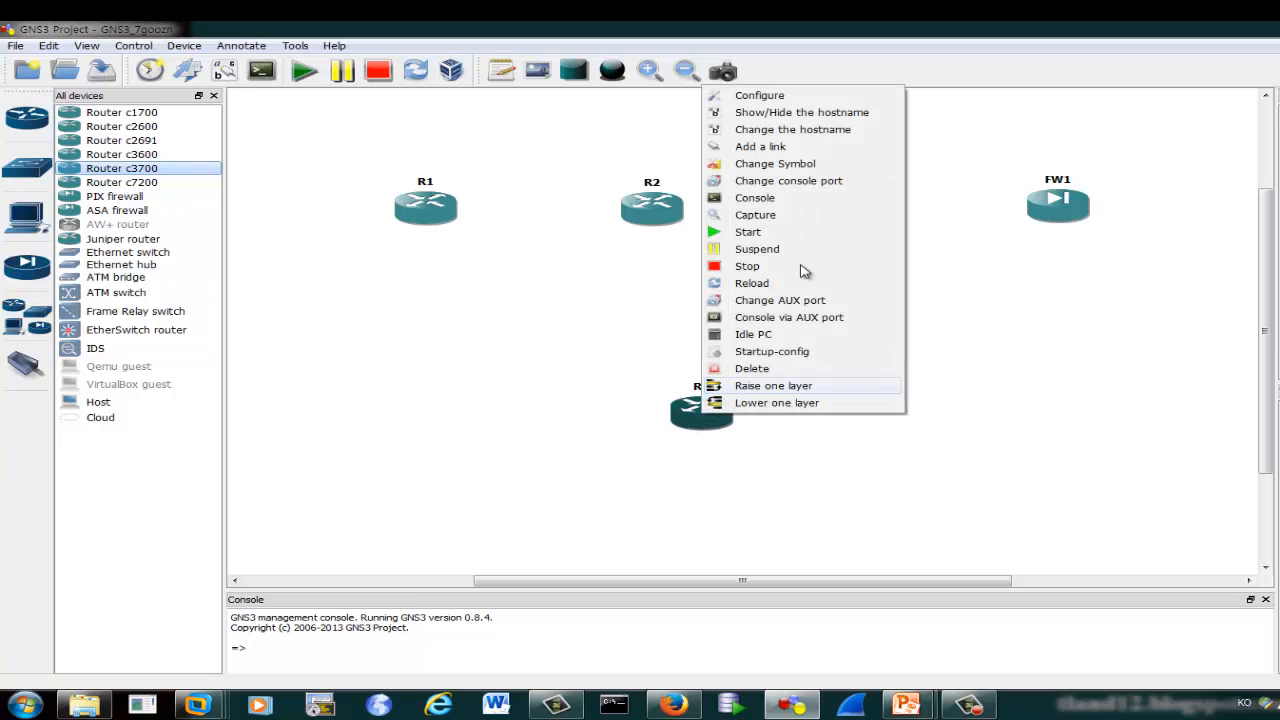
left_click(797, 130)
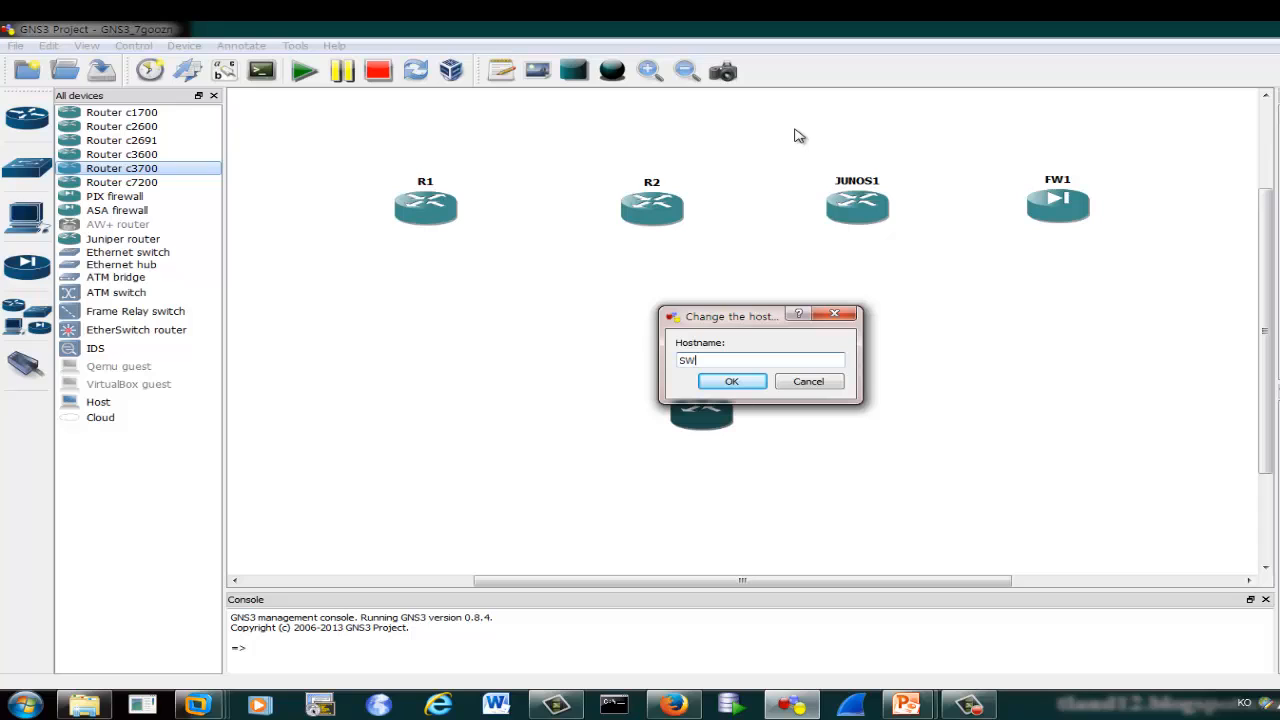
left_click(734, 381)
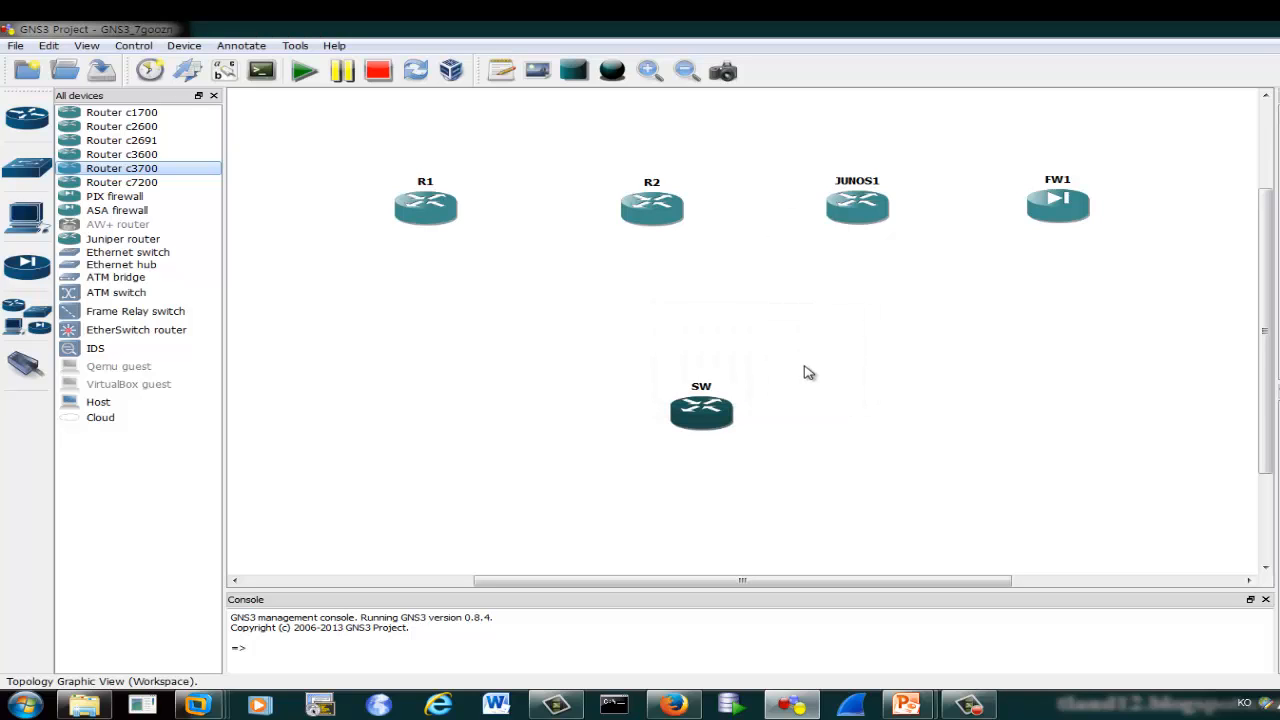
- Install an NM-16ESW switch module in slot 1 of the SW node and apply the configuration
right_click(703, 421)
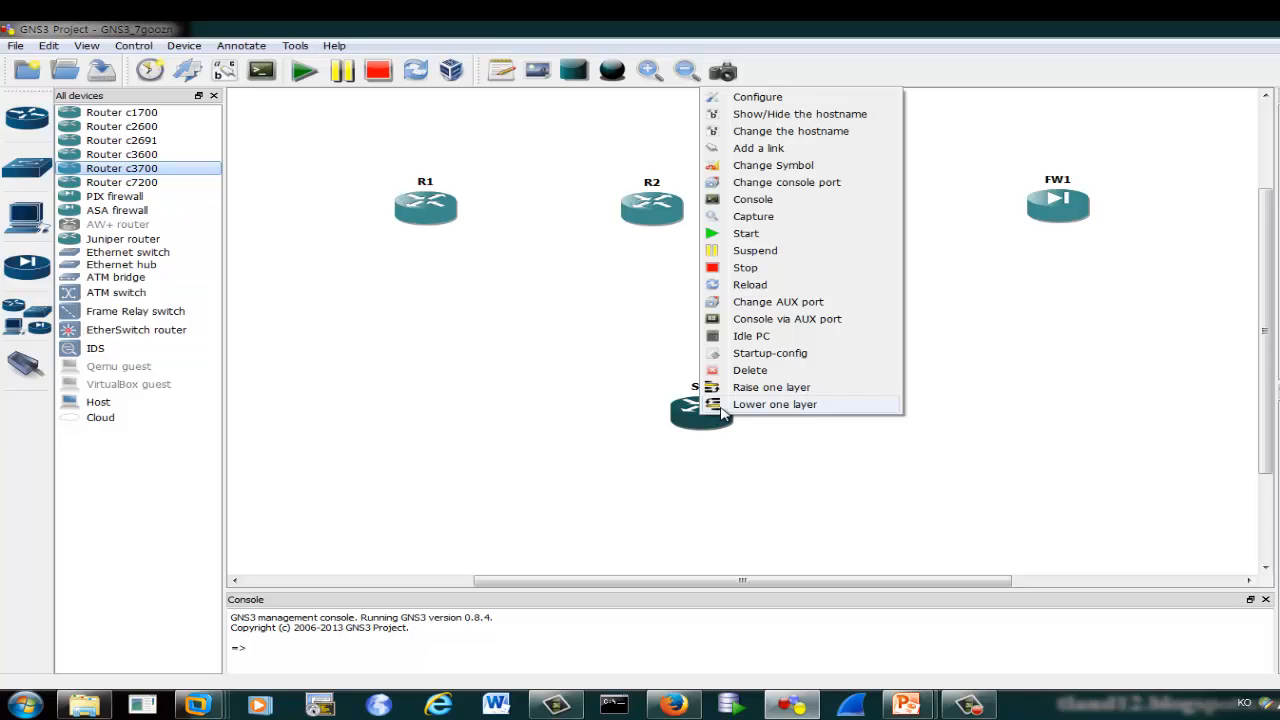
left_click(762, 98)
left_click(550, 205)
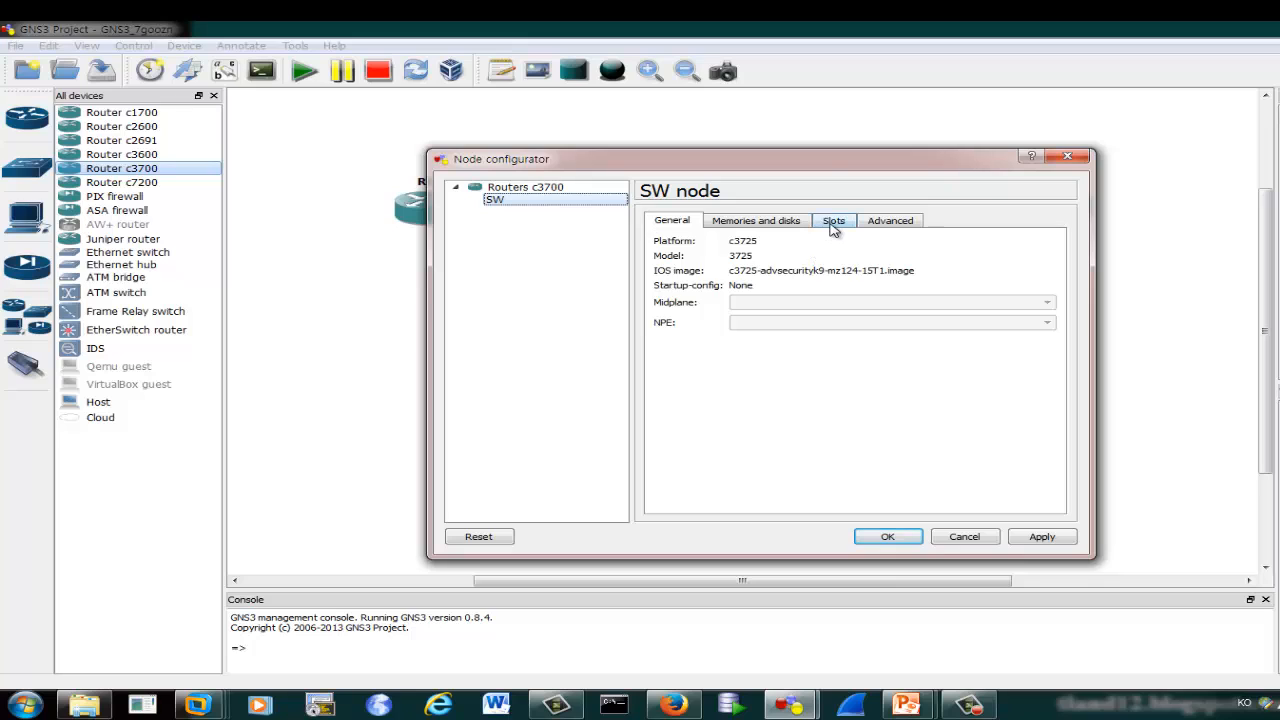
left_click(831, 224)
left_click(1038, 284)
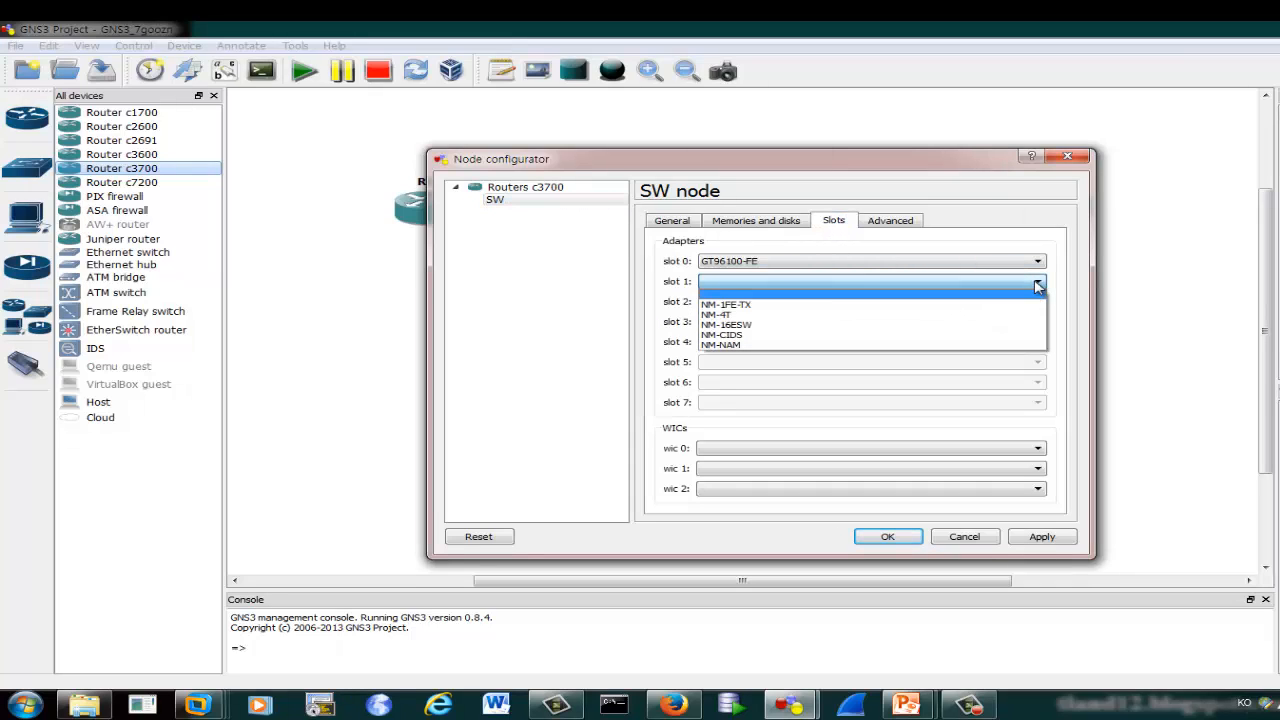
left_click(753, 326)
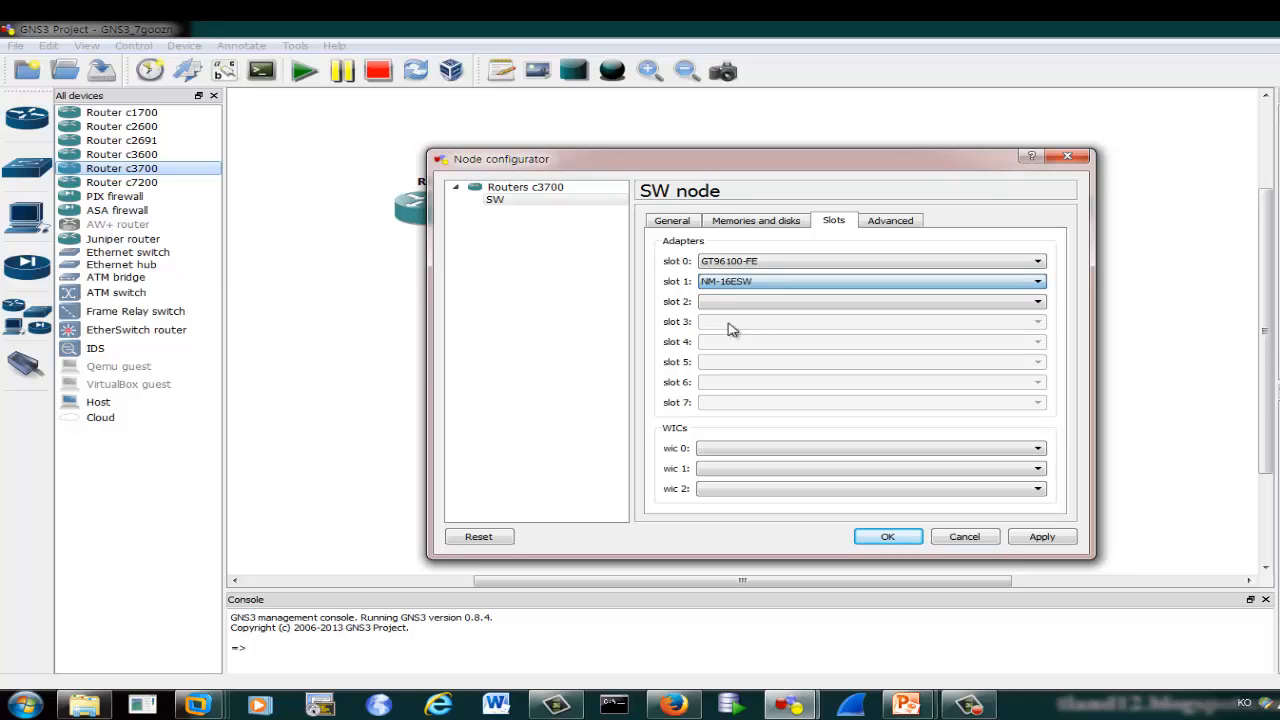
left_click(1037, 538)
left_click(889, 538)
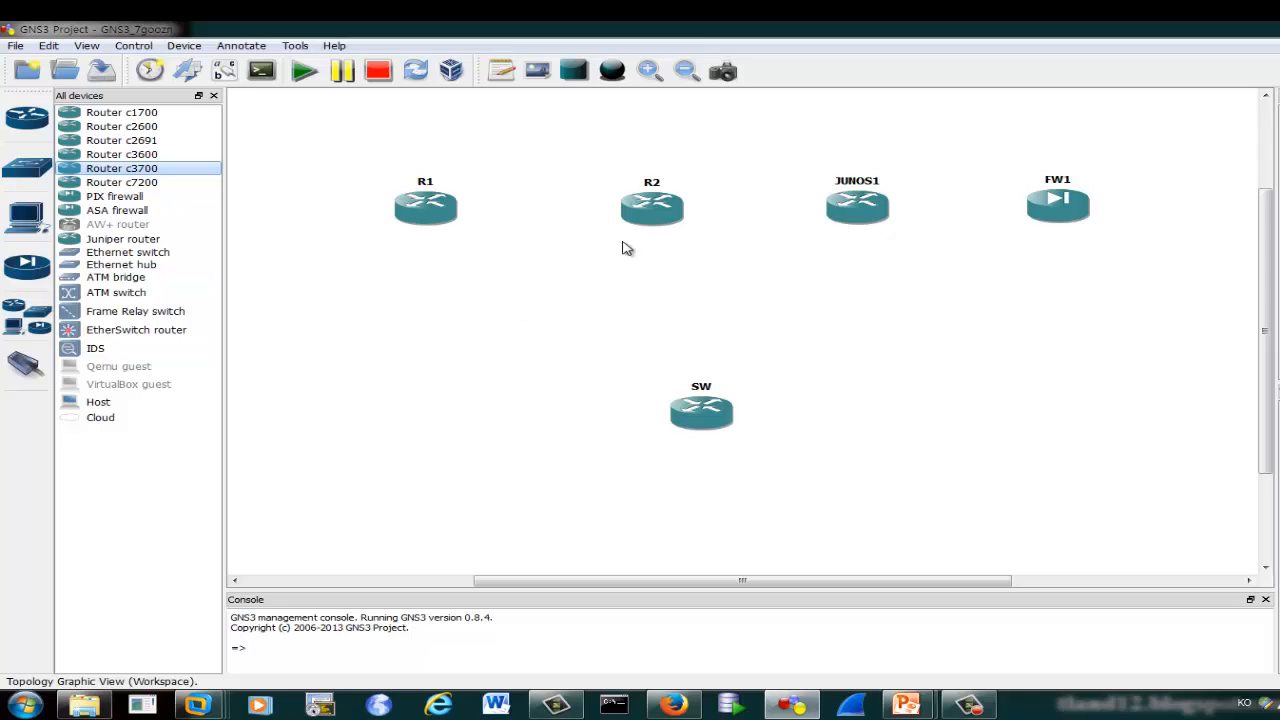
- Link interface f0/0 of router R1 to port f1/0 of the SW node
left_click(27, 364)
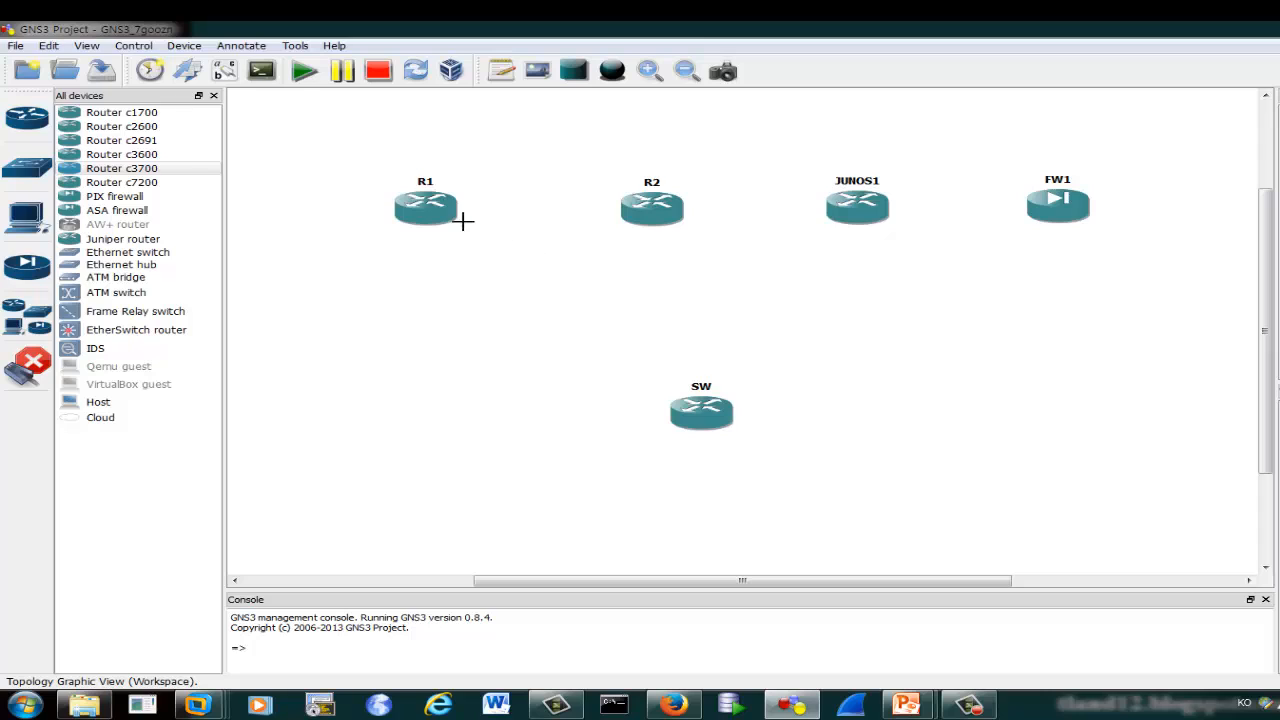
left_click(428, 207)
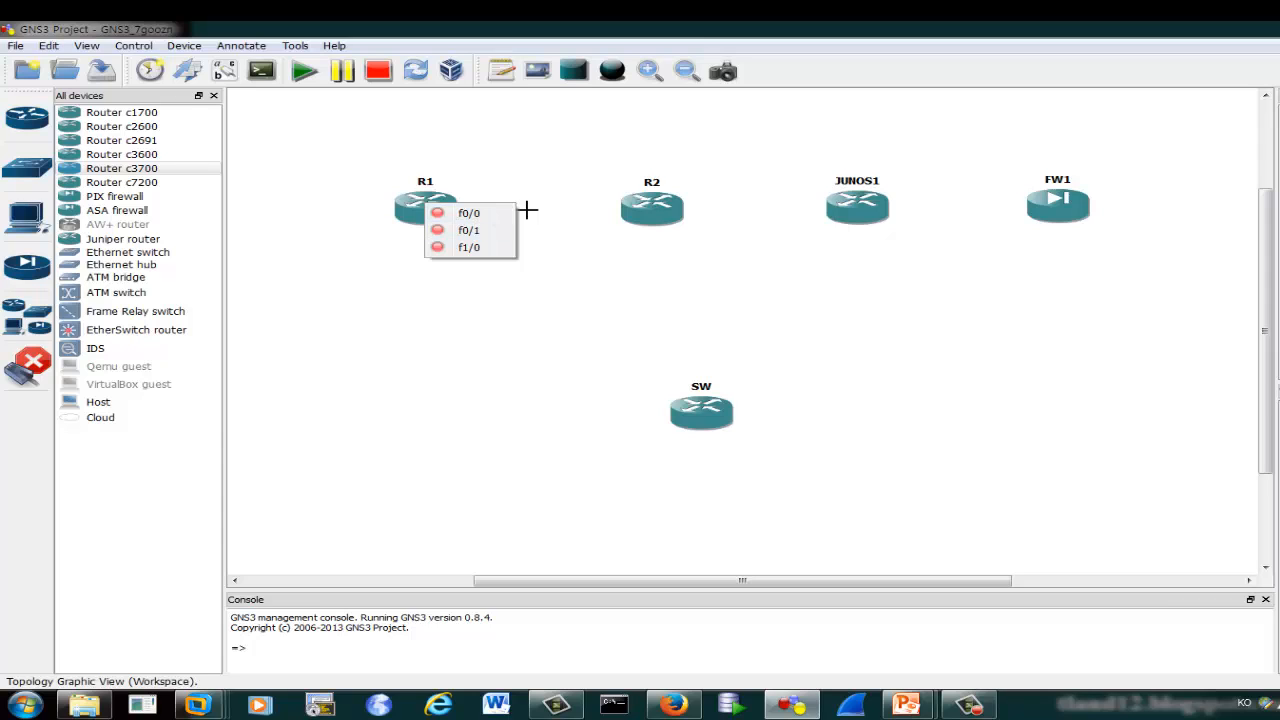
left_click(470, 215)
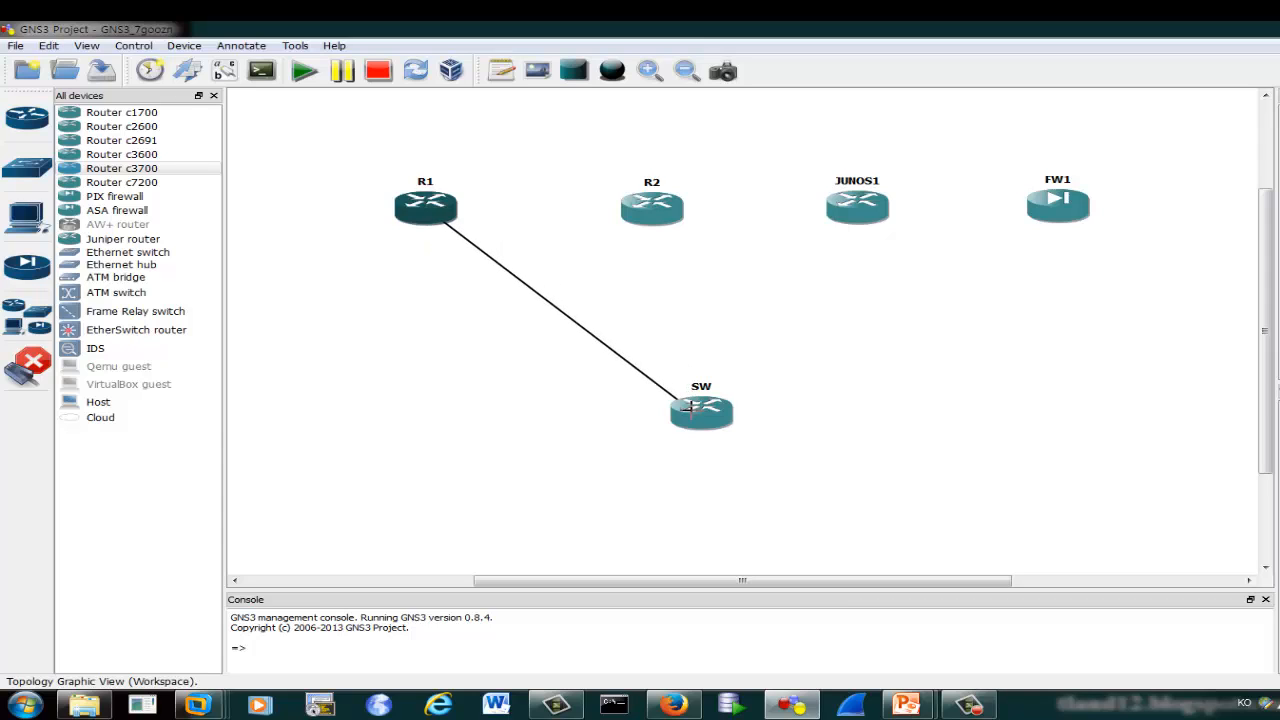
left_click(692, 409)
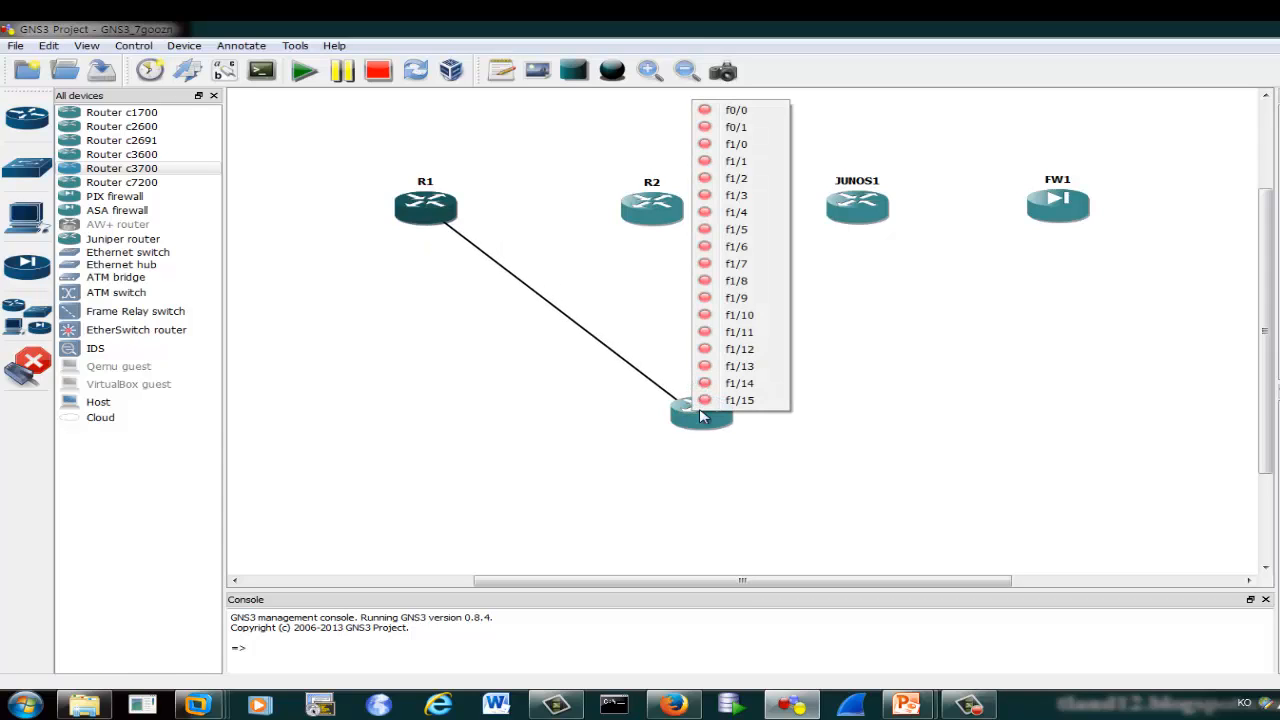
left_click(735, 145)
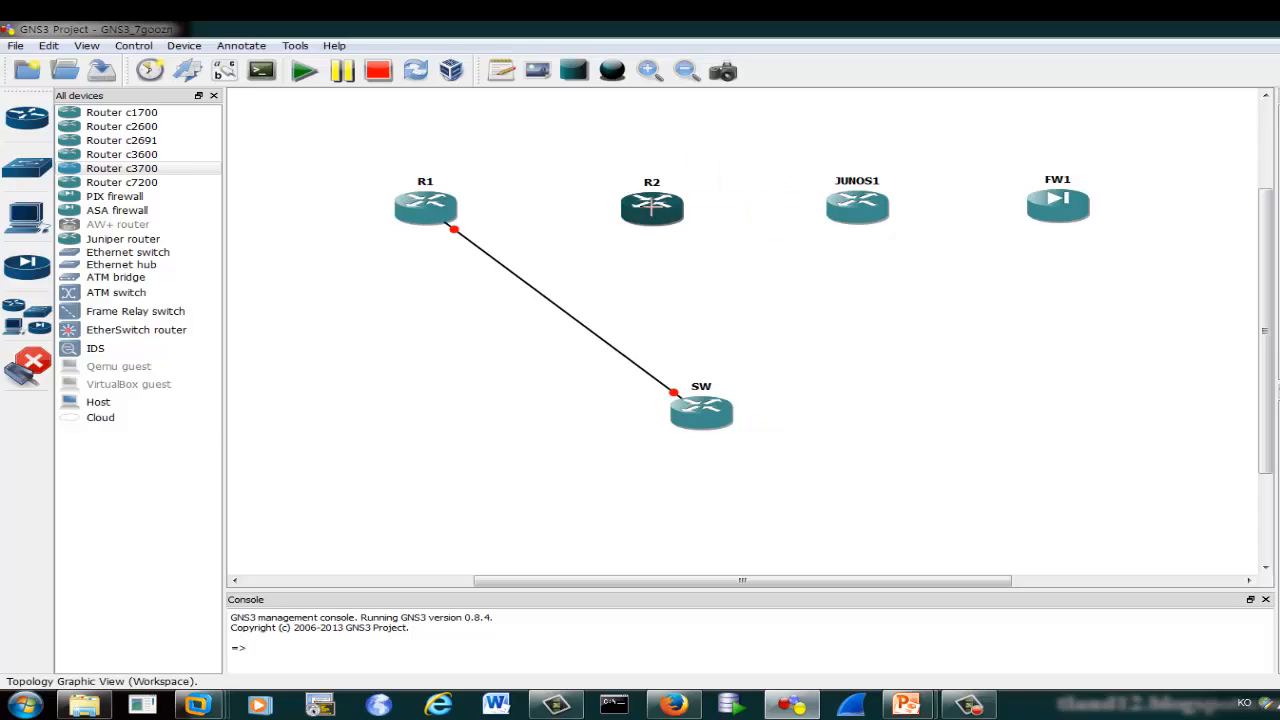
- Link router R2 to port f1/1 of the SW node
left_click(653, 210)
left_click(697, 218)
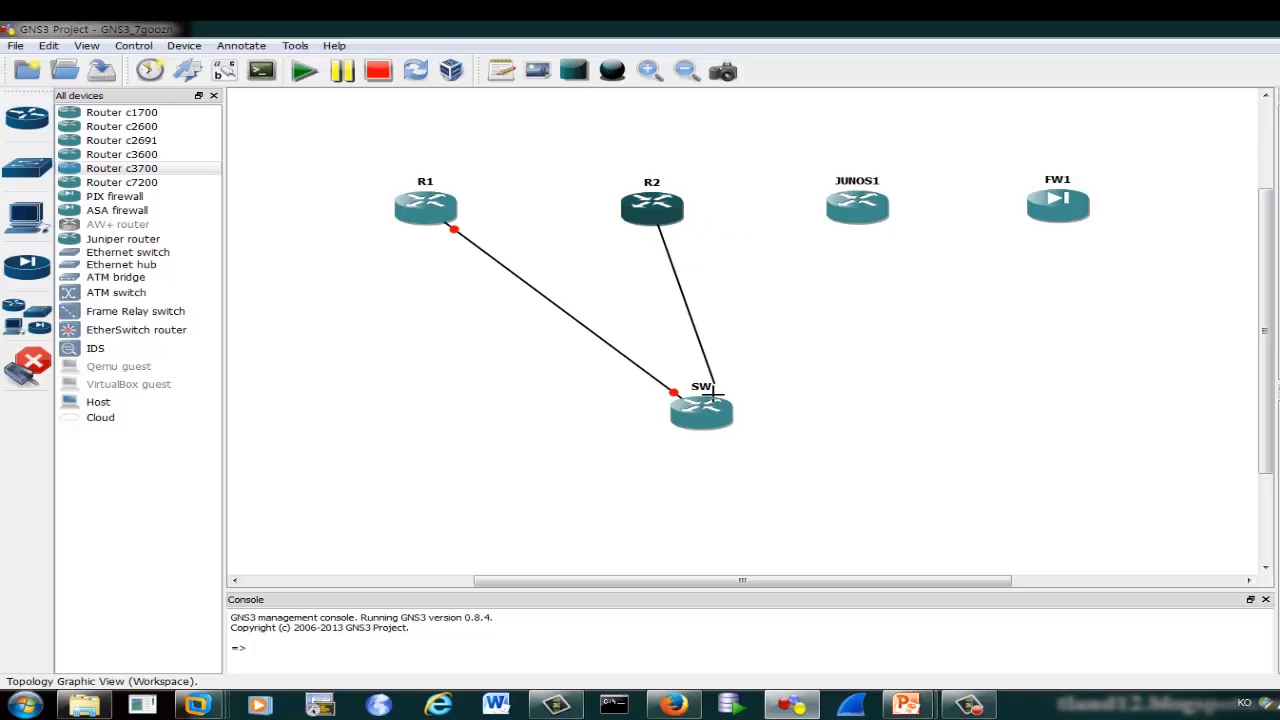
left_click(695, 400)
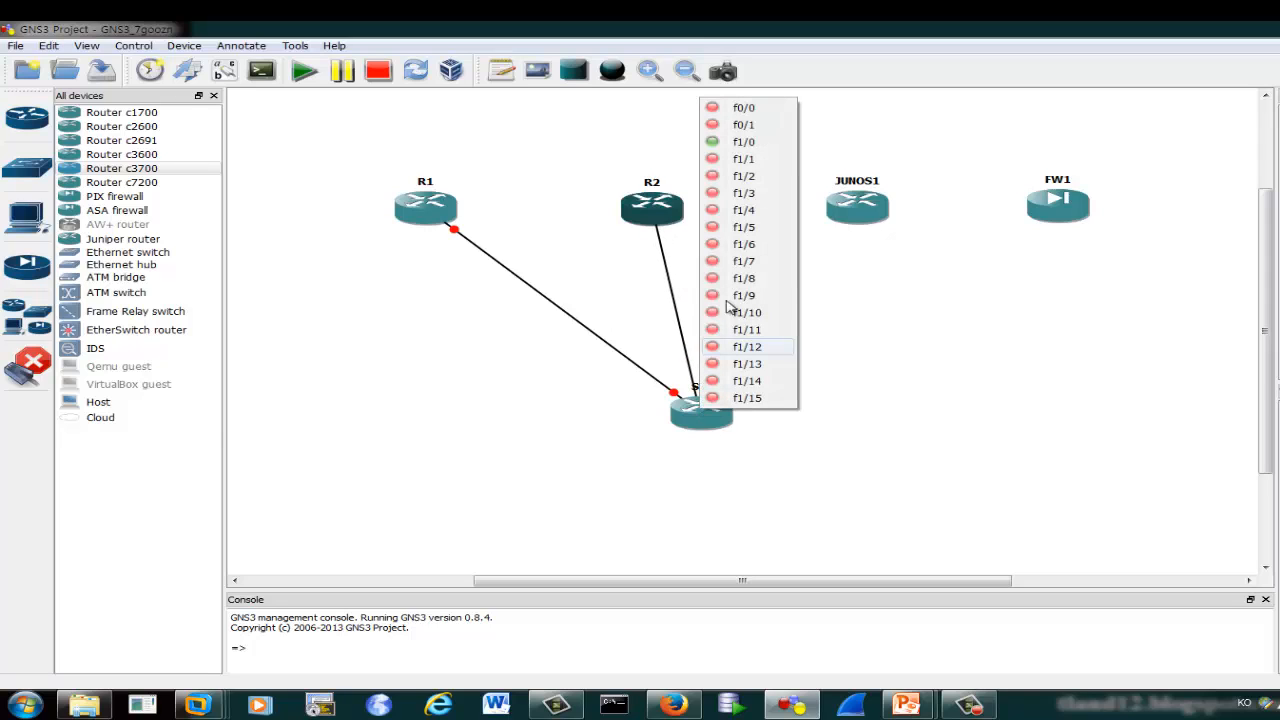
left_click(745, 160)
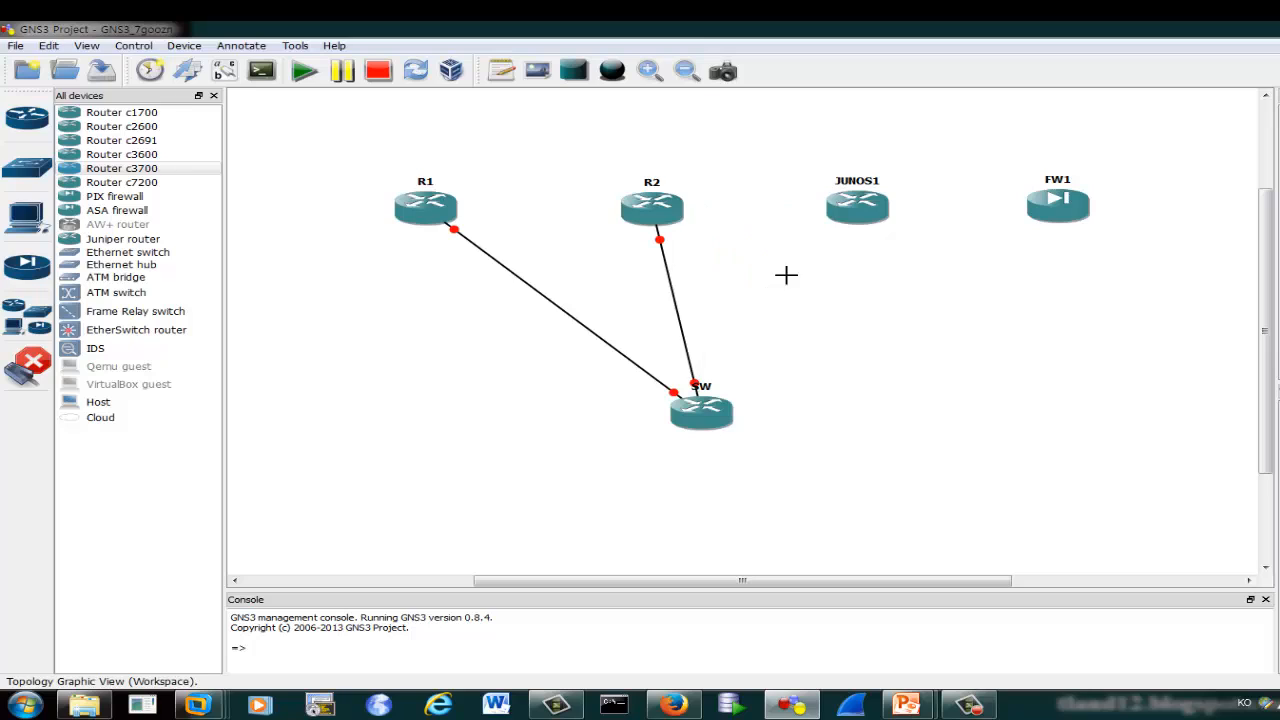
- Connect interface e0 of JUNOS1 to port f1/2 of the SW node
left_click(853, 212)
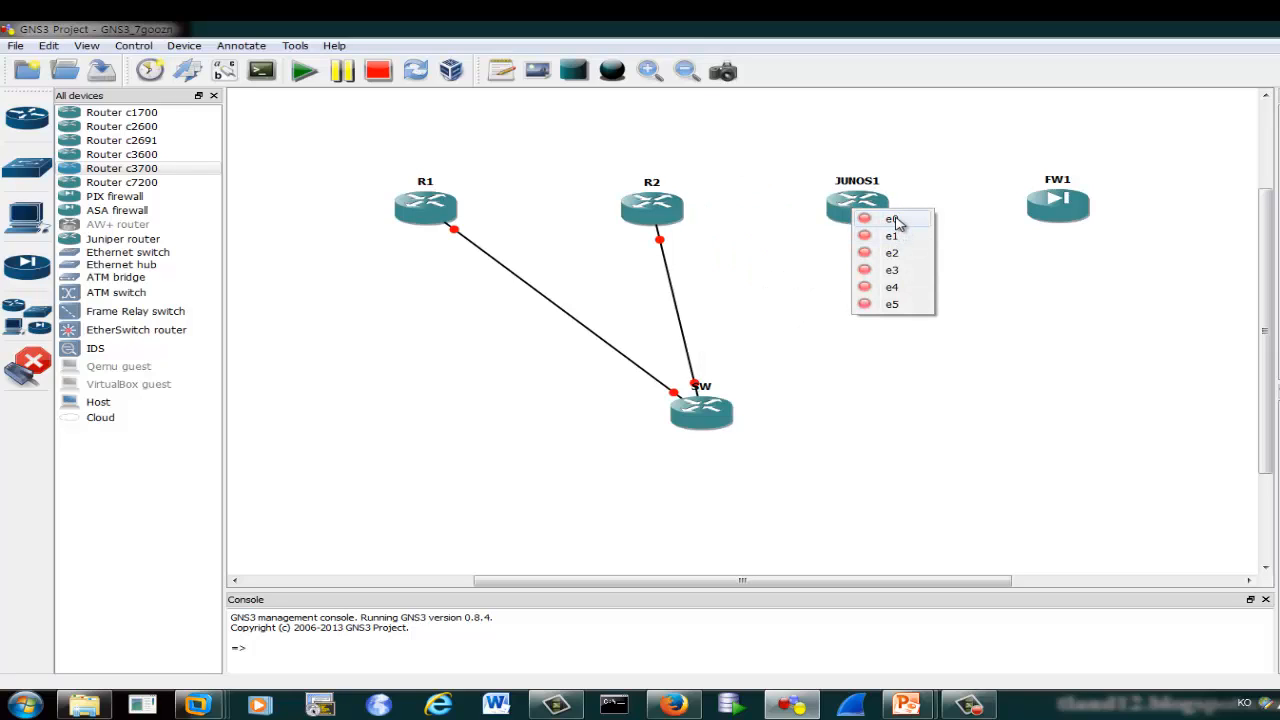
left_click(893, 217)
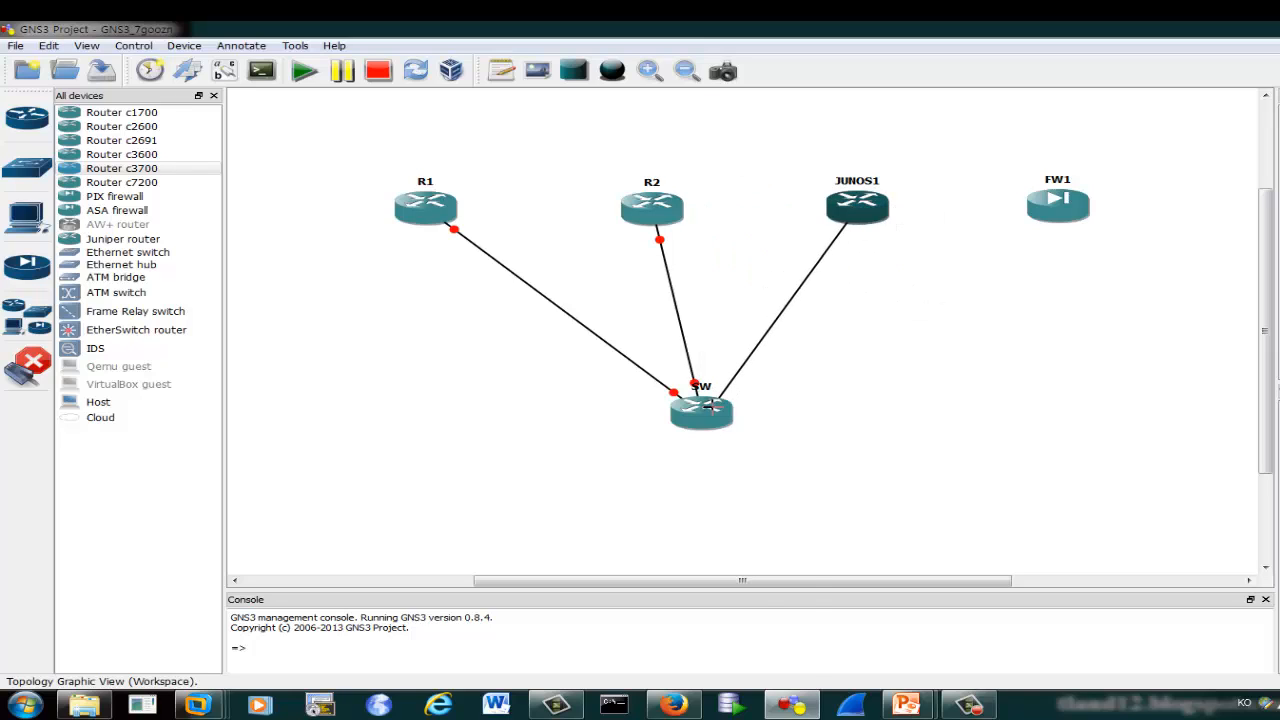
left_click(714, 409)
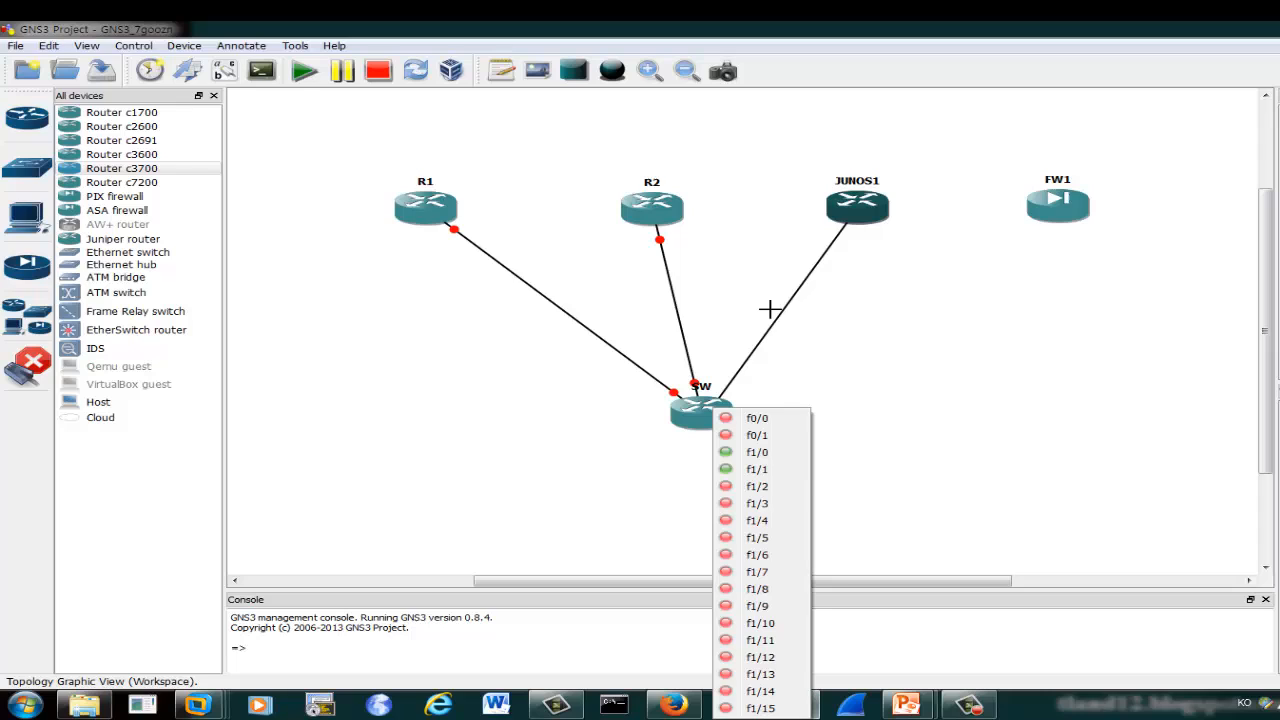
left_click(760, 490)
- Connect interface e0 of the FW1 firewall to port f1/3 of the SW node and finish adding links
left_click(1060, 209)
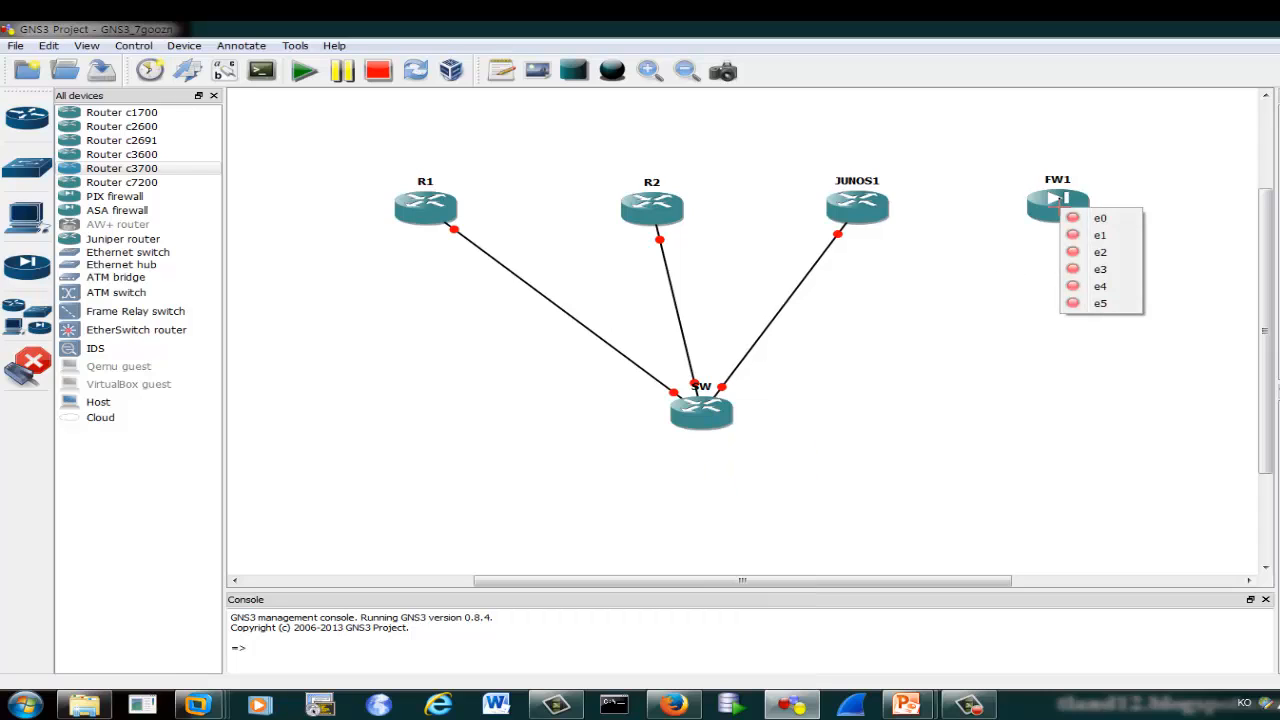
left_click(1101, 217)
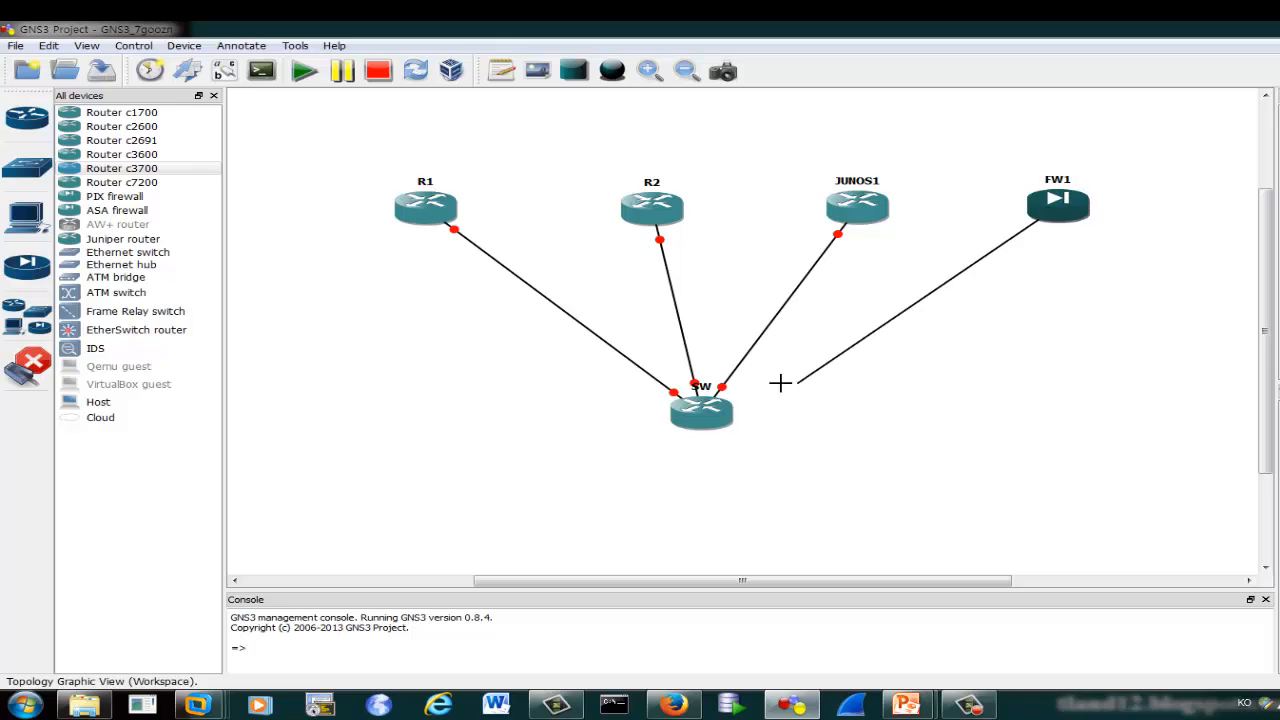
left_click(706, 410)
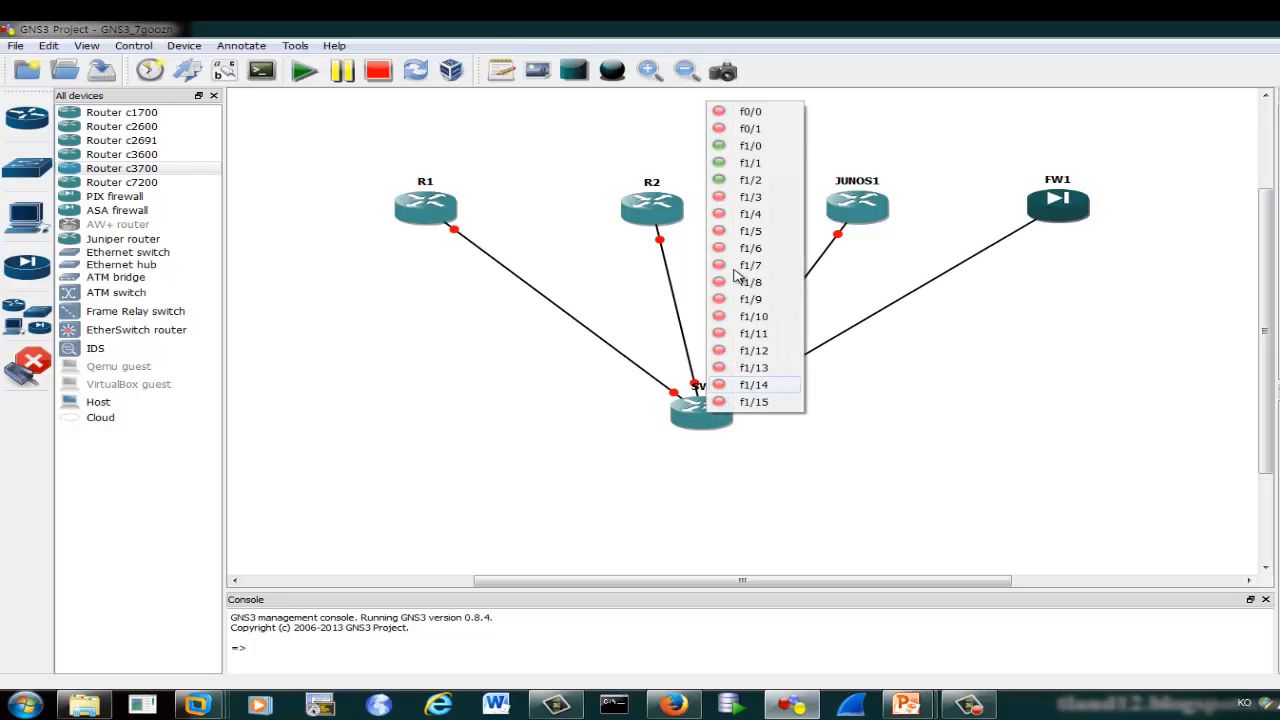
left_click(766, 199)
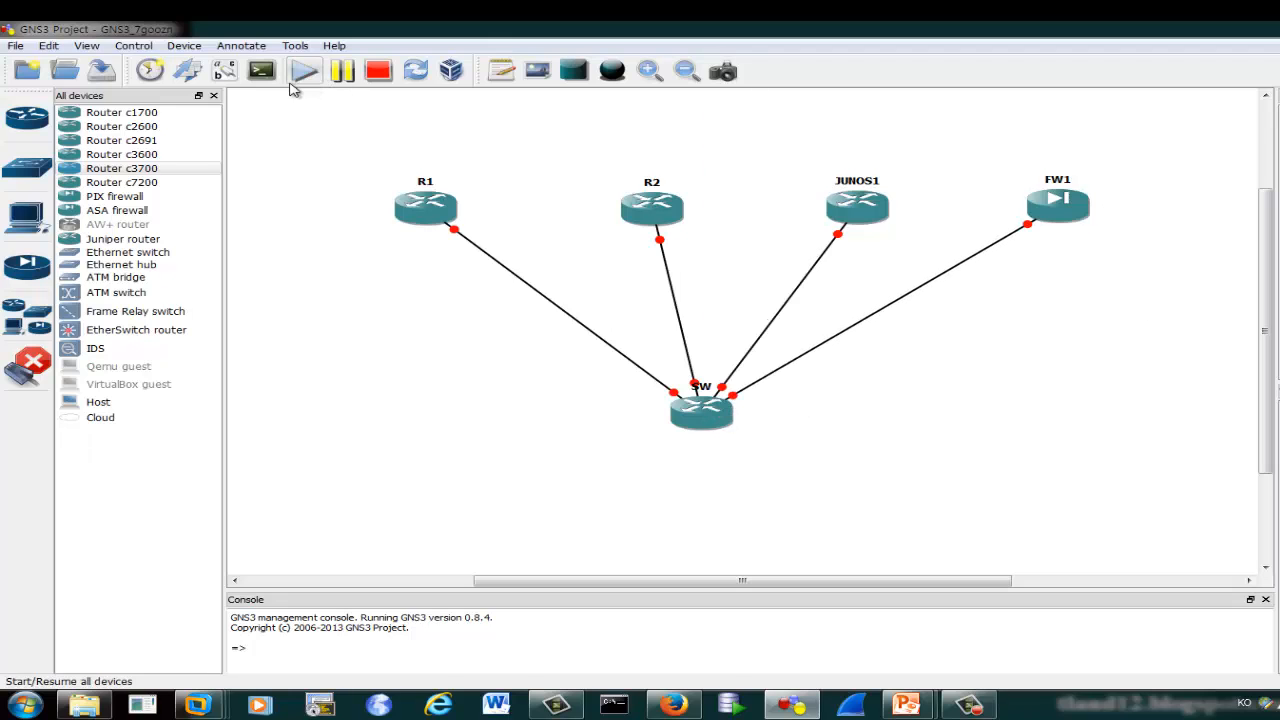
left_click(27, 366)
- Shift R2 and JUNOS1 slightly to the right, and move FW1 slightly down and to the right
left_click_drag(640, 210, 666, 208)
left_click_drag(858, 208, 874, 213)
left_click_drag(1063, 208, 1084, 229)
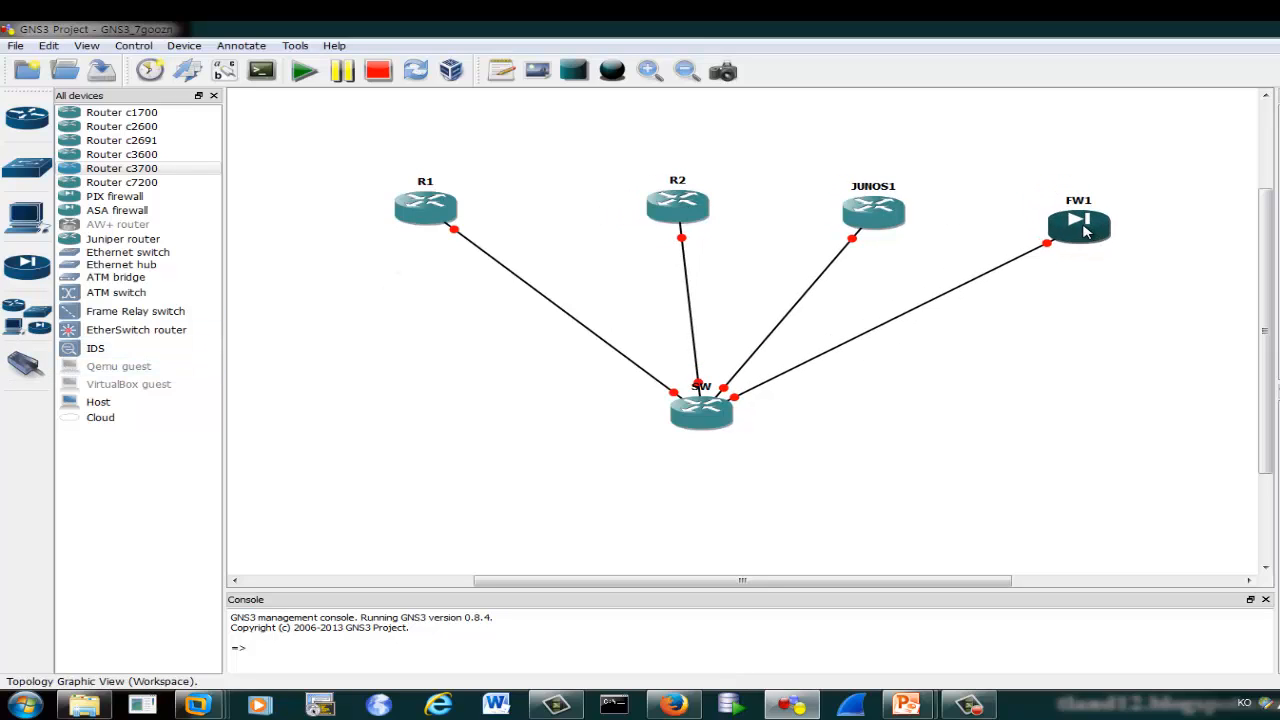
- Start router R1, calculate its Idle PC values and apply 0x6063e218
right_click(407, 217)
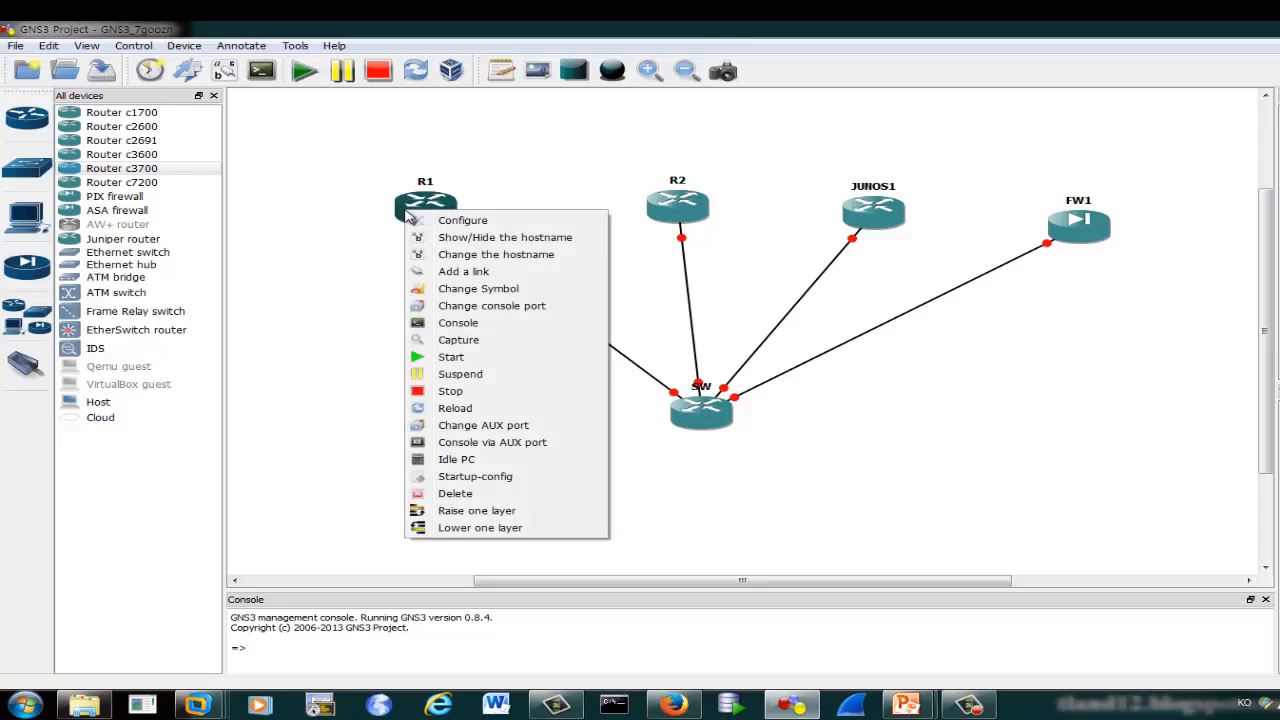
left_click(453, 360)
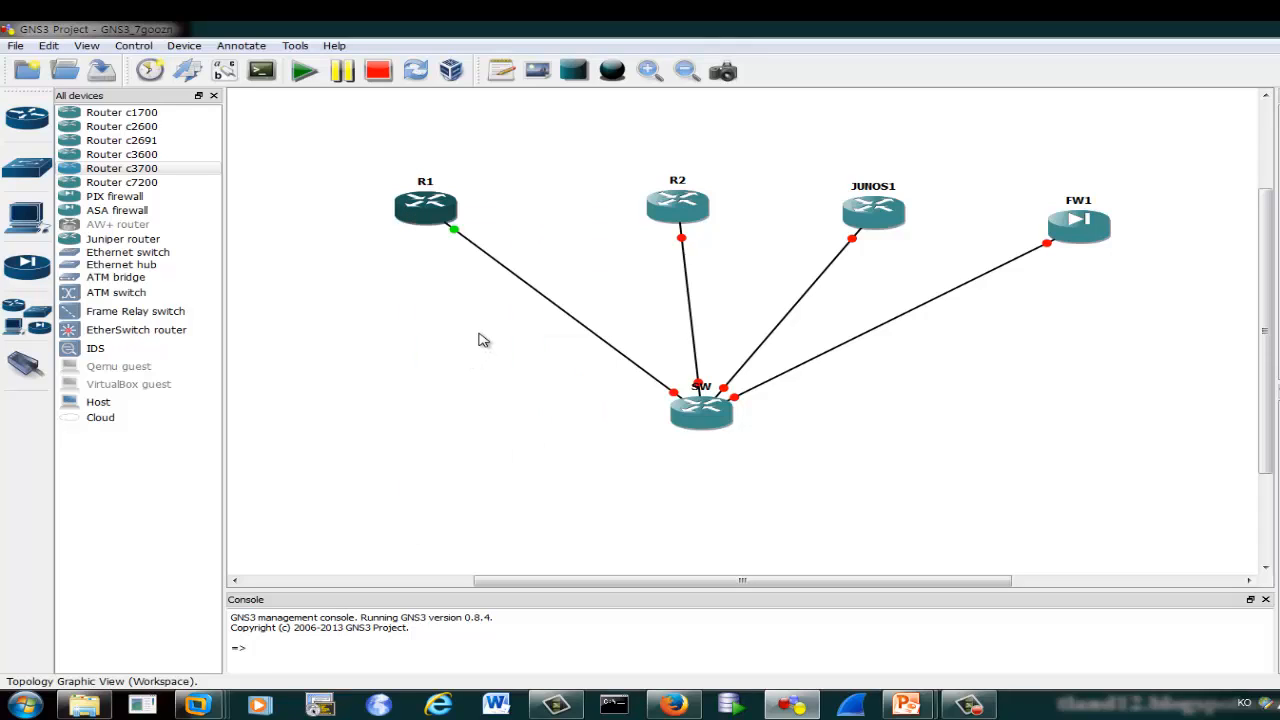
right_click(421, 210)
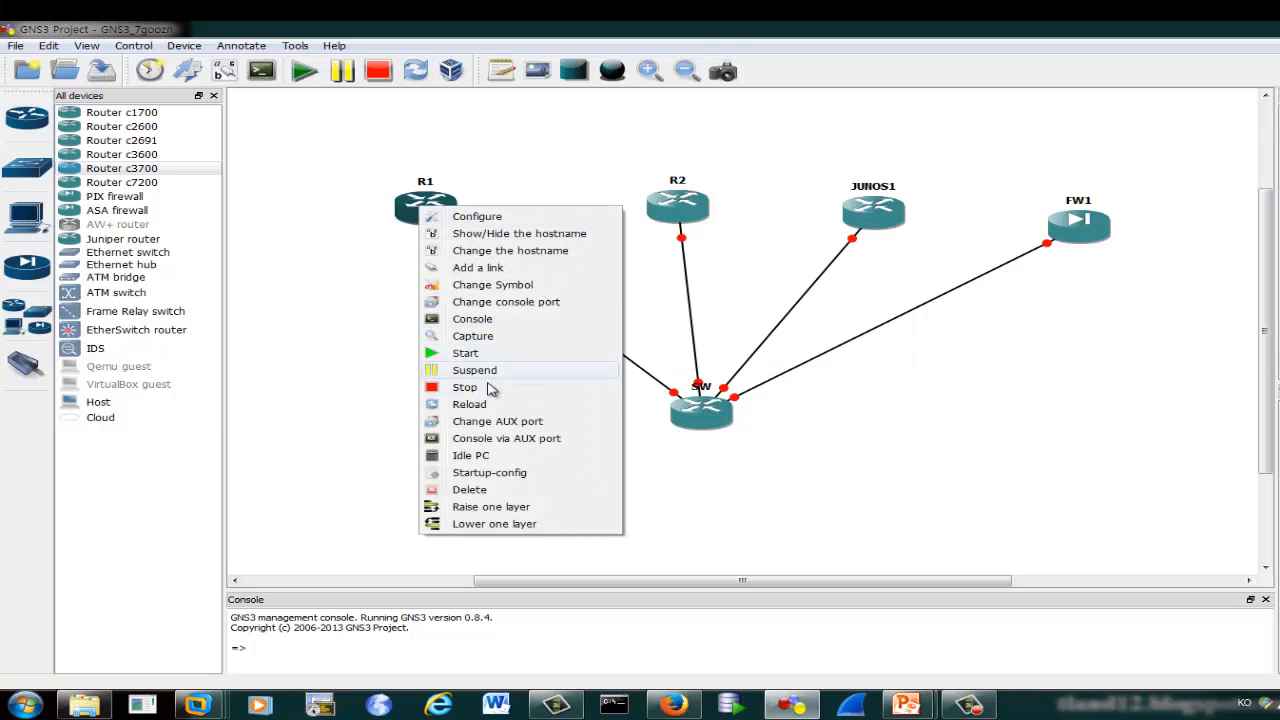
left_click(493, 457)
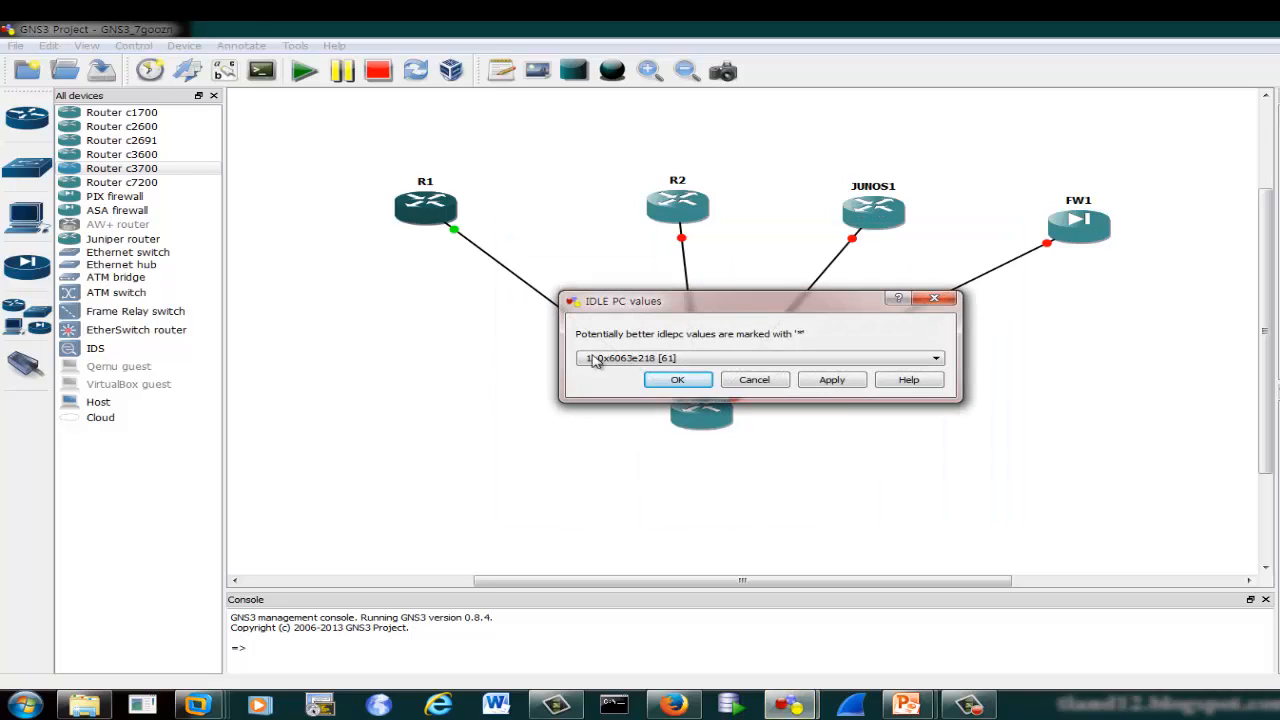
left_click(935, 363)
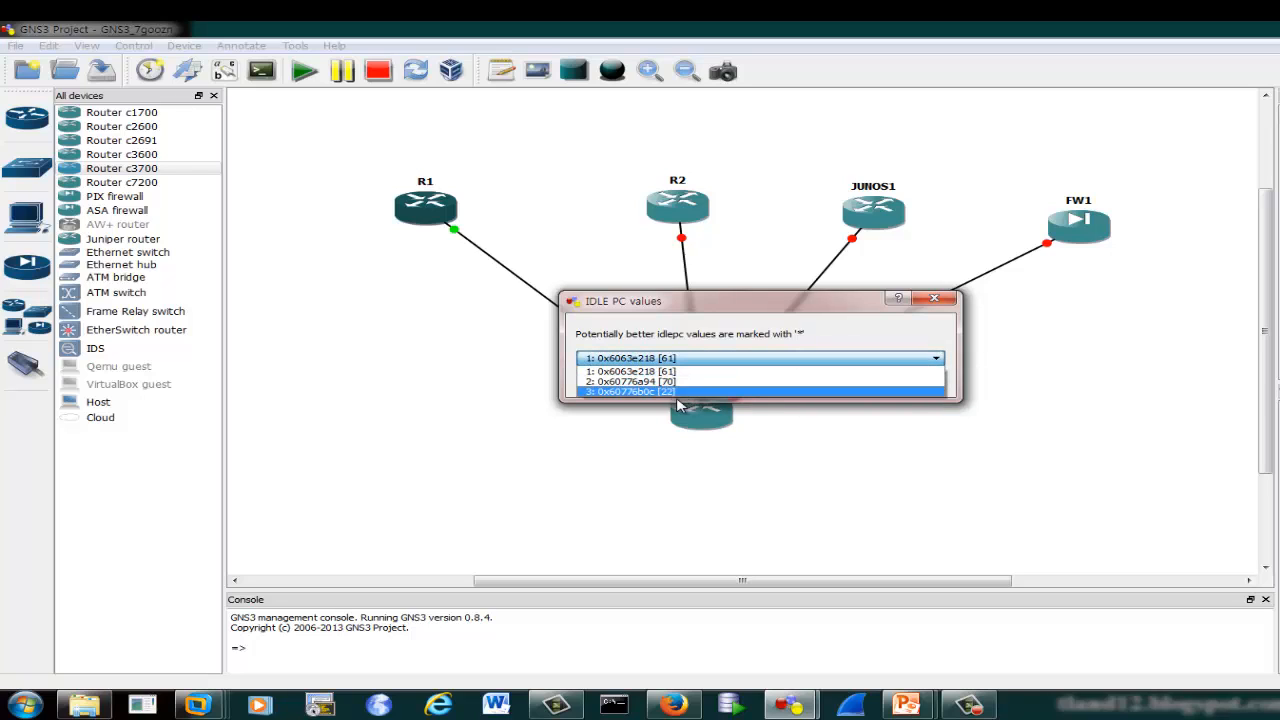
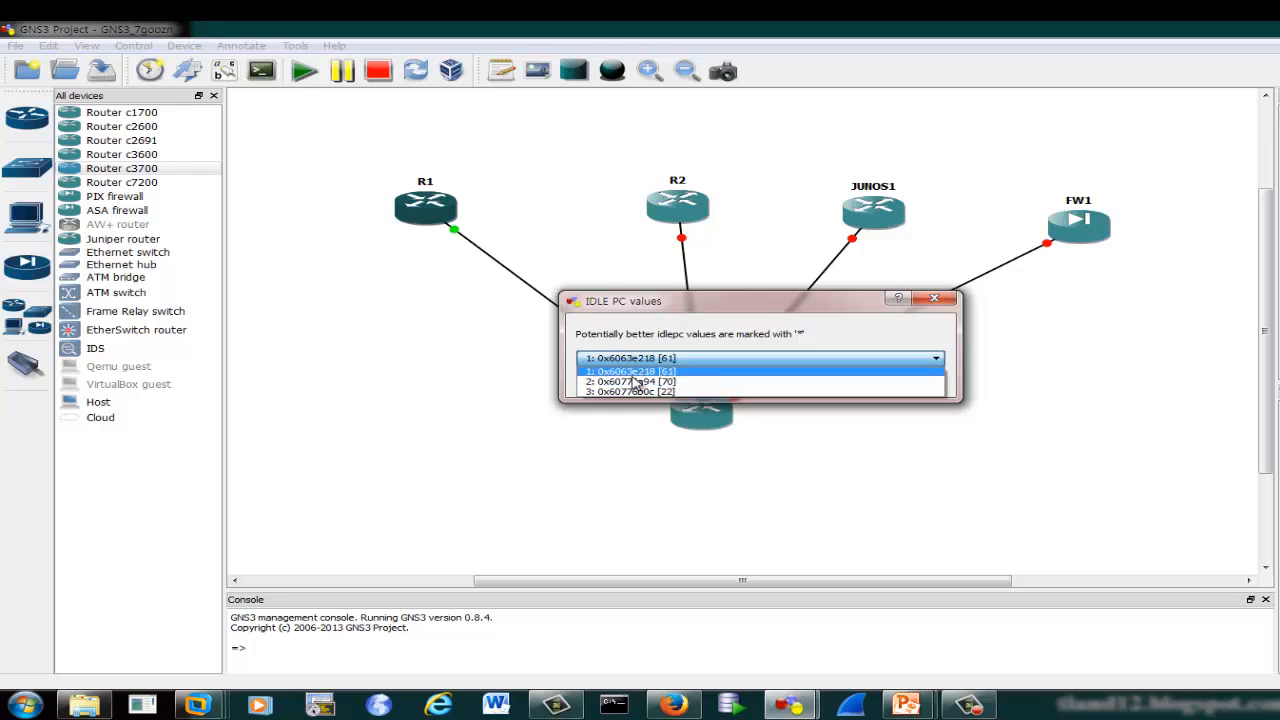
left_click(838, 342)
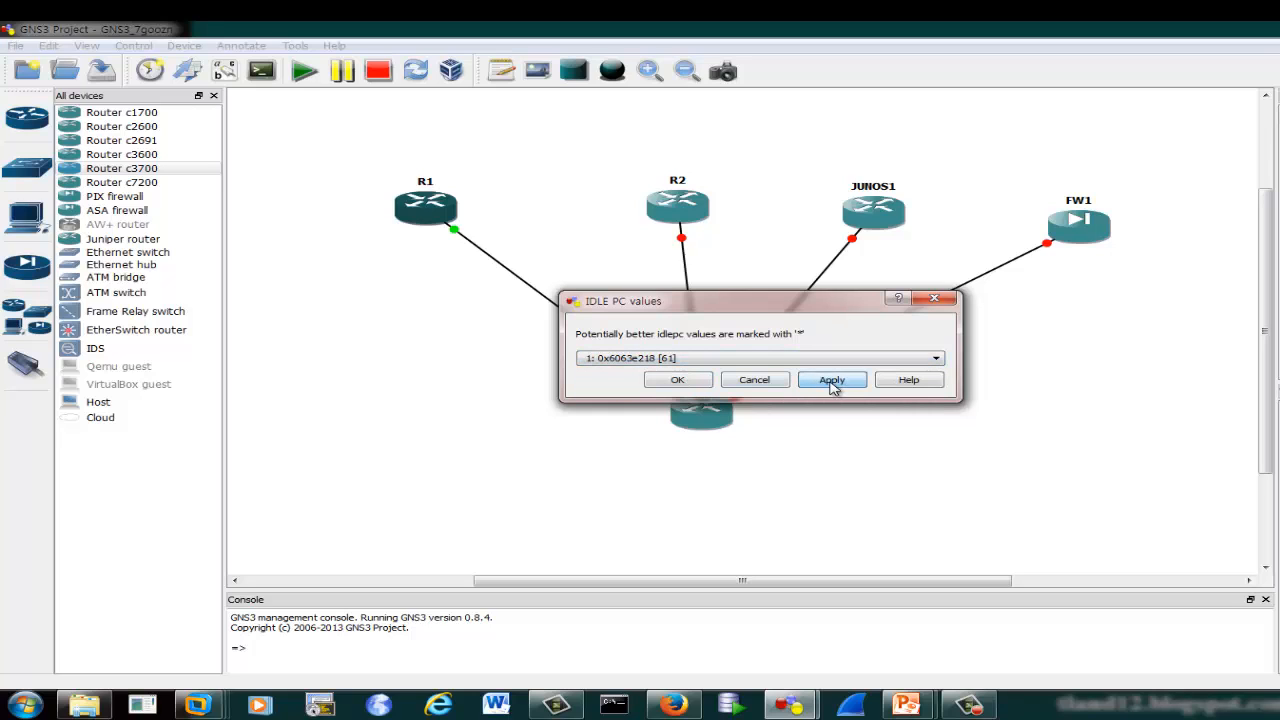
left_click(684, 384)
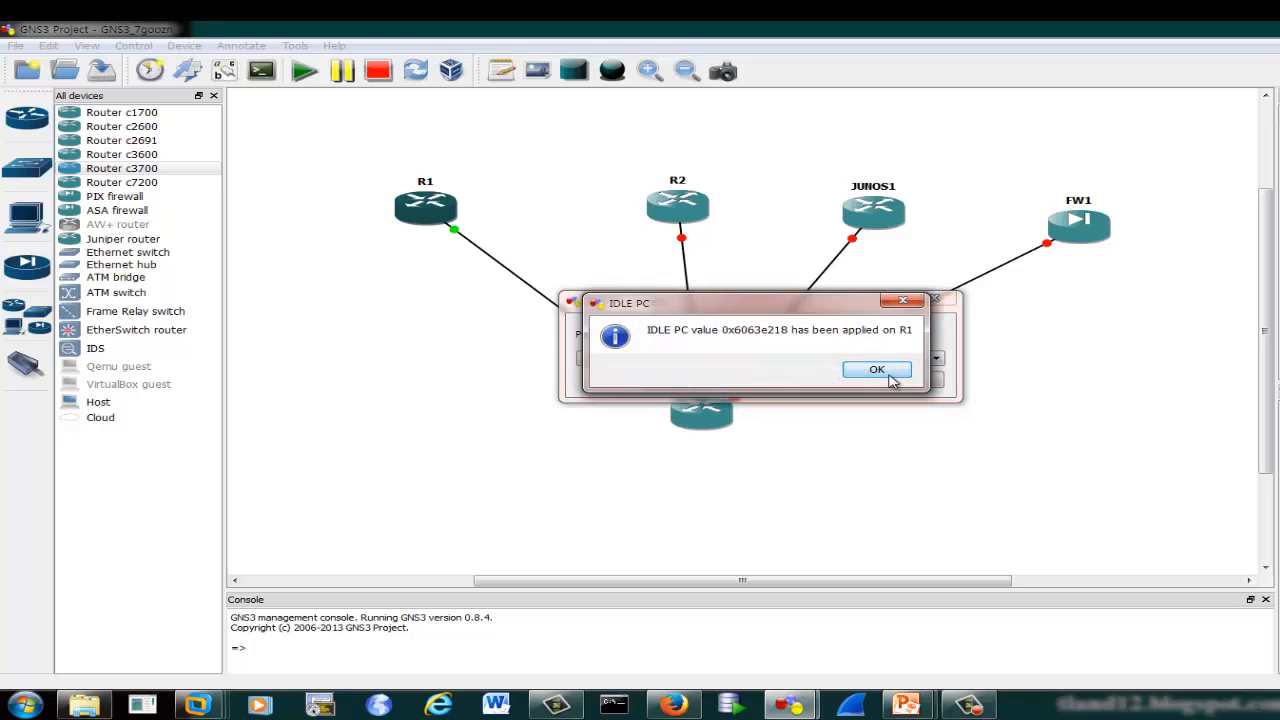
left_click(890, 374)
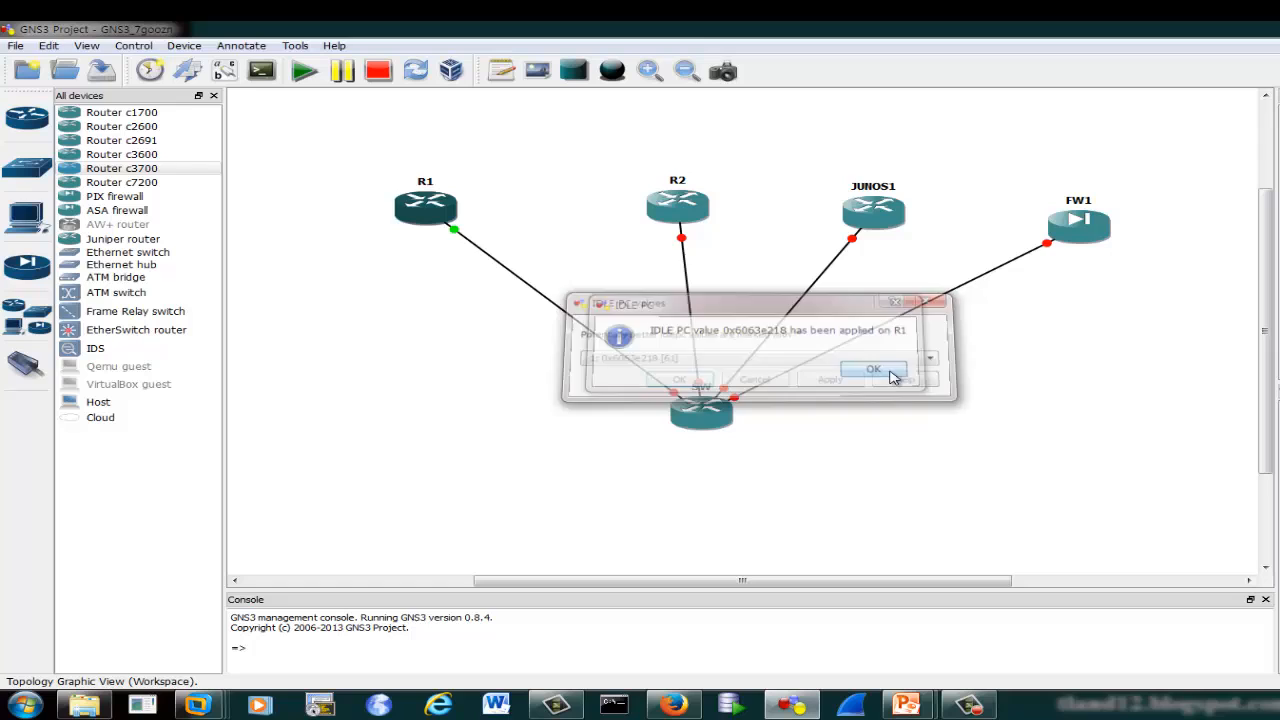
- Start router R2, calculate its Idle PC values and apply 0x630ee90c
right_click(680, 213)
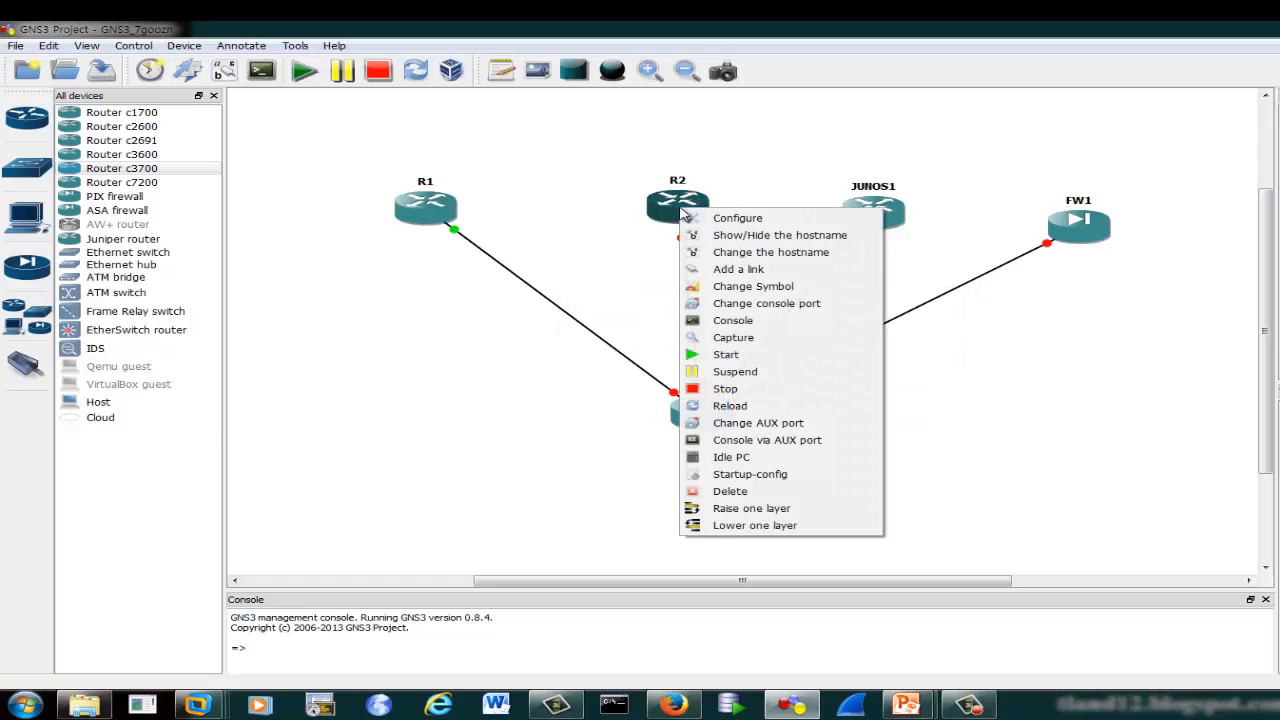
left_click(739, 356)
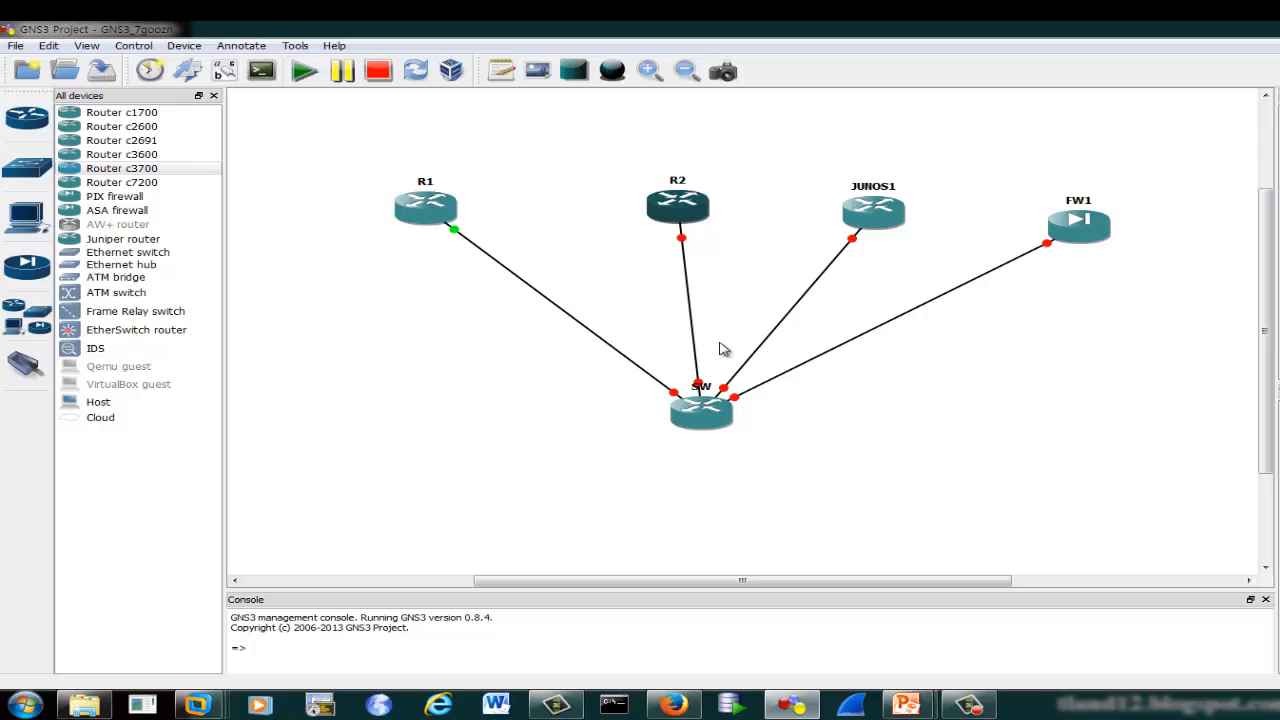
right_click(676, 209)
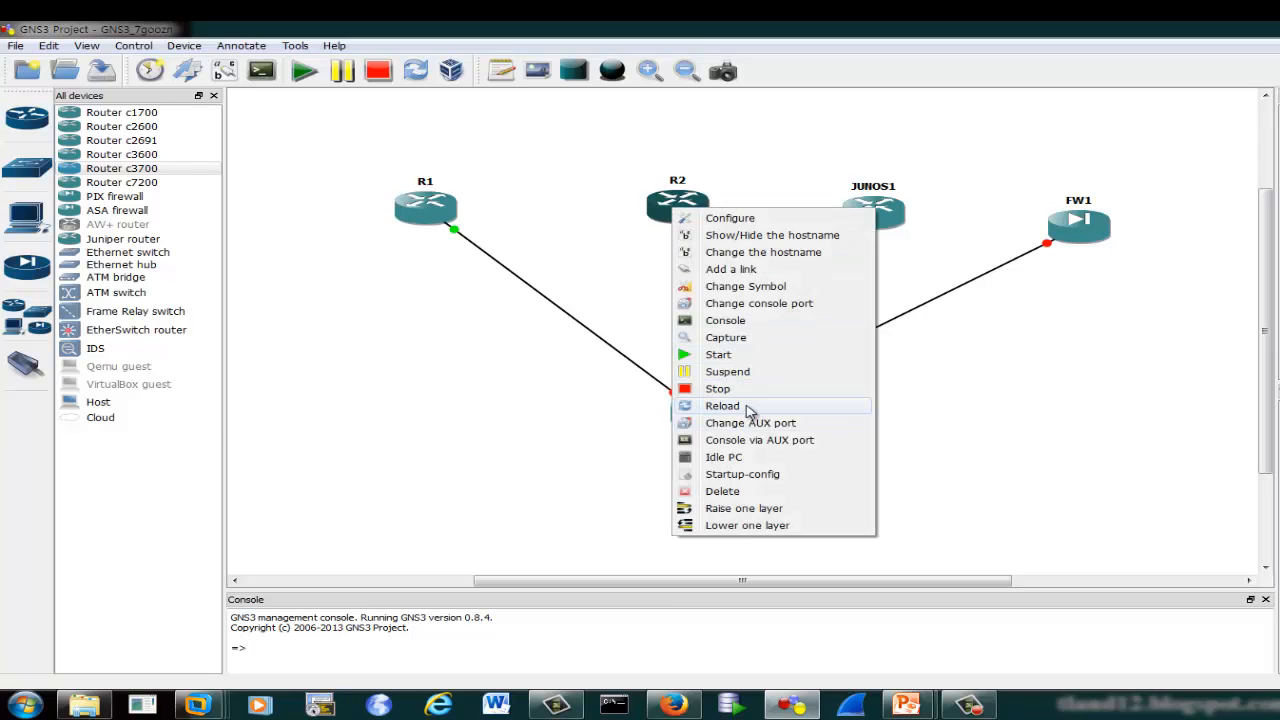
left_click(757, 461)
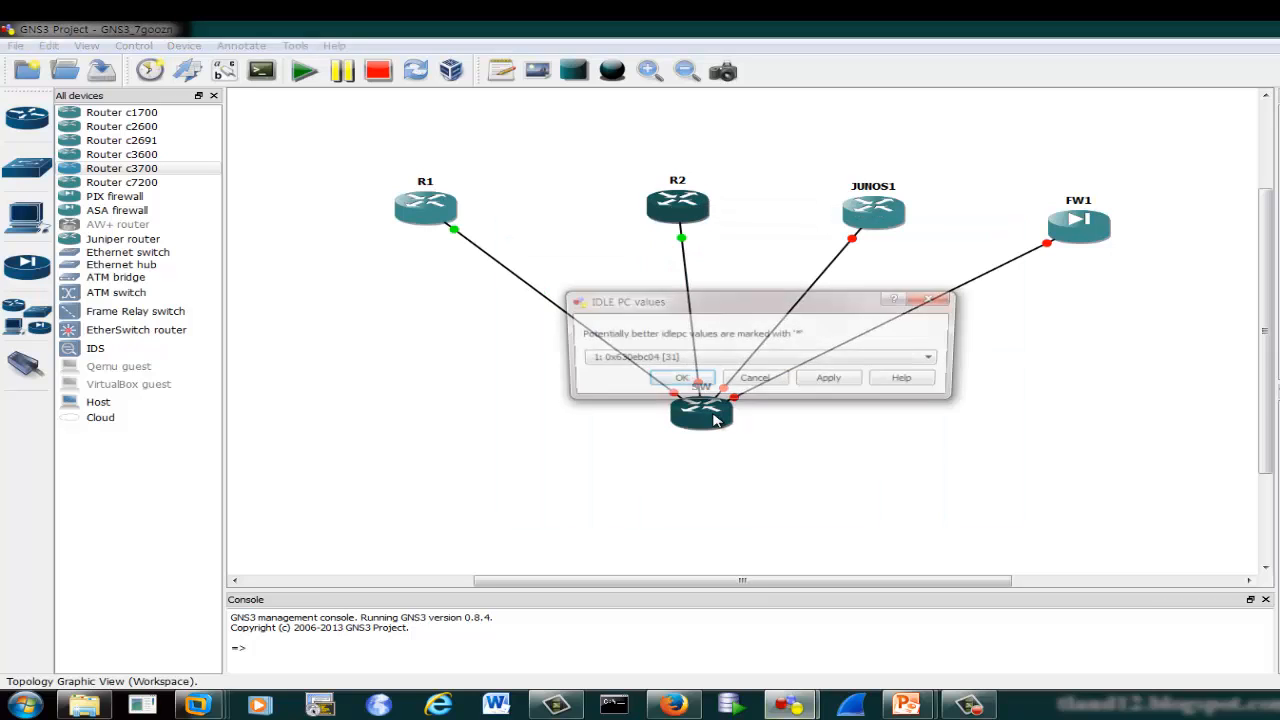
left_click(932, 362)
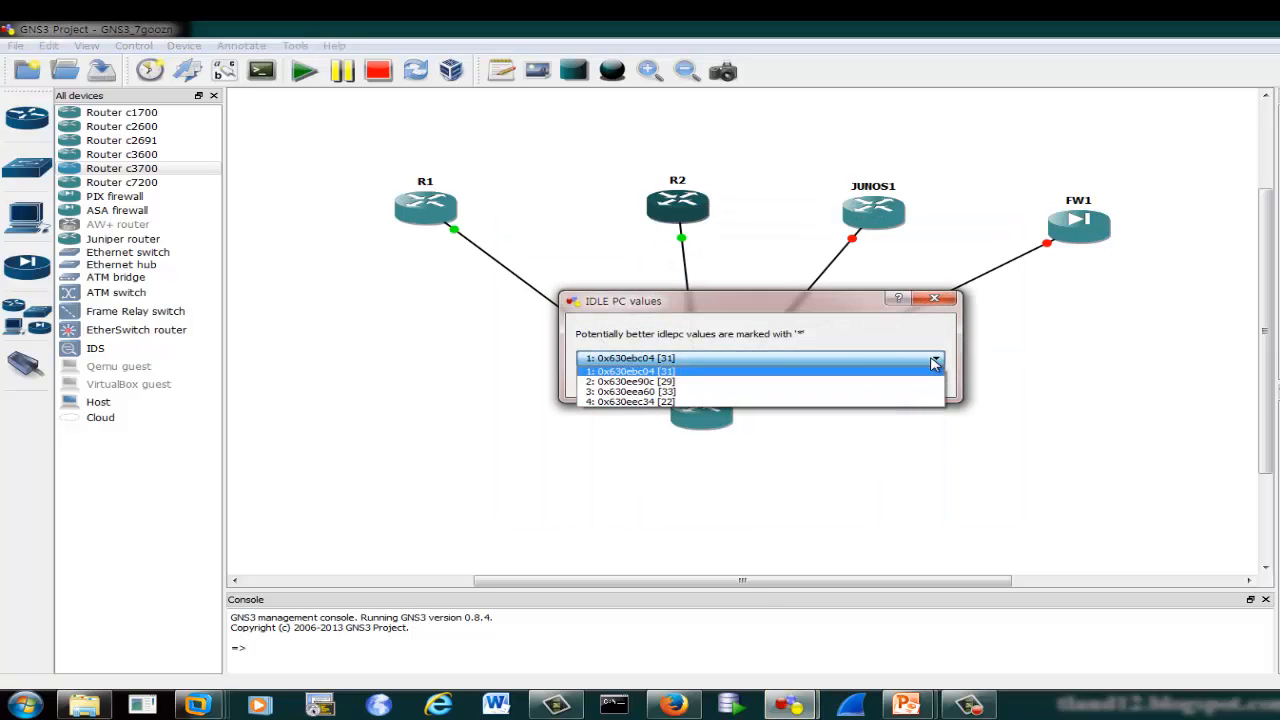
left_click(680, 382)
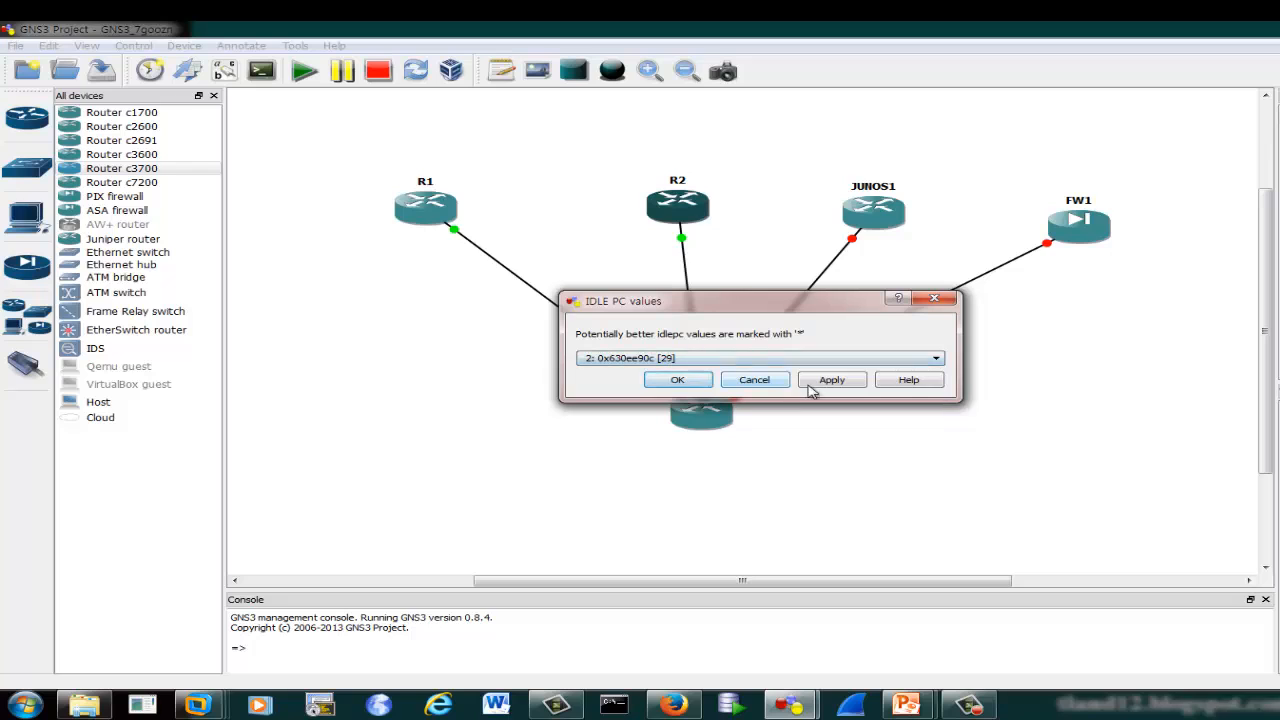
left_click(678, 380)
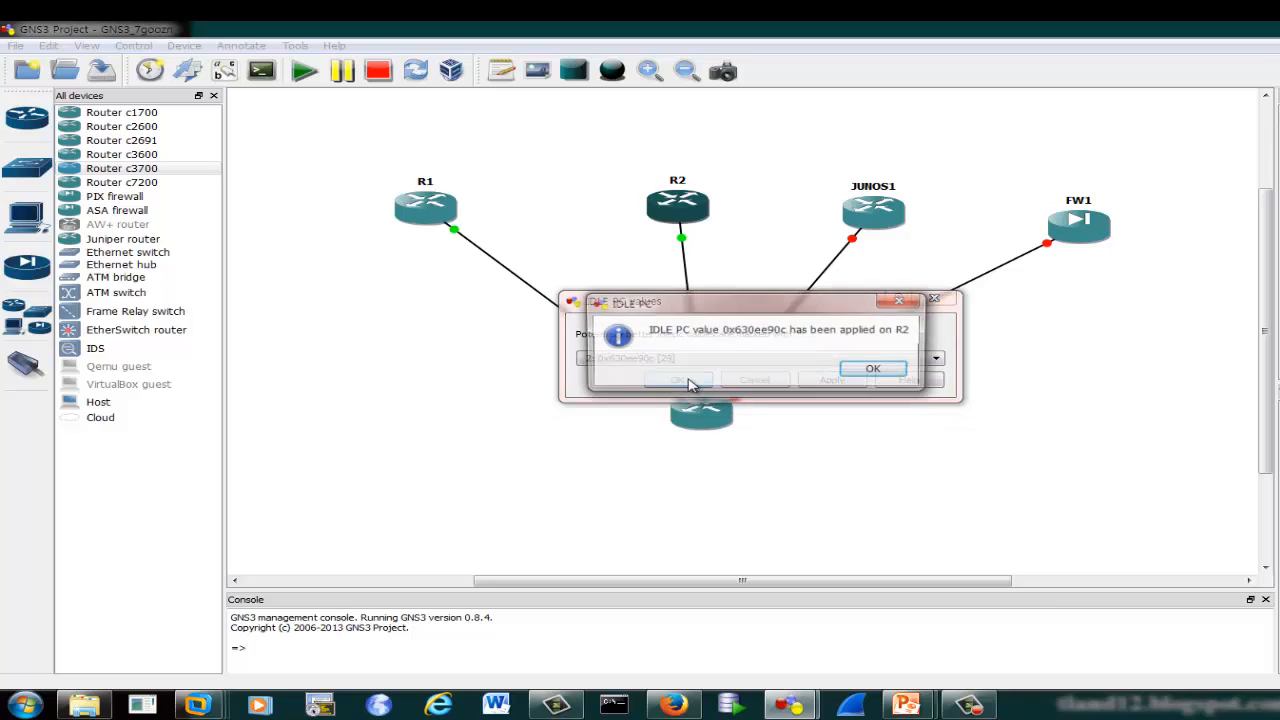
left_click(860, 372)
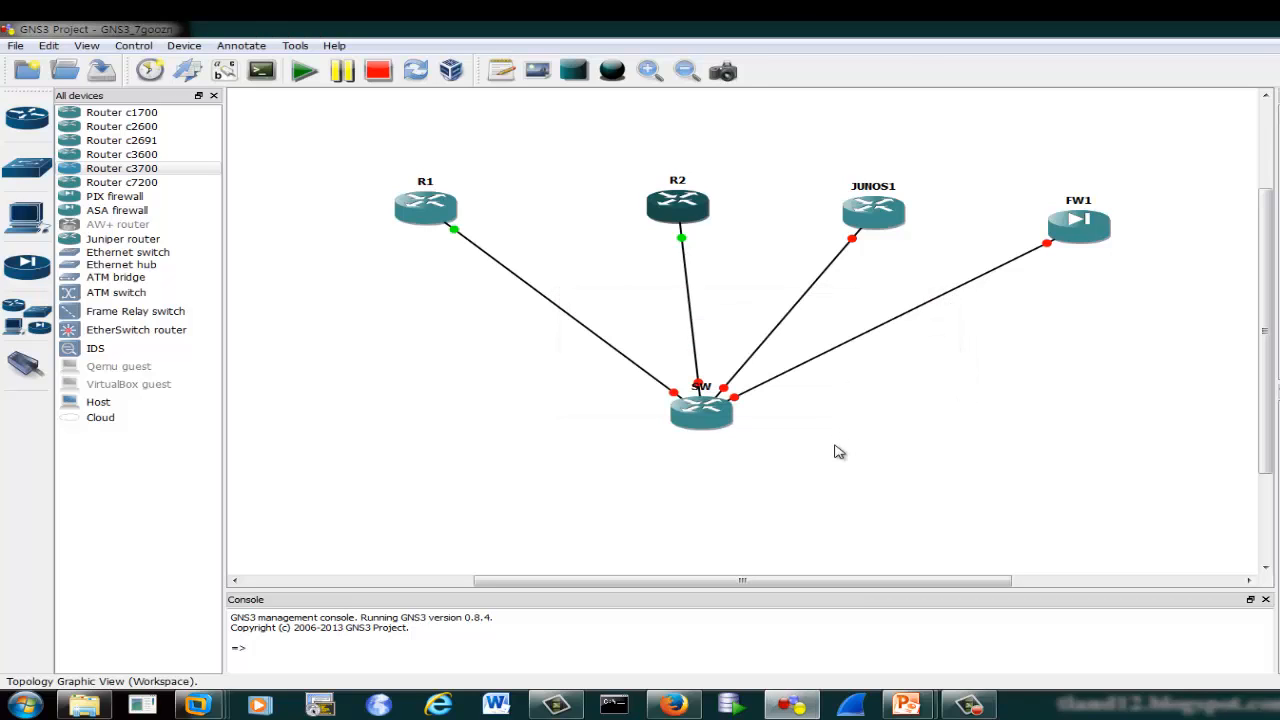
- Start the JUNOS1 router so that it boots in its QEMU window
right_click(873, 220)
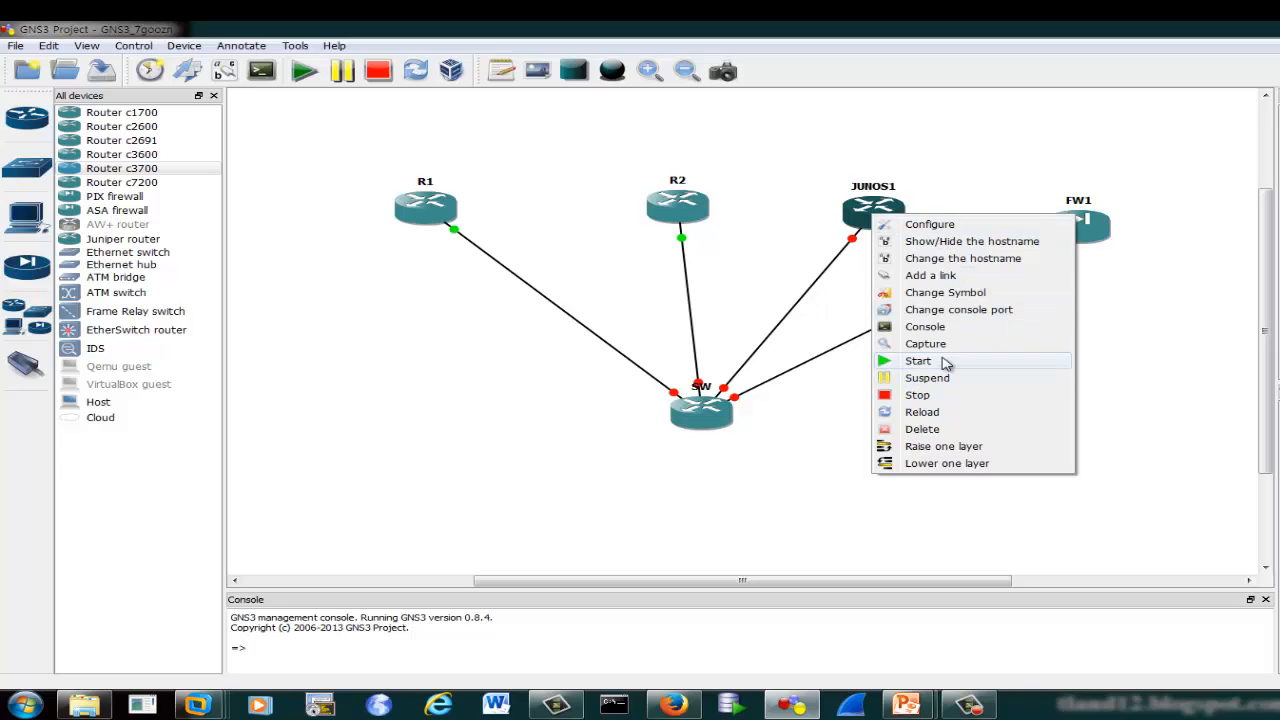
left_click(918, 361)
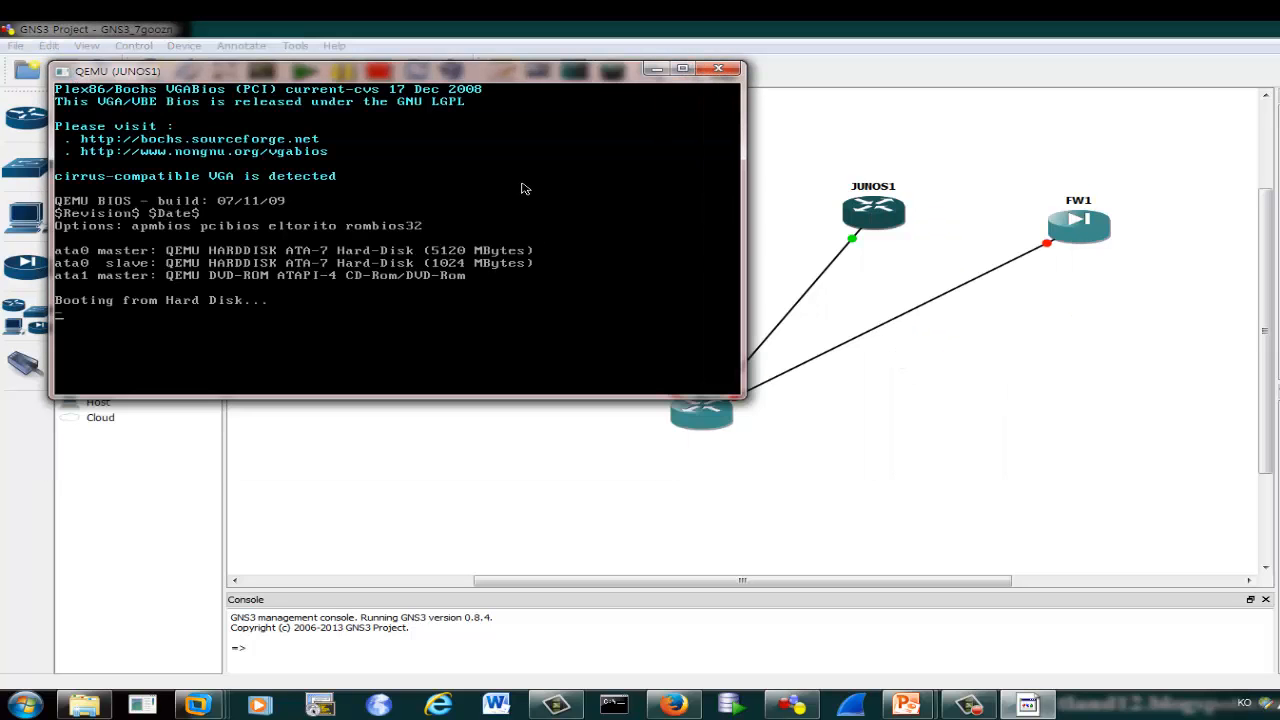
- Move the JUNOS1 QEMU window out of the way, start the FW1 firewall and bring the topology back to the front
left_click_drag(476, 80, 1143, 338)
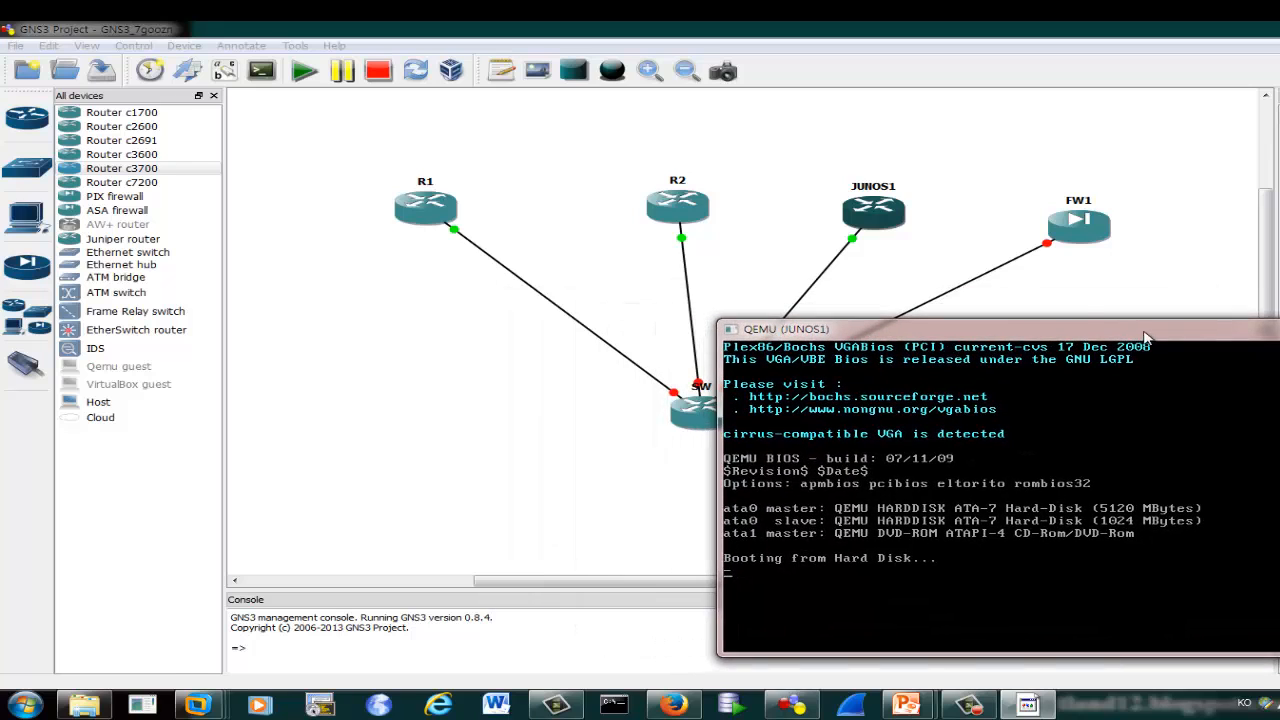
right_click(1073, 238)
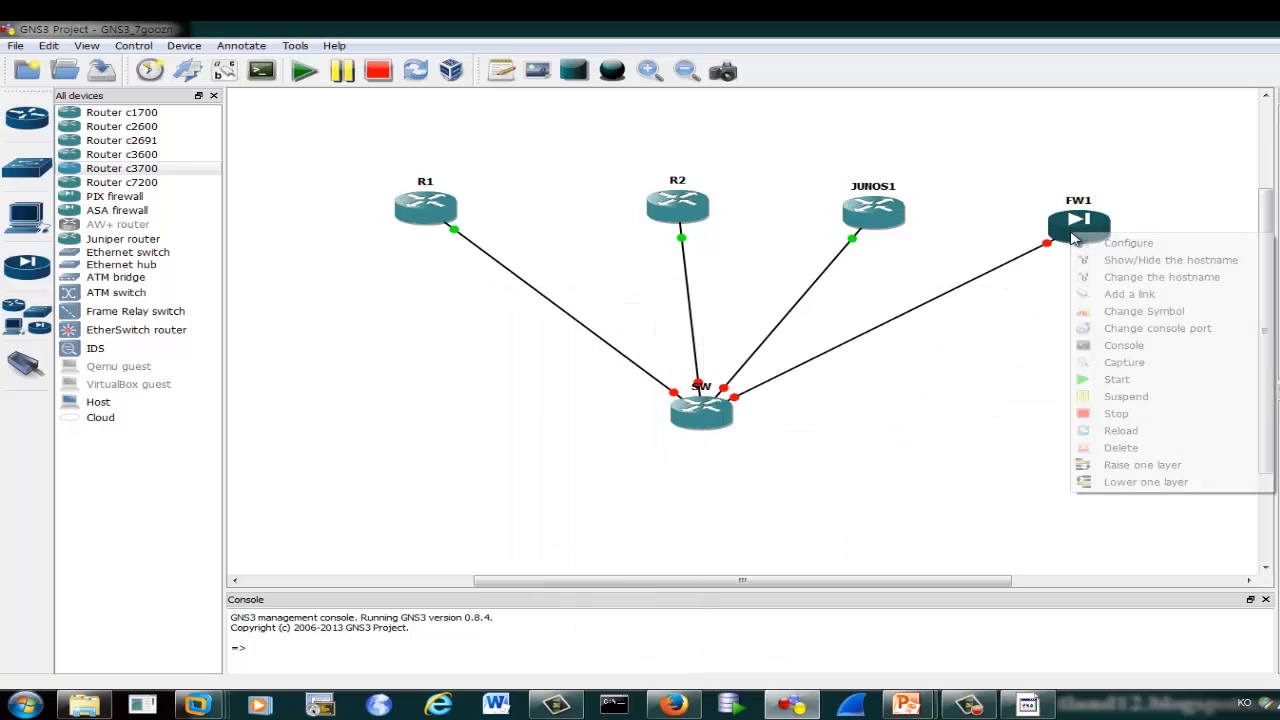
left_click(1127, 380)
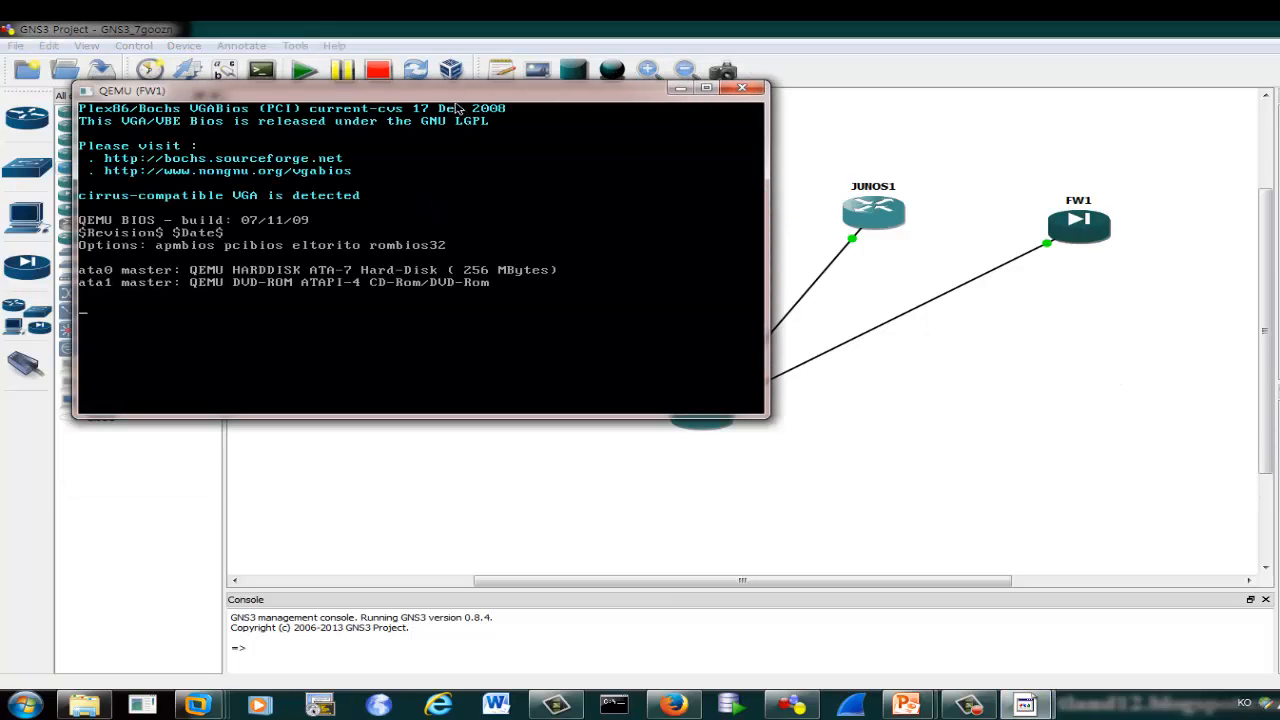
left_click_drag(447, 95, 414, 260)
left_click(864, 408)
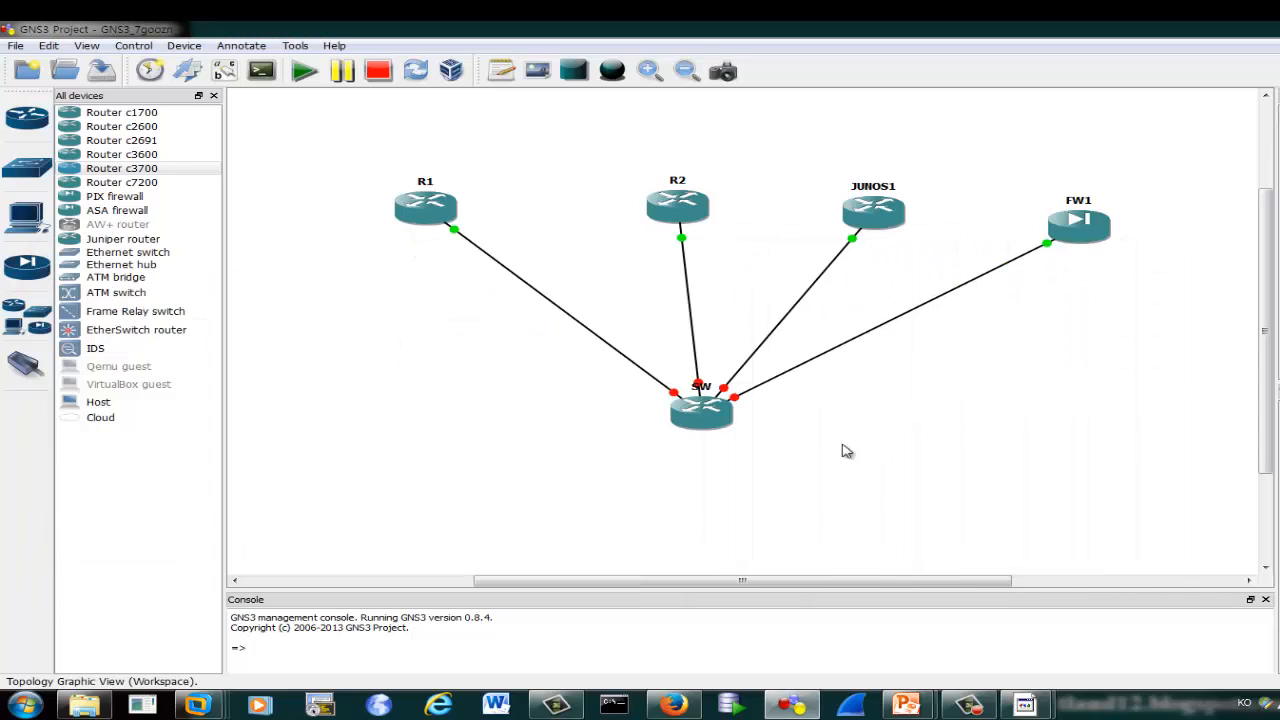
- Start the SW device, calculate its Idle PC values and apply 0x607968e8
right_click(672, 413)
left_click(728, 229)
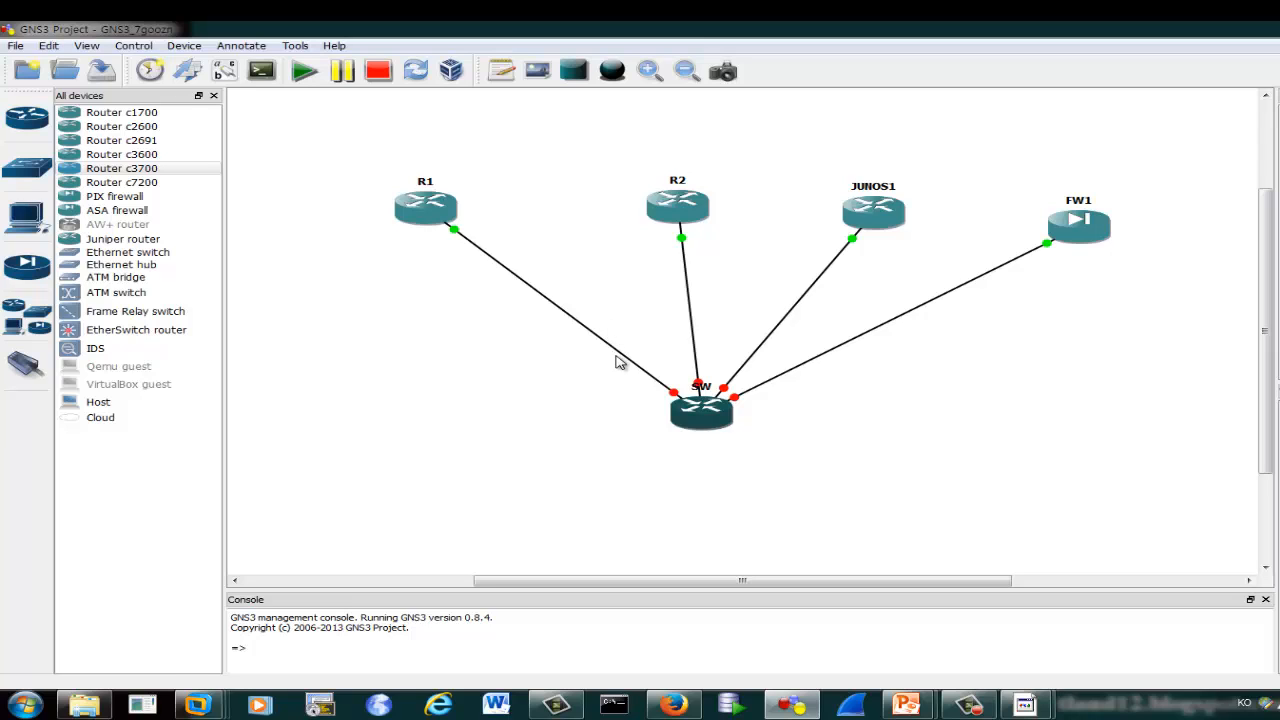
right_click(699, 413)
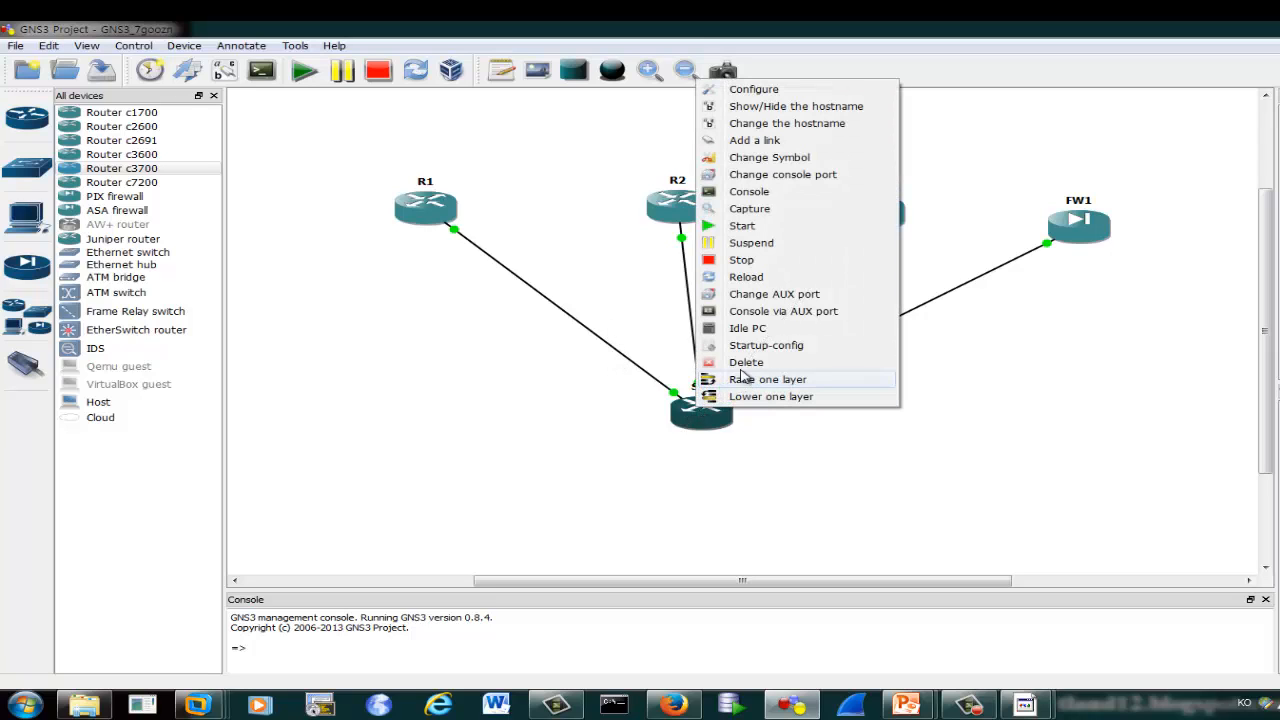
left_click(759, 329)
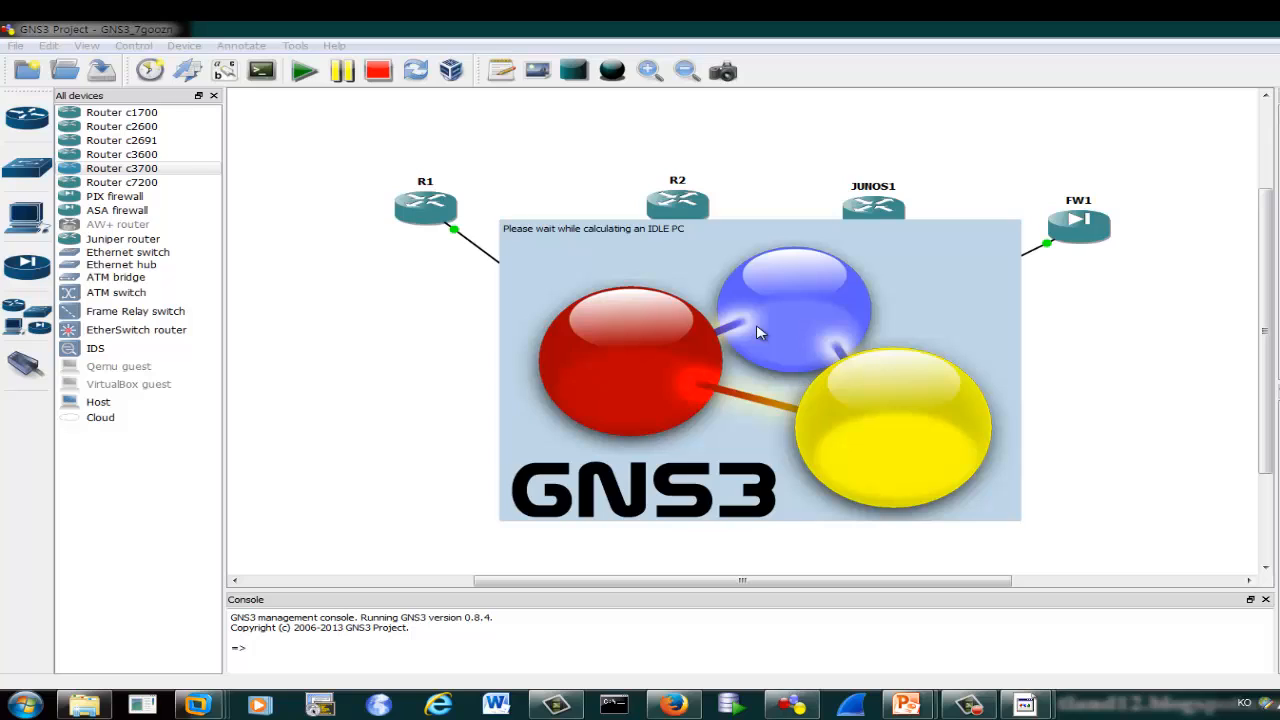
left_click(757, 357)
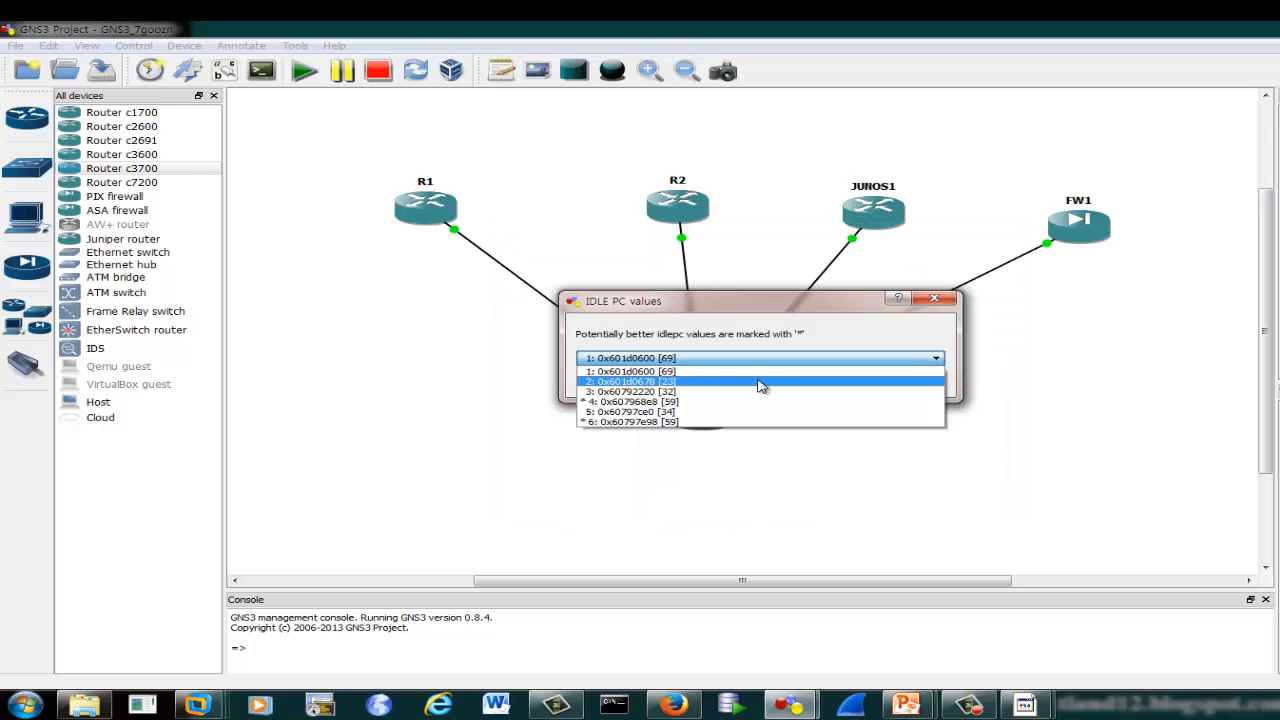
left_click(600, 405)
left_click(834, 382)
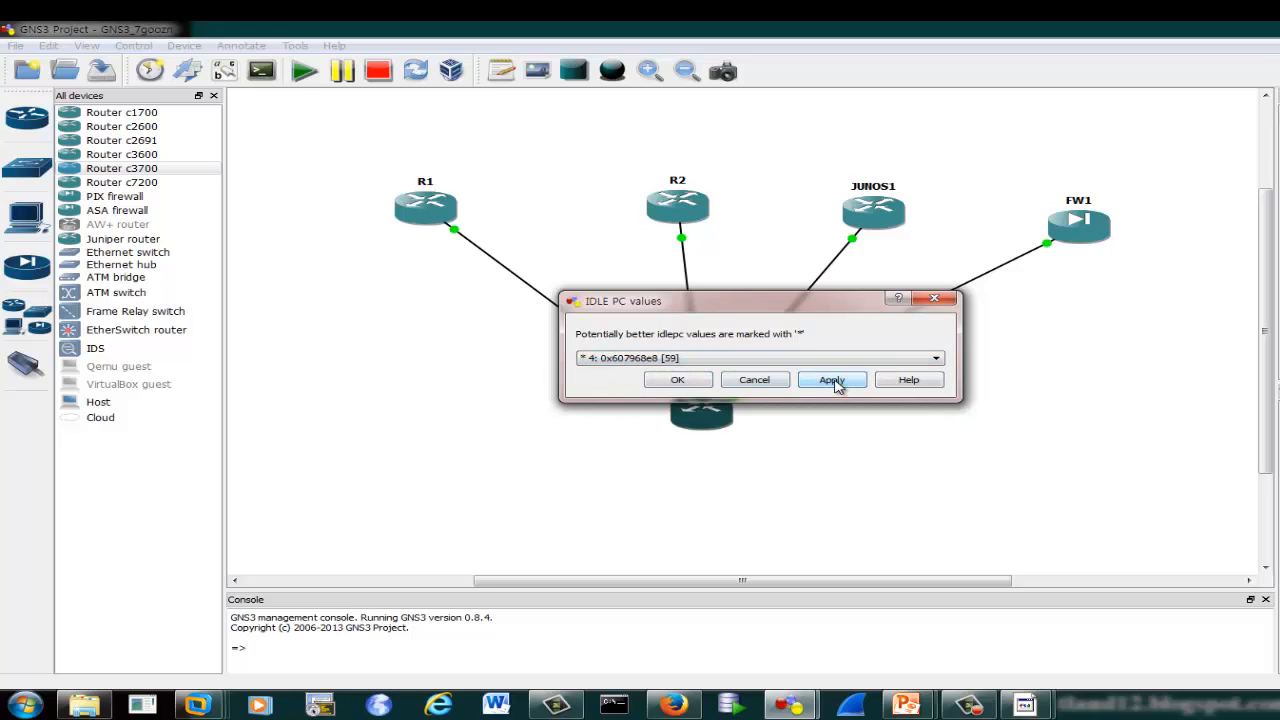
left_click(690, 382)
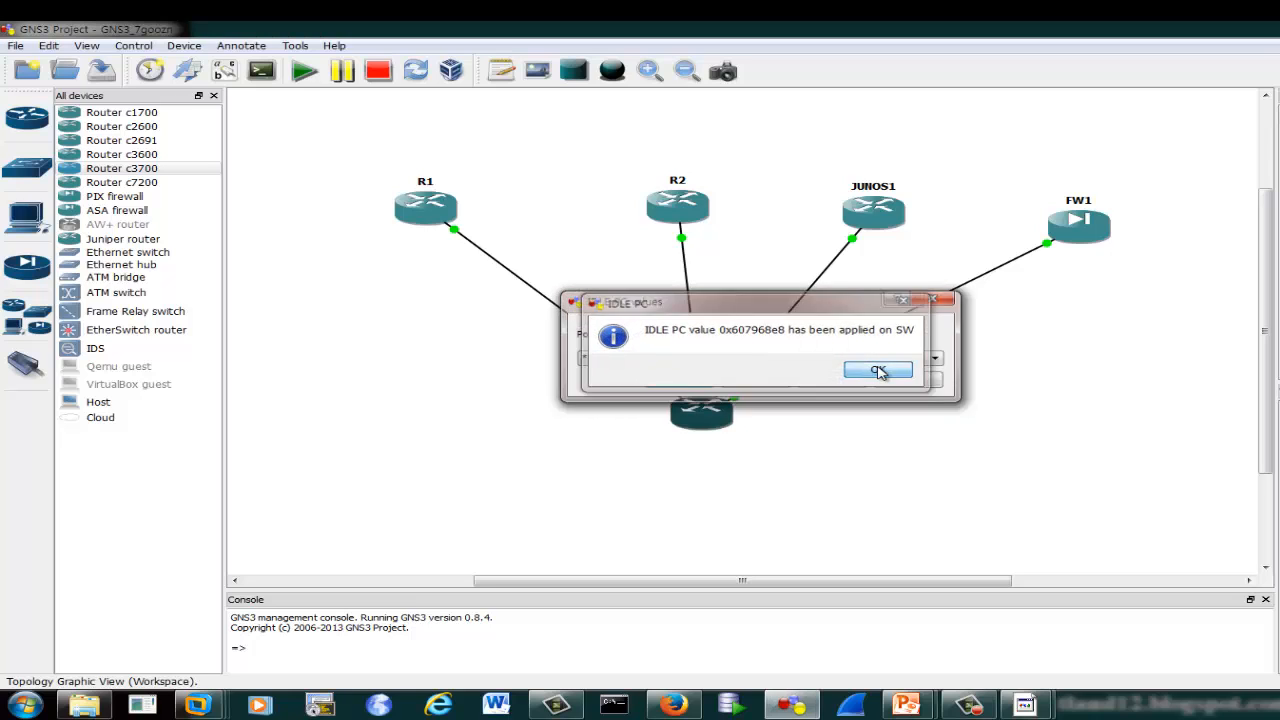
left_click(884, 375)
- Recalculate the Idle PC values for router R1 and apply 0x6063e218
right_click(413, 201)
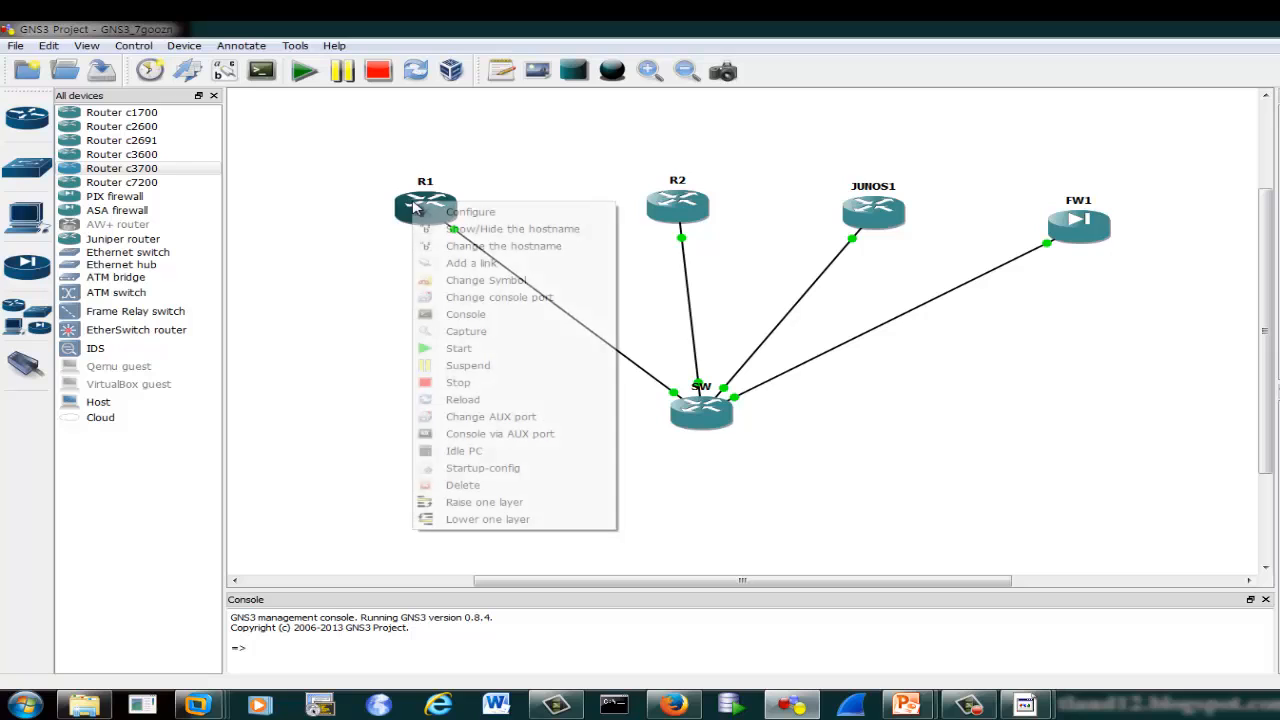
left_click(476, 451)
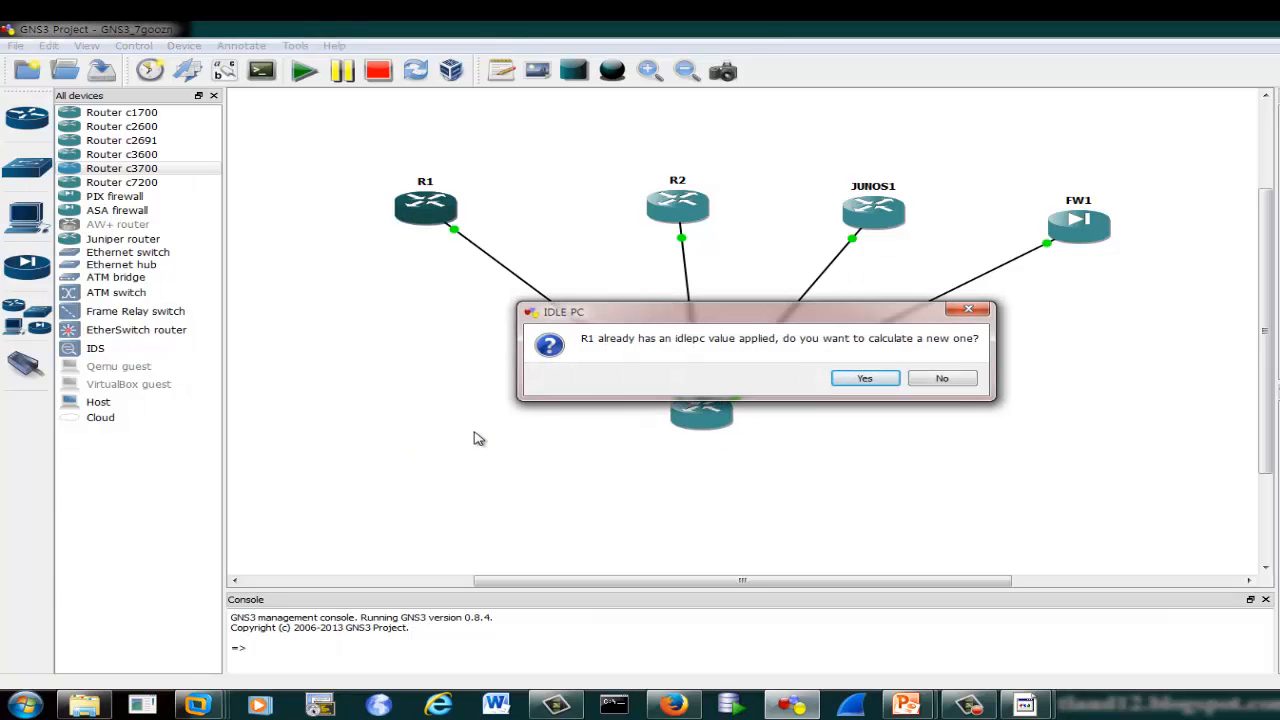
left_click(860, 378)
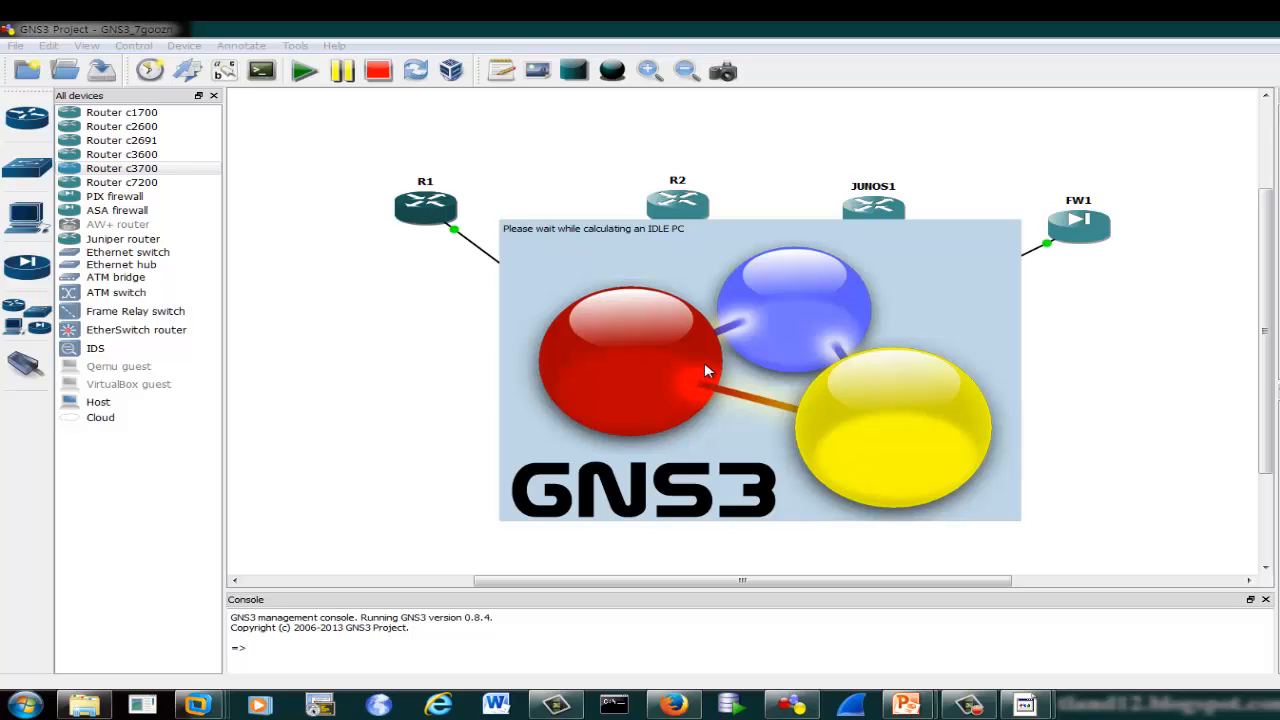
left_click(933, 360)
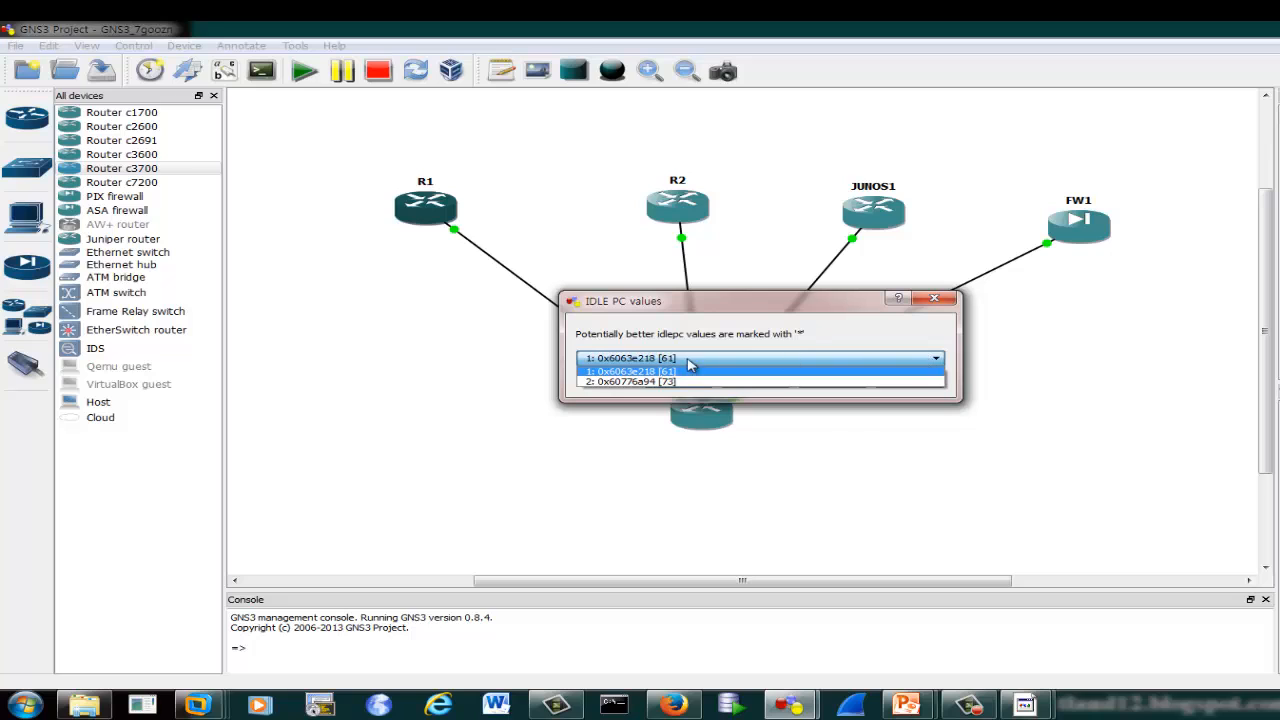
left_click(907, 370)
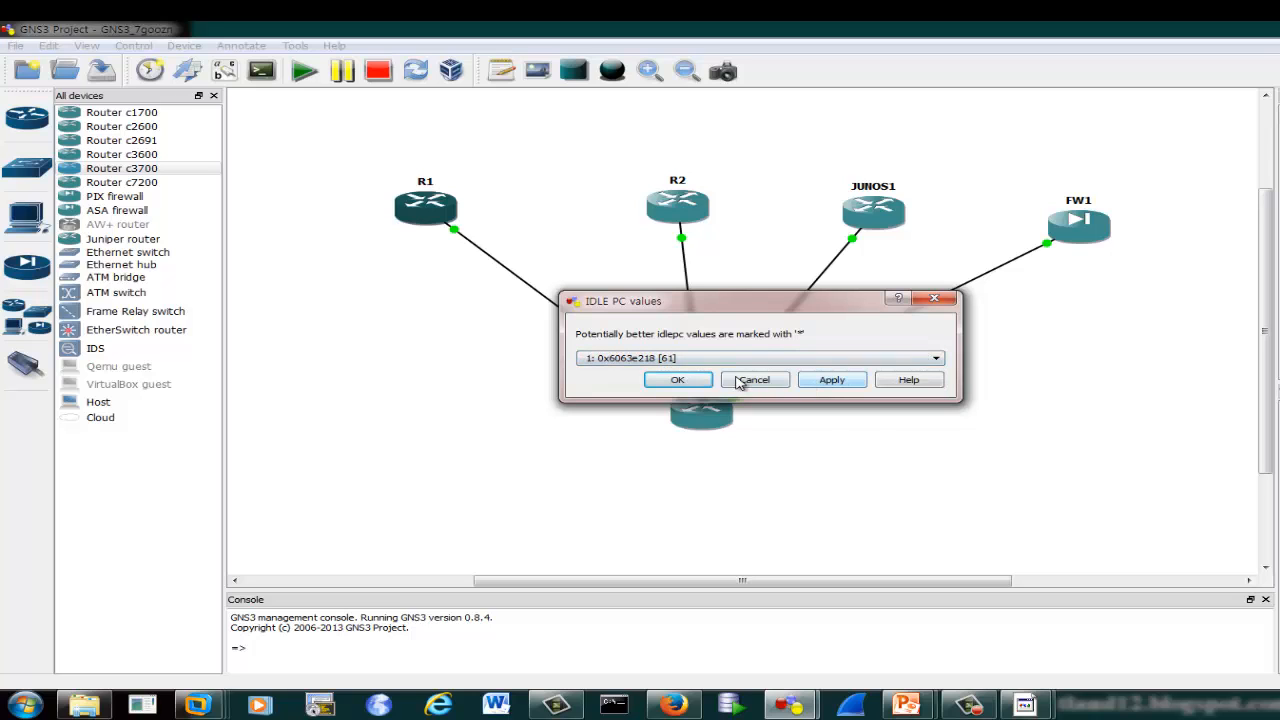
left_click(697, 385)
left_click(884, 368)
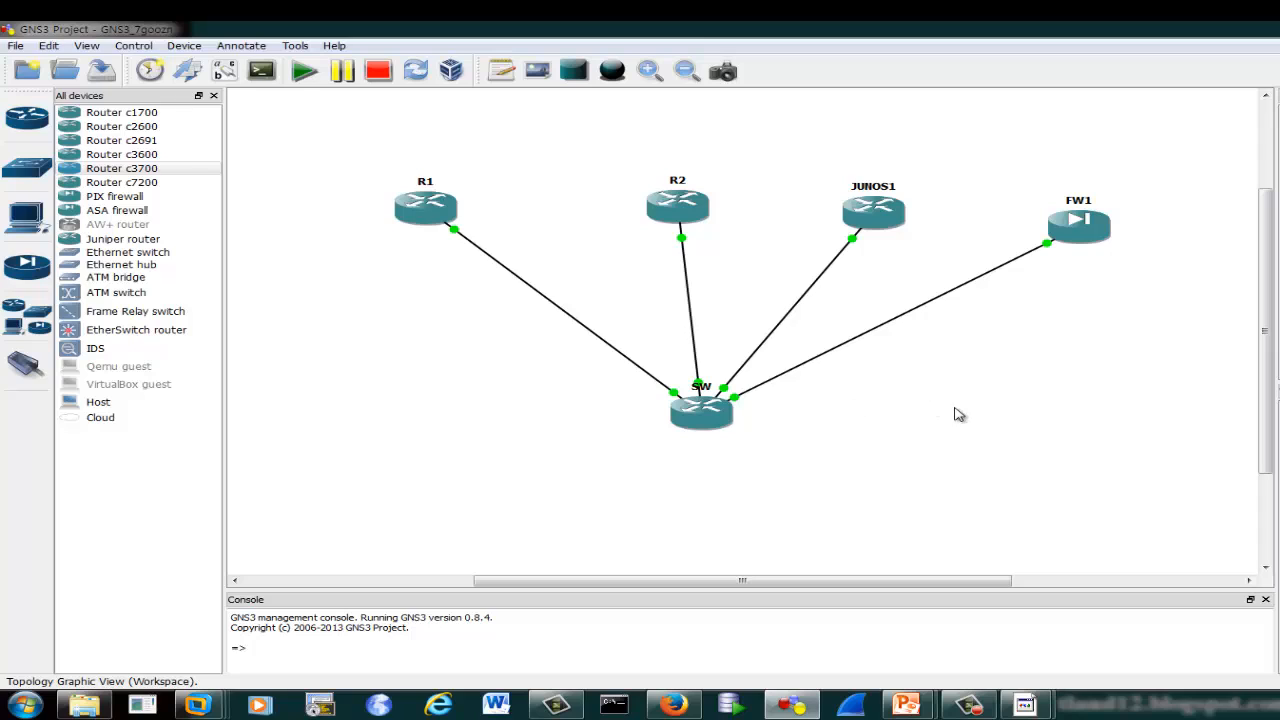
- Align the top row of devices by nudging JUNOS1 up and right, FW1 up, and R1 right and slightly down
left_click_drag(890, 214, 904, 209)
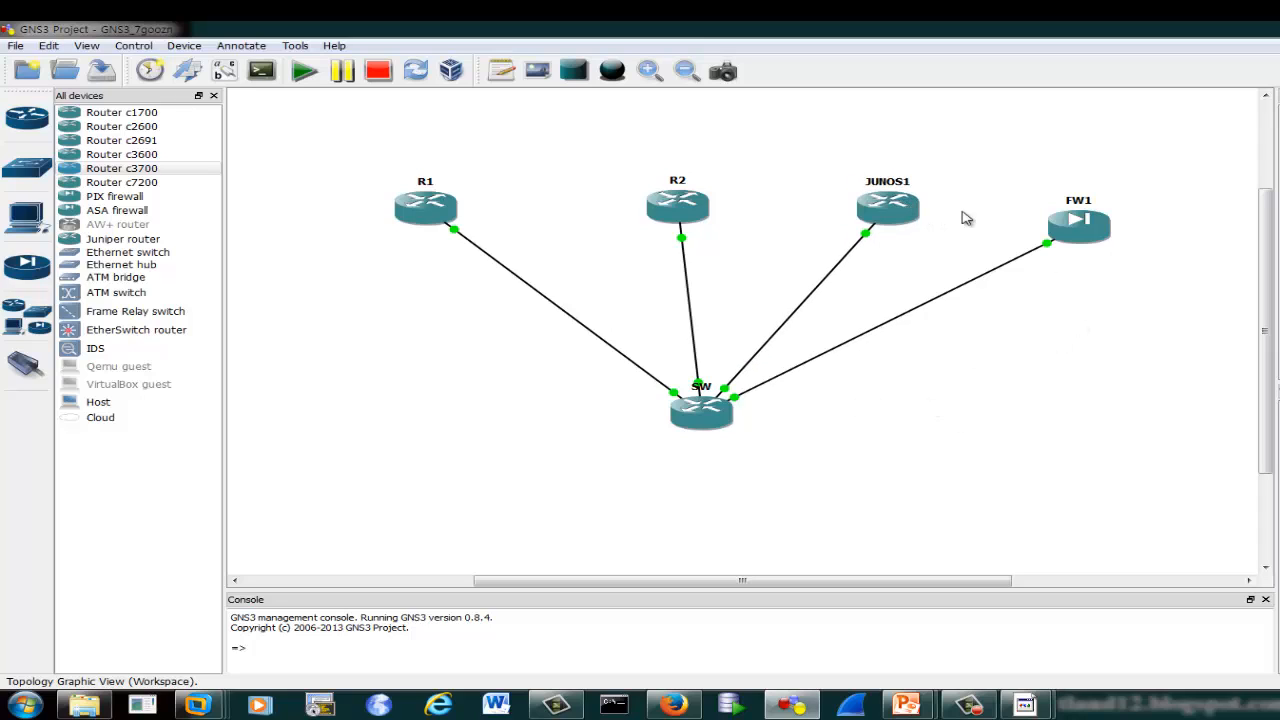
left_click_drag(1073, 235, 1075, 222)
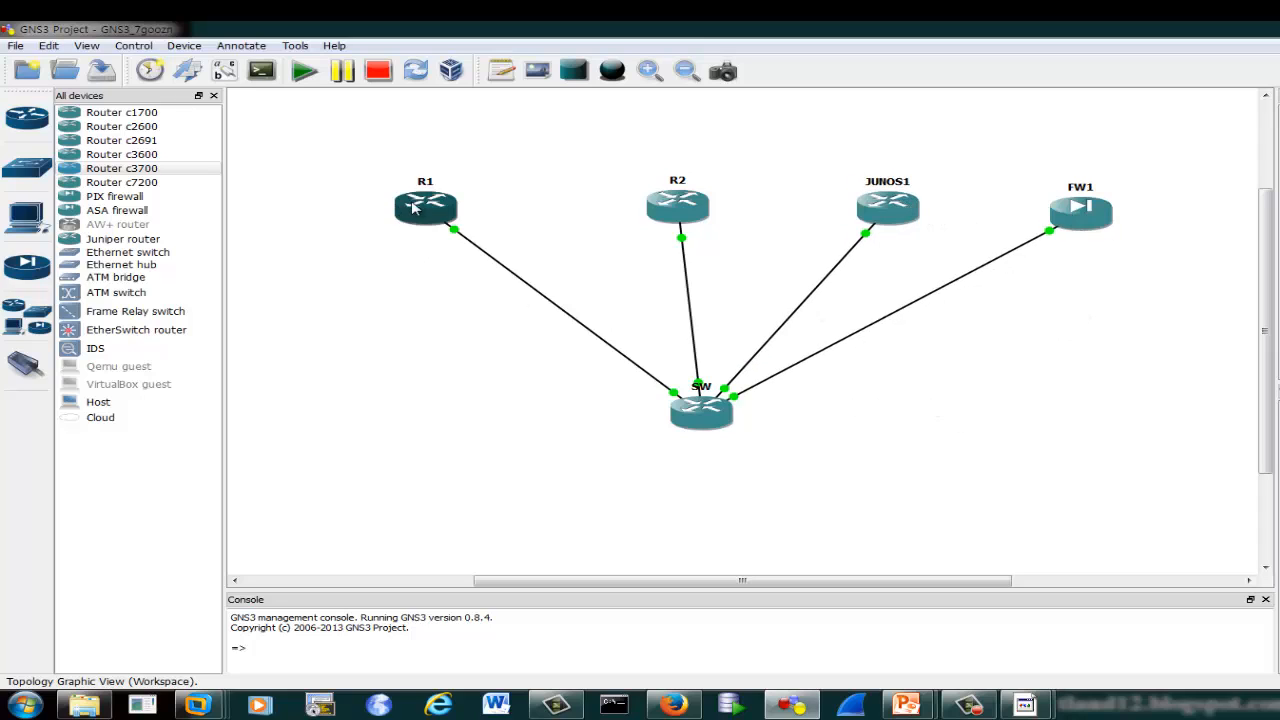
left_click_drag(414, 218, 432, 222)
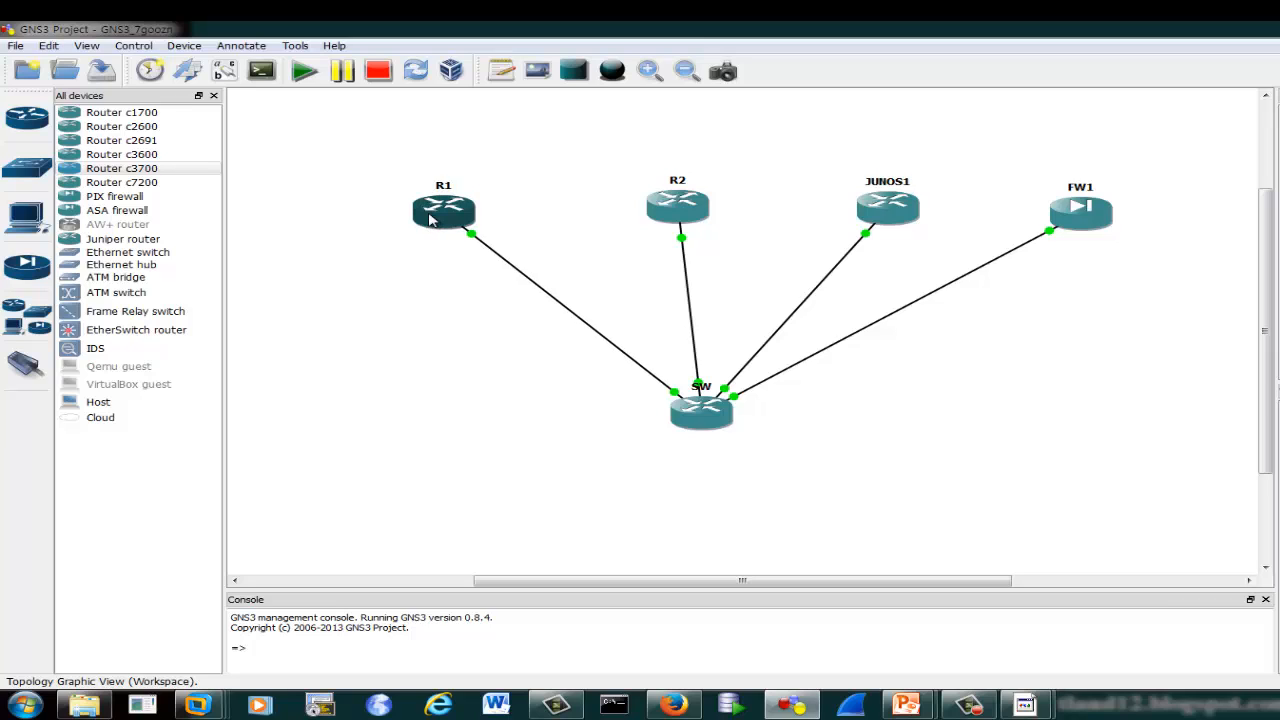
- Open the R1 console and run "sh ver" to check its IOS software version through to the end of the output
right_click(429, 213)
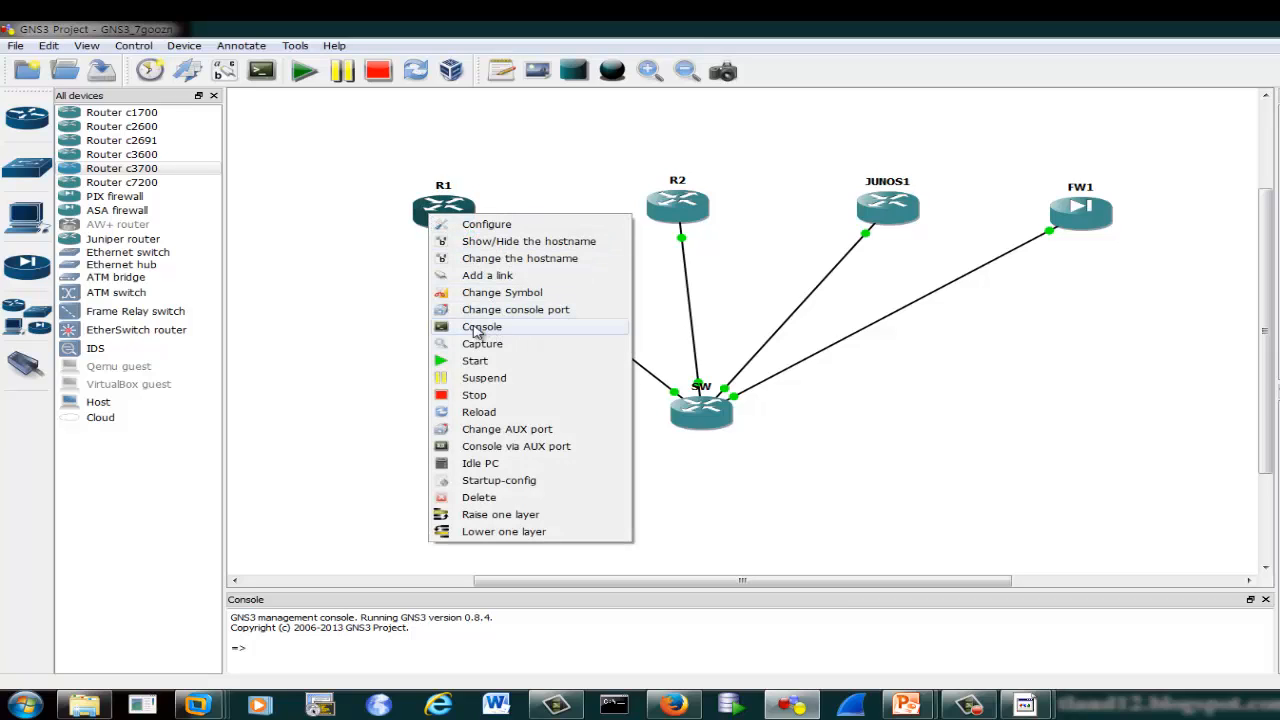
left_click(476, 331)
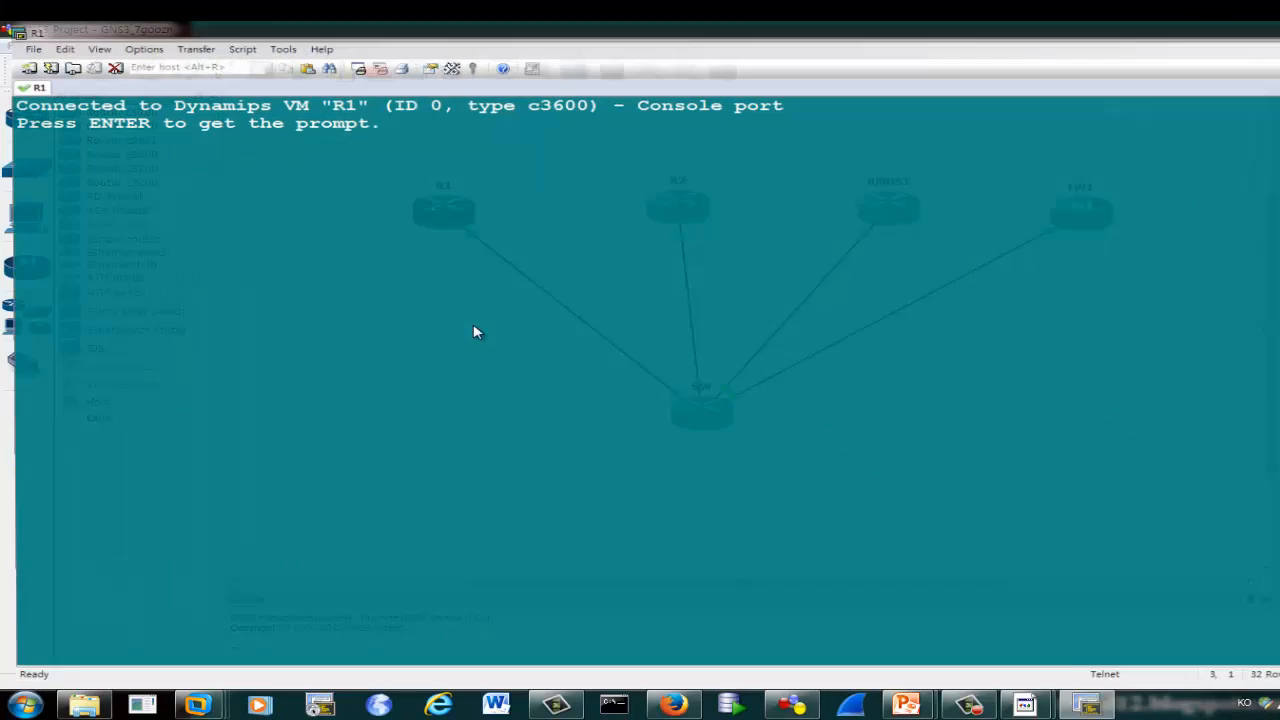
key("Return")
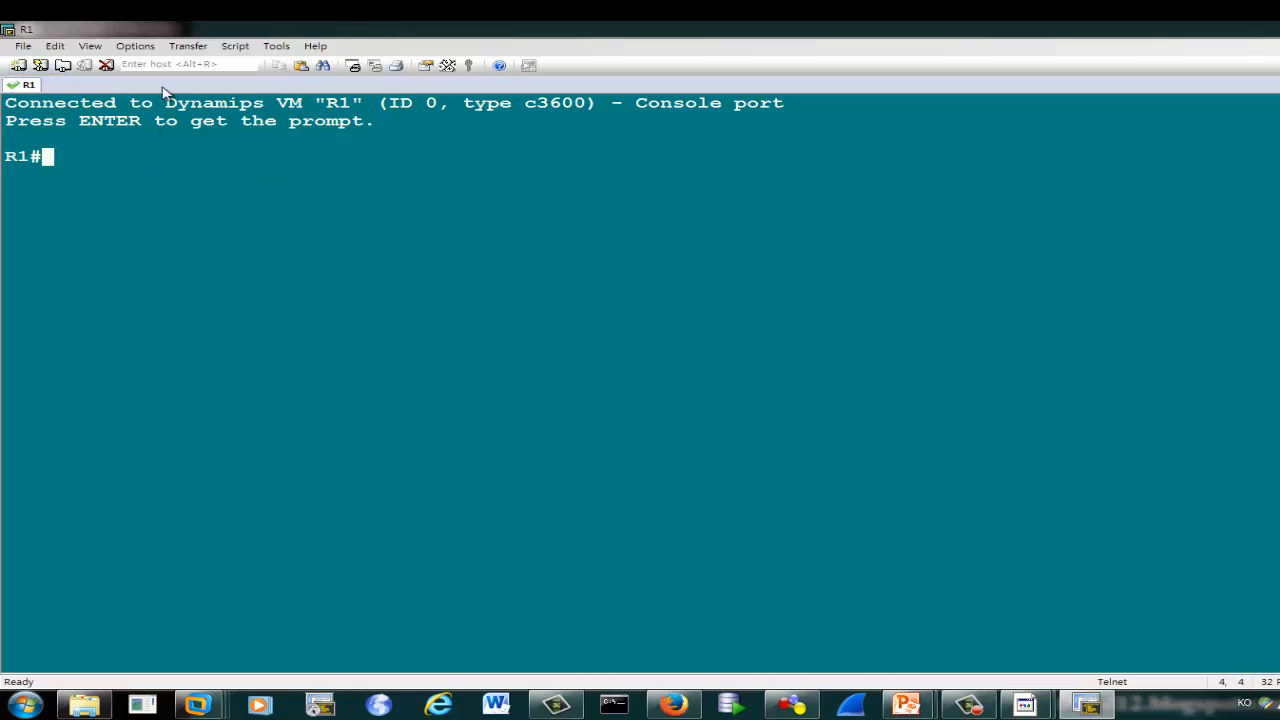
key("Return")
key("Return")
type("sh ver")
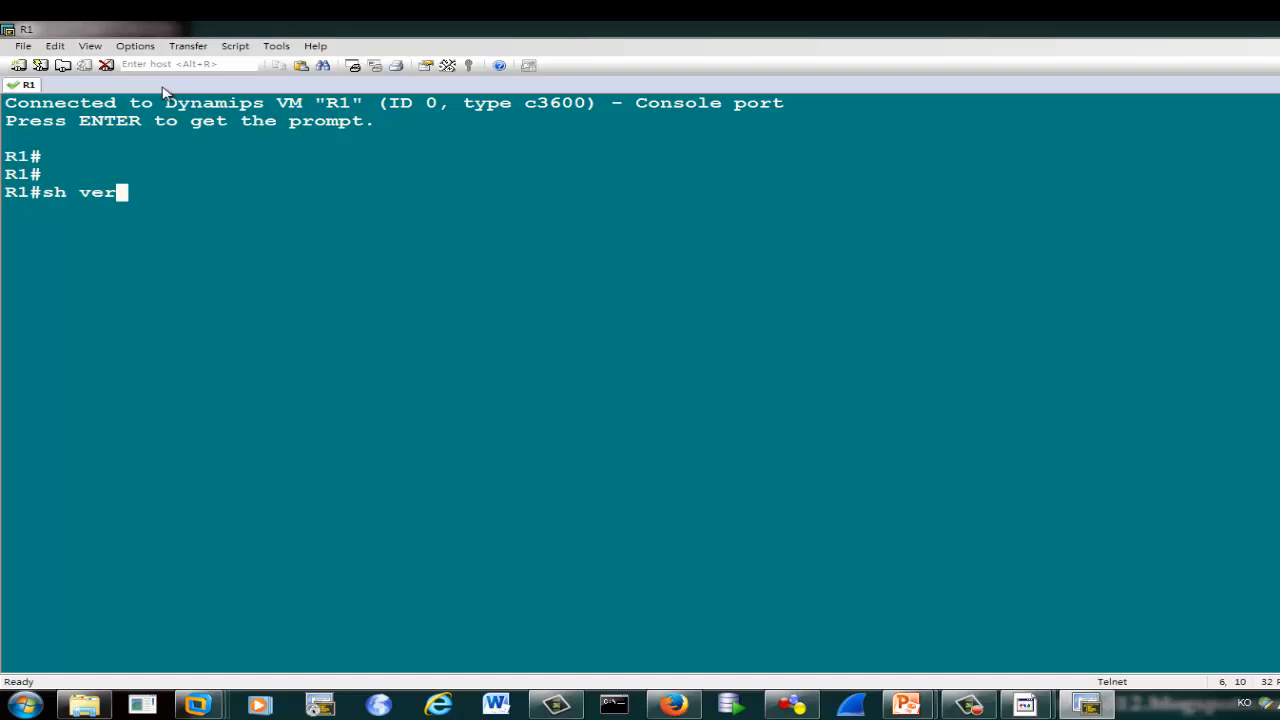
key("Return")
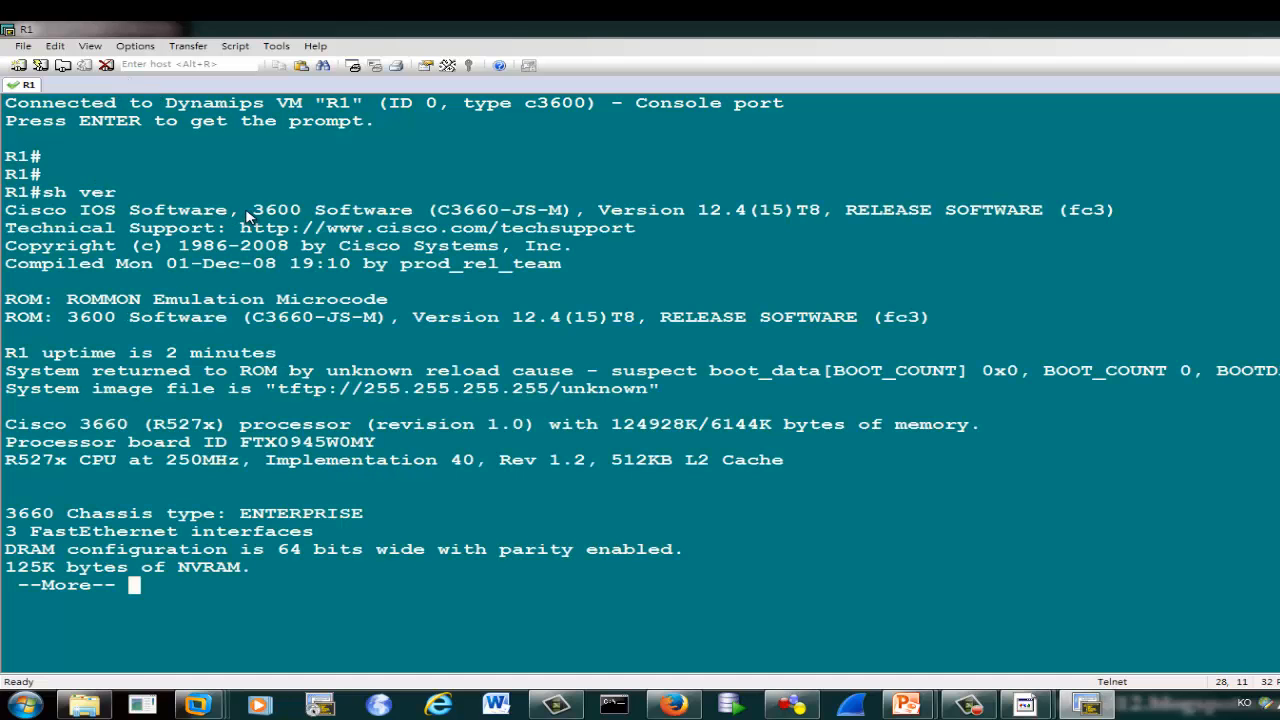
left_click_drag(247, 212, 817, 211)
left_click(668, 210)
key("space")
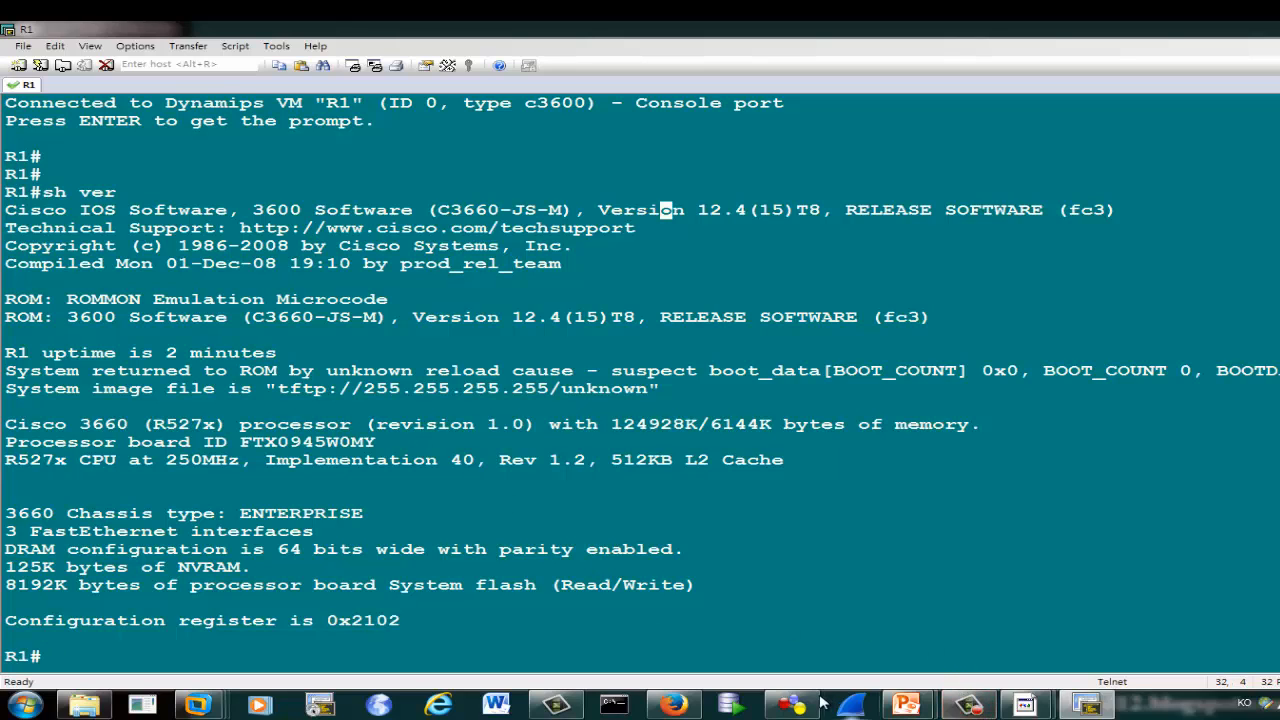
- Return to the topology, open the R2 console and run "sh ver" to check its IOS software image
left_click(817, 704)
right_click(684, 211)
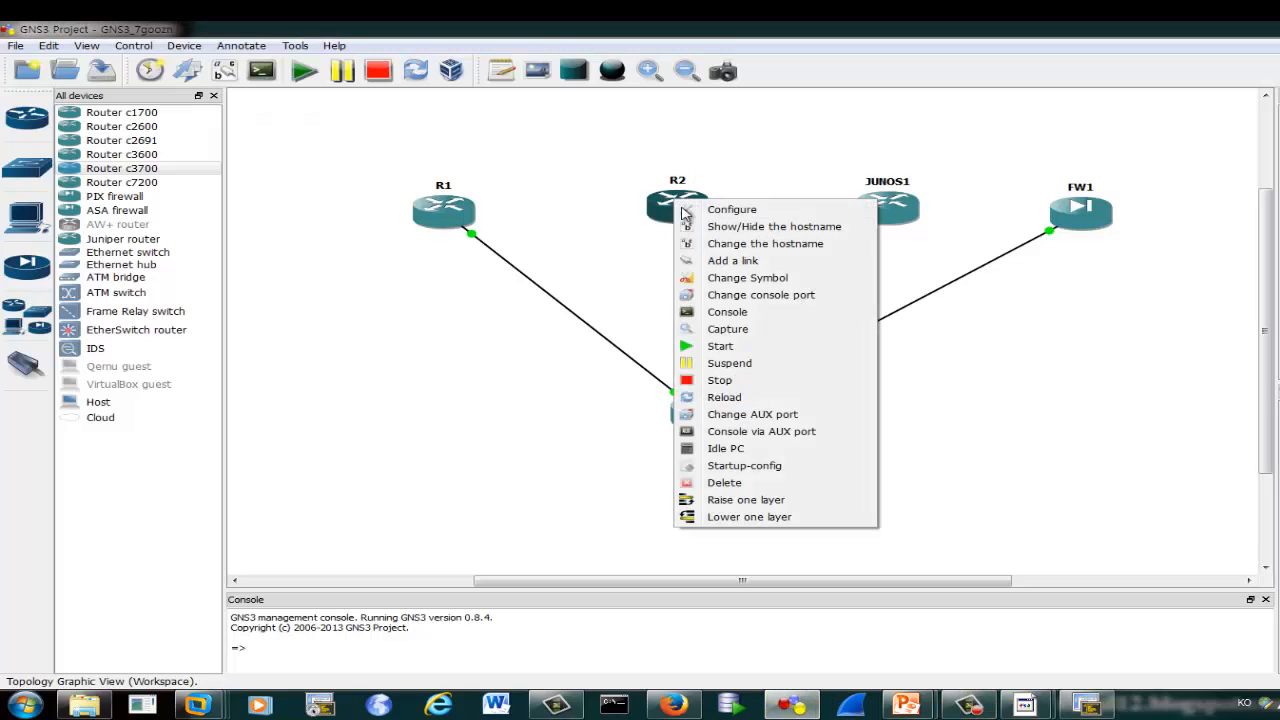
left_click(742, 313)
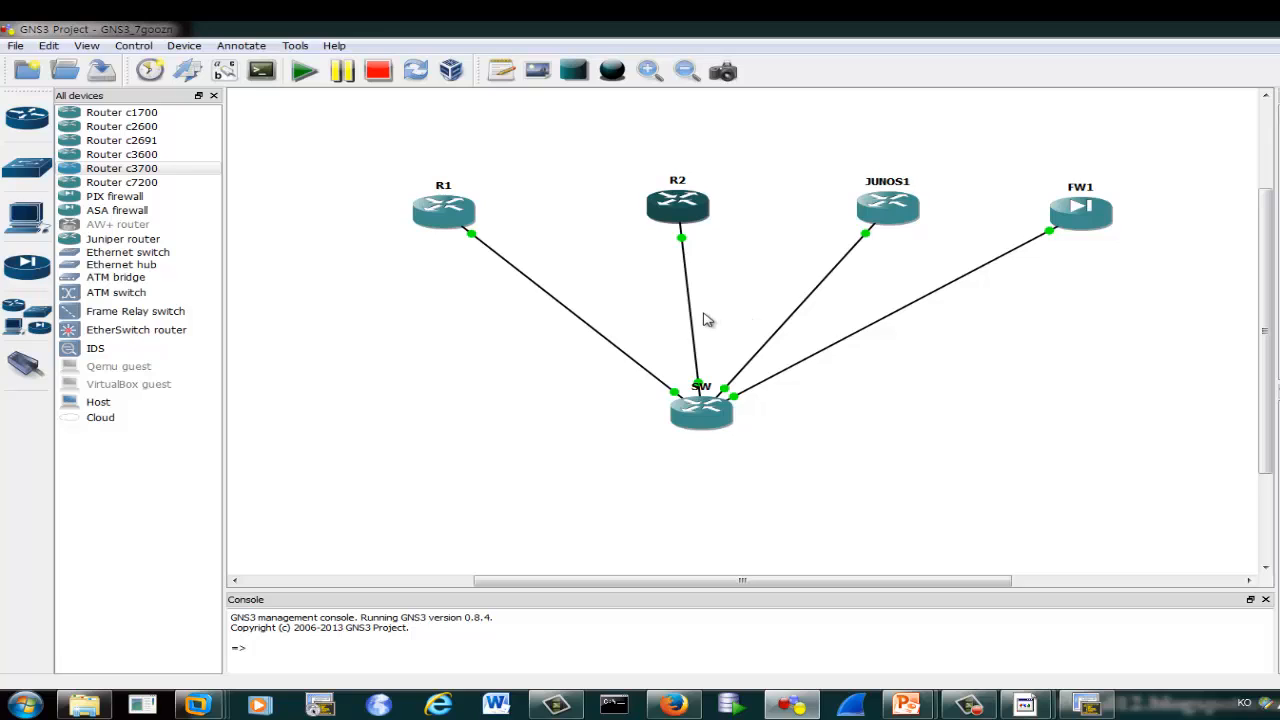
key("Return")
key("Return")
key("Return")
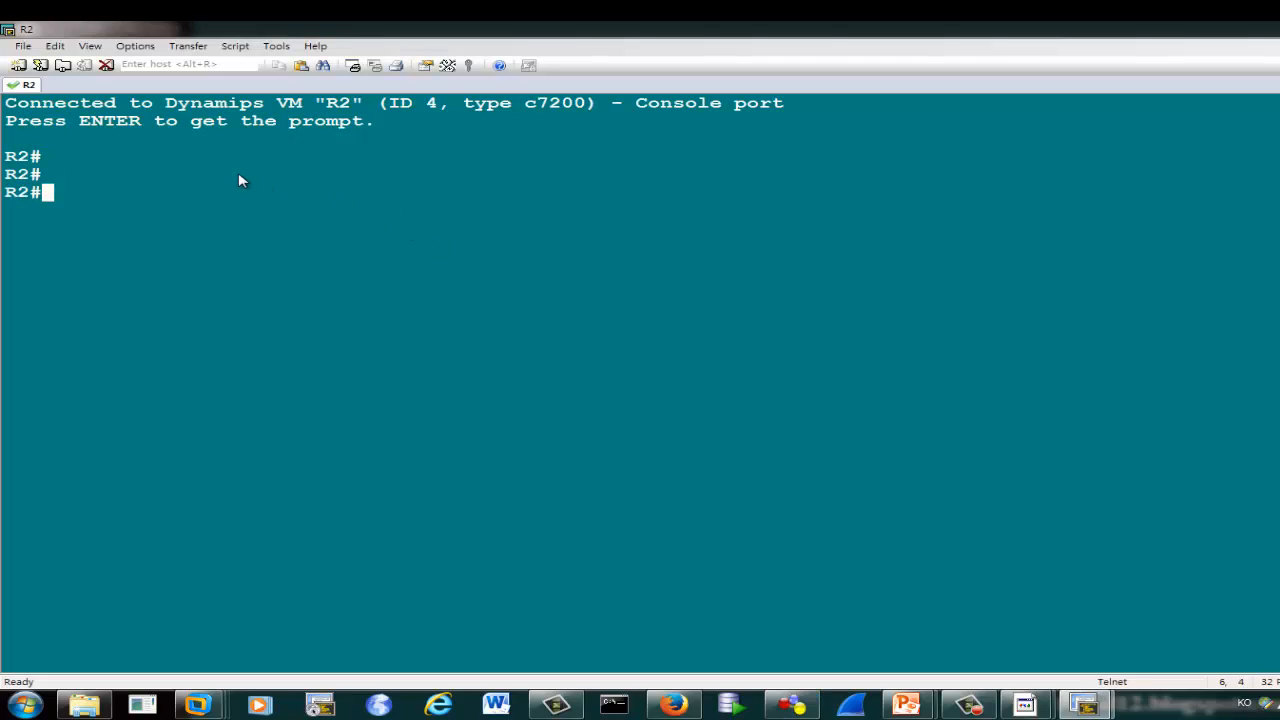
type("sh ver")
key("Return")
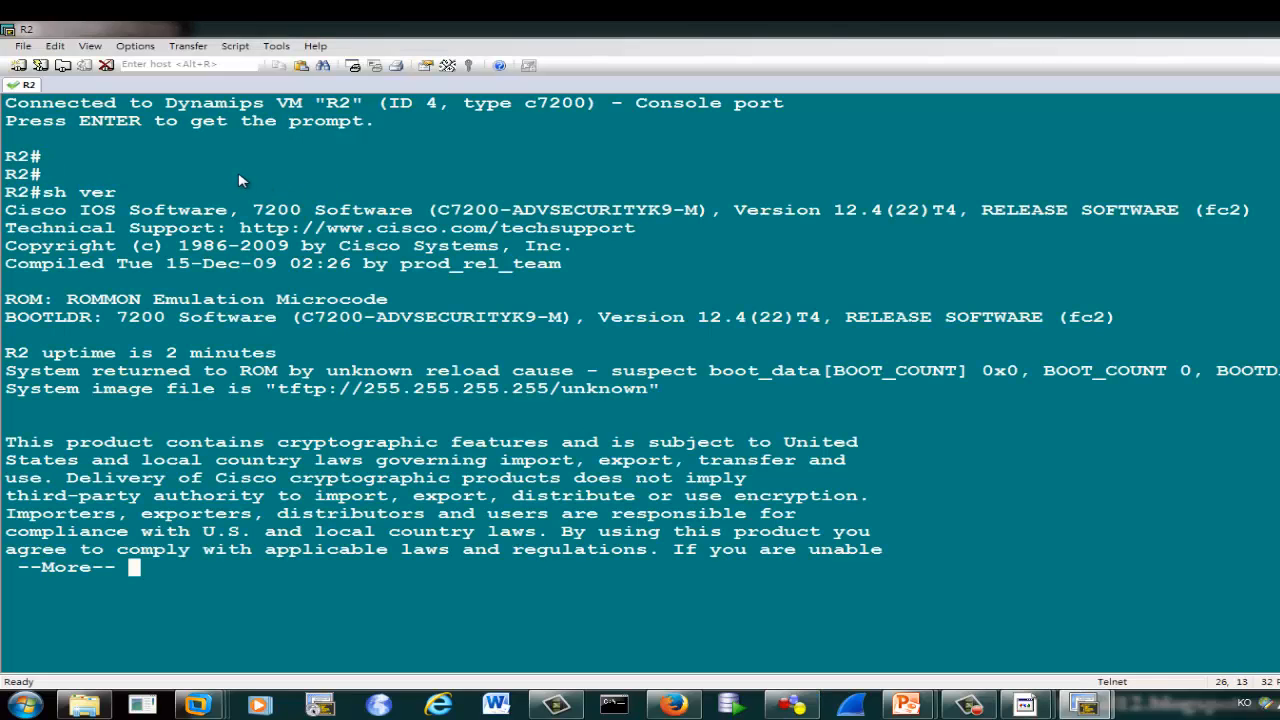
left_click_drag(229, 210, 737, 214)
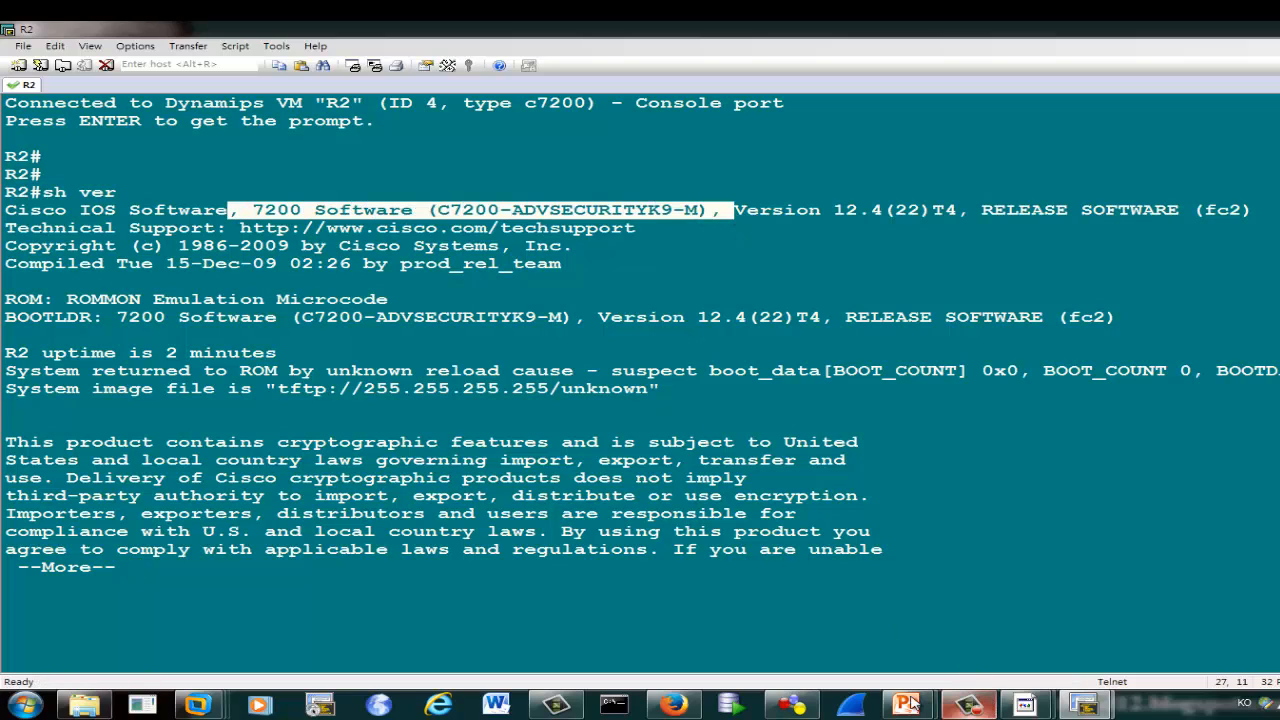
- Open the JUNOS1 console from the topology to view its boot output, and return to the topology
right_click(799, 706)
left_click(1043, 472)
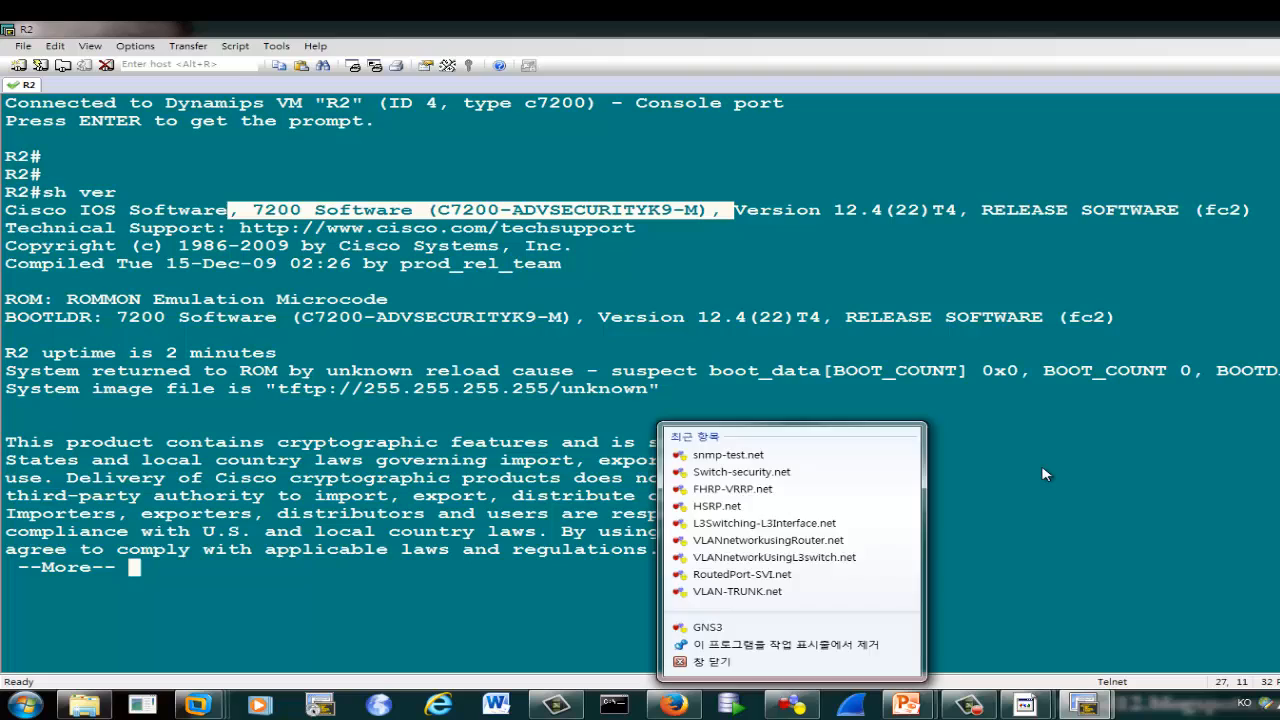
left_click(792, 706)
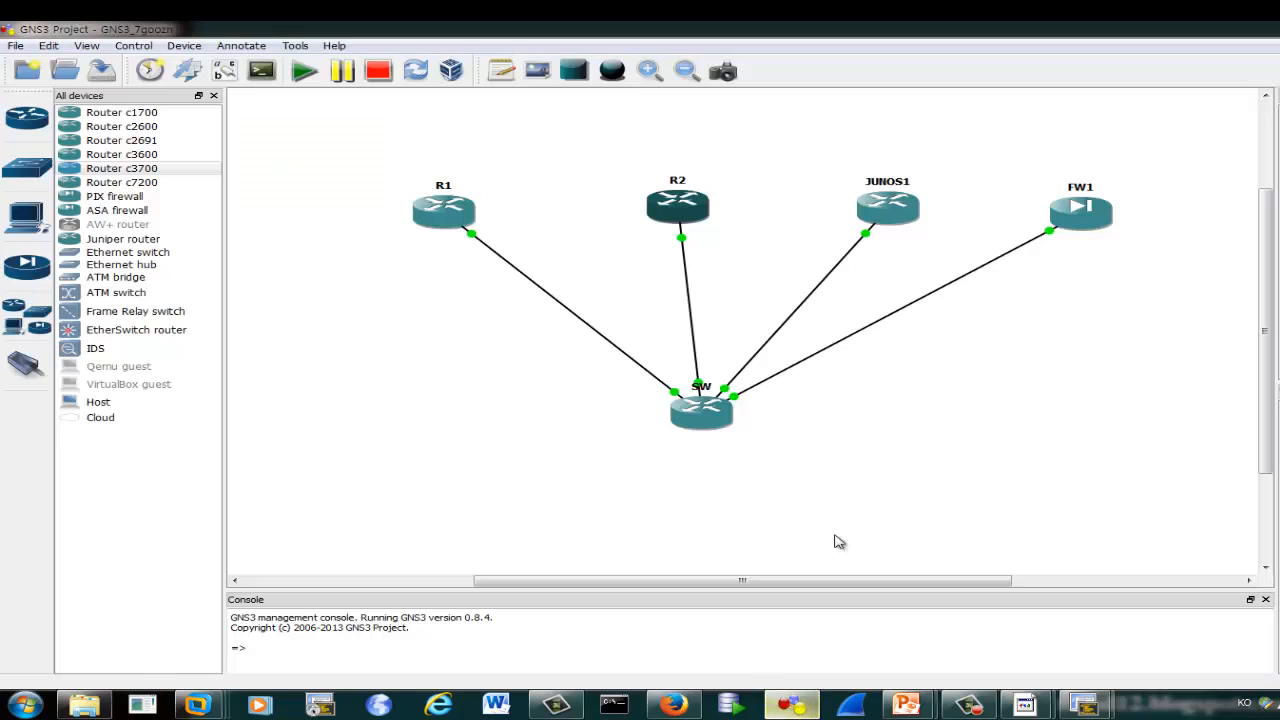
right_click(875, 207)
left_click(938, 320)
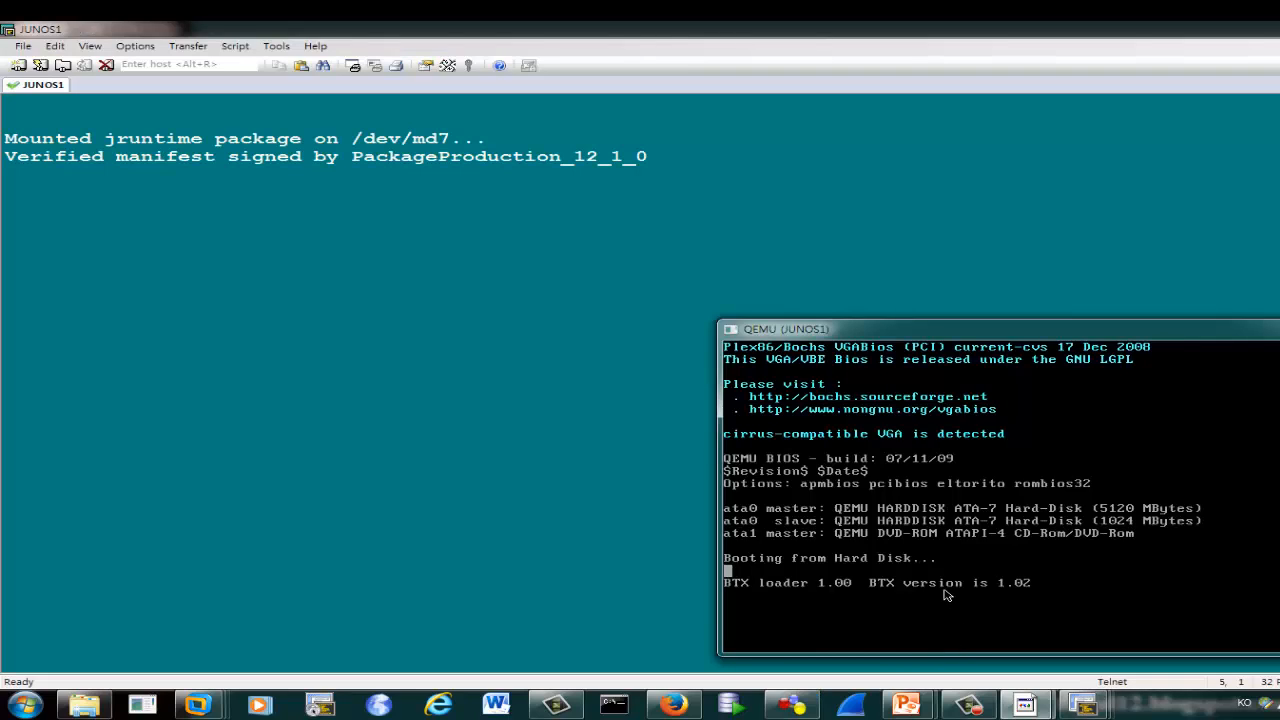
left_click(487, 432)
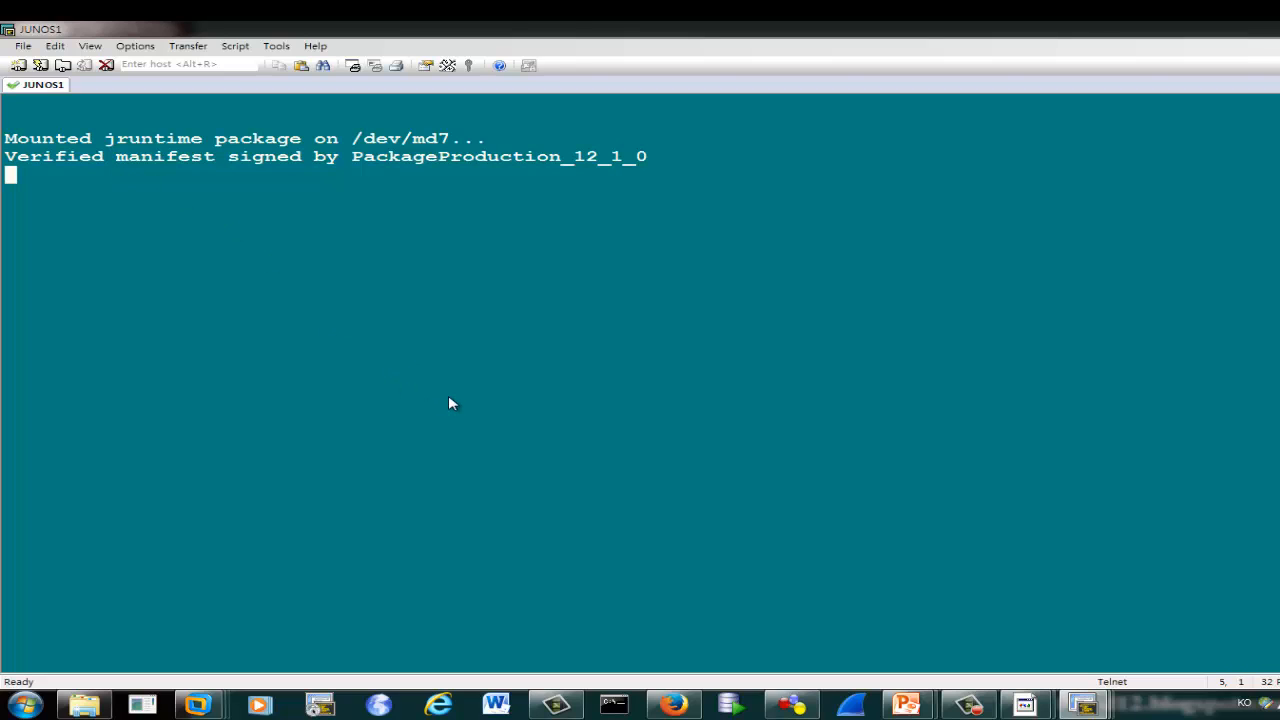
left_click(791, 705)
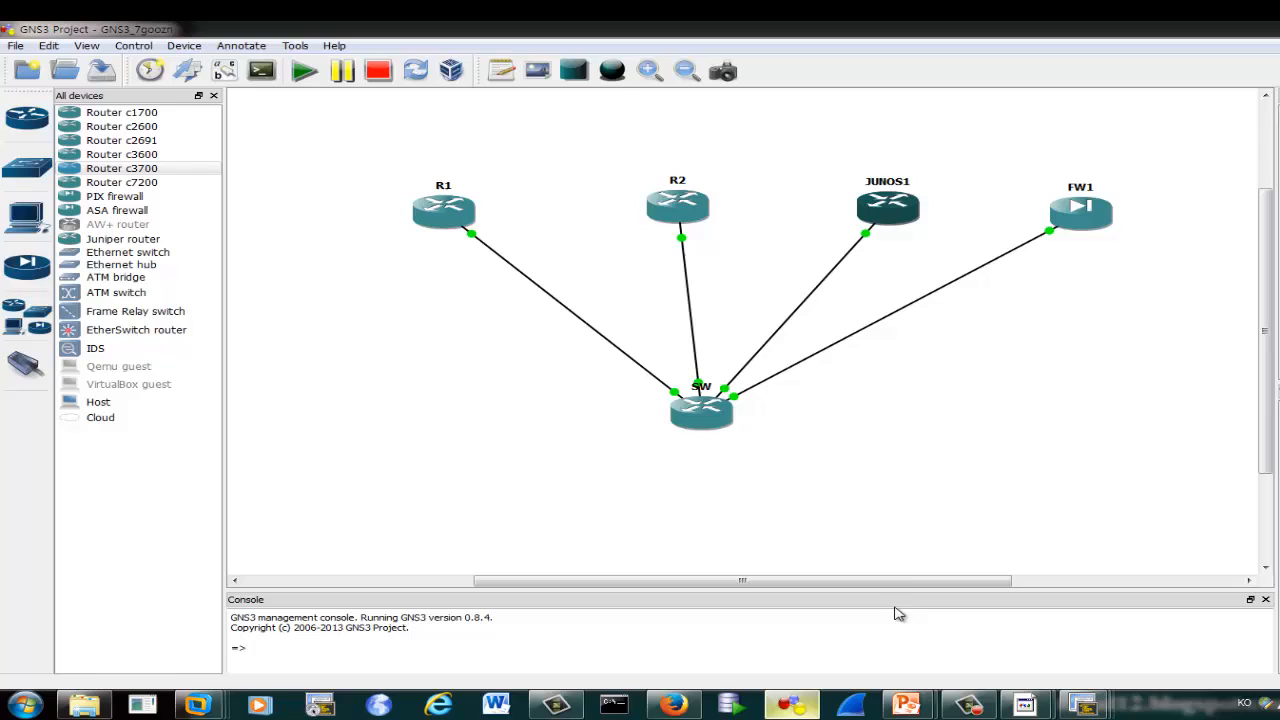
- Open the FW1 console from the topology to view its boot output, and check the boot progress in the JUNOS1 console
right_click(1078, 221)
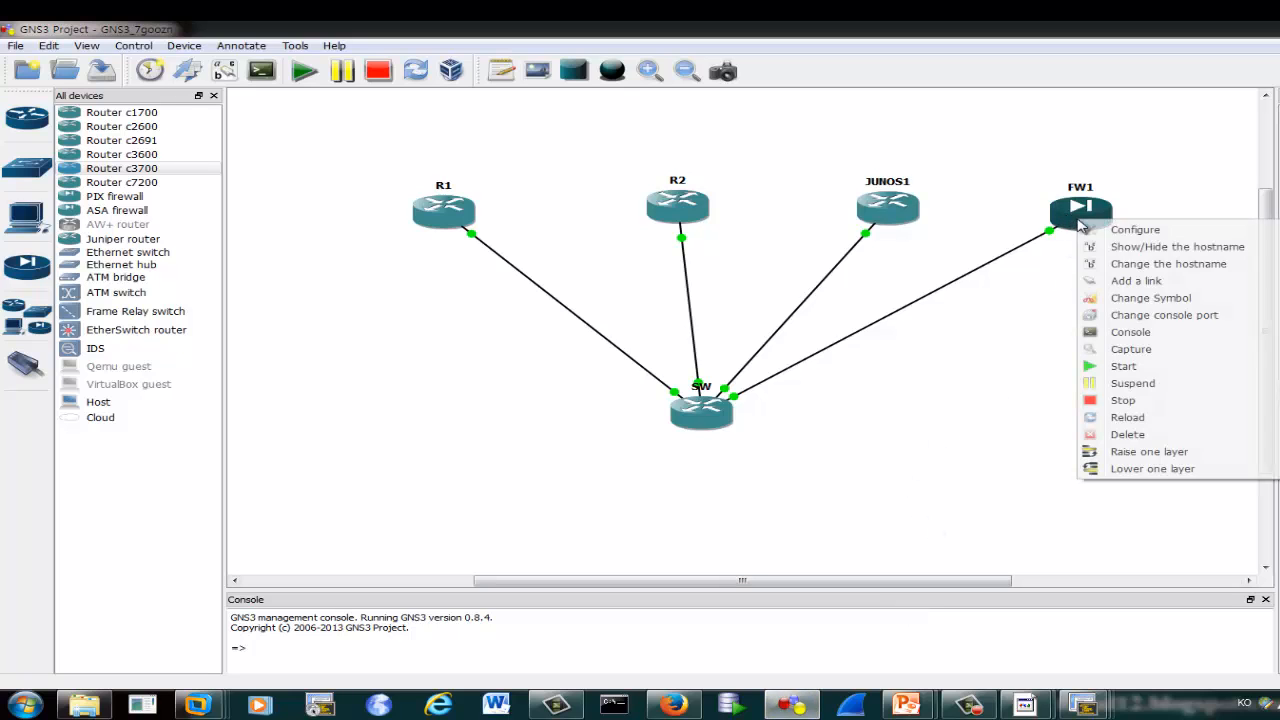
left_click(1155, 333)
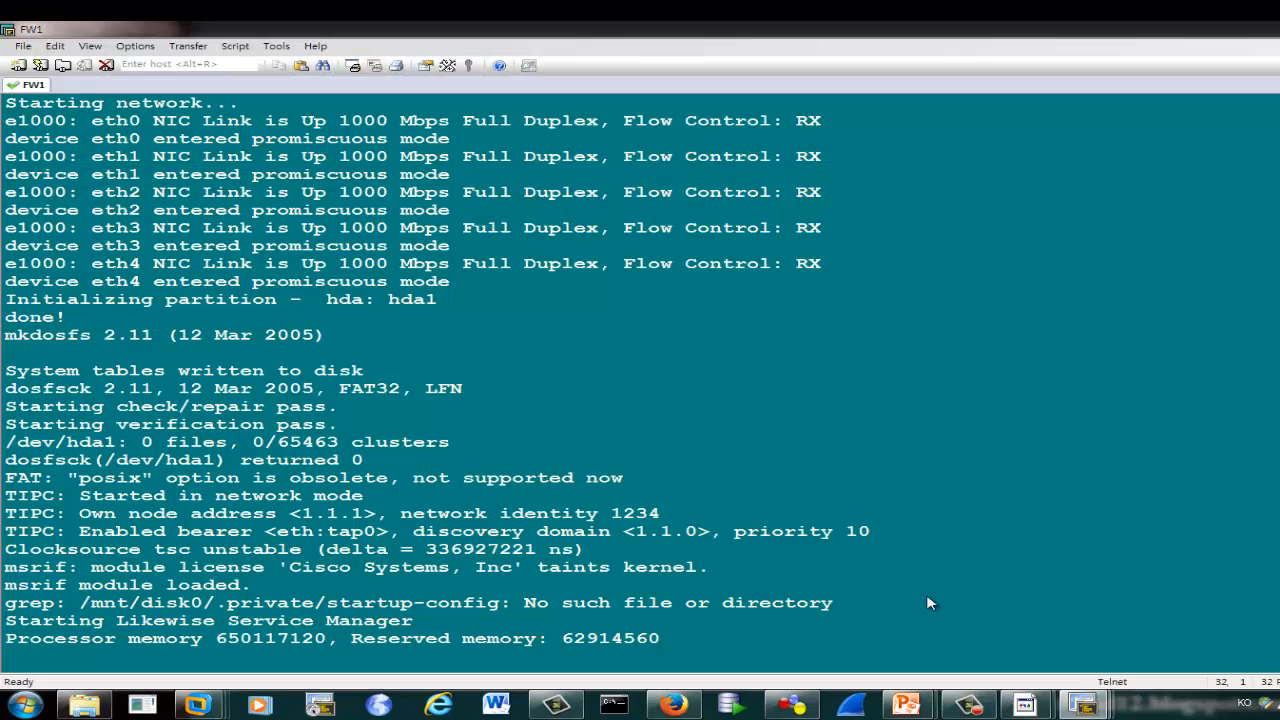
mouse_move(1083, 705)
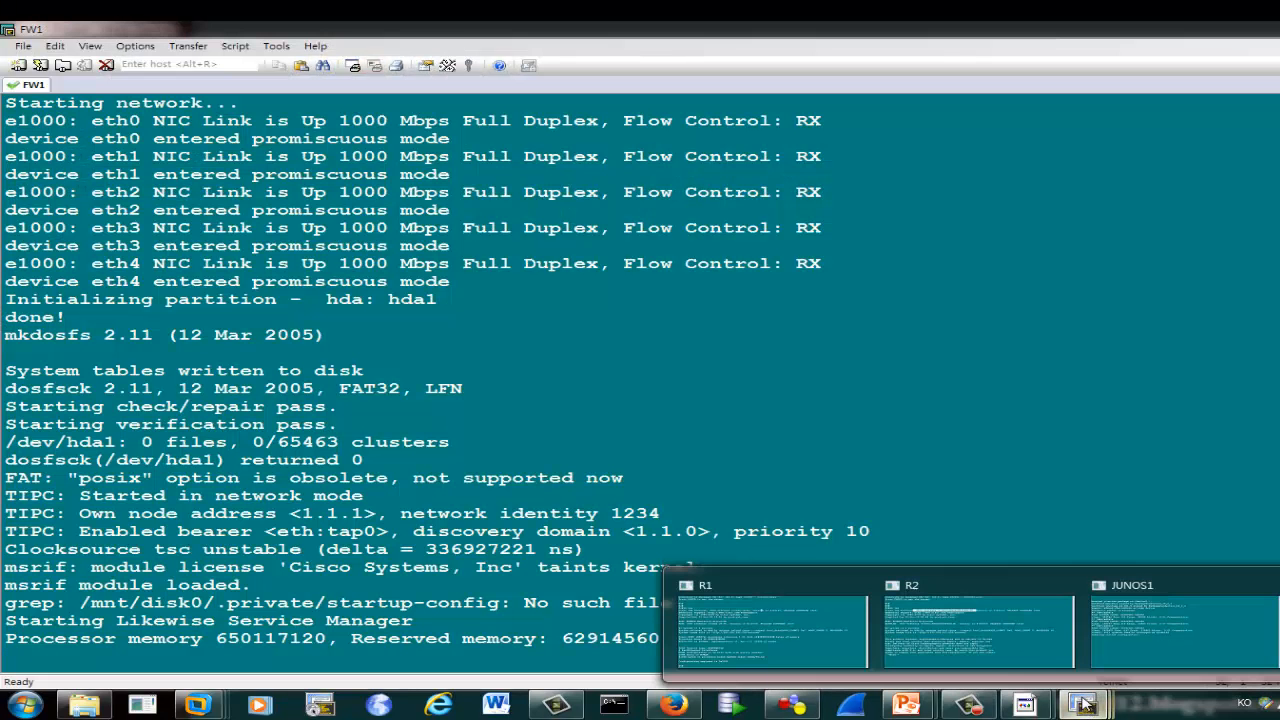
left_click(1163, 650)
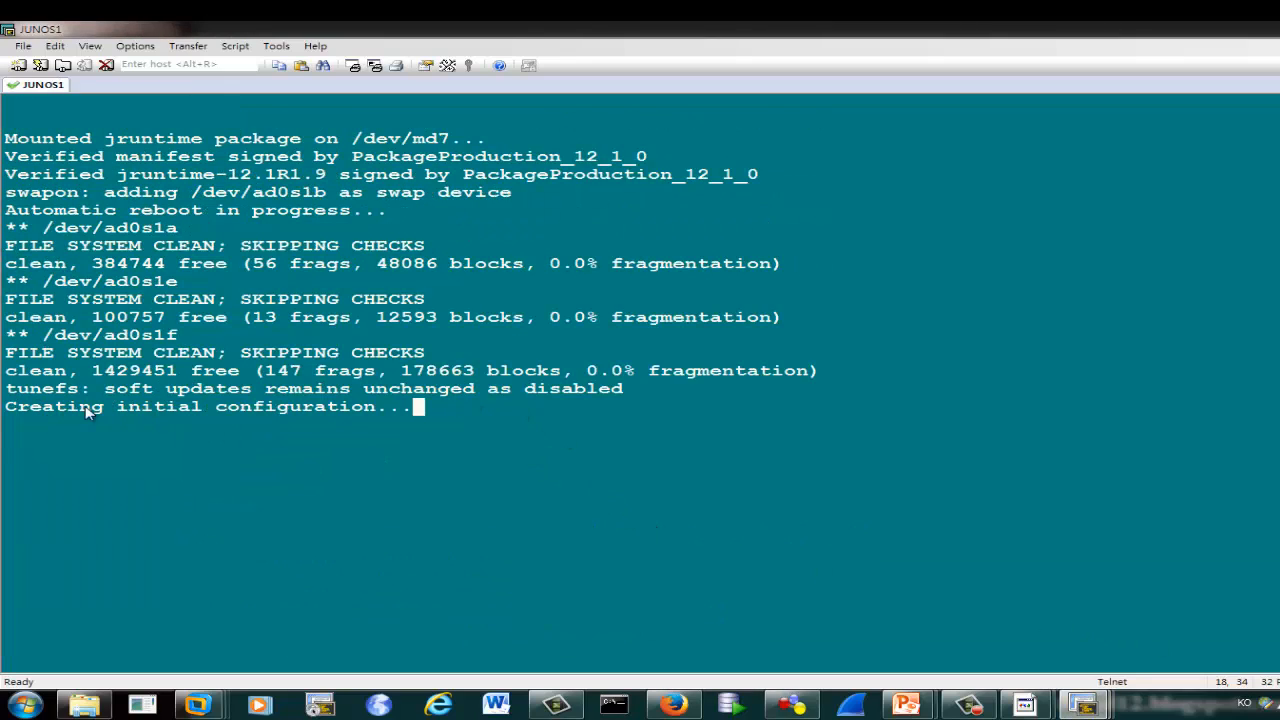
left_click_drag(126, 413, 538, 427)
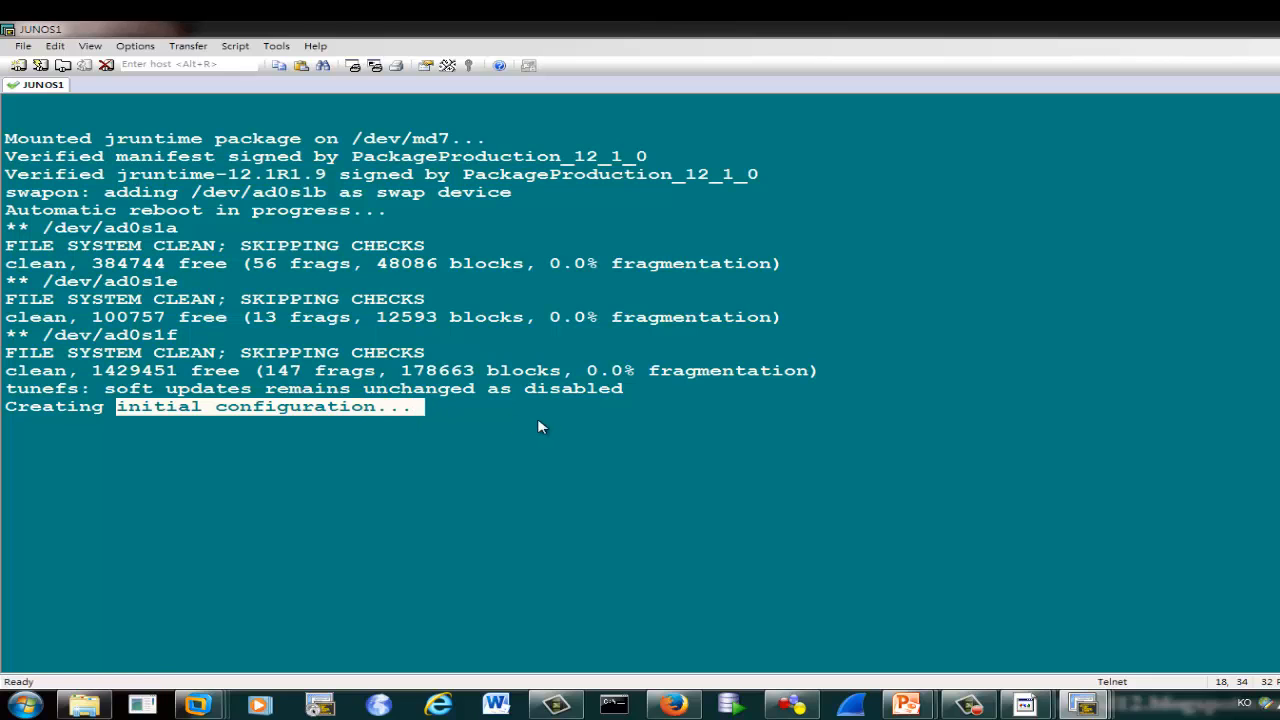
left_click(877, 560)
- Return to the FW1 console, bring up the command prompt and enter privileged mode with "en", leaving the password empty
left_click(1083, 704)
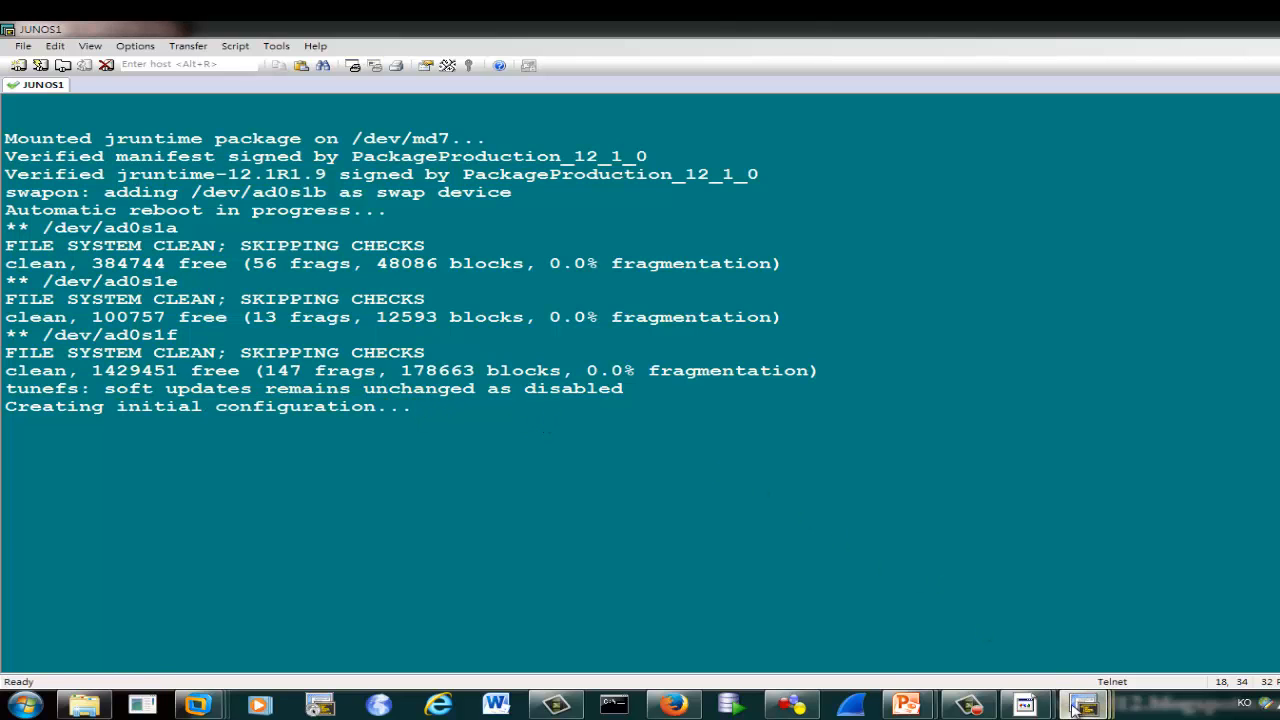
left_click(1279, 622)
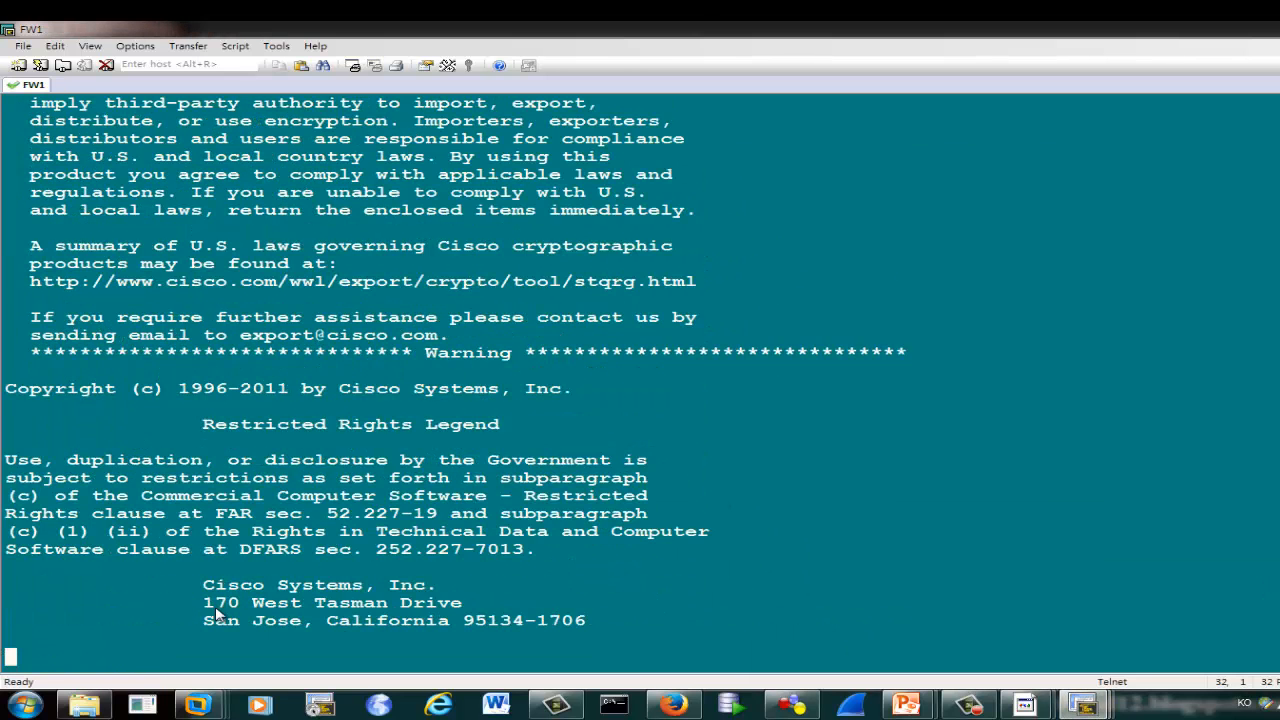
key("Return")
key("Return")
key("Return")
key("Return")
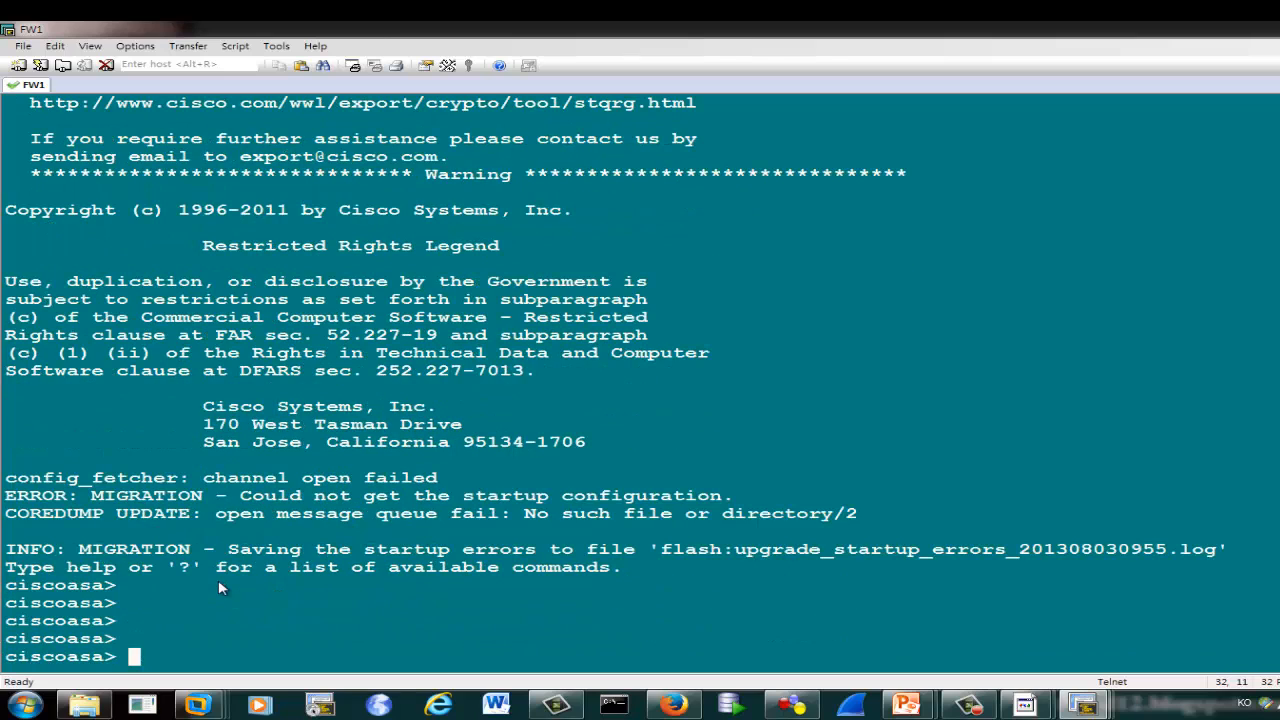
key("Return")
key("Return")
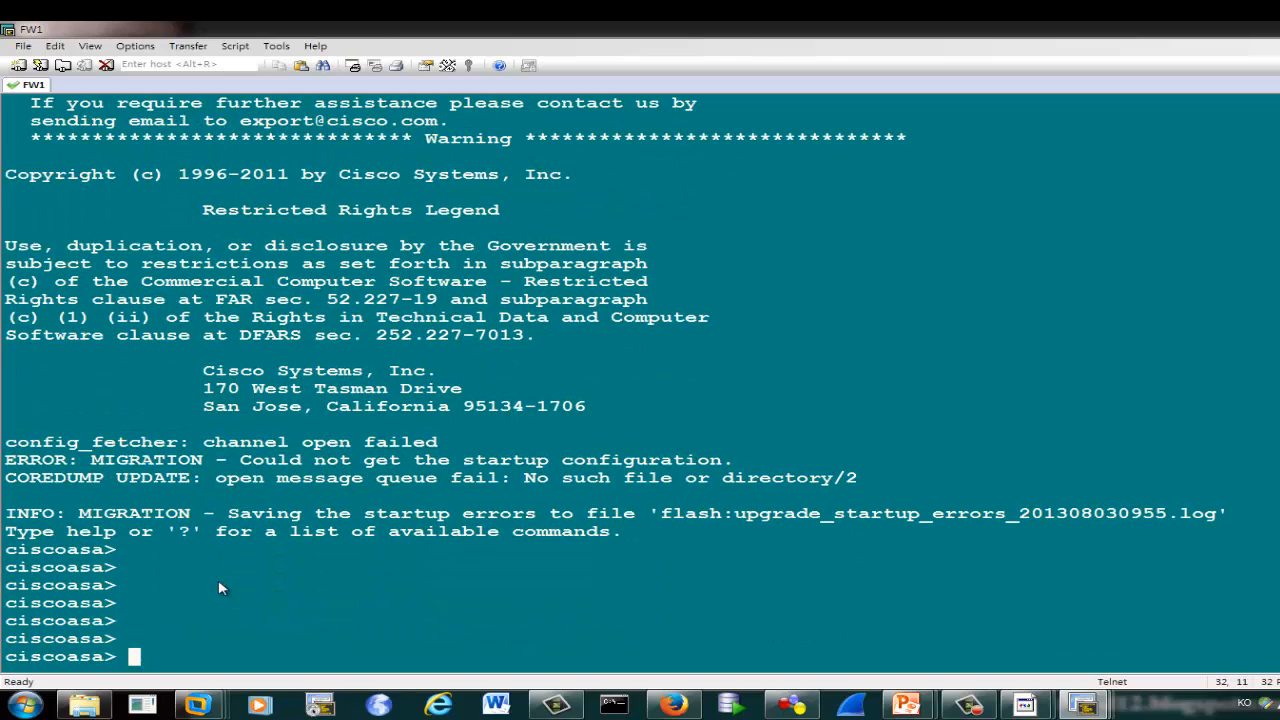
type("en")
key("Return")
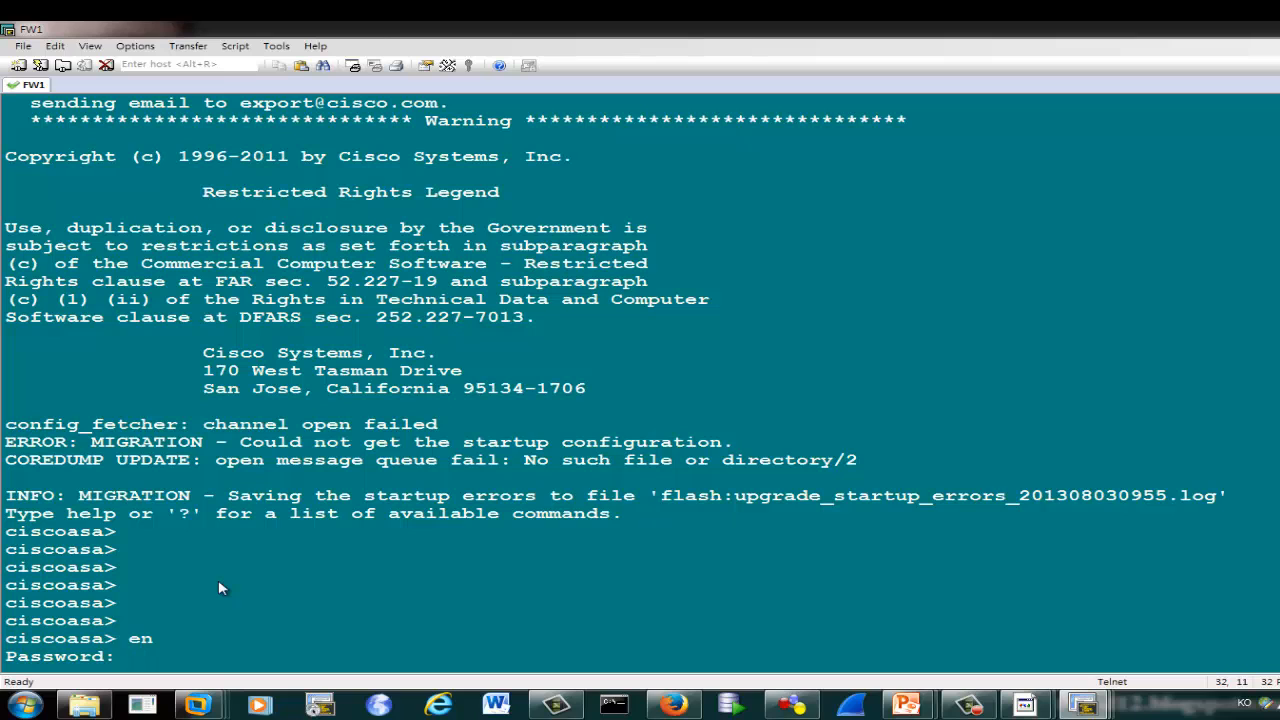
key("Return")
- Run "sh ver" on FW1 and read the software version and license details through to the end of the output
type("sh ver")
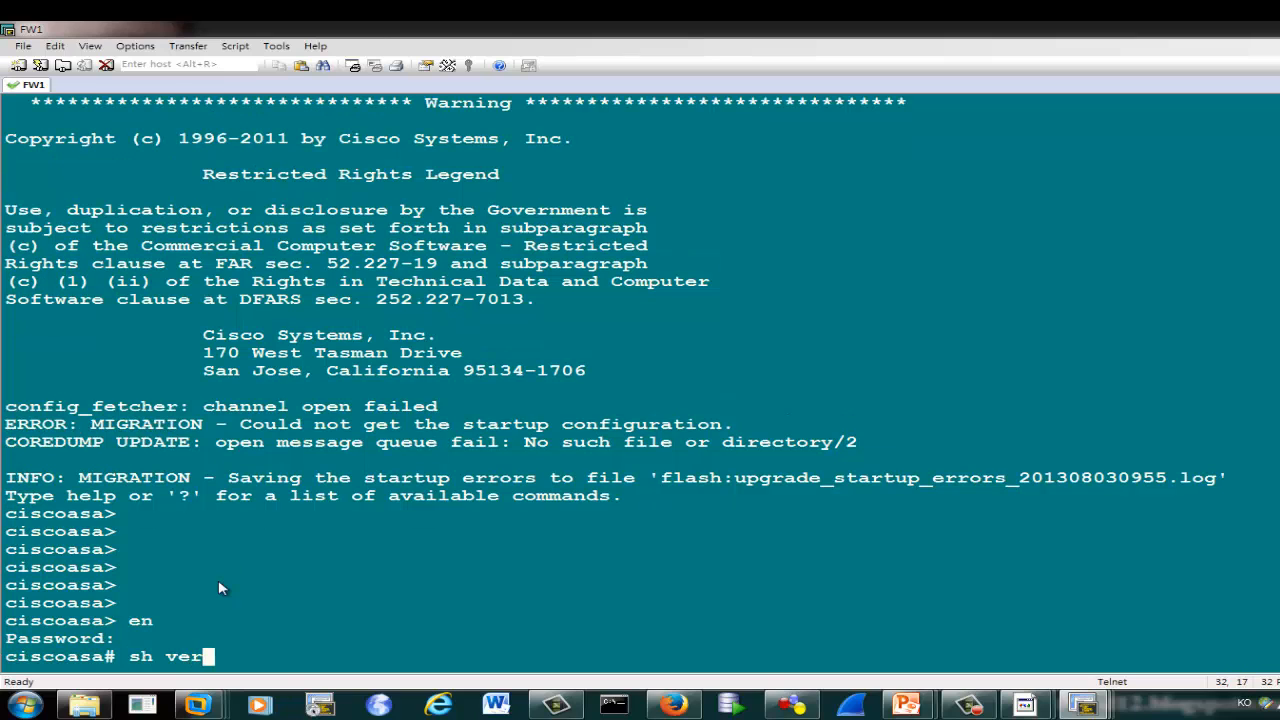
key("Return")
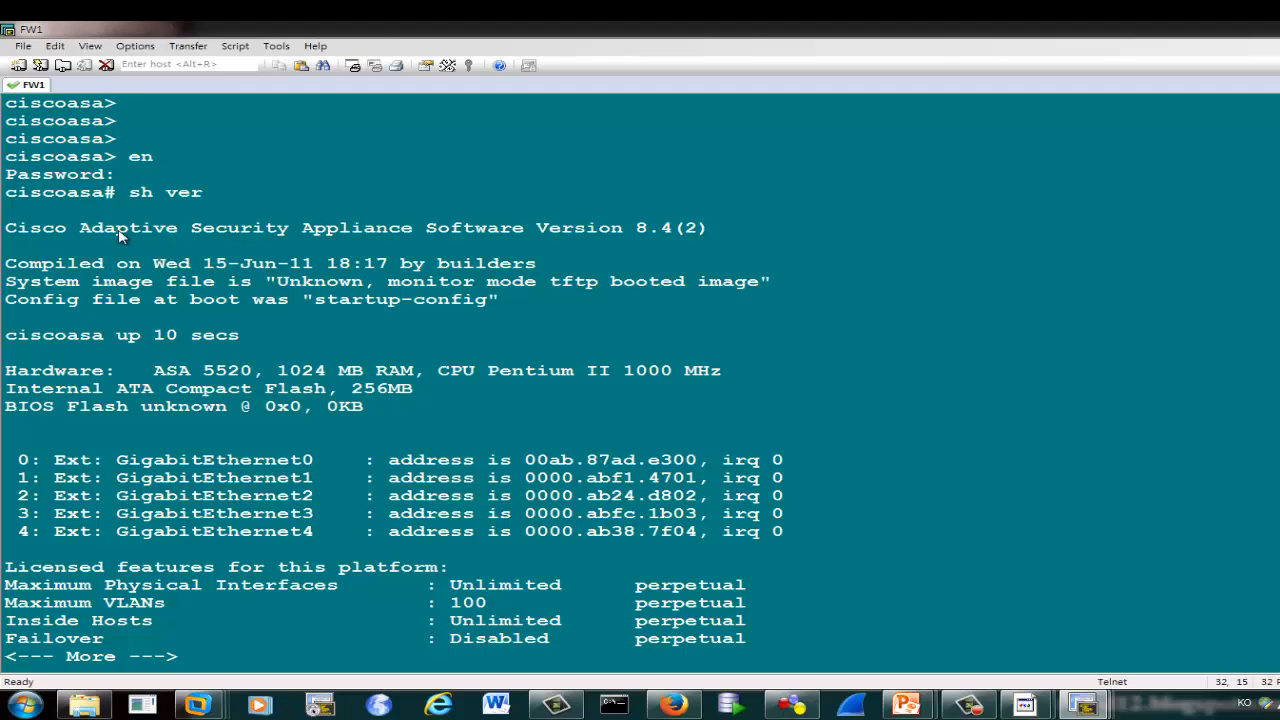
double_click(35, 192)
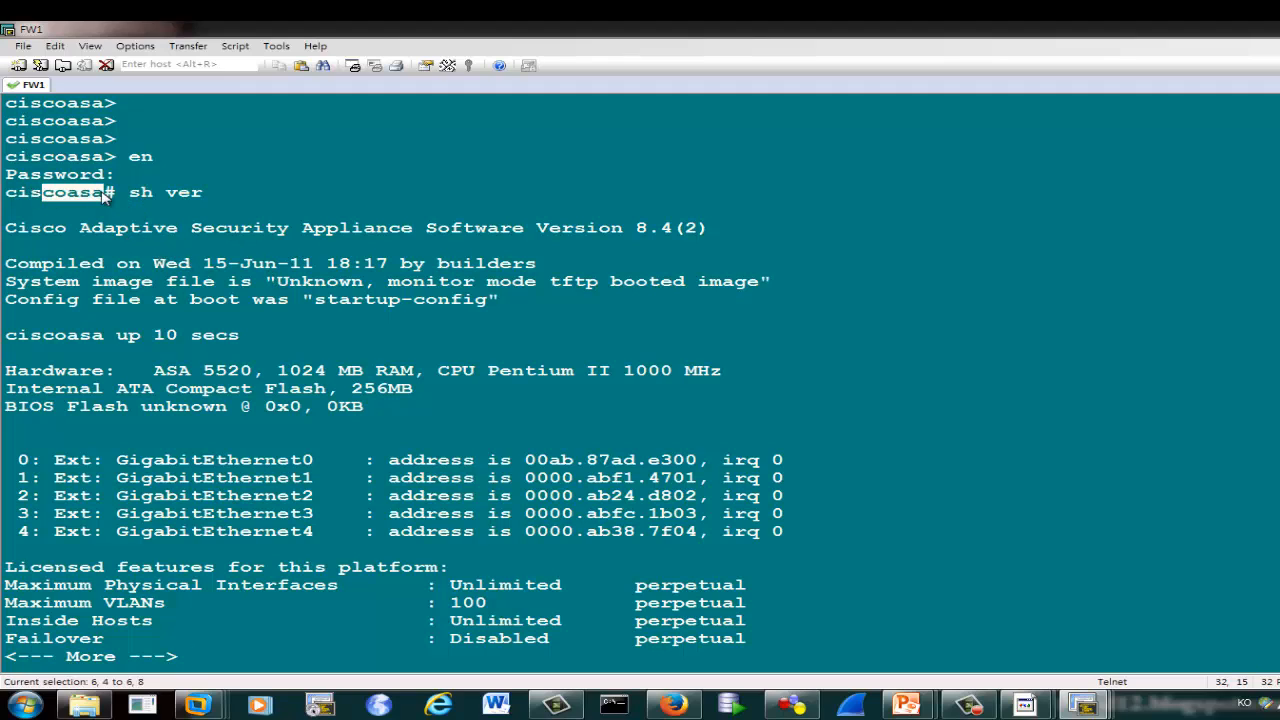
left_click(185, 197)
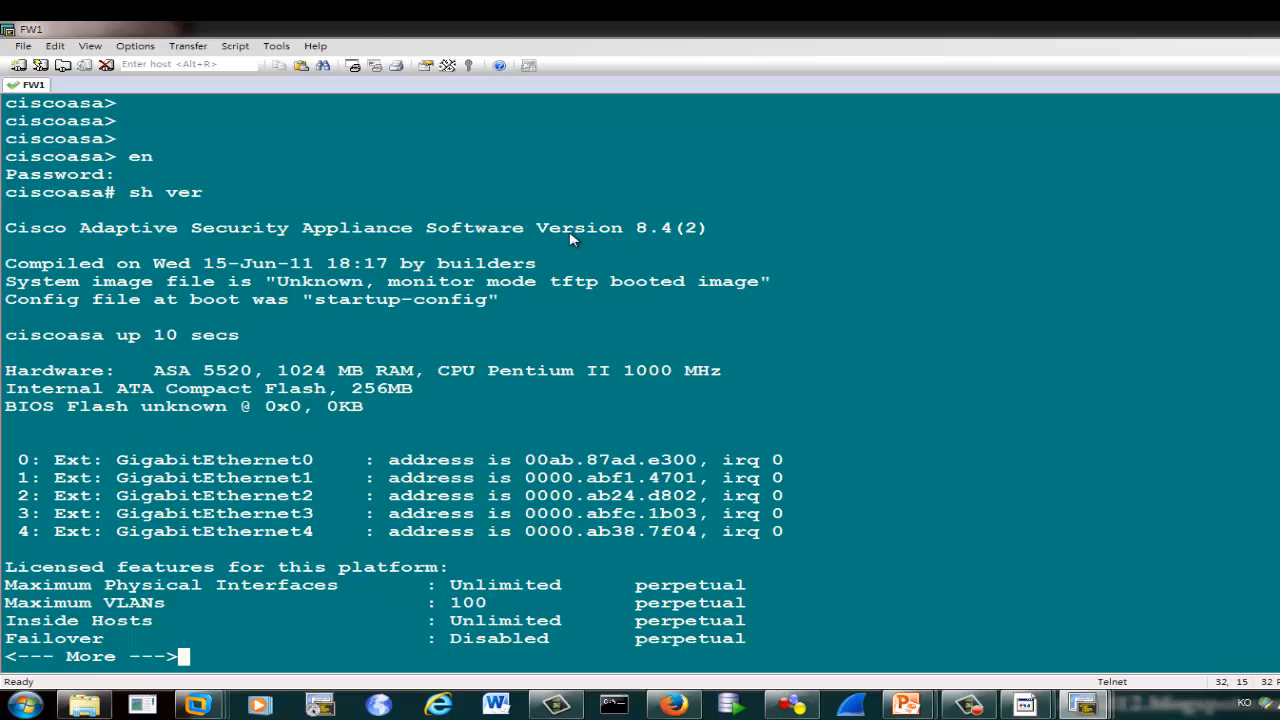
left_click_drag(566, 235, 742, 224)
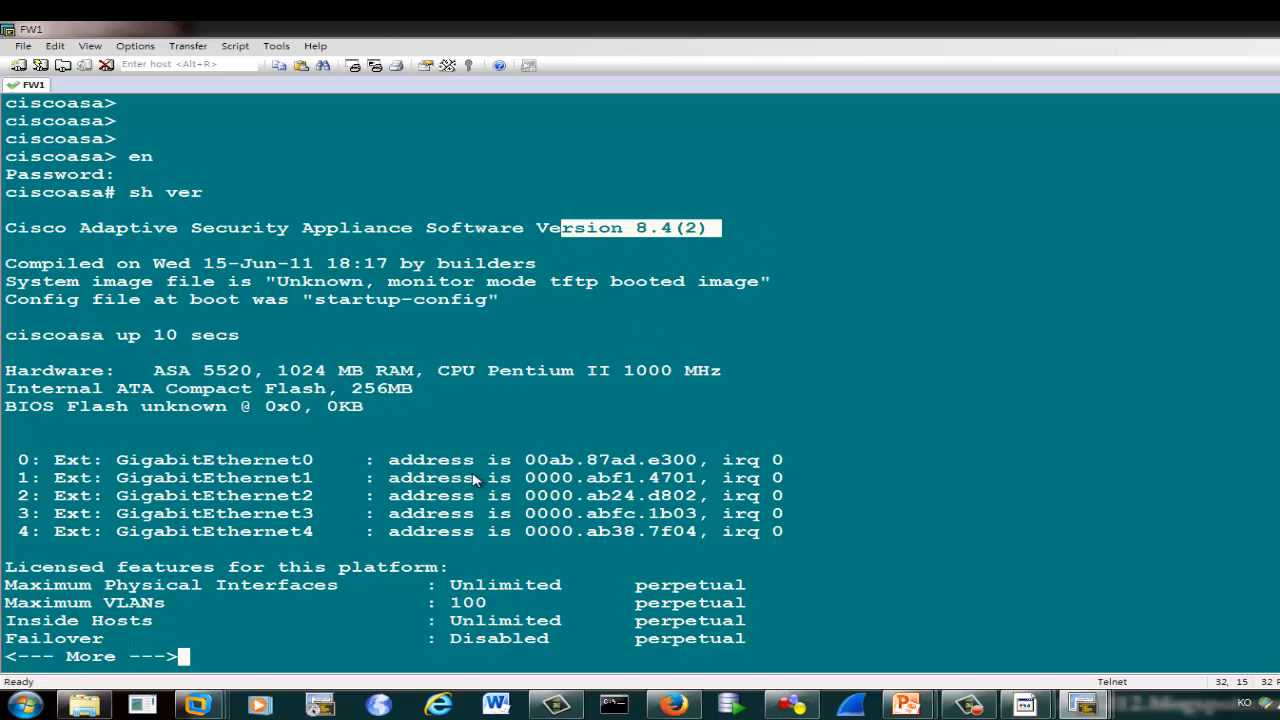
key("space")
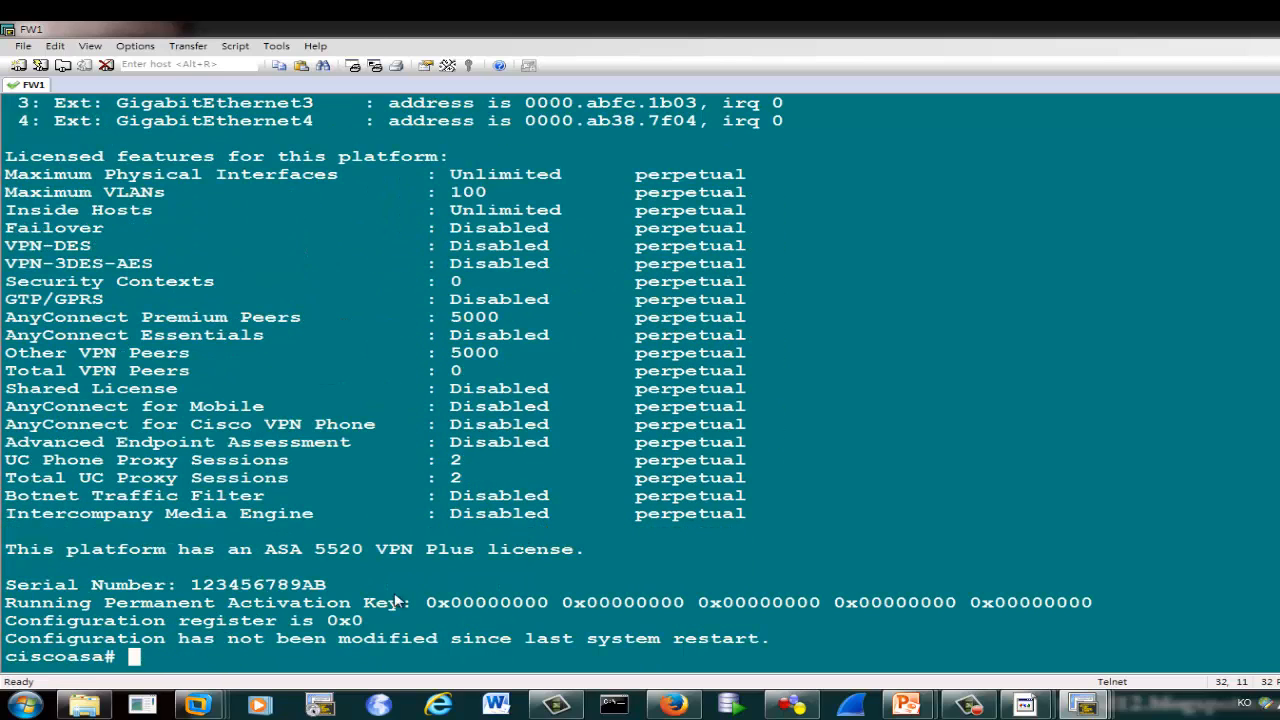
left_click_drag(280, 606, 626, 549)
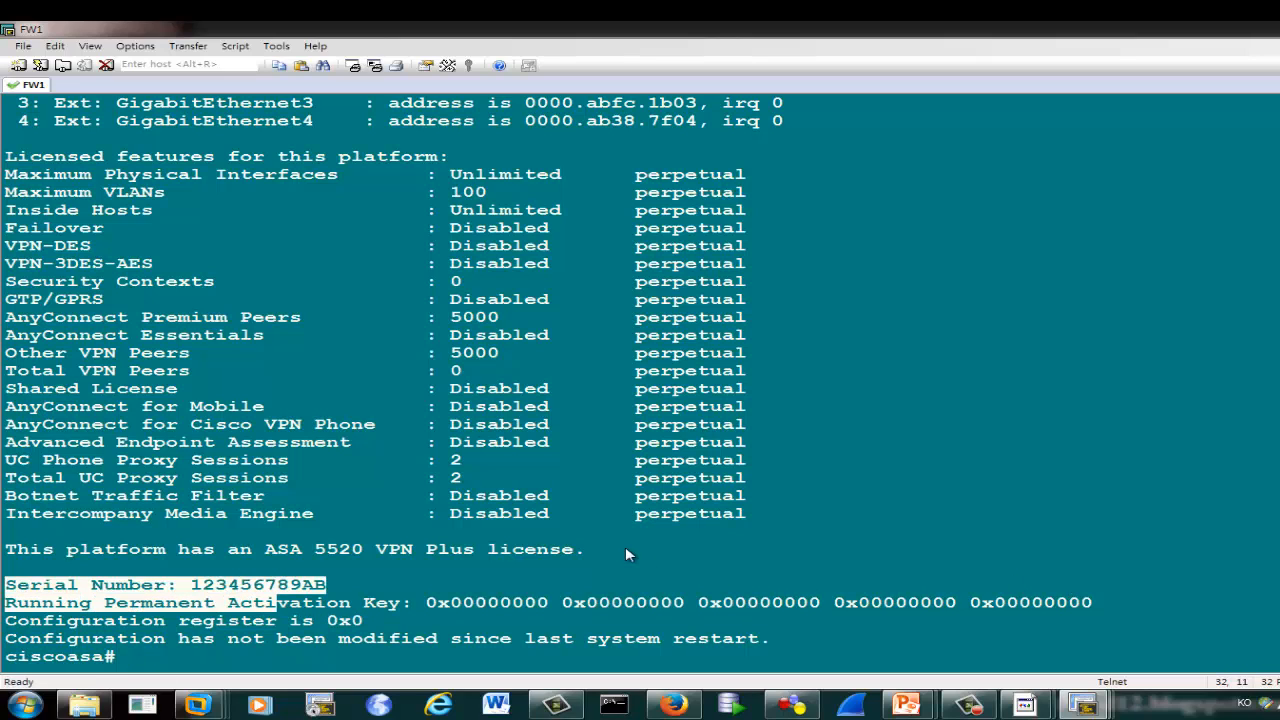
left_click(626, 549)
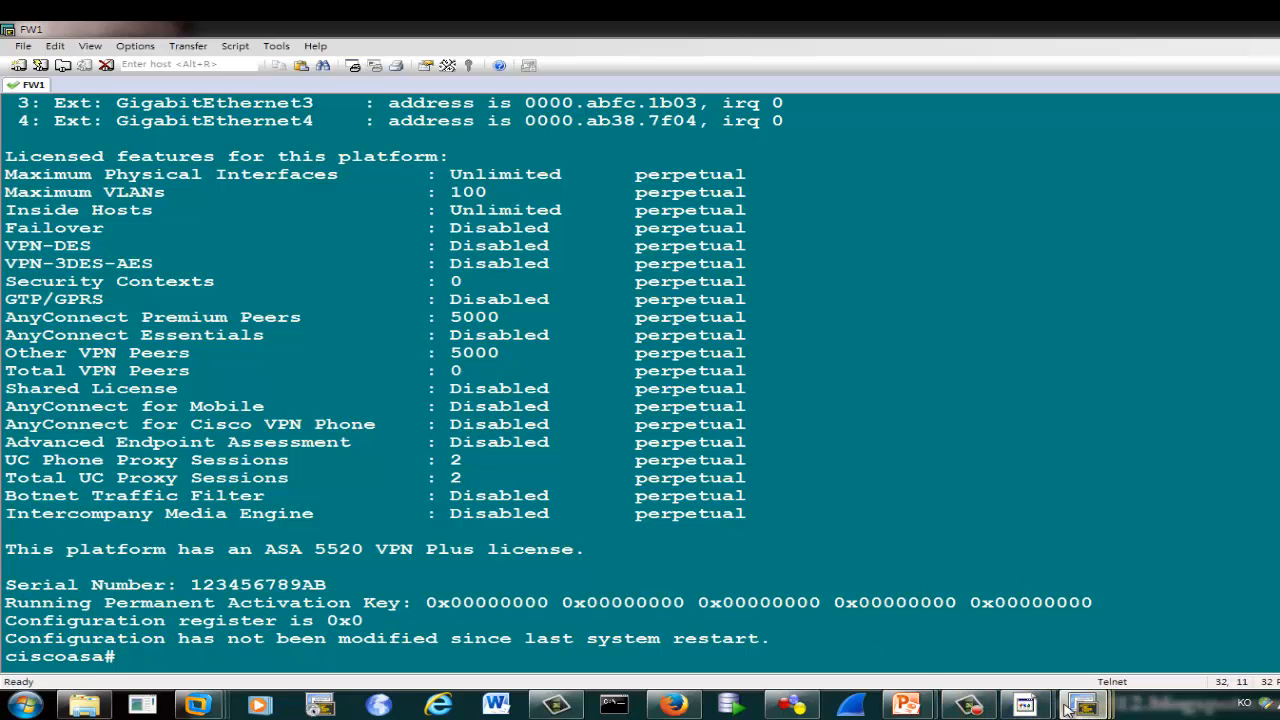
- Check the JUNOS1 console's boot progress, and open the SW console from the topology to its command prompt
left_click(1094, 631)
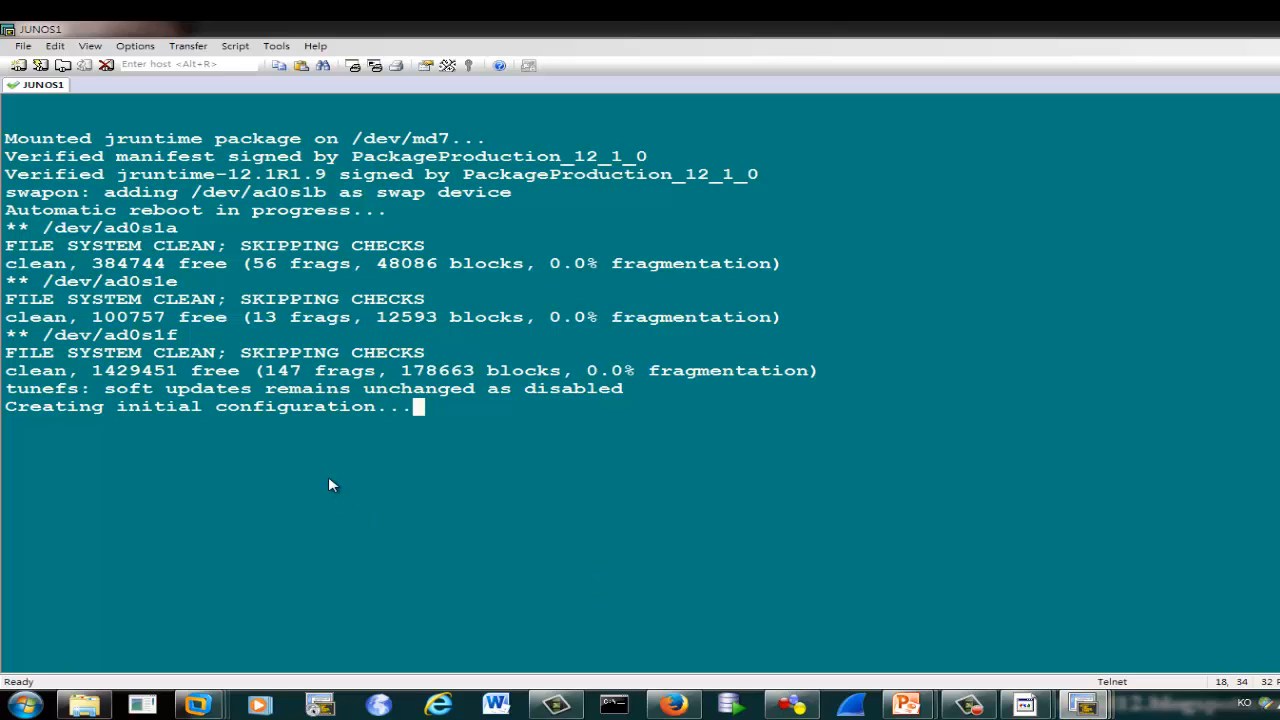
left_click(792, 705)
right_click(698, 422)
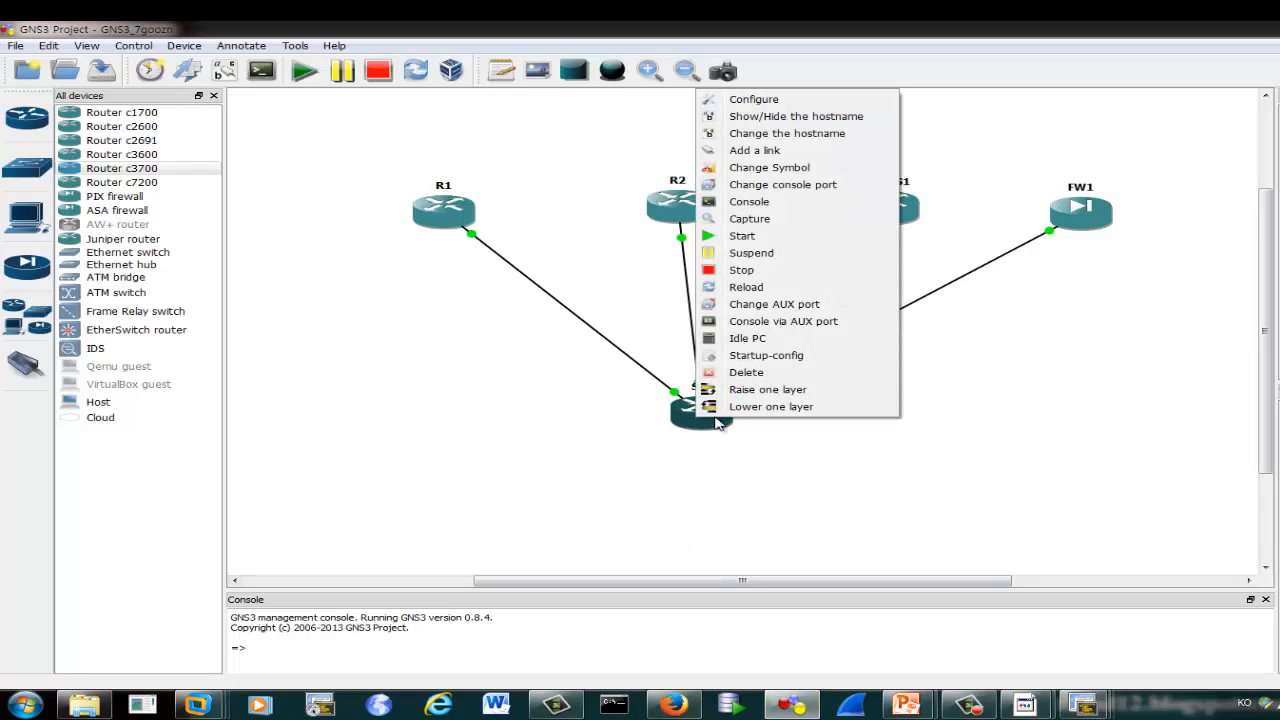
left_click(751, 203)
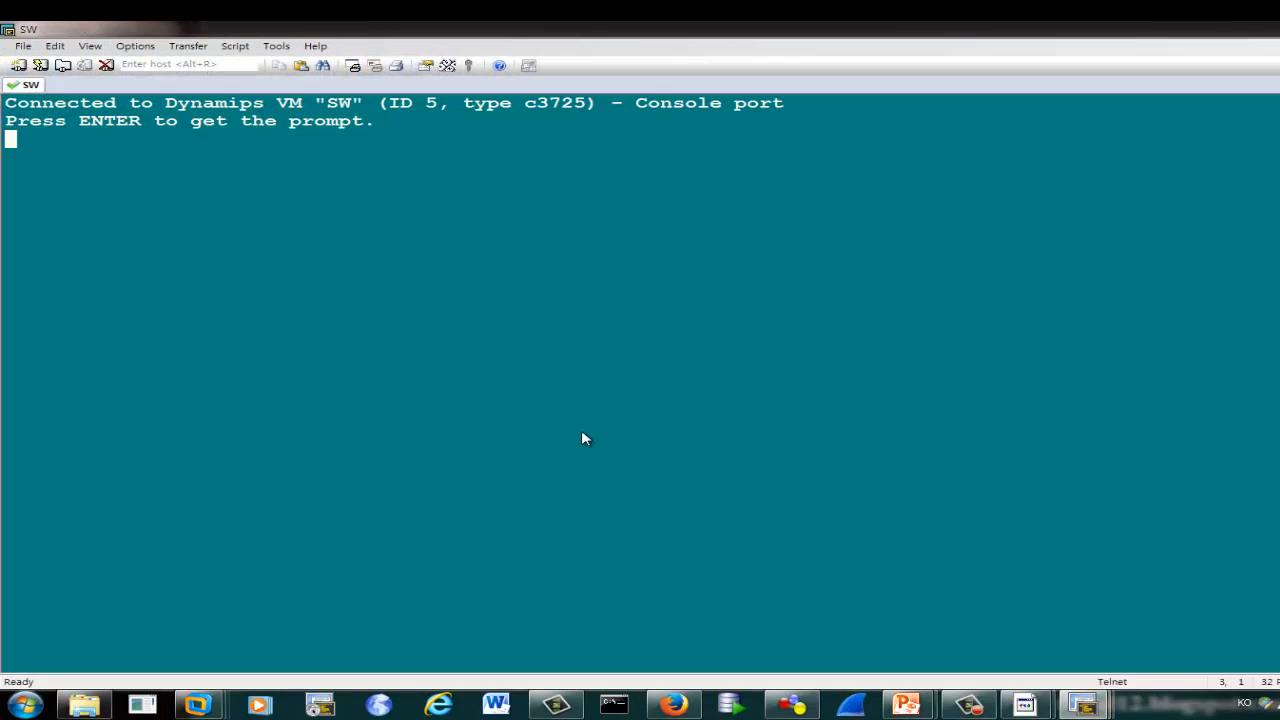
key("Return")
key("Return")
key("Return")
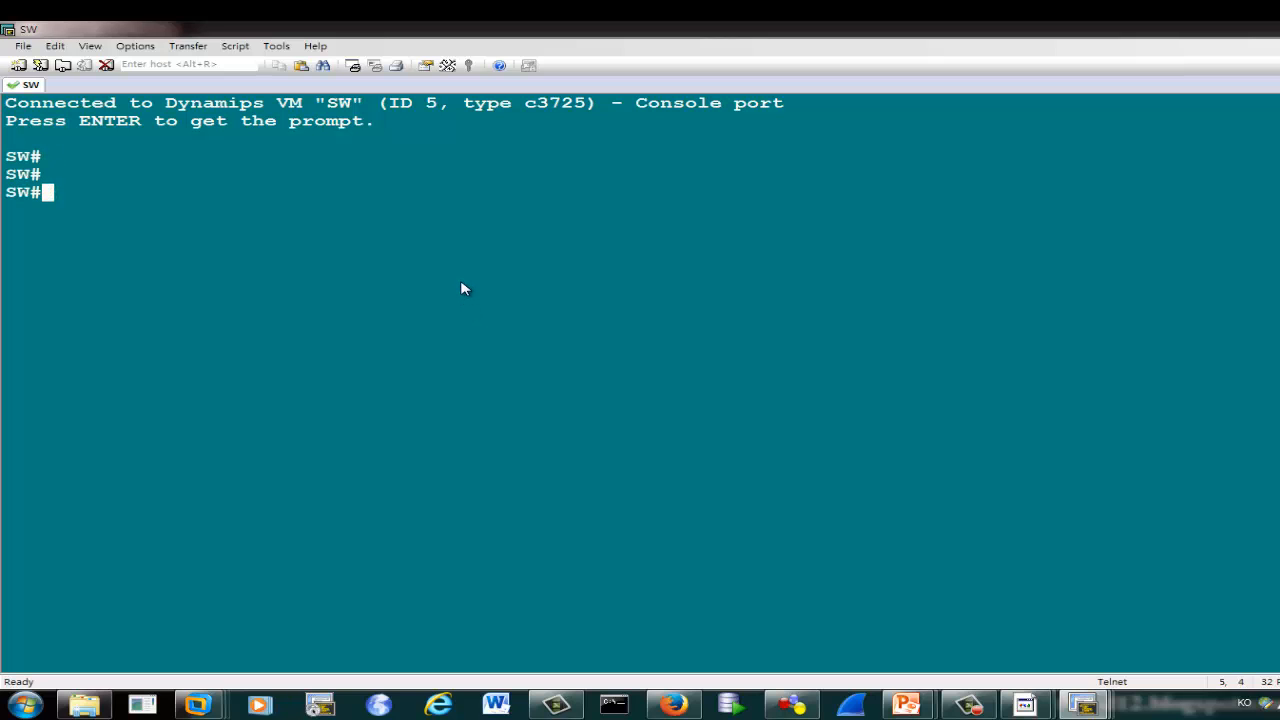
- Run "sh ver" on SW and check its IOS software version through to the end of the output
type("sh ver")
key("Return")
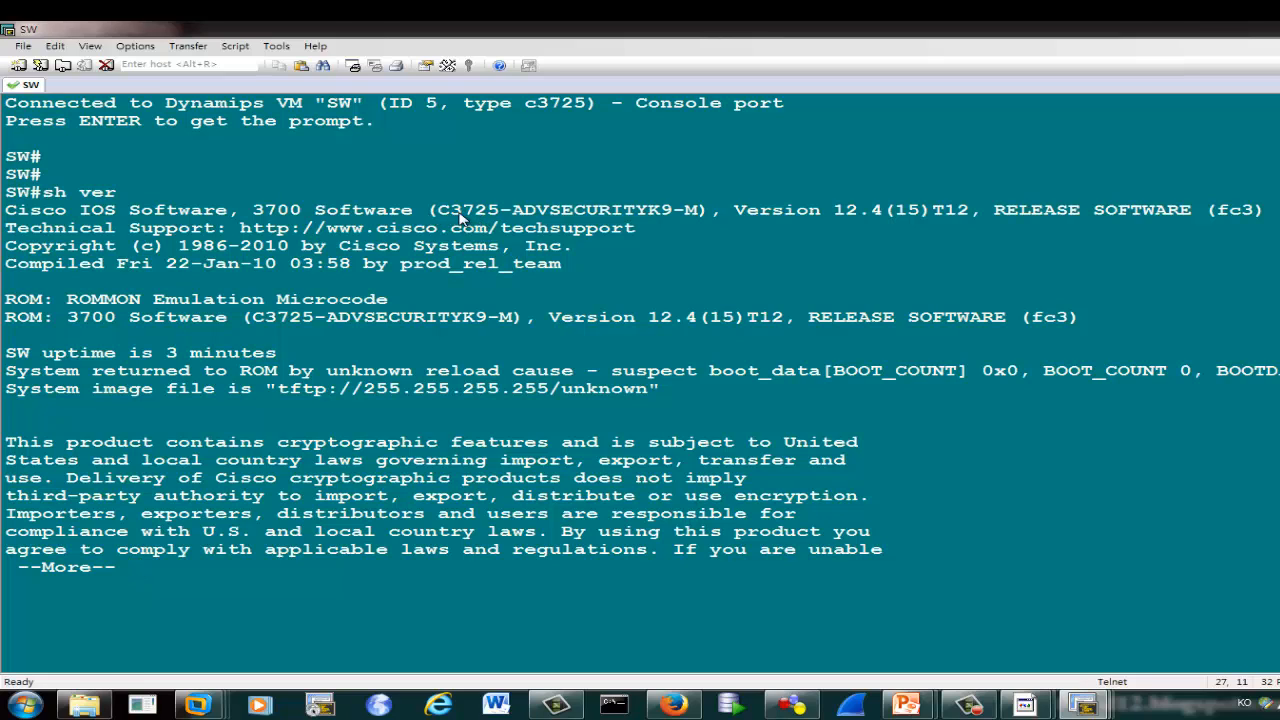
left_click_drag(457, 216, 993, 214)
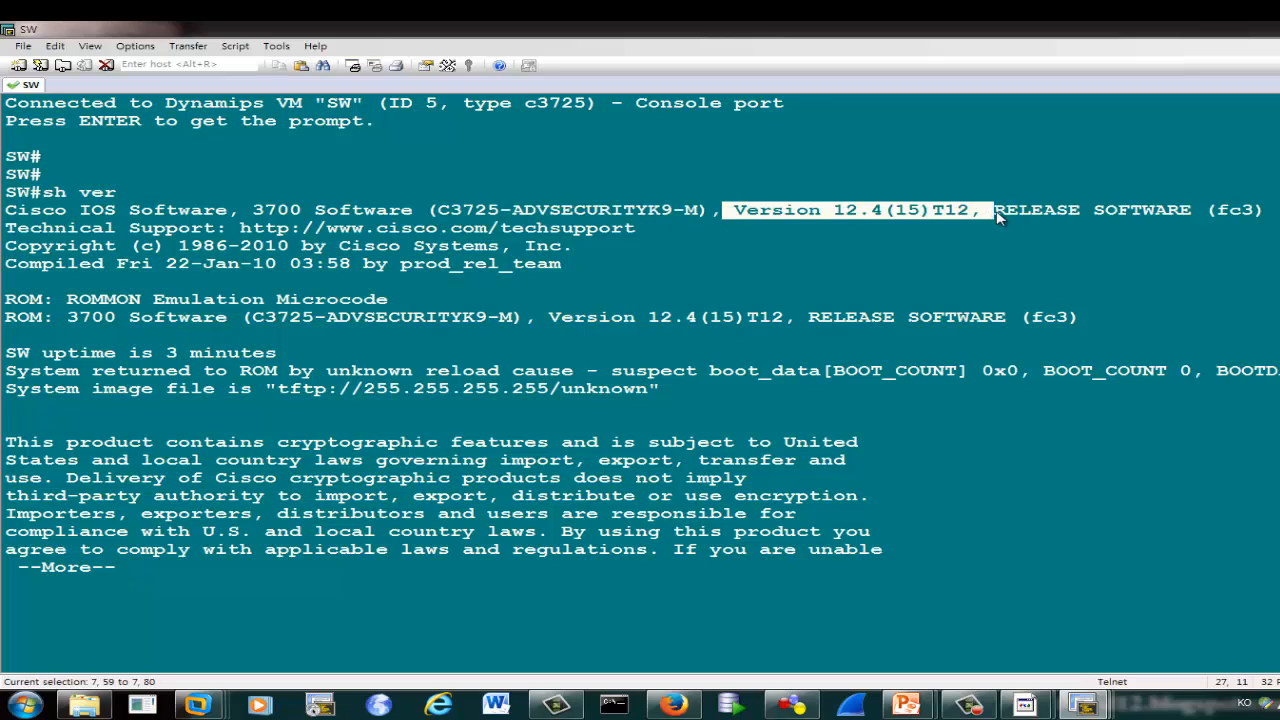
key("space")
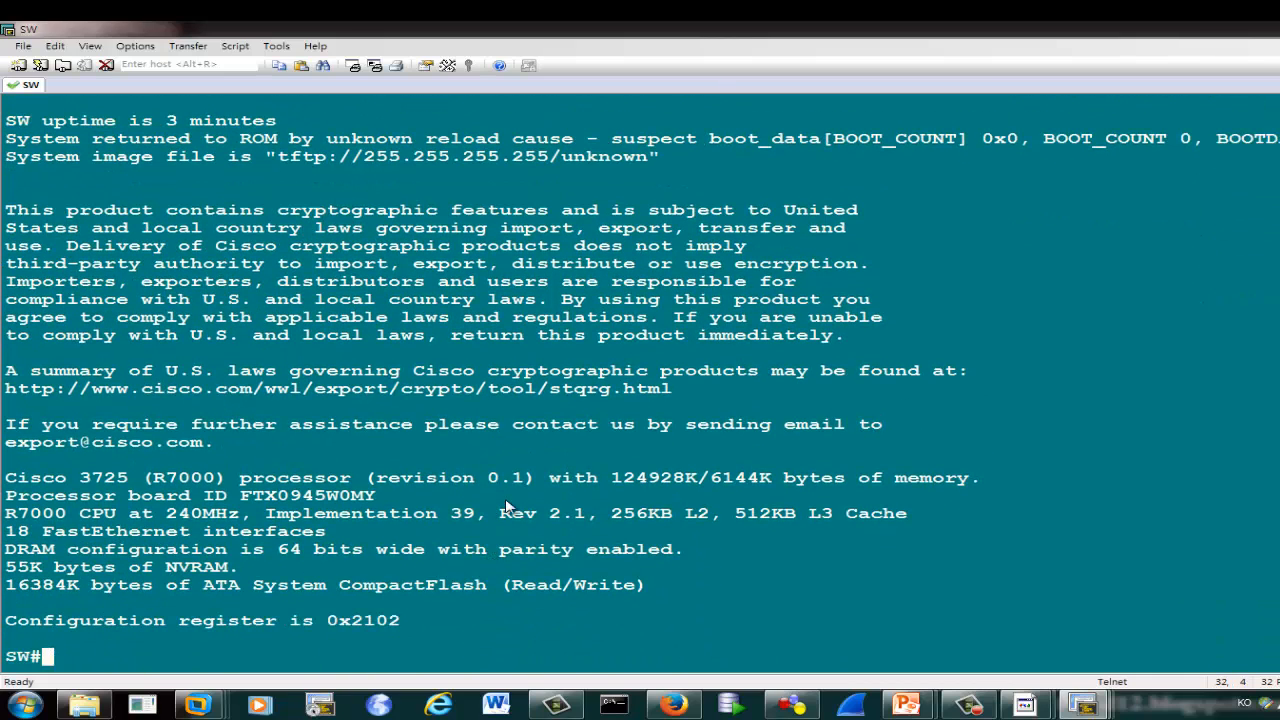
- Run "sh ip int br" on SW and review the full list of interfaces
type("sh ip int ")
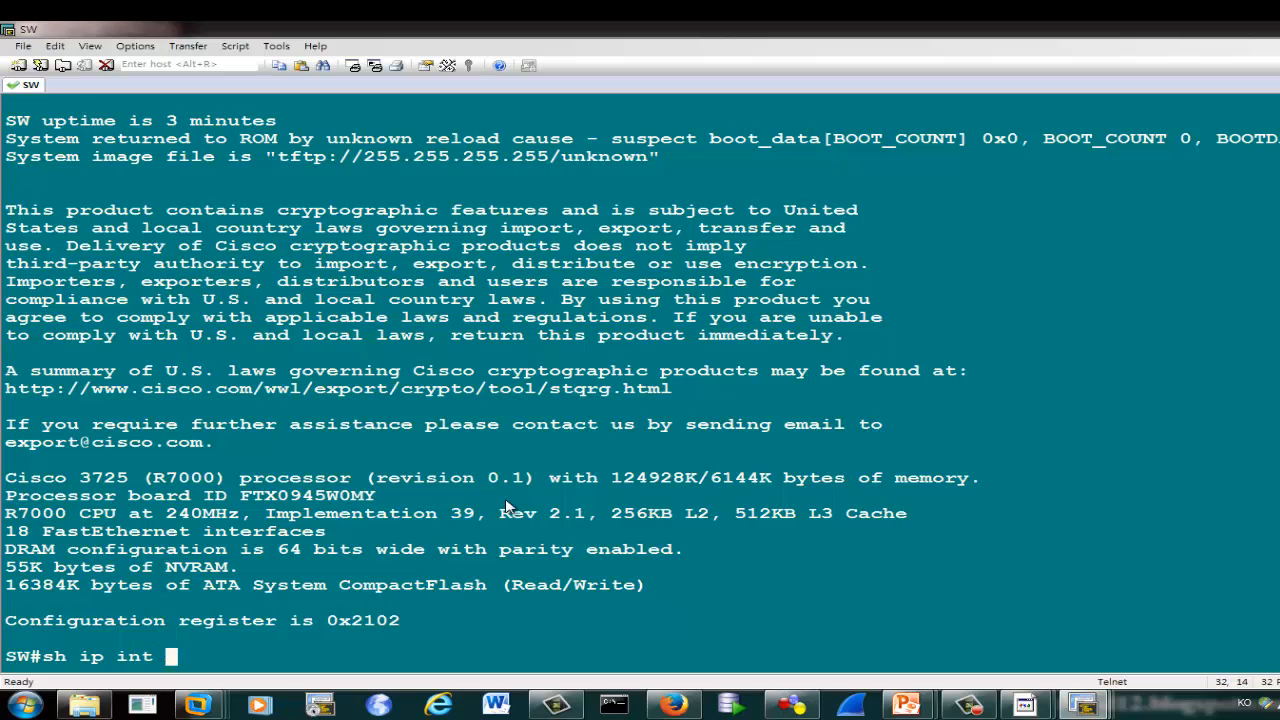
type("bvr")
key("BackSpace")
key("BackSpace")
type("r")
key("Return")
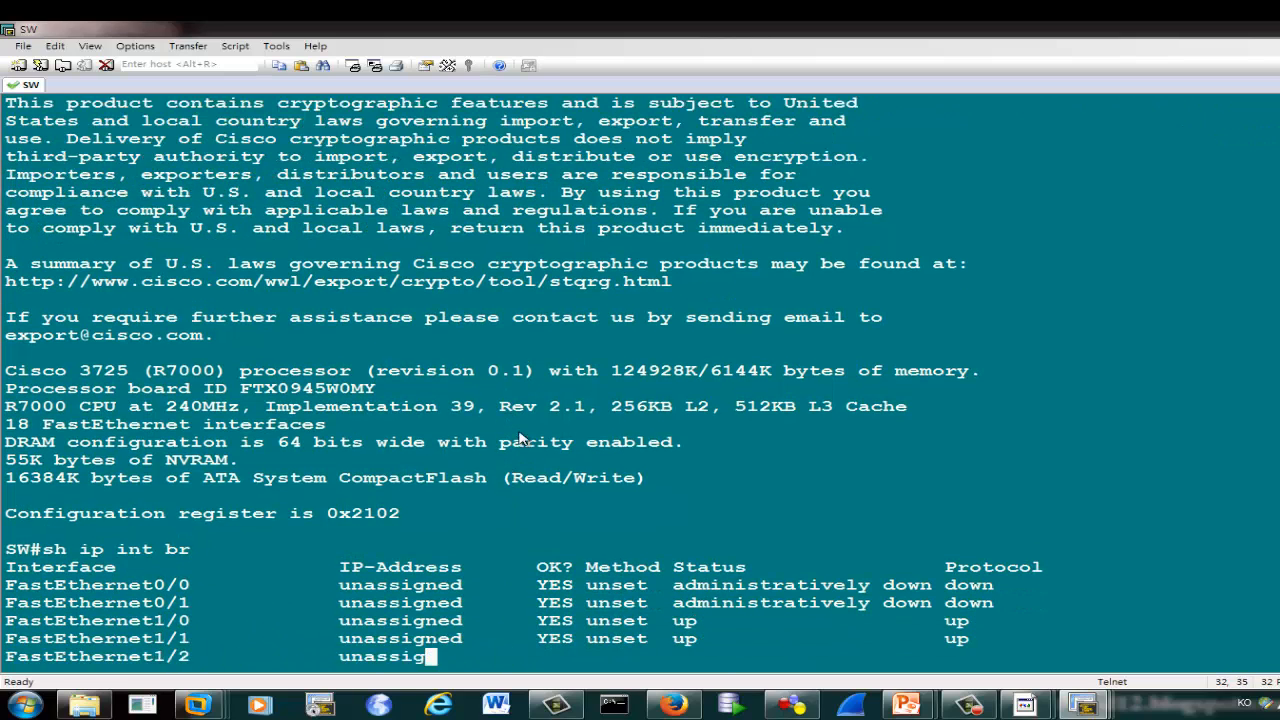
key("space")
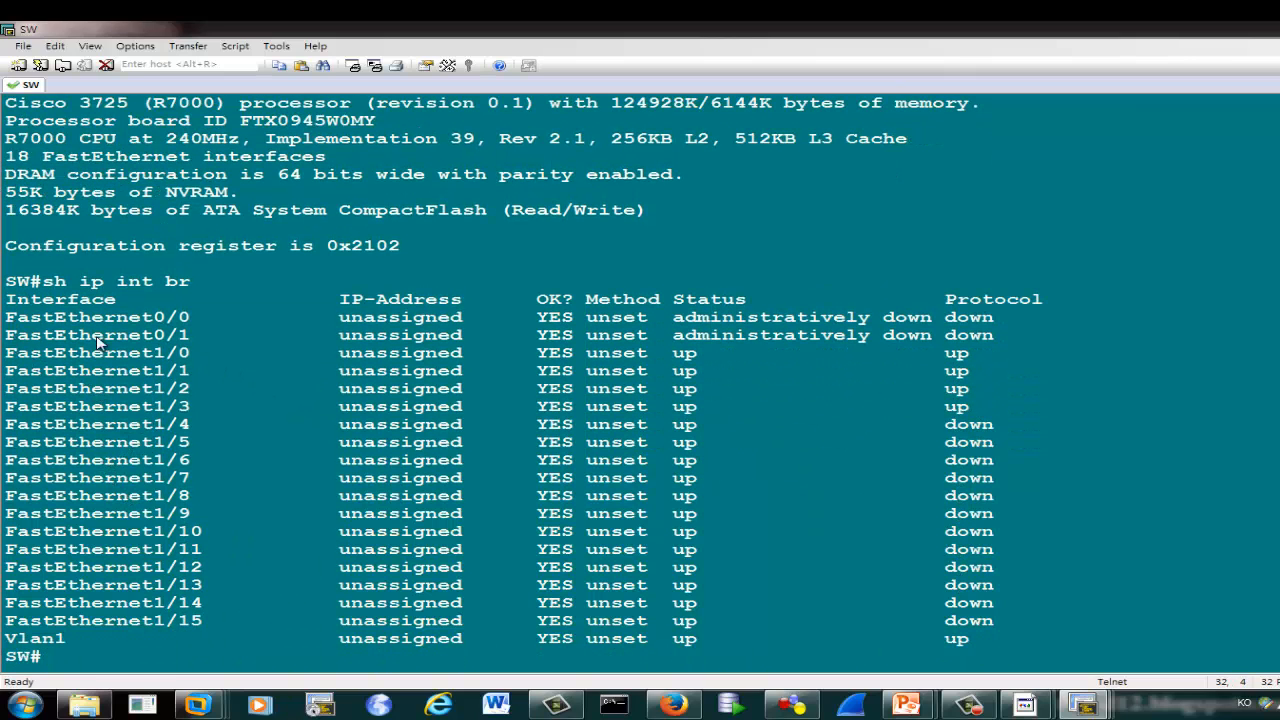
left_click_drag(6, 318, 224, 620)
left_click(212, 488)
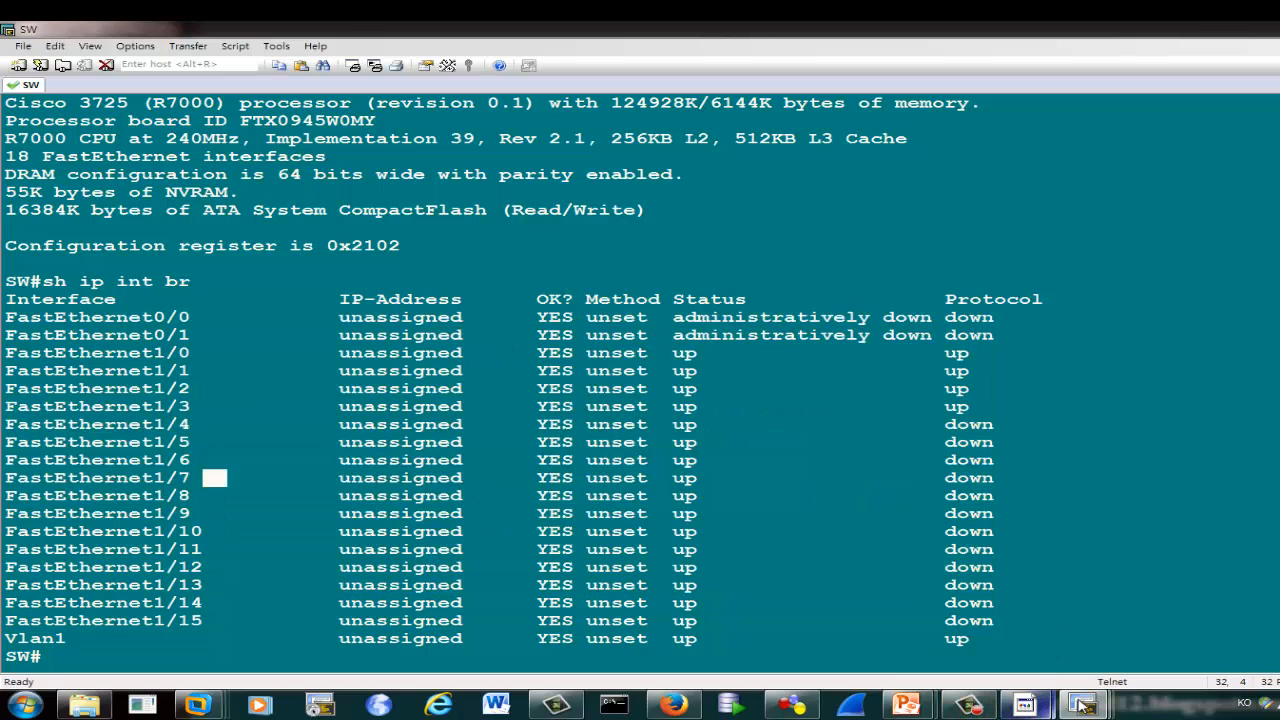
- Check the JUNOS1 console for boot progress again and return to the GNS3 topology
mouse_move(1082, 705)
left_click(1180, 637)
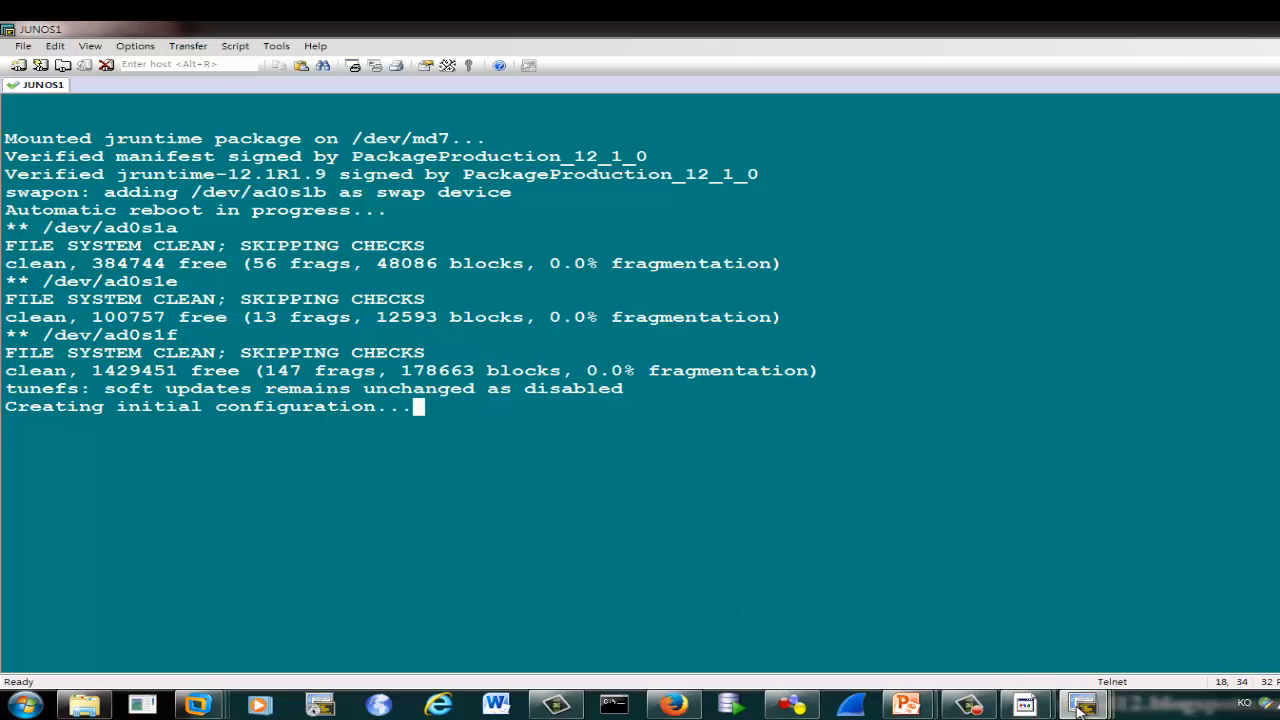
right_click(801, 711)
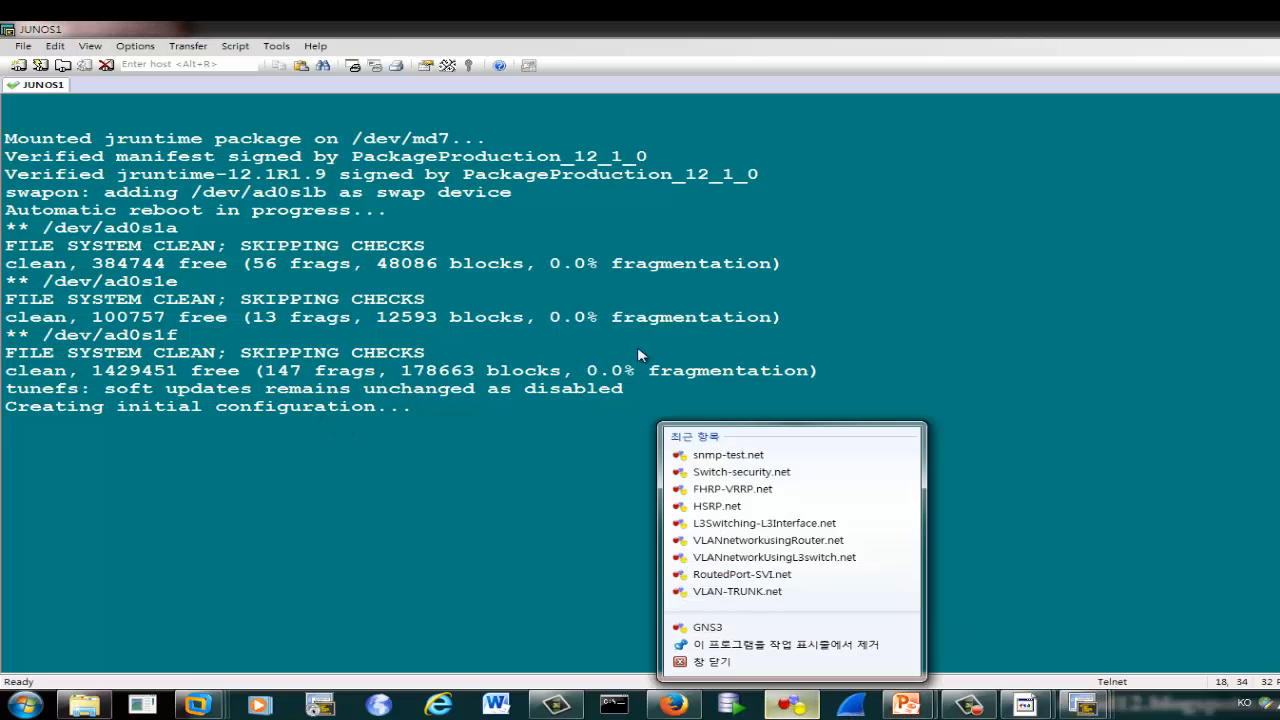
left_click(1106, 370)
left_click(794, 711)
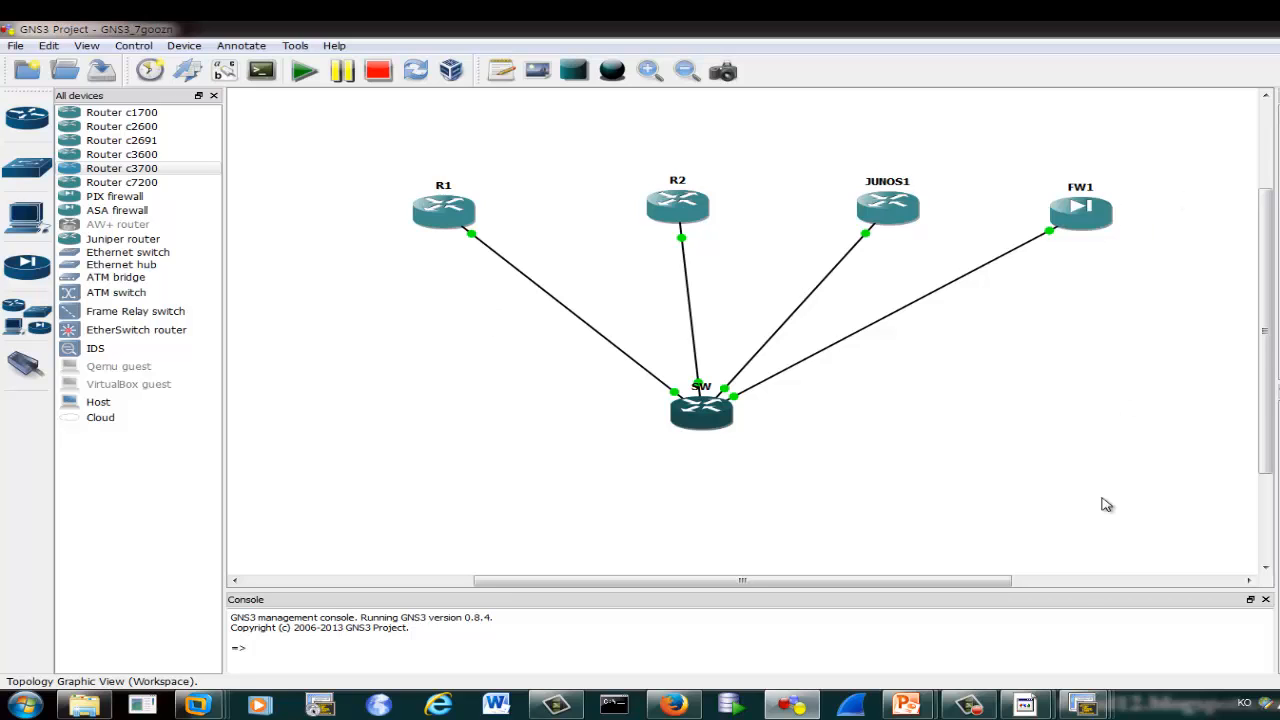
- Reopen the FW1 console, highlight the platform license line and try the "en" command at the privileged prompt
mouse_move(1024, 707)
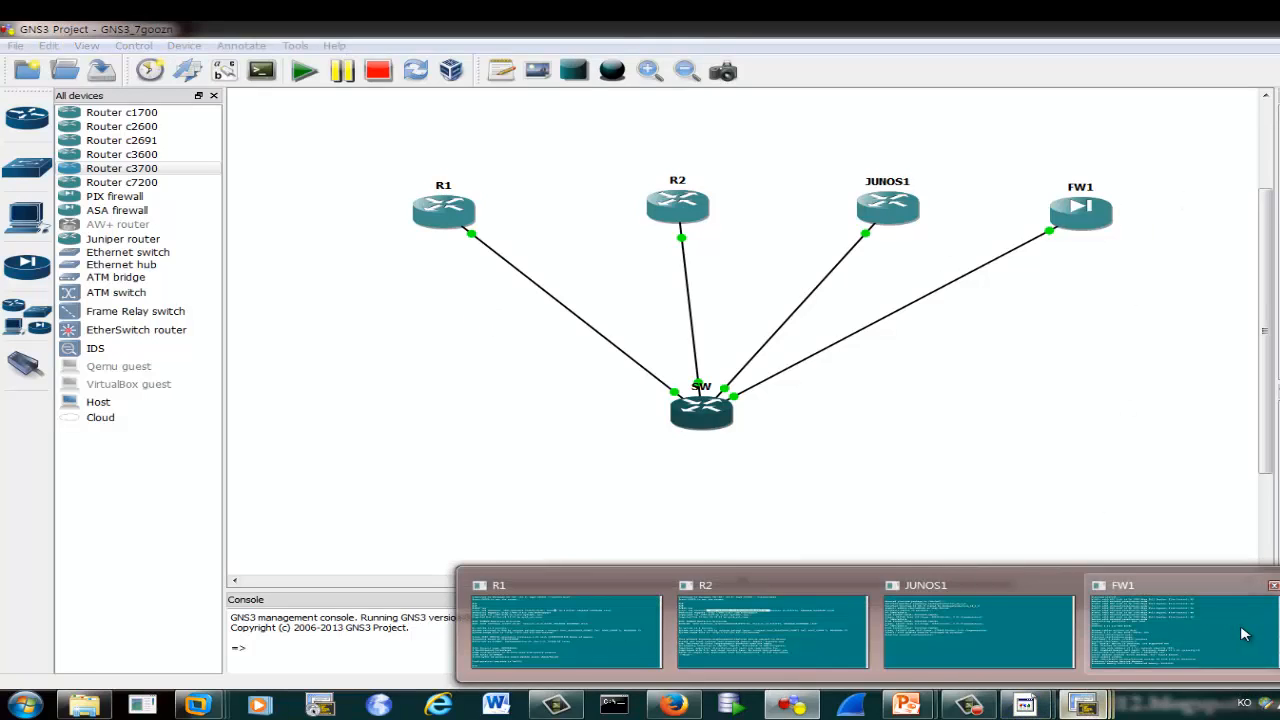
left_click(1200, 628)
left_click_drag(591, 550, 5, 549)
type("en")
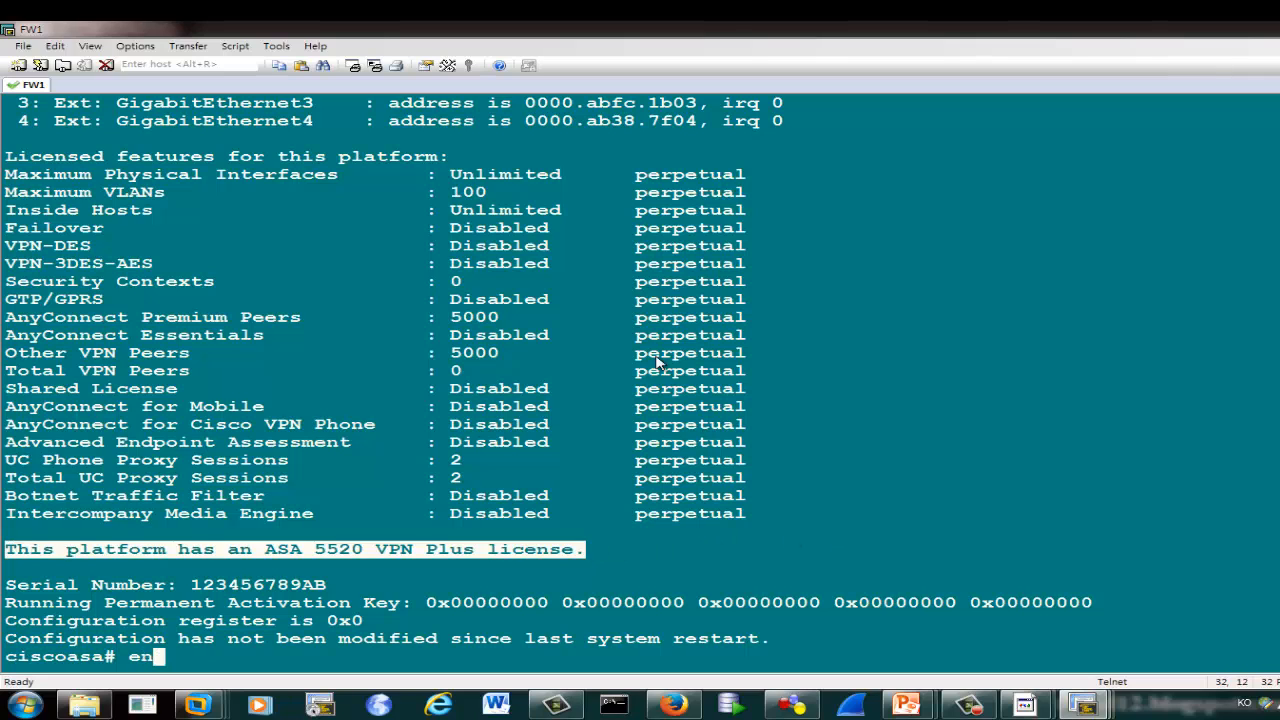
key("Return")
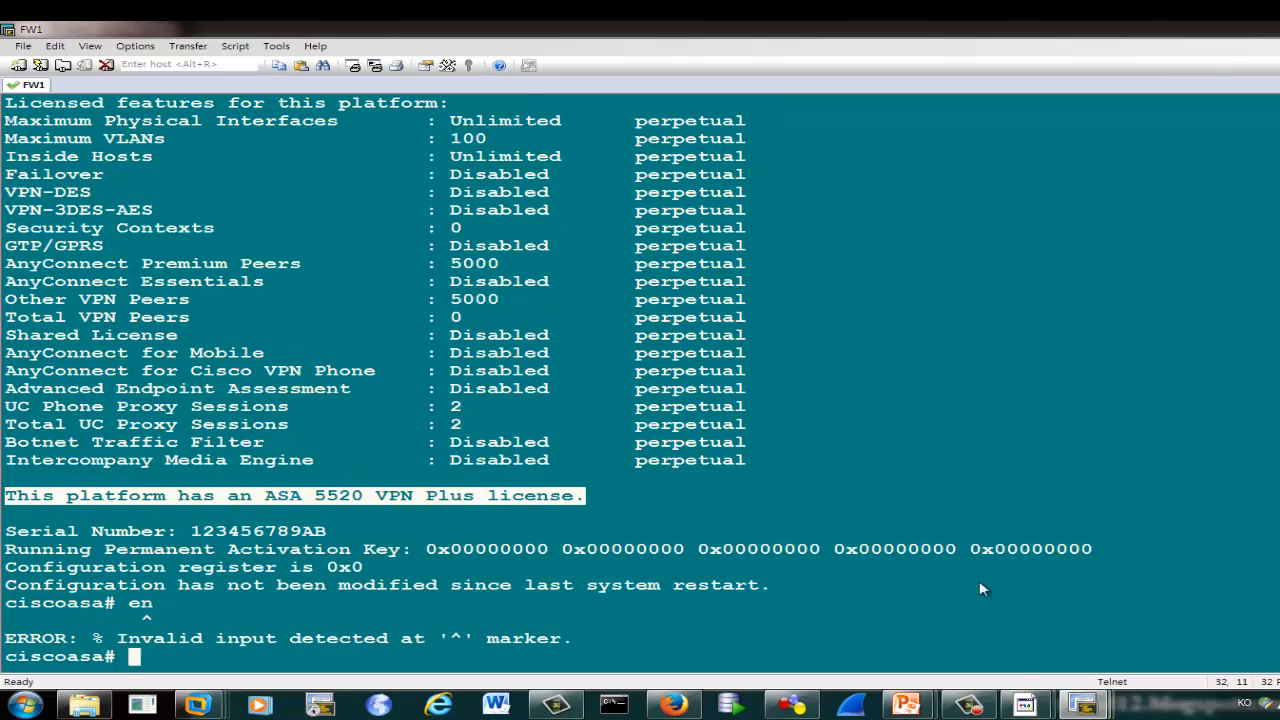
- Switch to the JUNOS1 console and log in as root at the login prompt
mouse_move(1086, 710)
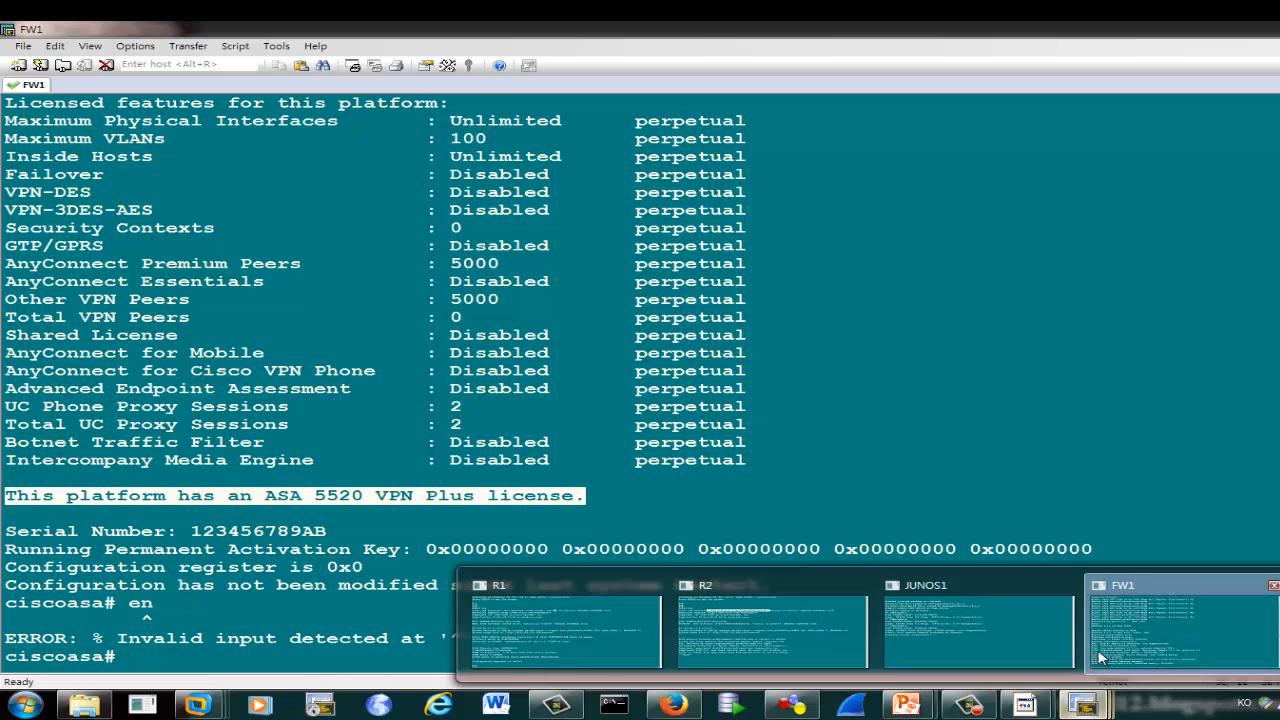
left_click(1000, 628)
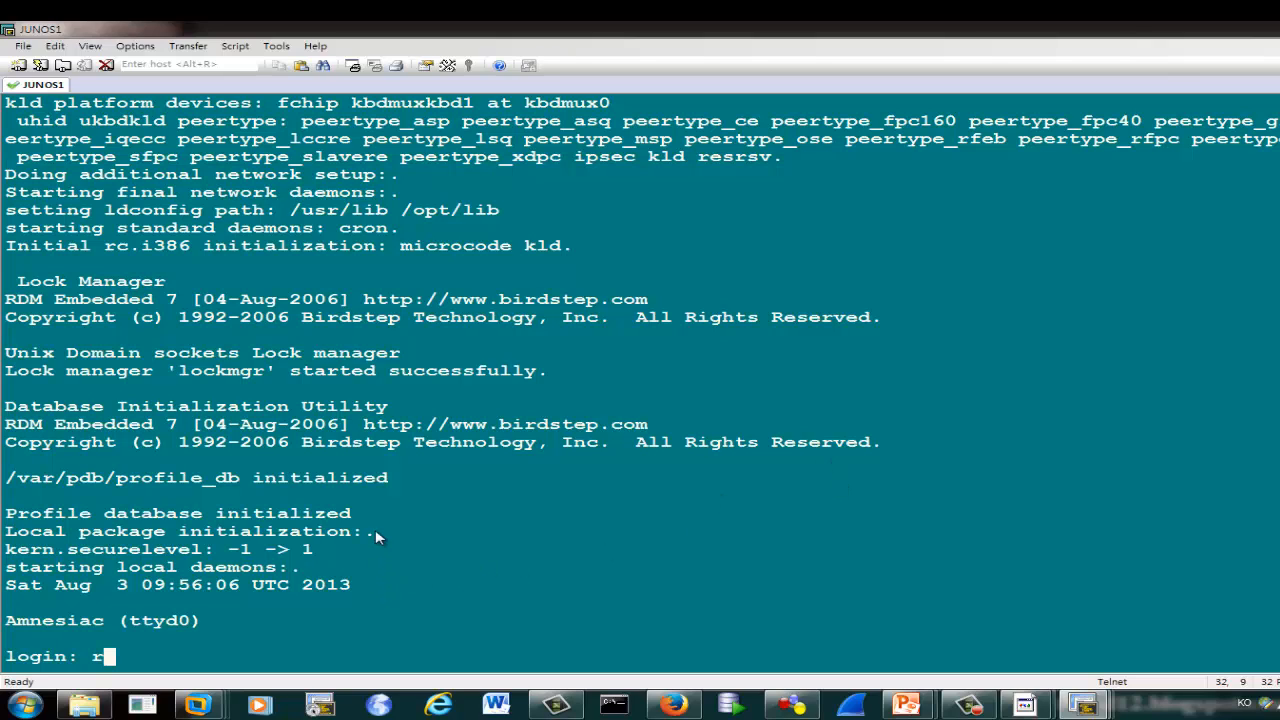
type("roott")
key("BackSpace")
key("Return")
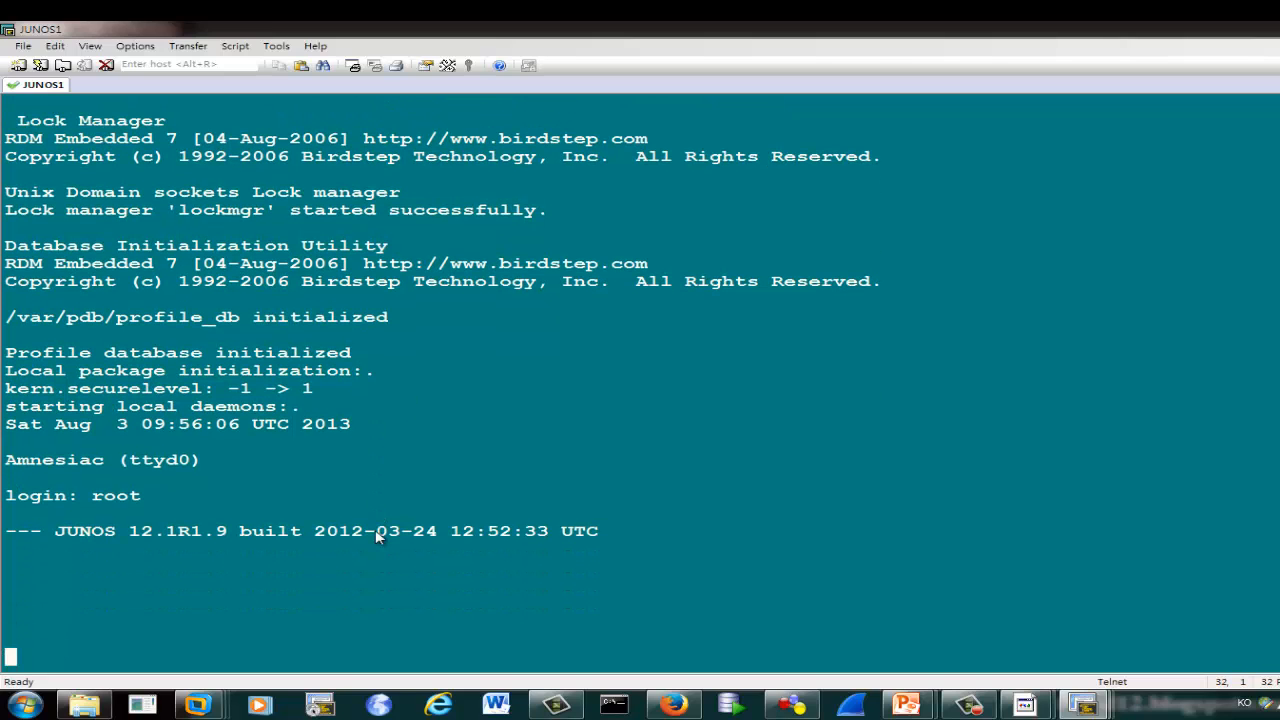
- Return to the GNS3 topology and nudge R1, R2, JUNOS1 and FW1 slightly to line them up in a row above SW
left_click(791, 705)
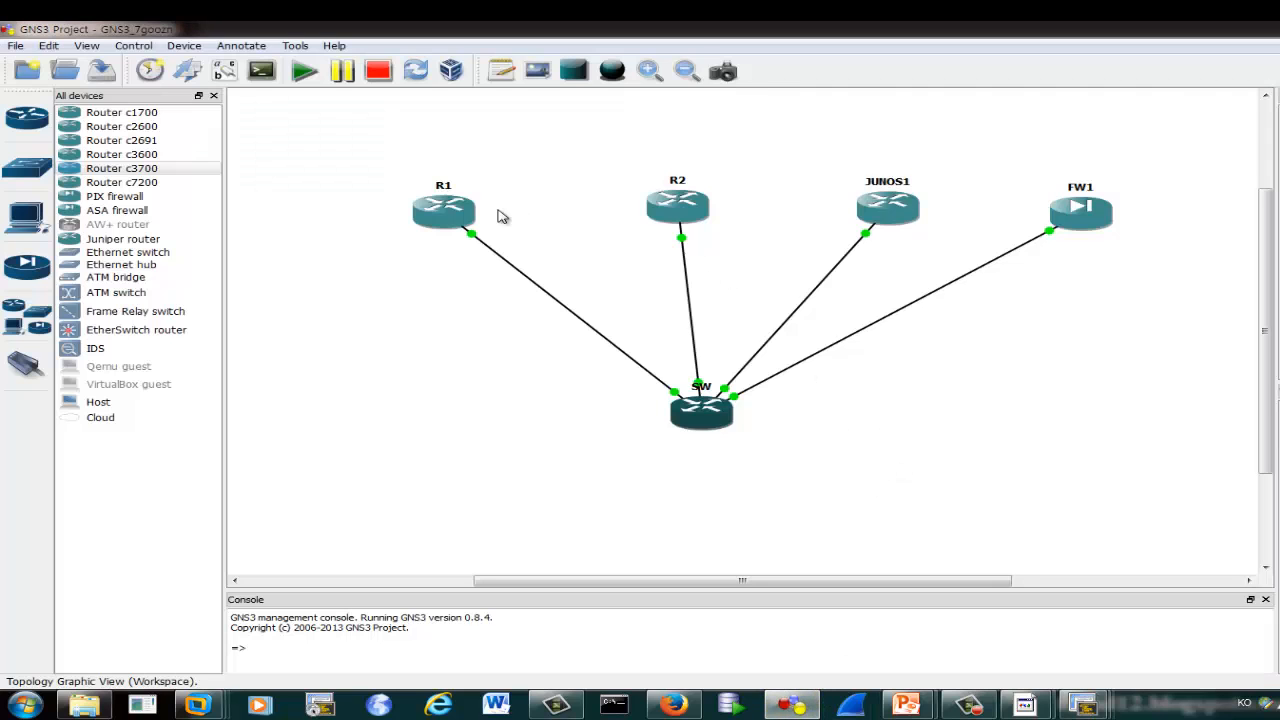
mouse_move(466, 214)
left_mouse_down()
mouse_move(456, 219)
mouse_move(489, 220)
left_mouse_up()
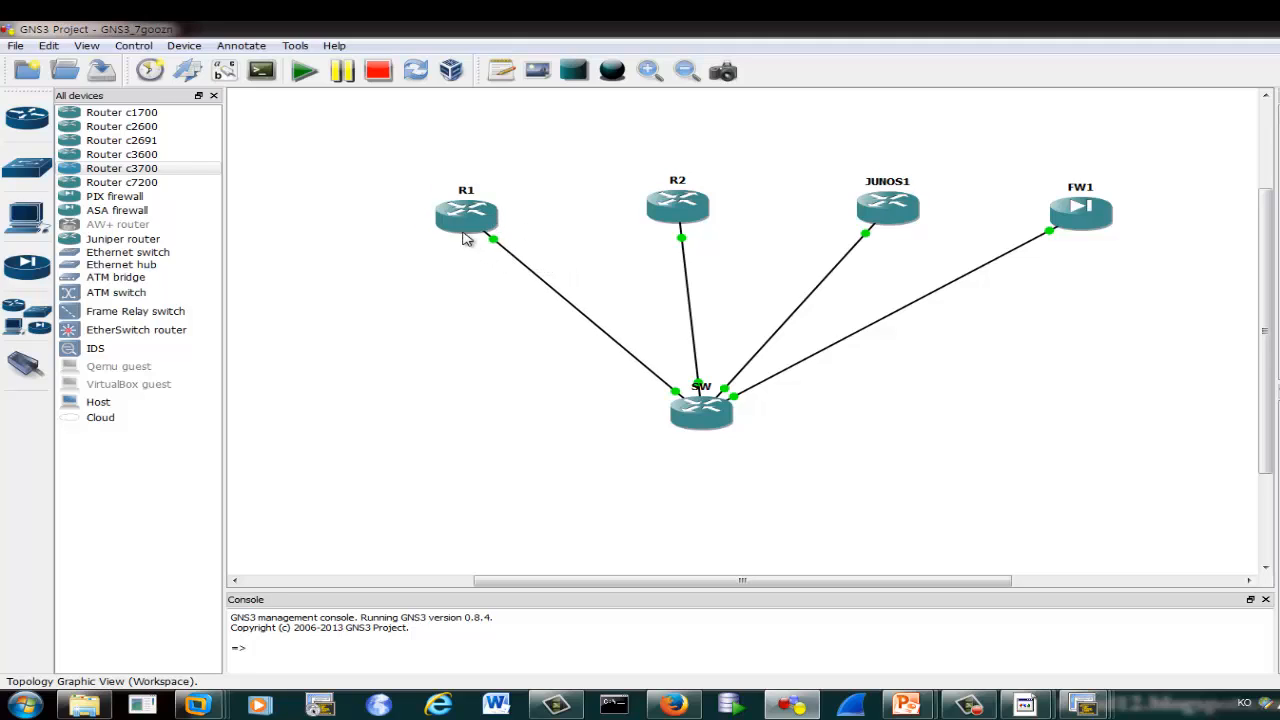
left_click_drag(678, 207, 691, 210)
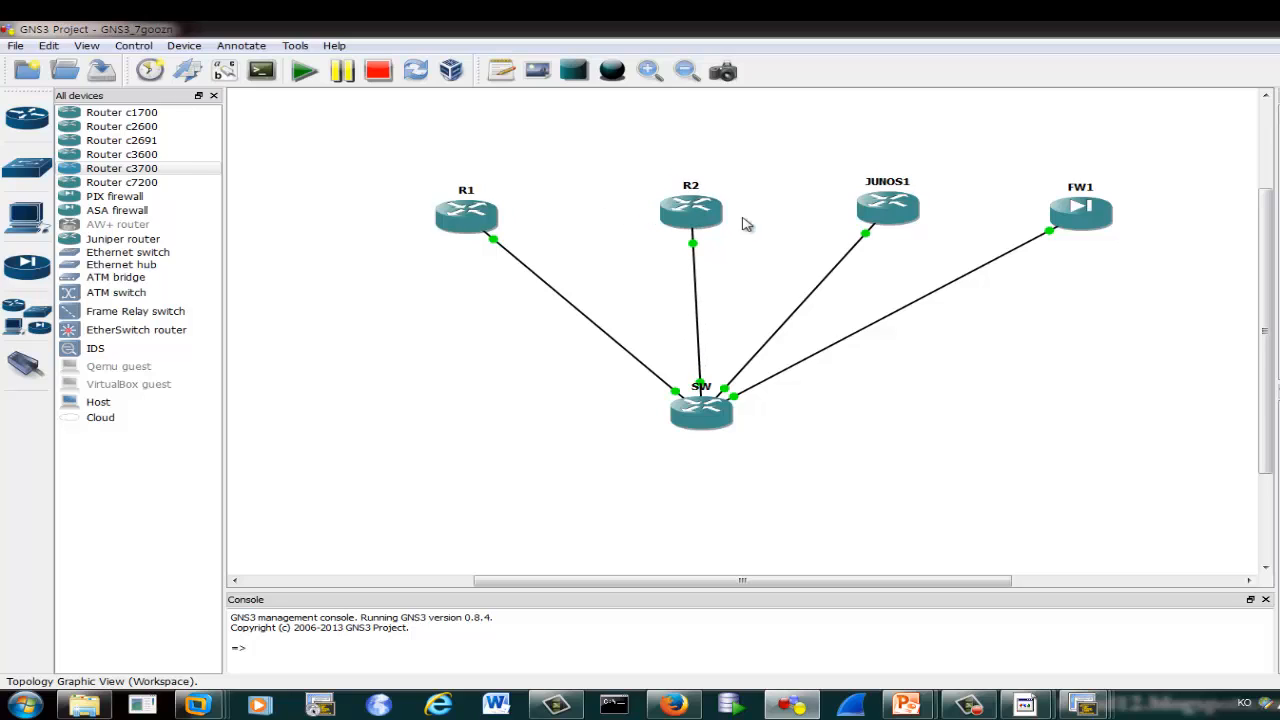
left_click_drag(917, 218, 915, 223)
left_click_drag(1078, 222, 1067, 217)
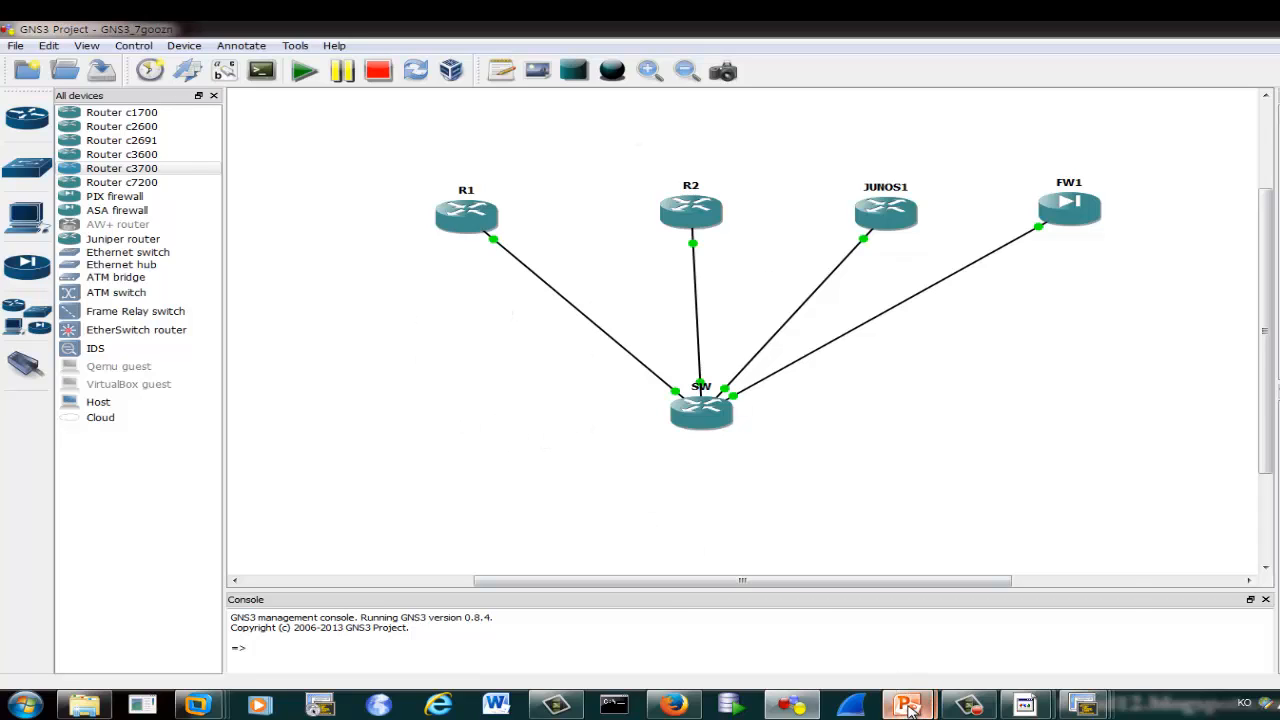
- Switch to the PowerPoint slide show with the closing "How to use GNS3 0.8.4" thank-you slide
mouse_move(908, 706)
left_click(985, 610)
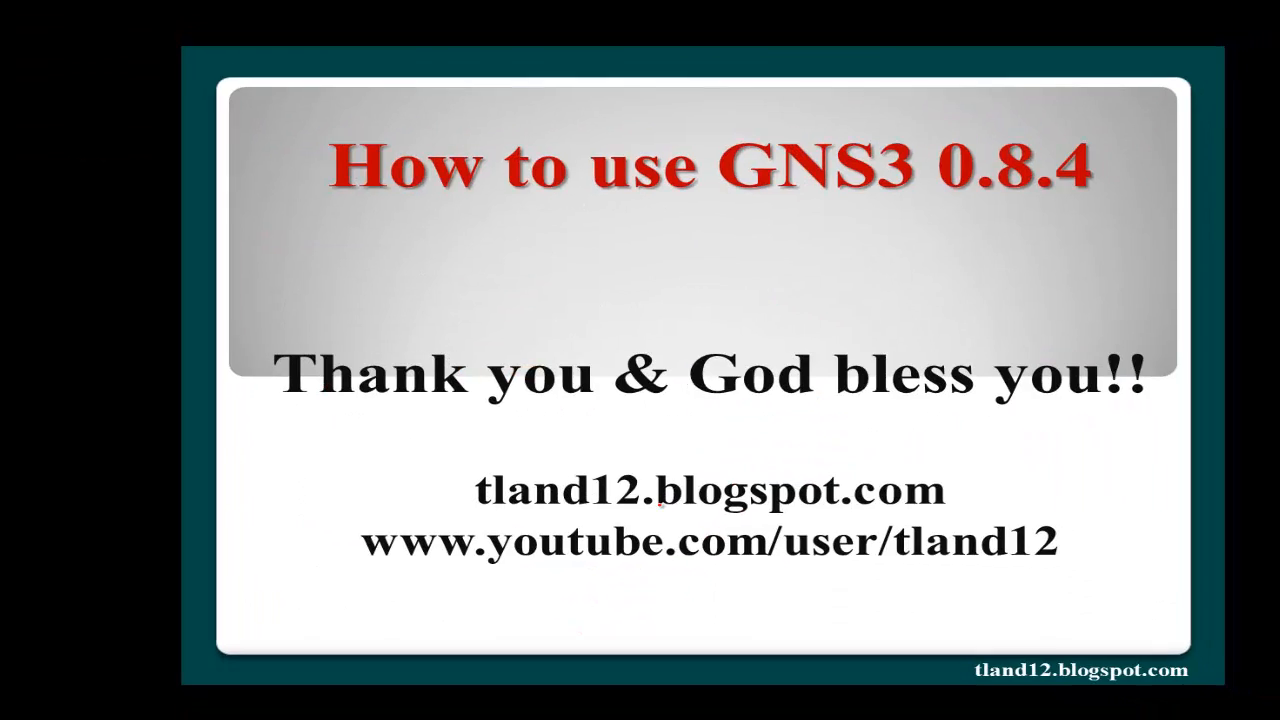